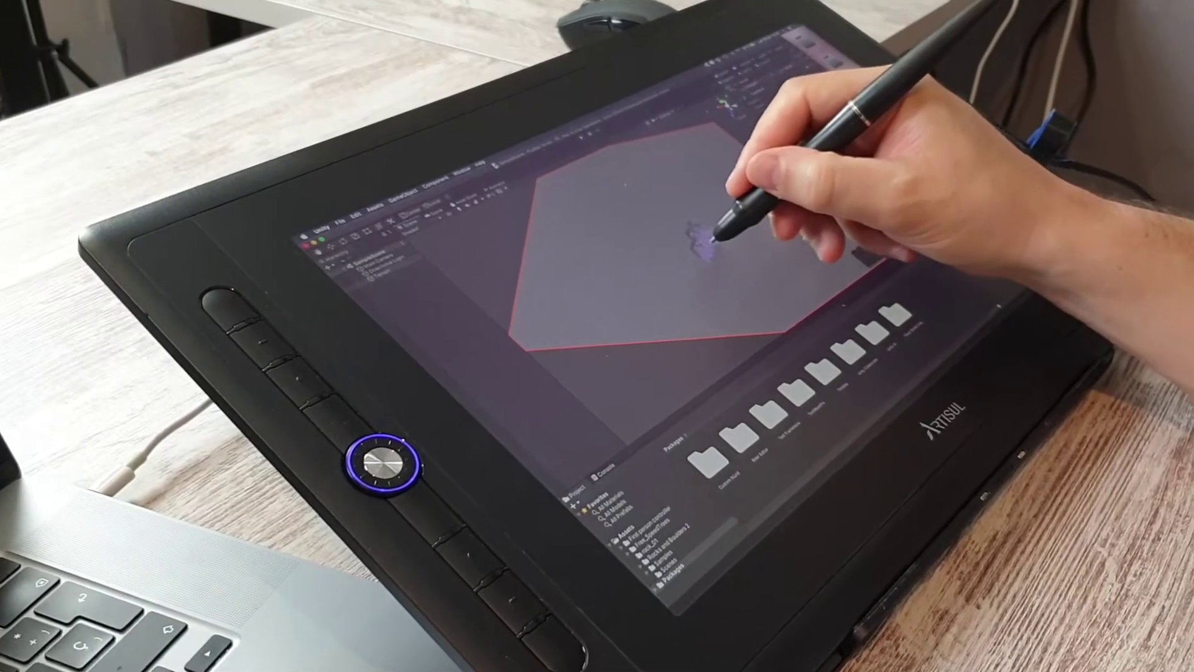
# Sculpt a rocky bump and a long arcing ridge near the terrain centre with the rock stamp brush.
pyautogui.moveTo(703, 234); pyautogui.dragTo(715, 249)
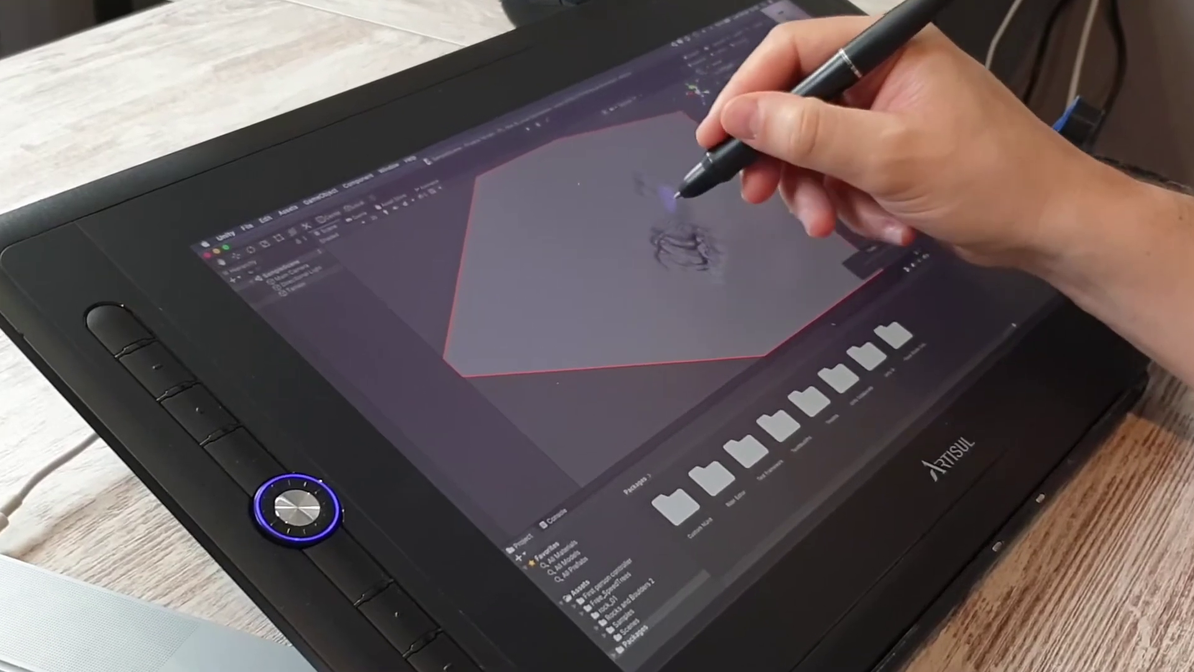
pyautogui.moveTo(677, 195); pyautogui.dragTo(691, 261)
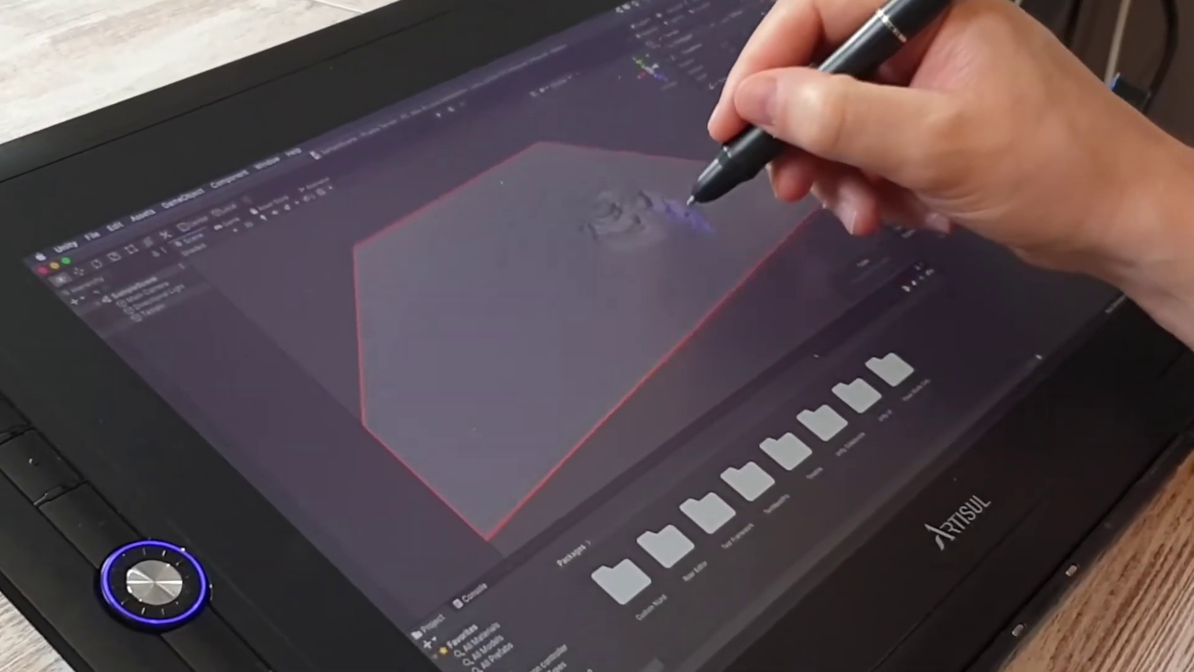
pyautogui.moveTo(698, 192)
pyautogui.keyDown('alt'); pyautogui.mouseDown()
pyautogui.moveTo(688, 136)
pyautogui.moveTo(730, 160)
pyautogui.moveTo(746, 240)
pyautogui.mouseUp(); pyautogui.keyUp('alt')
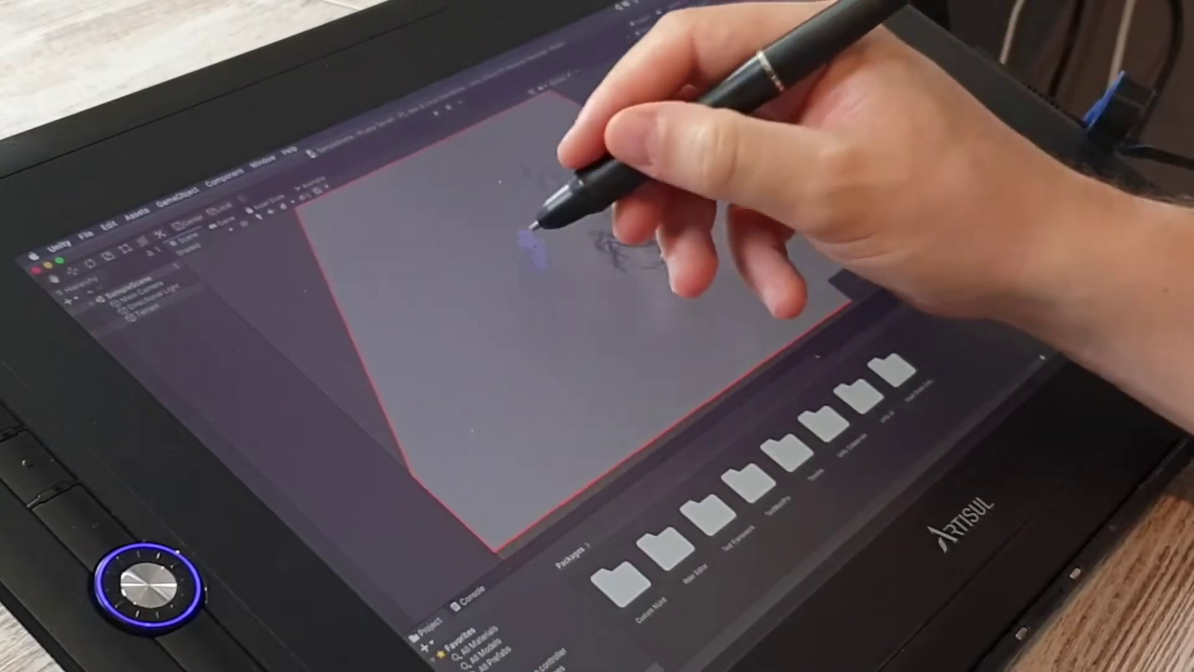
pyautogui.moveTo(546, 213)
pyautogui.mouseDown()
pyautogui.moveTo(581, 240)
pyautogui.moveTo(578, 287)
pyautogui.mouseUp()
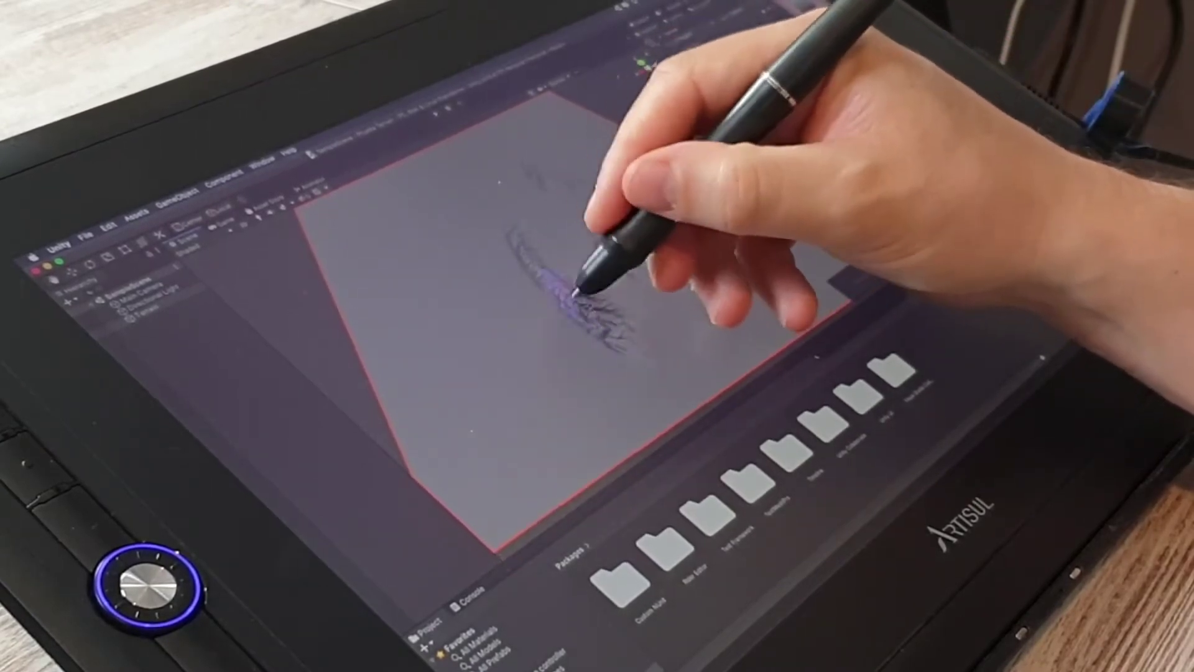
pyautogui.moveTo(546, 235)
pyautogui.mouseDown()
pyautogui.moveTo(648, 302)
pyautogui.moveTo(620, 301)
pyautogui.mouseUp()
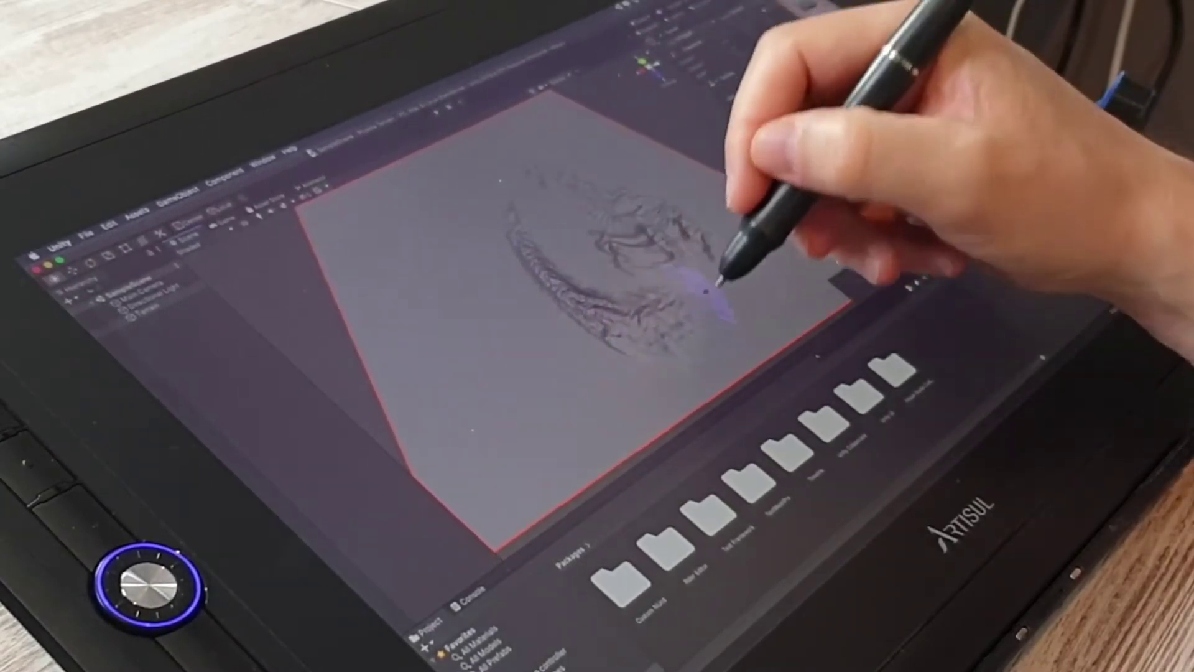
pyautogui.moveTo(719, 283)
pyautogui.keyDown('alt'); pyautogui.mouseDown()
pyautogui.moveTo(707, 147)
pyautogui.moveTo(668, 119)
pyautogui.moveTo(706, 200)
pyautogui.moveTo(680, 307)
pyautogui.mouseUp(); pyautogui.keyUp('alt')
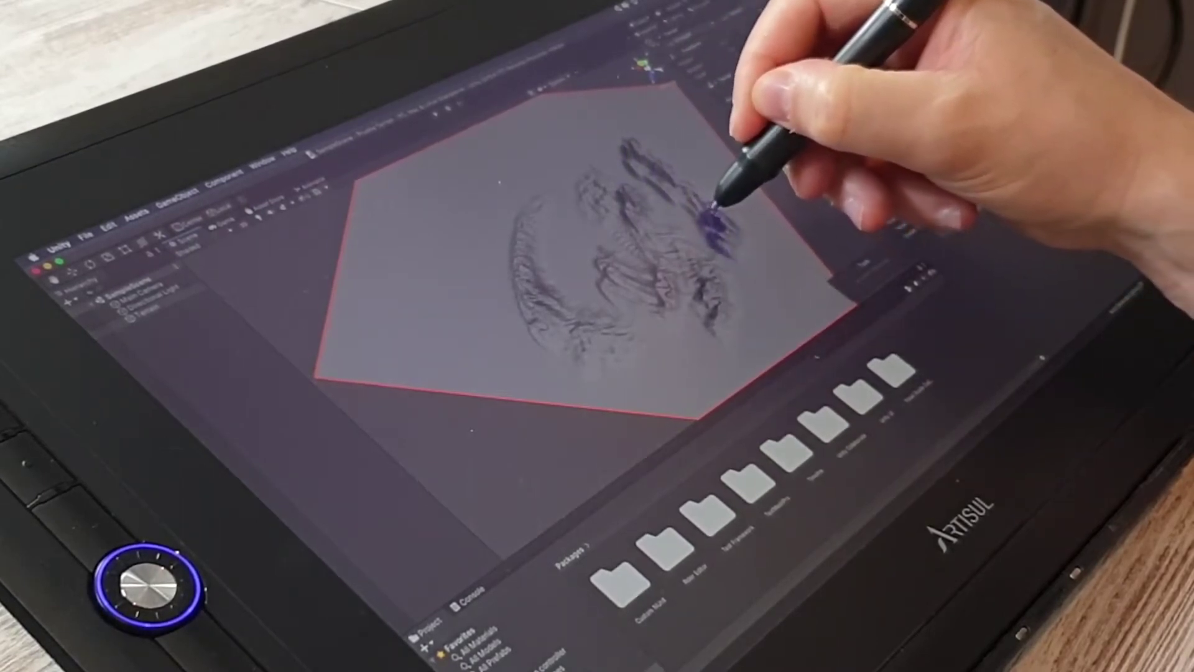
pyautogui.moveTo(706, 235)
pyautogui.keyDown('alt'); pyautogui.mouseDown()
pyautogui.moveTo(755, 192)
pyautogui.moveTo(716, 134)
pyautogui.mouseUp(); pyautogui.keyUp('alt')
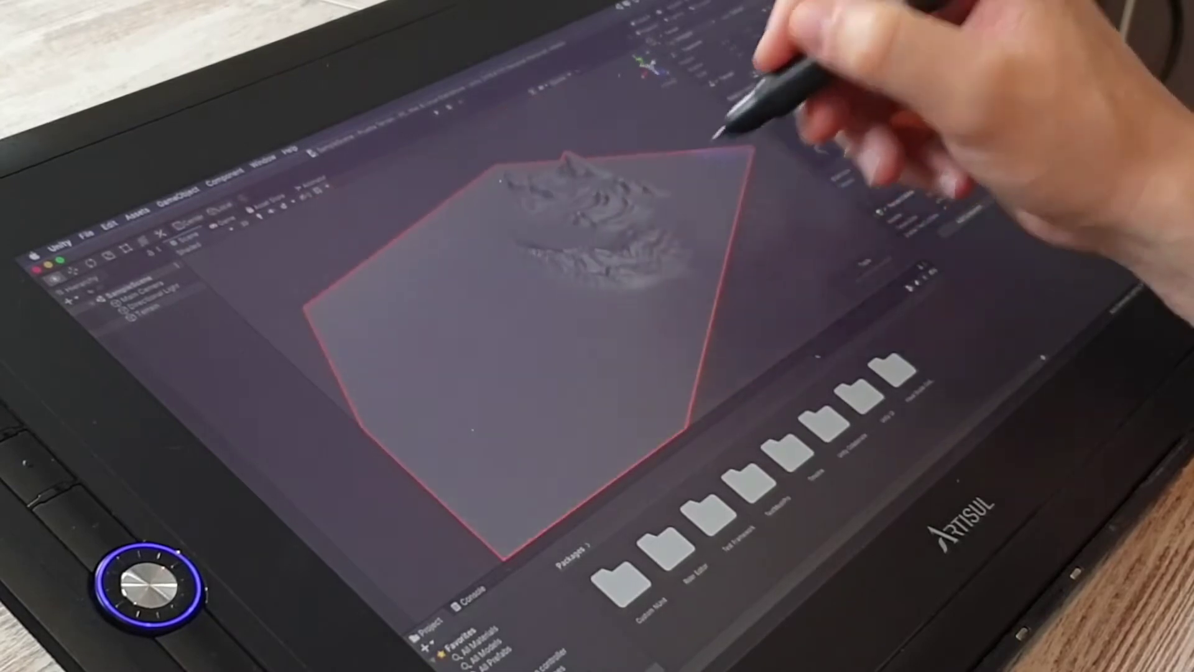
pyautogui.moveTo(640, 240)
pyautogui.keyDown('alt'); pyautogui.mouseDown()
pyautogui.moveTo(786, 182)
pyautogui.moveTo(734, 249)
pyautogui.moveTo(685, 198)
pyautogui.mouseUp(); pyautogui.keyUp('alt')
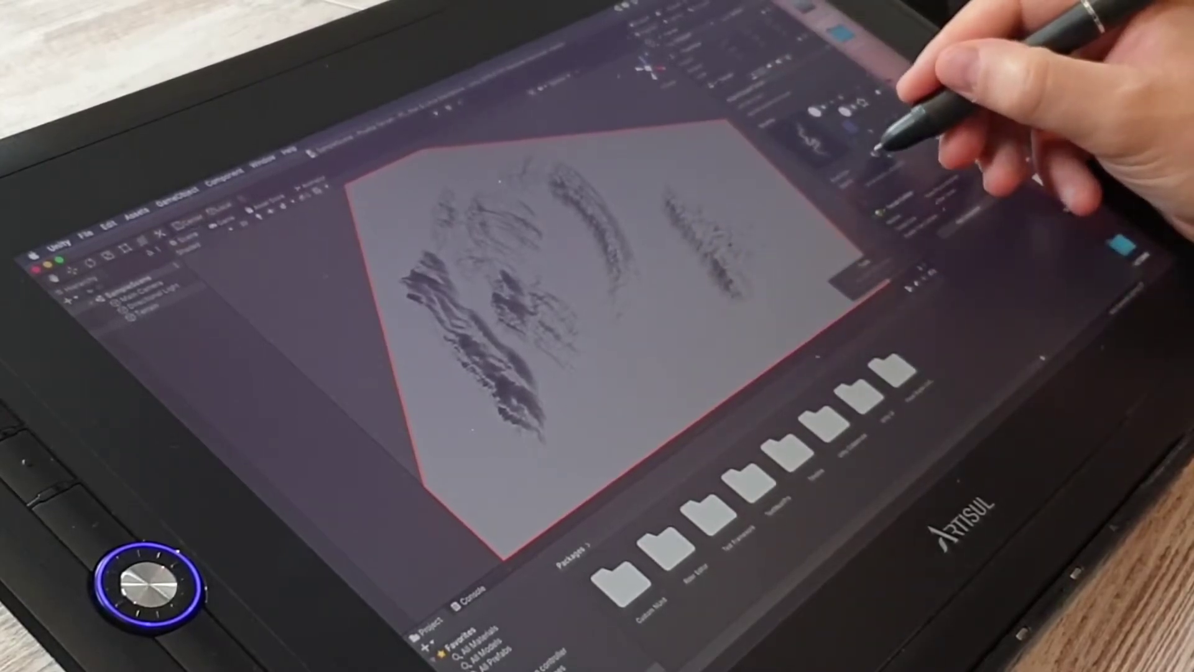
pyautogui.keyDown('alt'); pyautogui.moveTo(632, 277); pyautogui.dragTo(851, 96, button='right'); pyautogui.keyUp('alt')
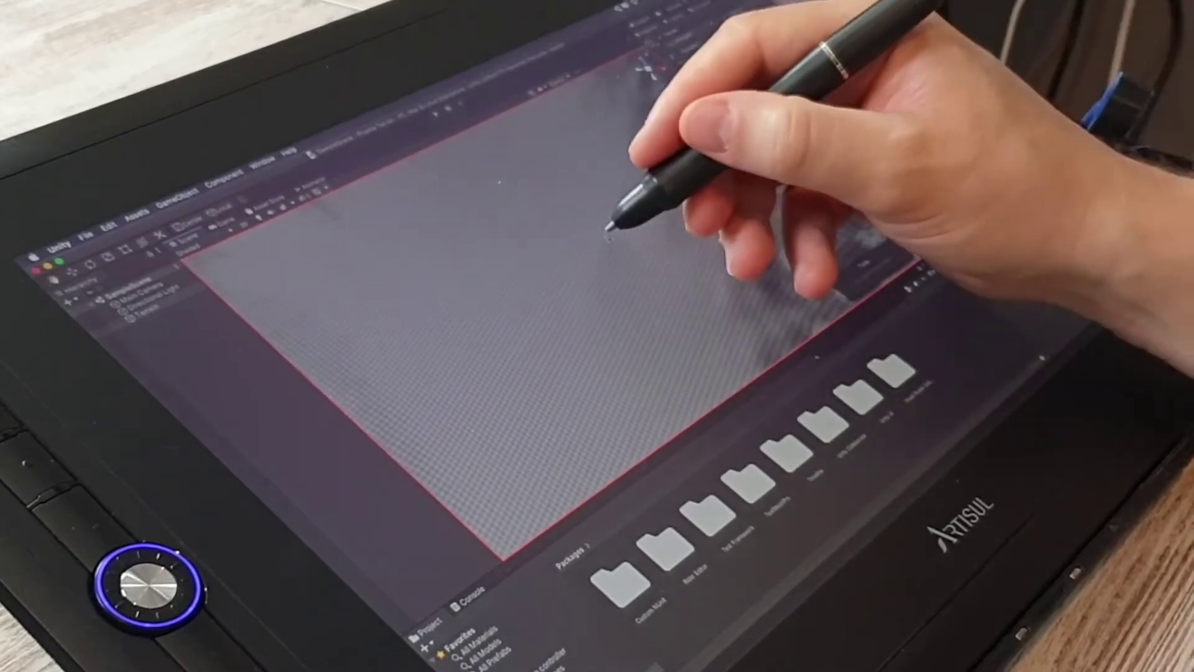
# Paint two more canyon-stamp ridges (size 30, opacity 16.2) across the terrain and review them.
pyautogui.moveTo(608, 229)
pyautogui.mouseDown()
pyautogui.moveTo(656, 246)
pyautogui.moveTo(622, 214)
pyautogui.moveTo(678, 299)
pyautogui.moveTo(712, 320)
pyautogui.moveTo(706, 280)
pyautogui.moveTo(626, 214)
pyautogui.mouseUp()
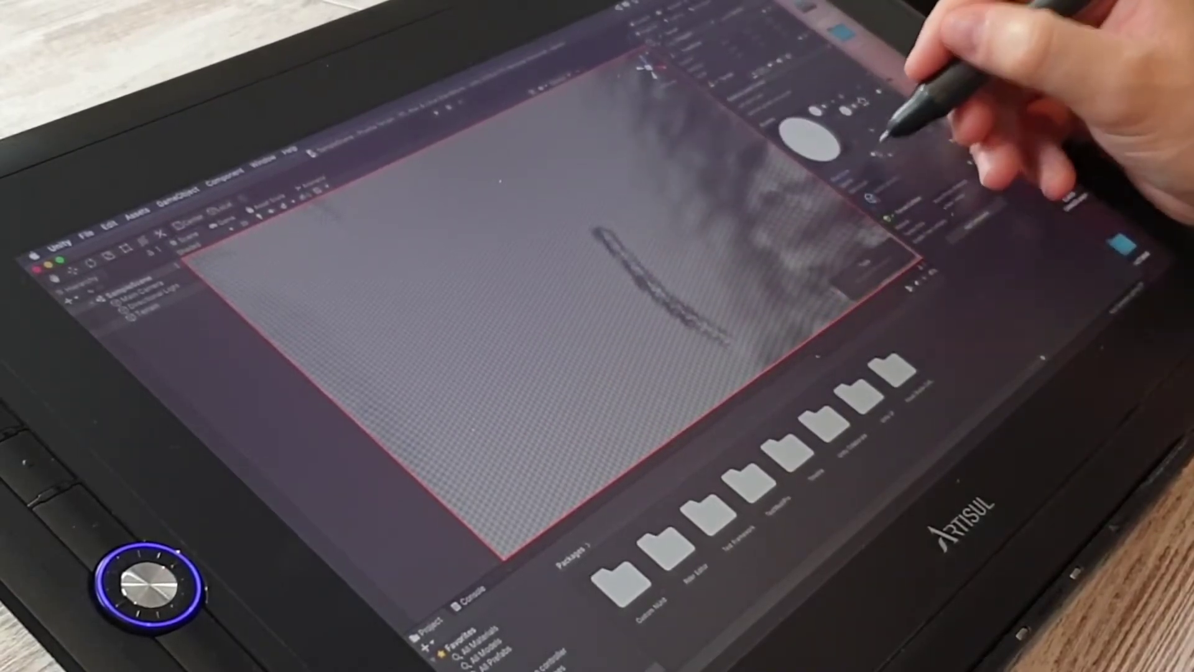
pyautogui.moveTo(513, 239); pyautogui.dragTo(616, 320)
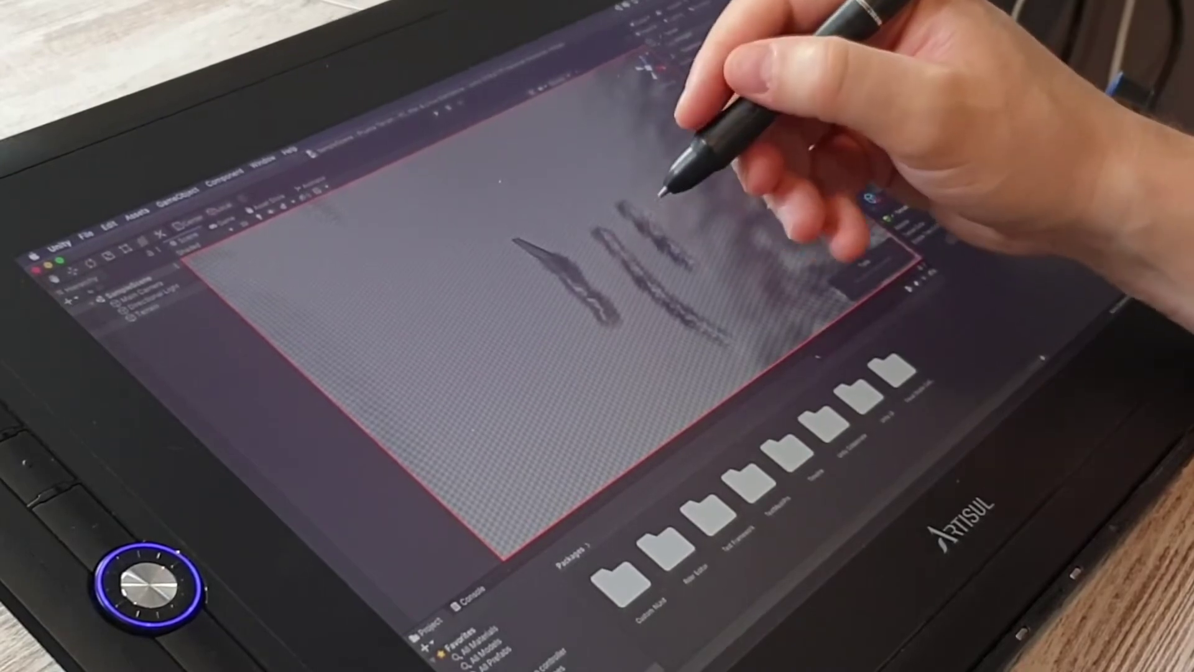
pyautogui.moveTo(661, 194)
pyautogui.keyDown('alt'); pyautogui.mouseDown()
pyautogui.moveTo(546, 224)
pyautogui.moveTo(644, 249)
pyautogui.mouseUp(); pyautogui.keyUp('alt')
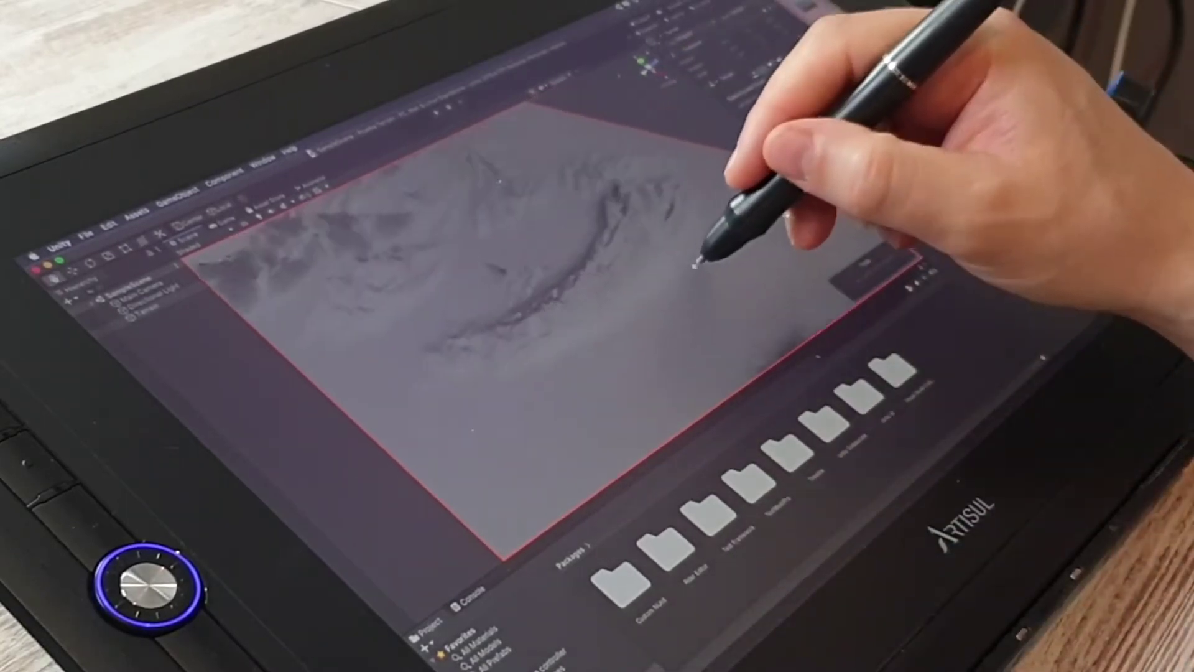
pyautogui.scroll(-5, 754, 208)
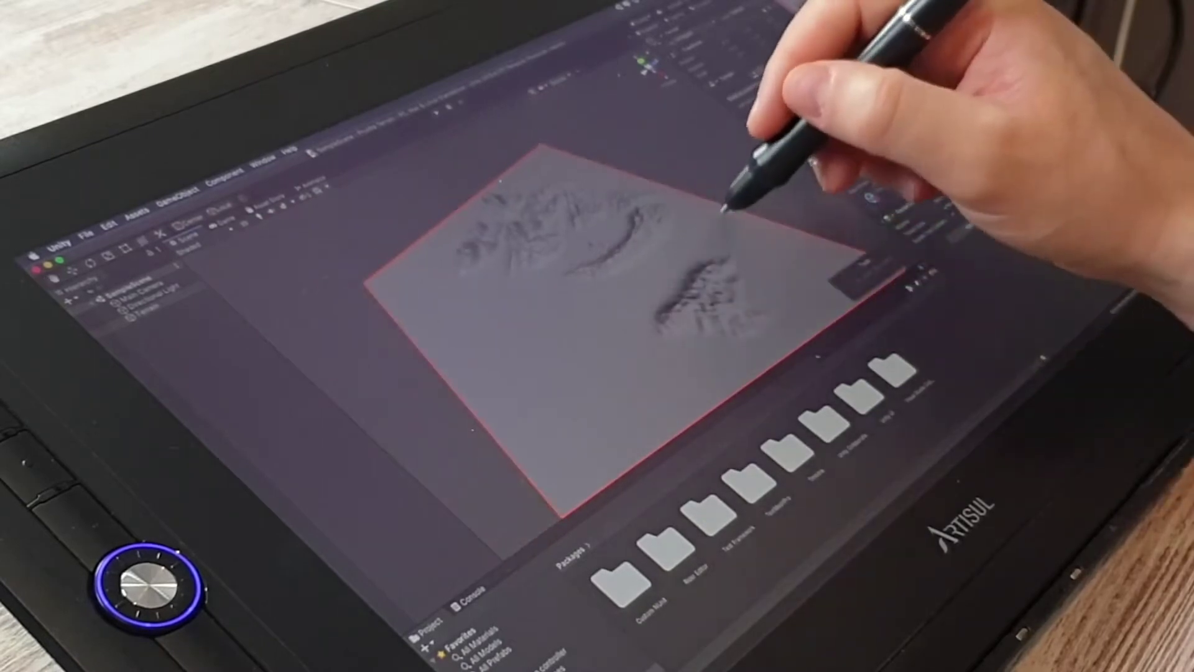
pyautogui.keyDown('alt'); pyautogui.moveTo(706, 253); pyautogui.dragTo(753, 124); pyautogui.keyUp('alt')
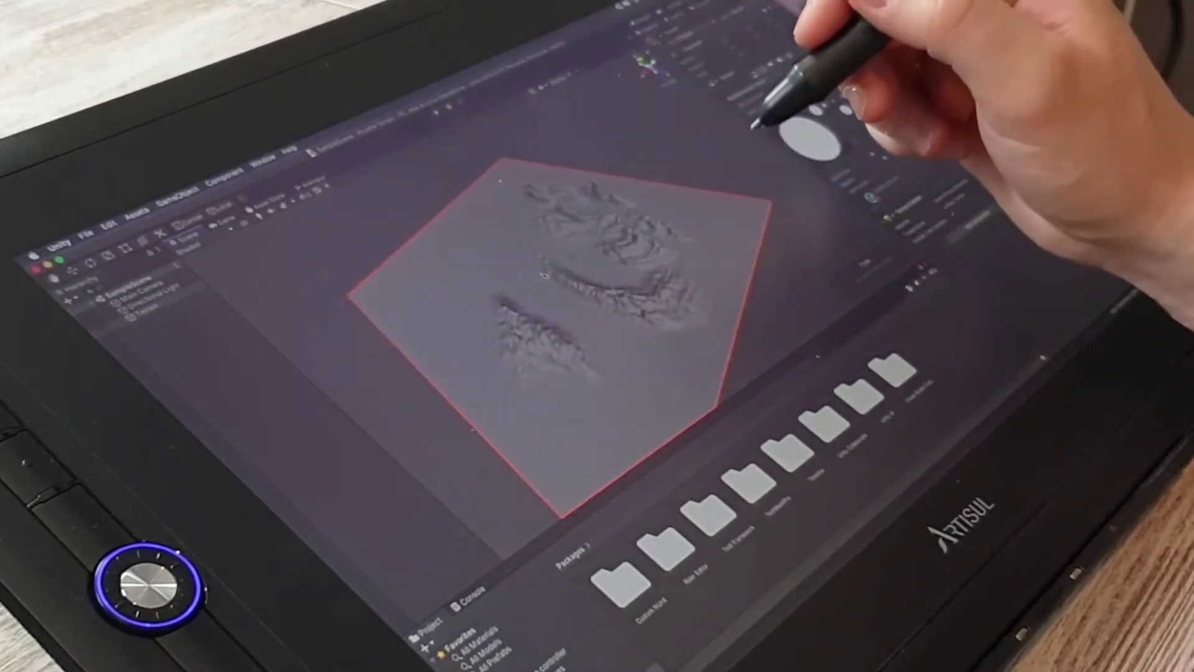
pyautogui.moveTo(698, 226)
pyautogui.keyDown('alt'); pyautogui.mouseDown()
pyautogui.moveTo(650, 310)
pyautogui.moveTo(794, 77)
pyautogui.mouseUp(); pyautogui.keyUp('alt')
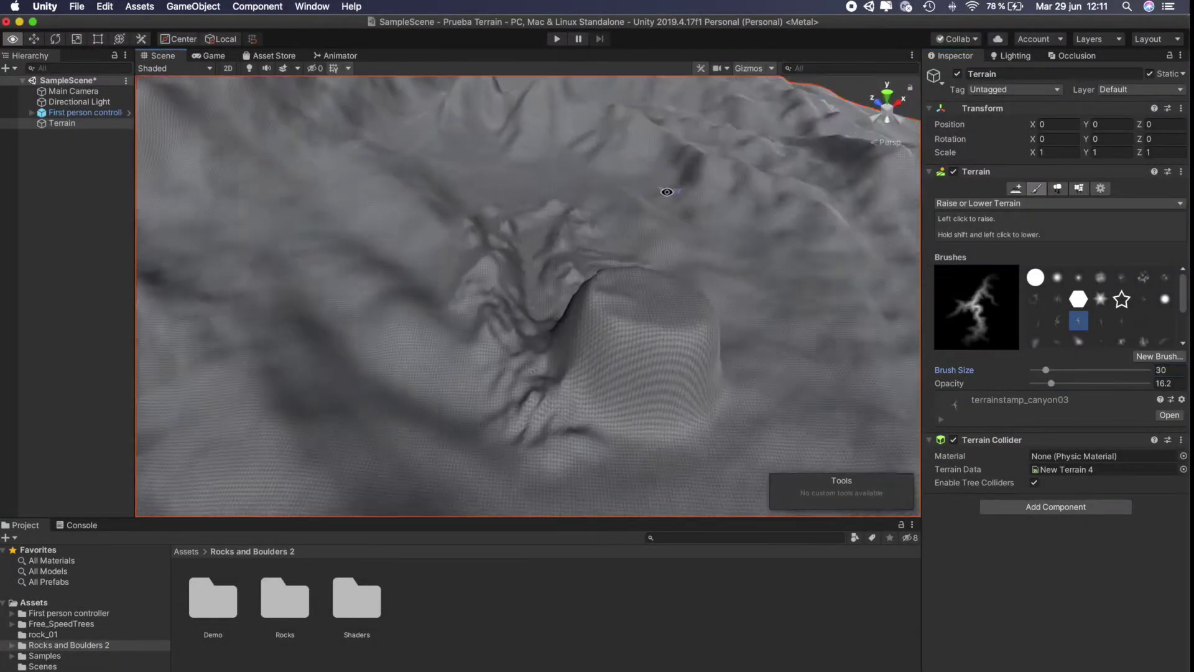
# Set the brush to size 172, opacity 30.2 and raise a mountain range along the far edge.
pyautogui.keyDown('alt'); pyautogui.moveTo(667, 192); pyautogui.dragTo(698, 266); pyautogui.keyUp('alt')
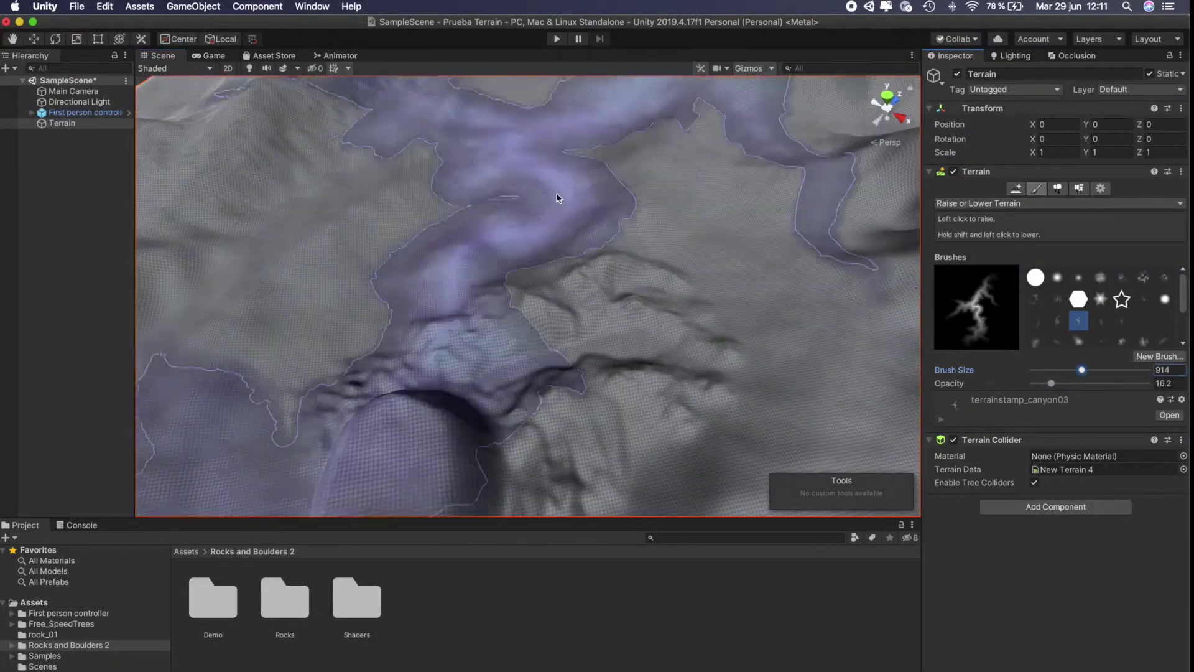
pyautogui.moveTo(557, 199)
pyautogui.keyDown('alt'); pyautogui.mouseDown()
pyautogui.moveTo(708, 289)
pyautogui.moveTo(412, 318)
pyautogui.moveTo(579, 198)
pyautogui.moveTo(468, 215)
pyautogui.mouseUp(); pyautogui.keyUp('alt')
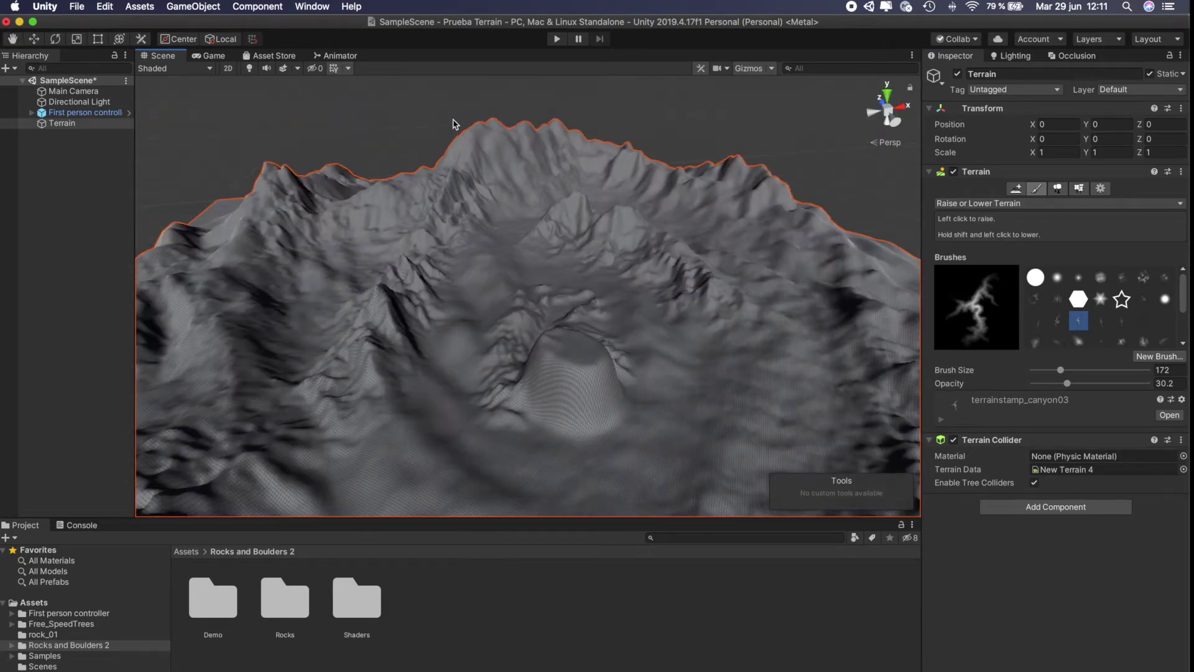
pyautogui.moveTo(453, 124)
pyautogui.keyDown('alt'); pyautogui.mouseDown()
pyautogui.moveTo(565, 413)
pyautogui.moveTo(735, 173)
pyautogui.moveTo(618, 342)
pyautogui.moveTo(647, 265)
pyautogui.mouseUp(); pyautogui.keyUp('alt')
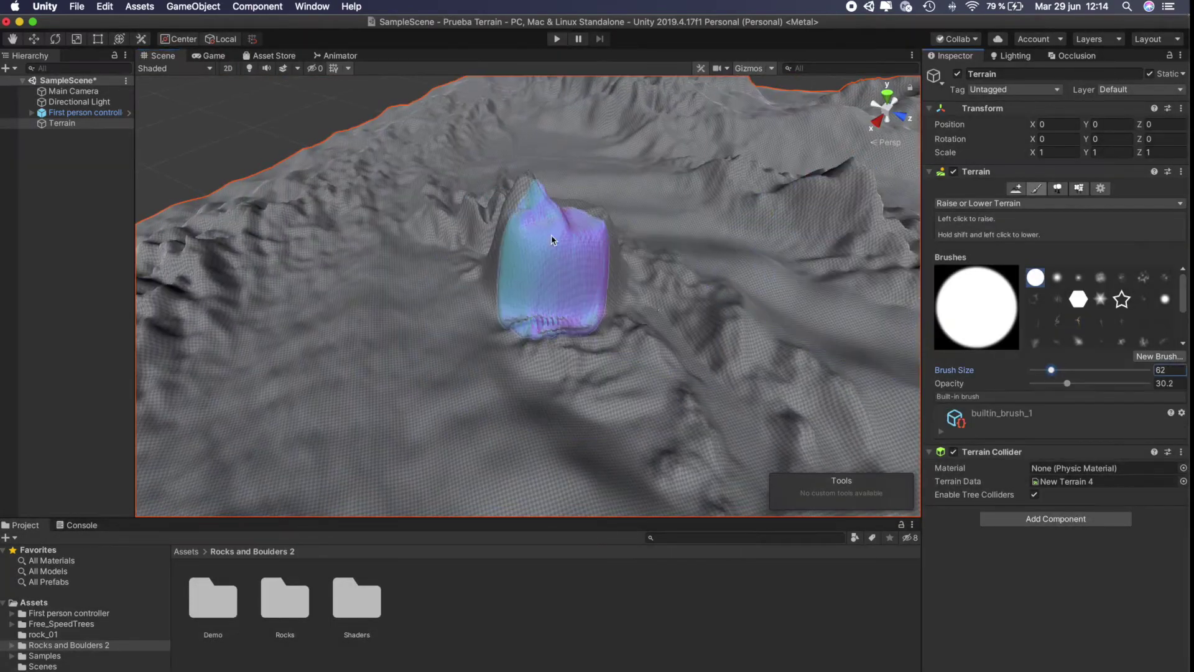
pyautogui.moveTo(552, 240)
pyautogui.keyDown('alt'); pyautogui.mouseDown()
pyautogui.moveTo(533, 266)
pyautogui.moveTo(739, 446)
pyautogui.moveTo(842, 237)
pyautogui.mouseUp(); pyautogui.keyUp('alt')
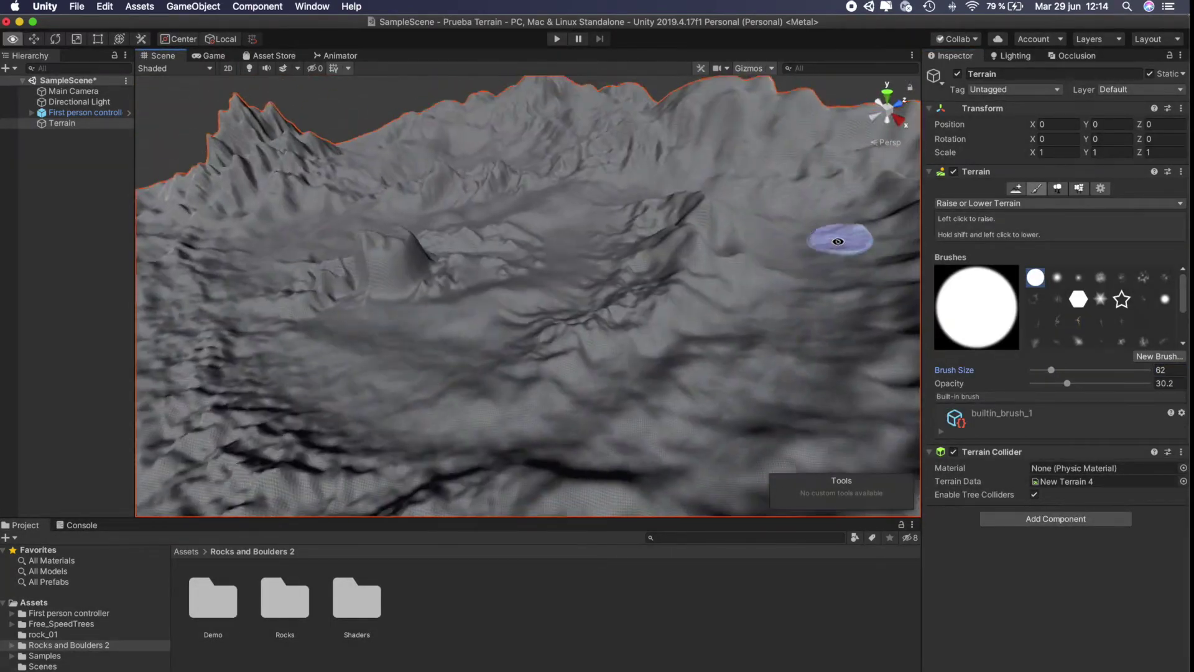
pyautogui.moveTo(232, 181)
pyautogui.keyDown('alt'); pyautogui.mouseDown()
pyautogui.moveTo(459, 274)
pyautogui.moveTo(565, 280)
pyautogui.moveTo(509, 180)
pyautogui.moveTo(573, 320)
pyautogui.moveTo(333, 306)
pyautogui.moveTo(785, 289)
pyautogui.moveTo(546, 347)
pyautogui.moveTo(640, 170)
pyautogui.moveTo(828, 211)
pyautogui.mouseUp(); pyautogui.keyUp('alt')
# Paint a flat-topped column with Set Height at 100, then select the Rocks and Boulders 2 folder.
pyautogui.click(1058, 203)
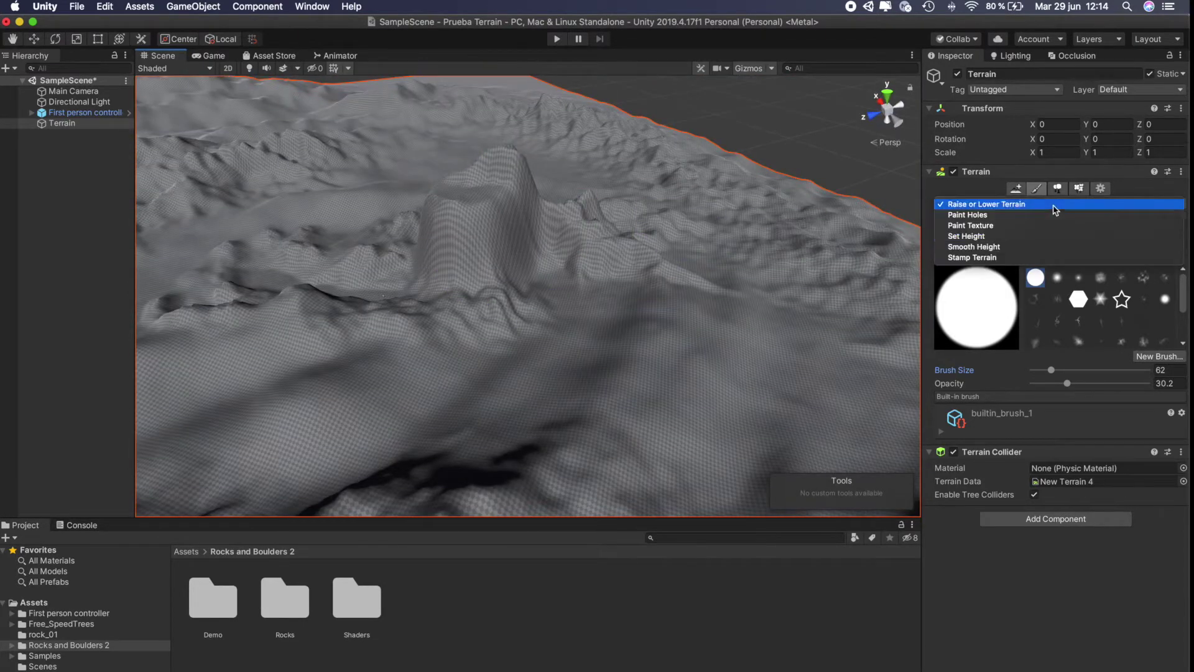
pyautogui.click(995, 243)
pyautogui.click(1041, 270)
pyautogui.write('100')
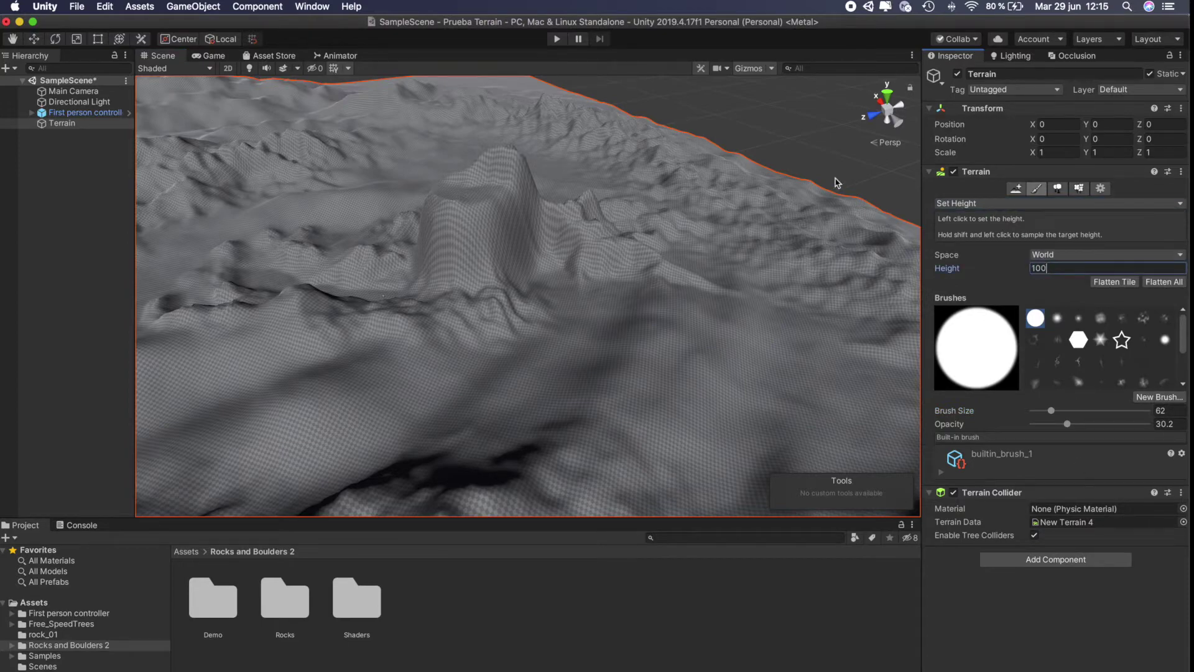
pyautogui.moveTo(473, 249)
pyautogui.mouseDown()
pyautogui.moveTo(488, 154)
pyautogui.moveTo(546, 195)
pyautogui.moveTo(683, 354)
pyautogui.moveTo(808, 387)
pyautogui.mouseUp()
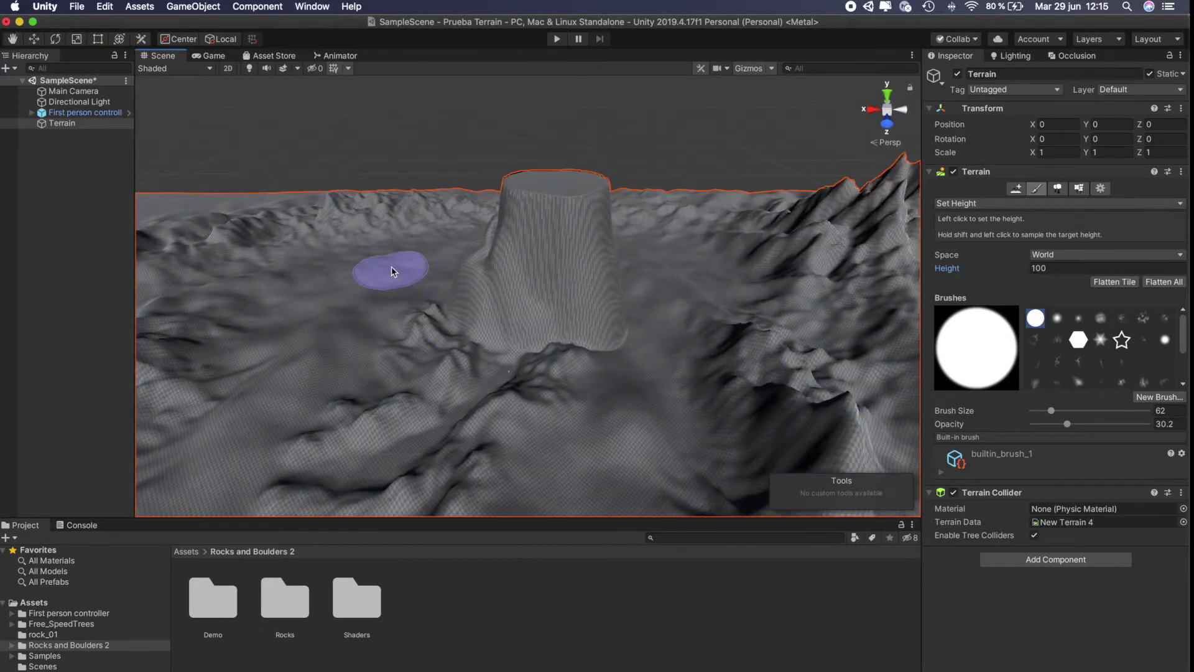
pyautogui.moveTo(311, 160)
pyautogui.keyDown('alt'); pyautogui.mouseDown()
pyautogui.moveTo(521, 311)
pyautogui.moveTo(608, 219)
pyautogui.mouseUp(); pyautogui.keyUp('alt')
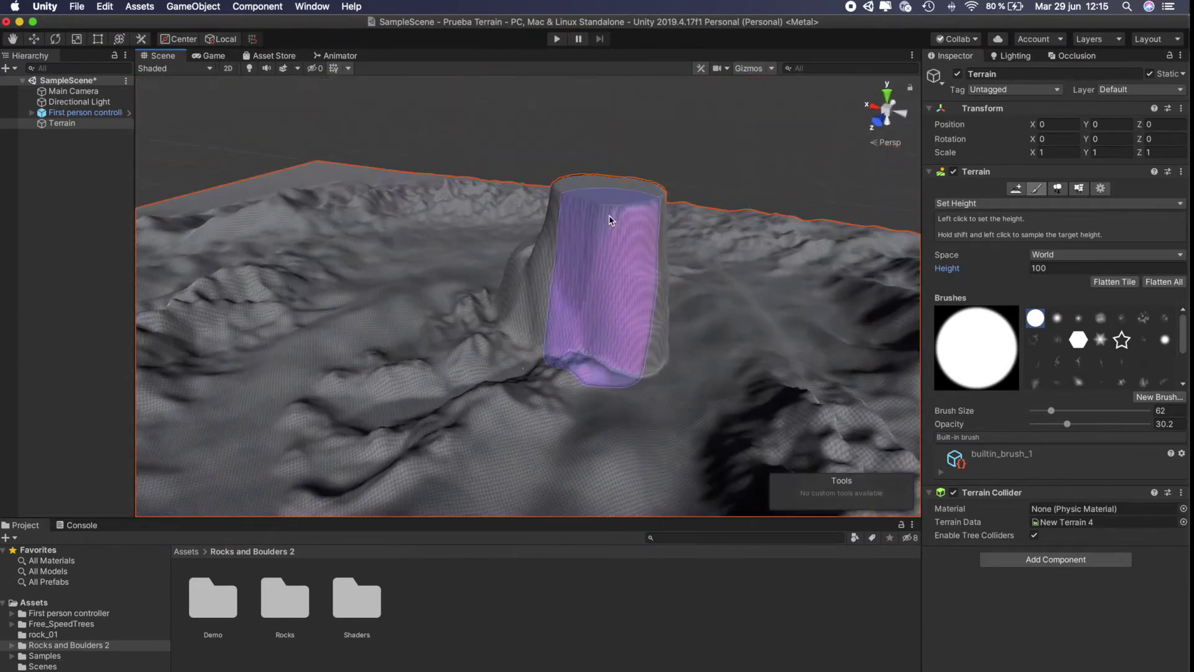
pyautogui.click(73, 646)
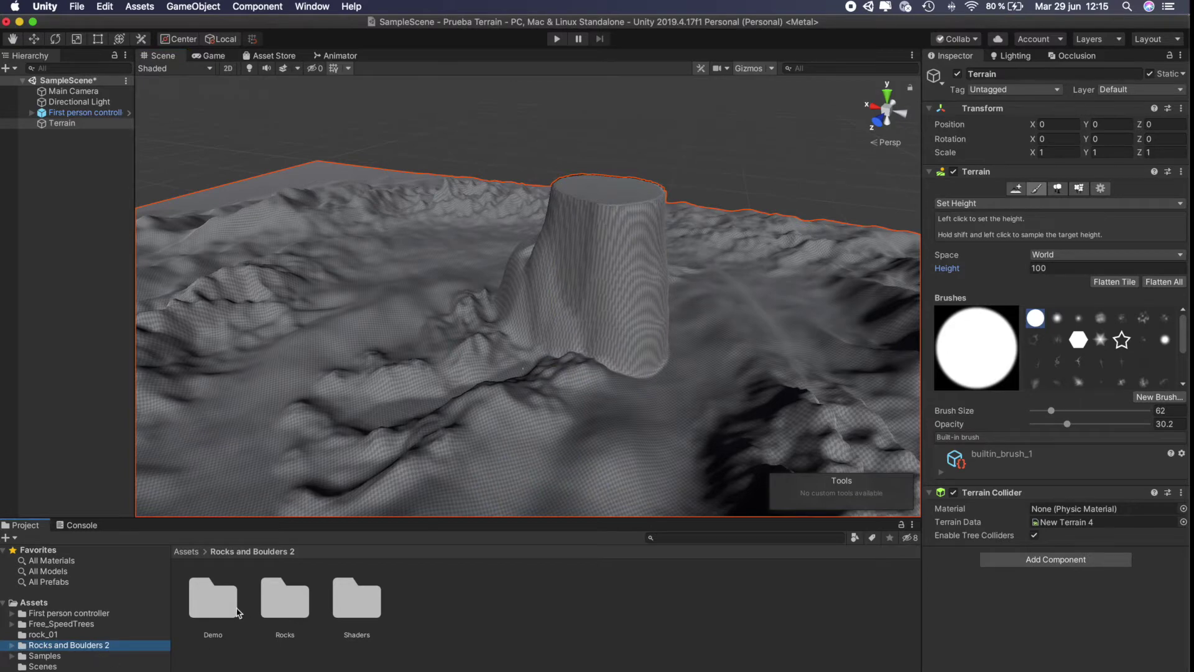
# From Rocks > Prefabs, place Rock5A, Rock1LOD_grup4 and Rock2 on the terrain.
pyautogui.doubleClick(285, 599)
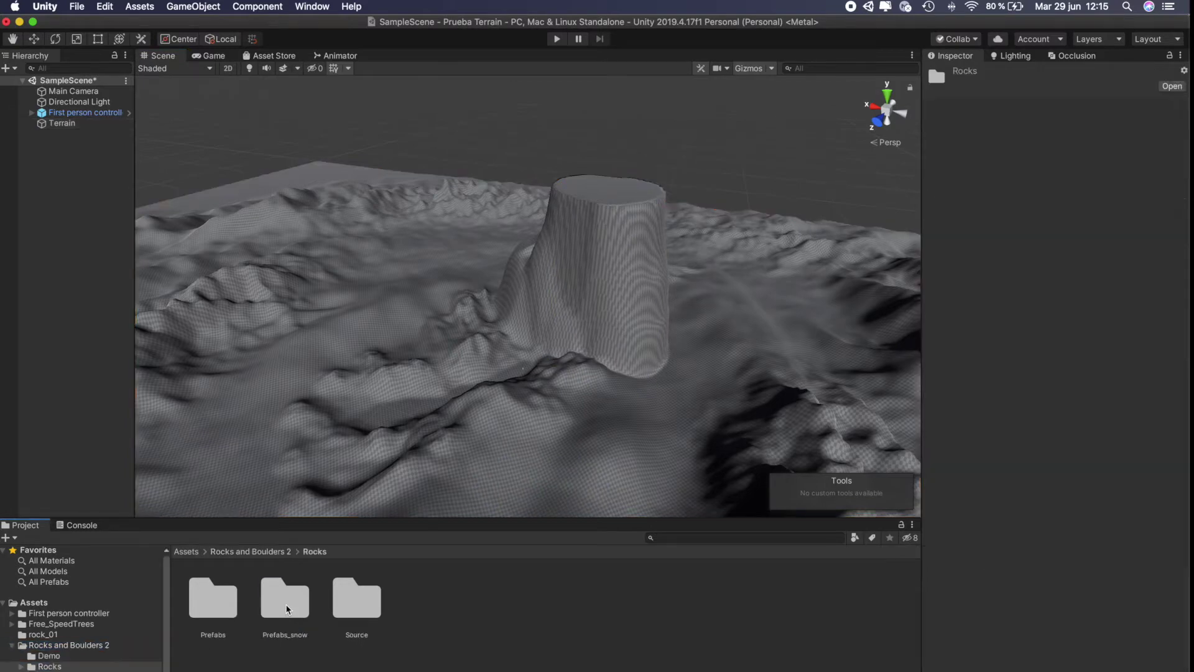
pyautogui.doubleClick(213, 599)
pyautogui.scroll(-2, 560, 609)
pyautogui.moveTo(868, 613); pyautogui.dragTo(477, 386)
pyautogui.moveTo(453, 459)
pyautogui.keyDown('alt'); pyautogui.mouseDown()
pyautogui.moveTo(588, 395)
pyautogui.moveTo(568, 448)
pyautogui.mouseUp(); pyautogui.keyUp('alt')
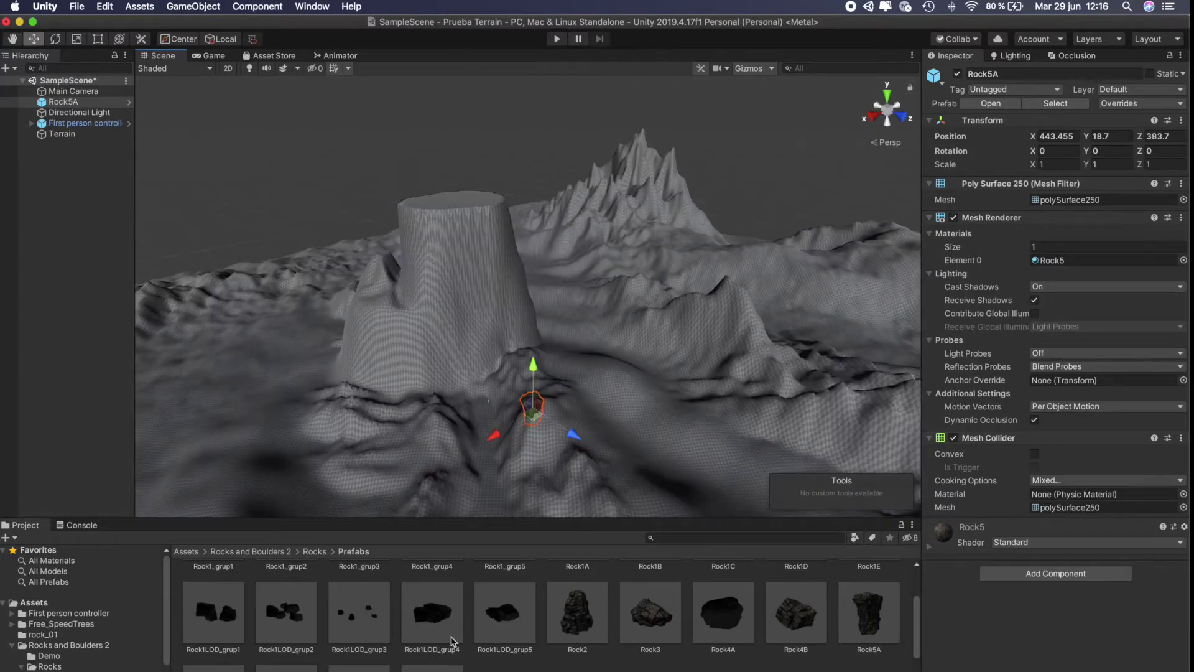
pyautogui.moveTo(432, 613)
pyautogui.mouseDown()
pyautogui.moveTo(423, 404)
pyautogui.moveTo(436, 398)
pyautogui.mouseUp()
pyautogui.moveTo(577, 613); pyautogui.dragTo(435, 386)
pyautogui.keyDown('alt'); pyautogui.moveTo(435, 385); pyautogui.dragTo(557, 403); pyautogui.keyUp('alt')
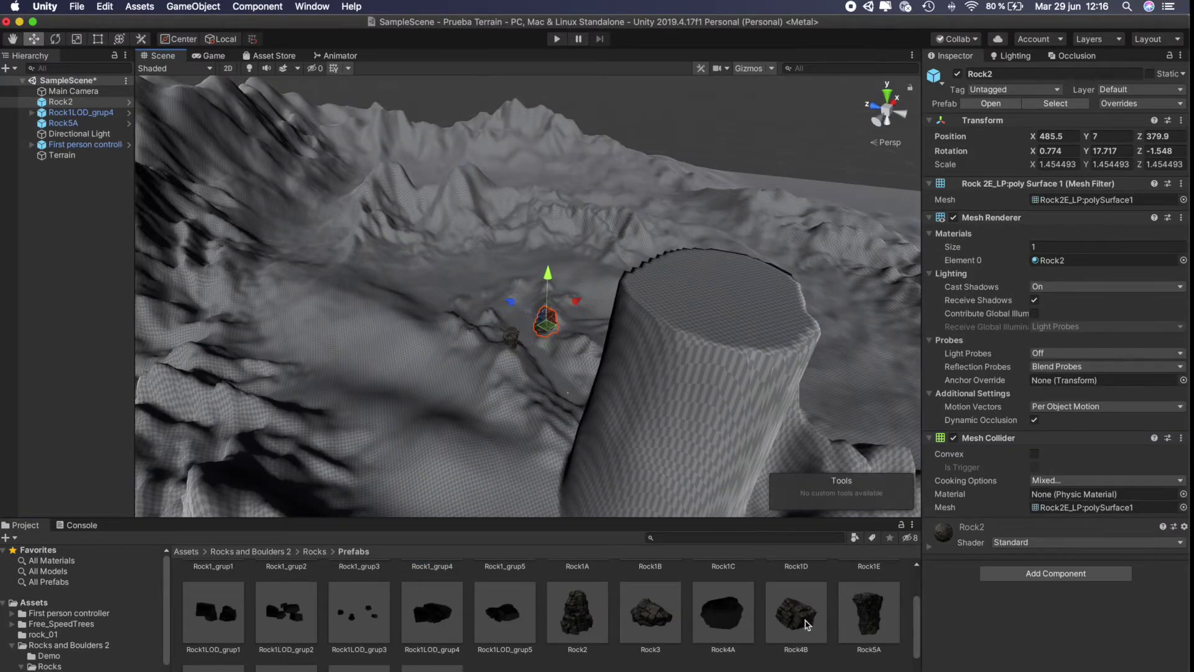
# Place Rock4B, Rock3 and a second Rock2 copy near the other rocks.
pyautogui.moveTo(807, 624)
pyautogui.mouseDown()
pyautogui.moveTo(547, 324)
pyautogui.moveTo(438, 356)
pyautogui.moveTo(444, 332)
pyautogui.mouseUp()
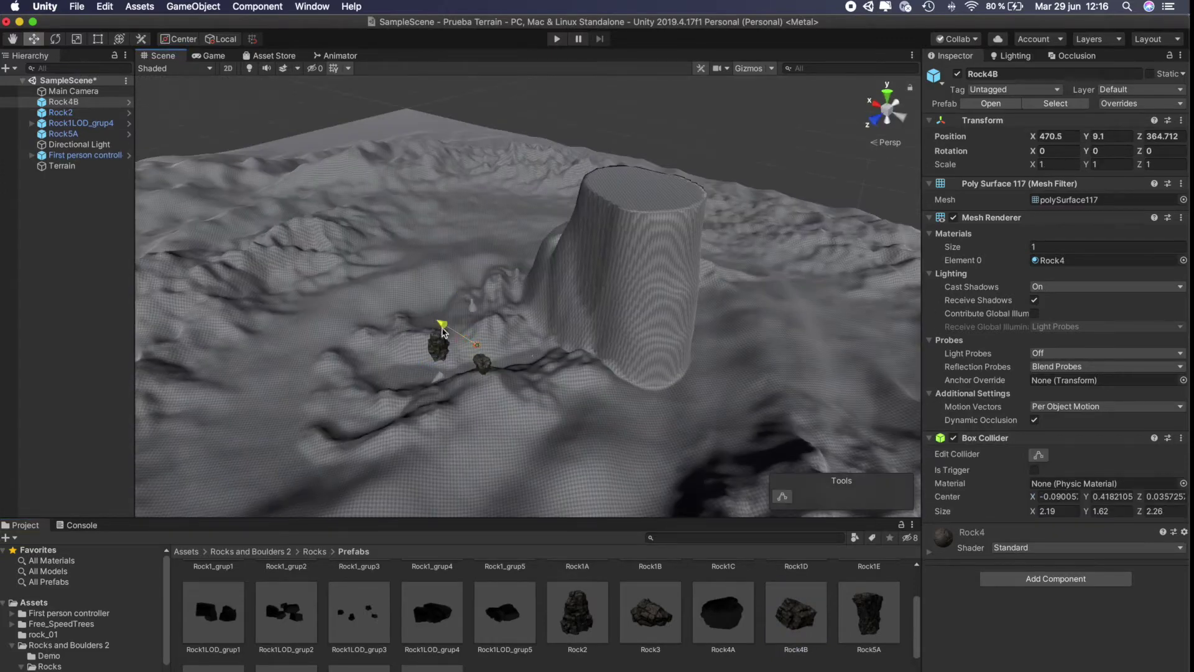
pyautogui.press('f')
pyautogui.moveTo(528, 374); pyautogui.dragTo(771, 116, button='middle')
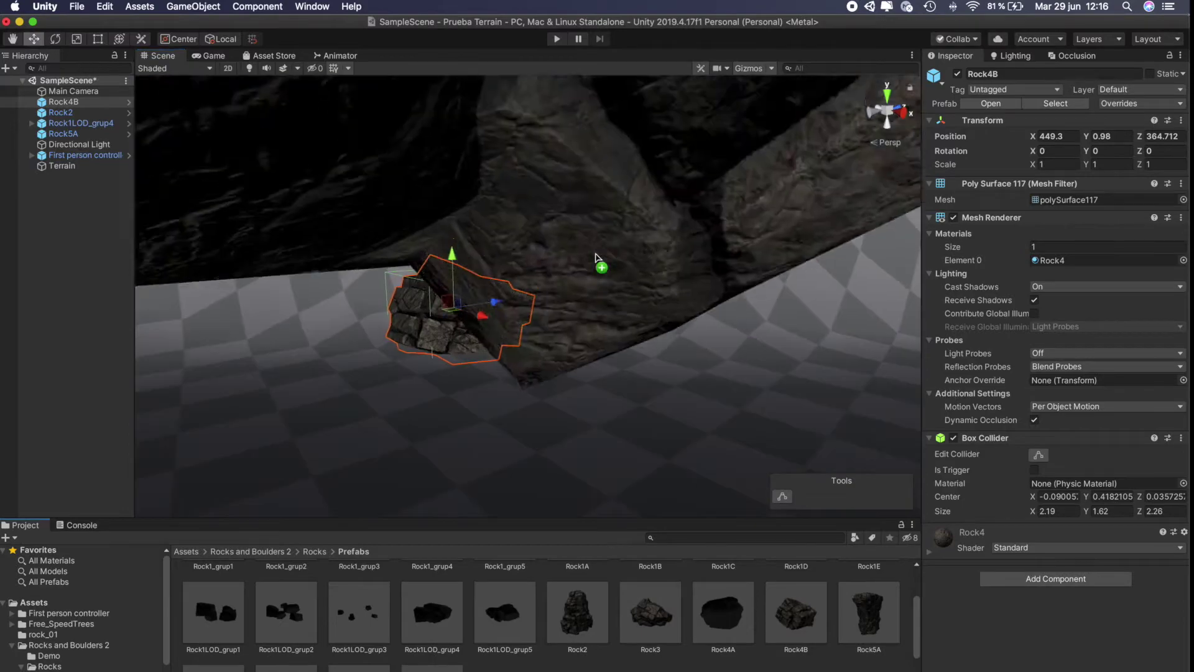
pyautogui.moveTo(650, 613)
pyautogui.mouseDown()
pyautogui.moveTo(615, 219)
pyautogui.moveTo(435, 298)
pyautogui.mouseUp()
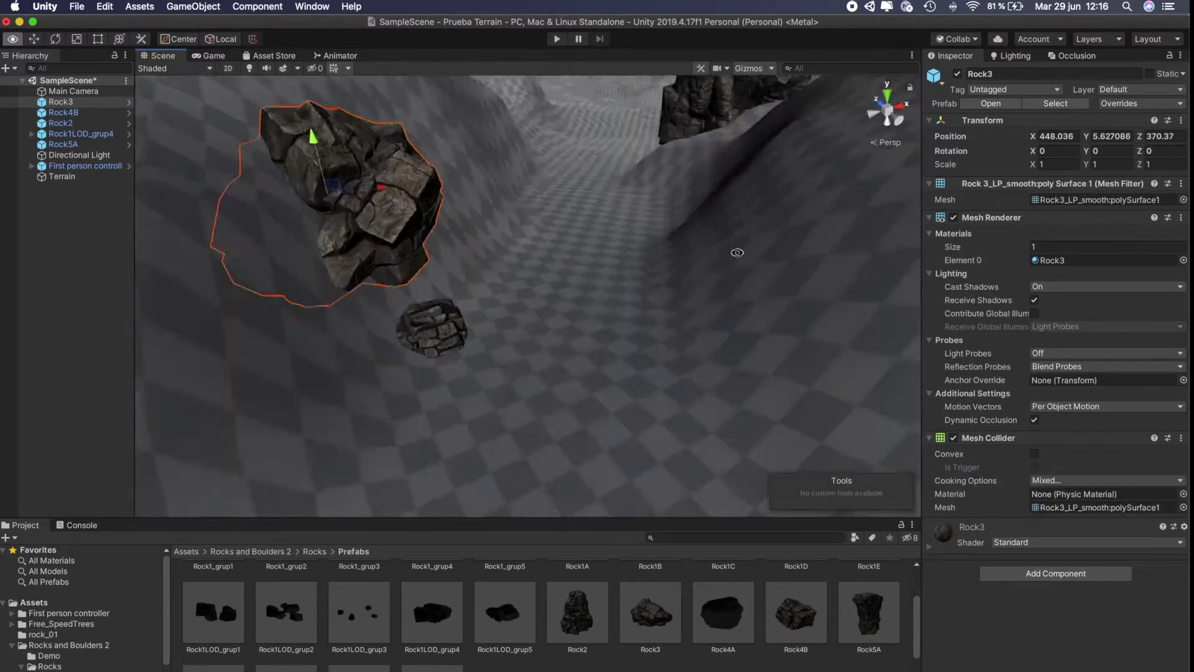
pyautogui.moveTo(577, 613)
pyautogui.mouseDown()
pyautogui.moveTo(697, 152)
pyautogui.moveTo(378, 129)
pyautogui.mouseUp()
# Add another Rock5A and rotate it onto its side with the Rotate tool.
pyautogui.press('e')
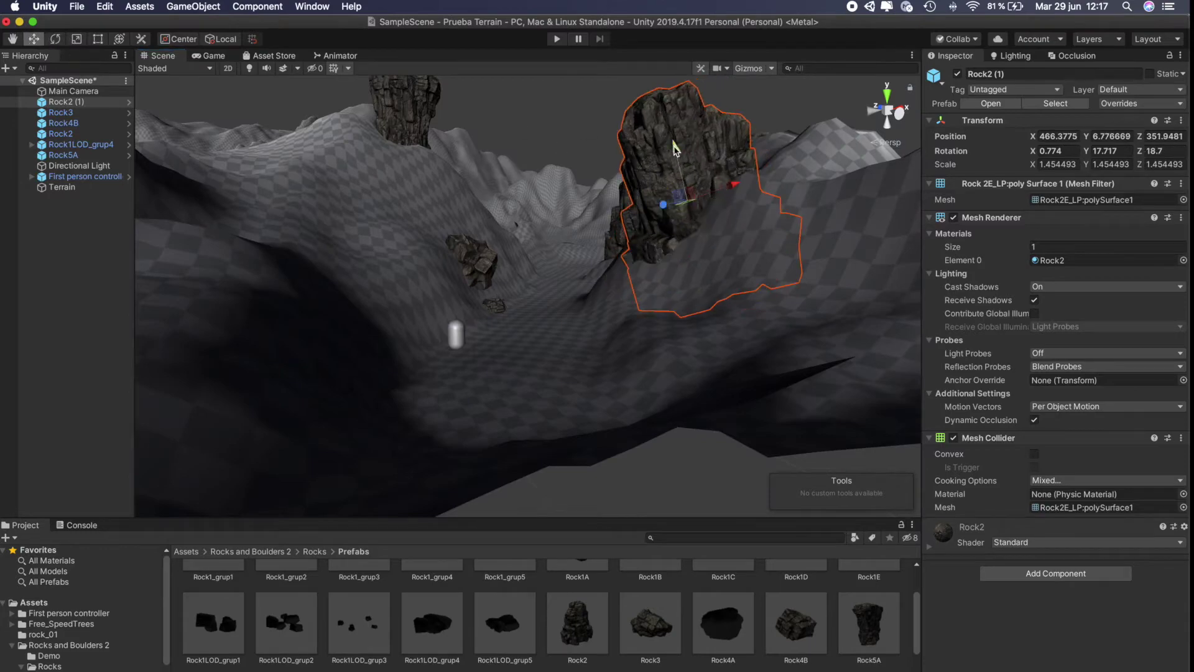
pyautogui.moveTo(869, 622); pyautogui.dragTo(653, 199)
pyautogui.press('f')
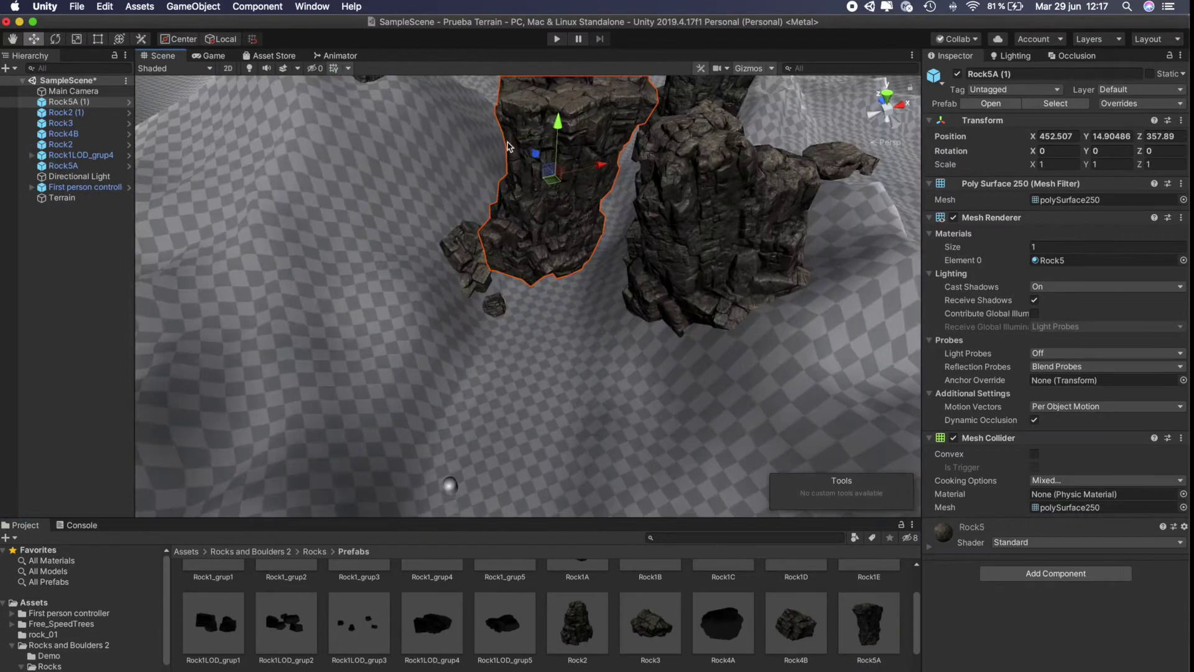
pyautogui.moveTo(532, 139); pyautogui.dragTo(448, 175)
pyautogui.keyDown('alt'); pyautogui.moveTo(448, 175); pyautogui.dragTo(282, 294); pyautogui.keyUp('alt')
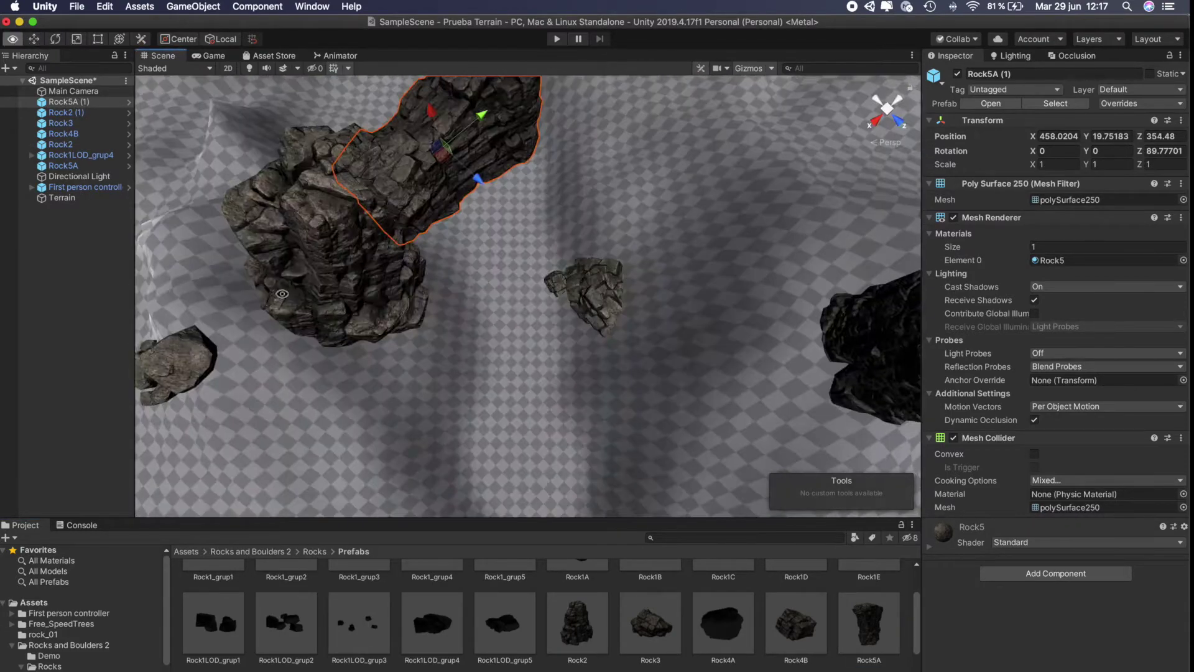
pyautogui.moveTo(452, 197)
pyautogui.keyDown('alt'); pyautogui.mouseDown()
pyautogui.moveTo(758, 186)
pyautogui.moveTo(491, 206)
pyautogui.moveTo(507, 251)
pyautogui.moveTo(584, 66)
pyautogui.mouseUp(); pyautogui.keyUp('alt')
# Select Rock2 (2) with the other rocks for moving, then select the terrain.
pyautogui.click(759, 187)
pyautogui.keyDown('shift'); pyautogui.click(507, 251); pyautogui.keyUp('shift')
pyautogui.press('w')
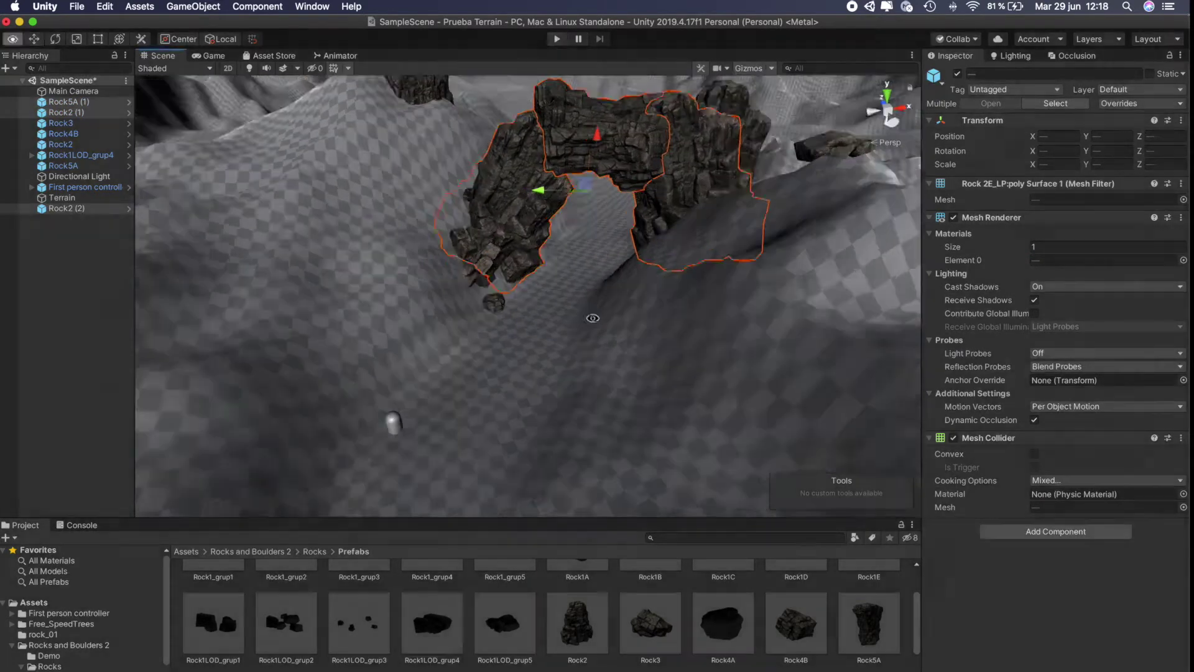
pyautogui.moveTo(583, 66)
pyautogui.keyDown('alt'); pyautogui.mouseDown()
pyautogui.moveTo(550, 97)
pyautogui.moveTo(570, 237)
pyautogui.mouseUp(); pyautogui.keyUp('alt')
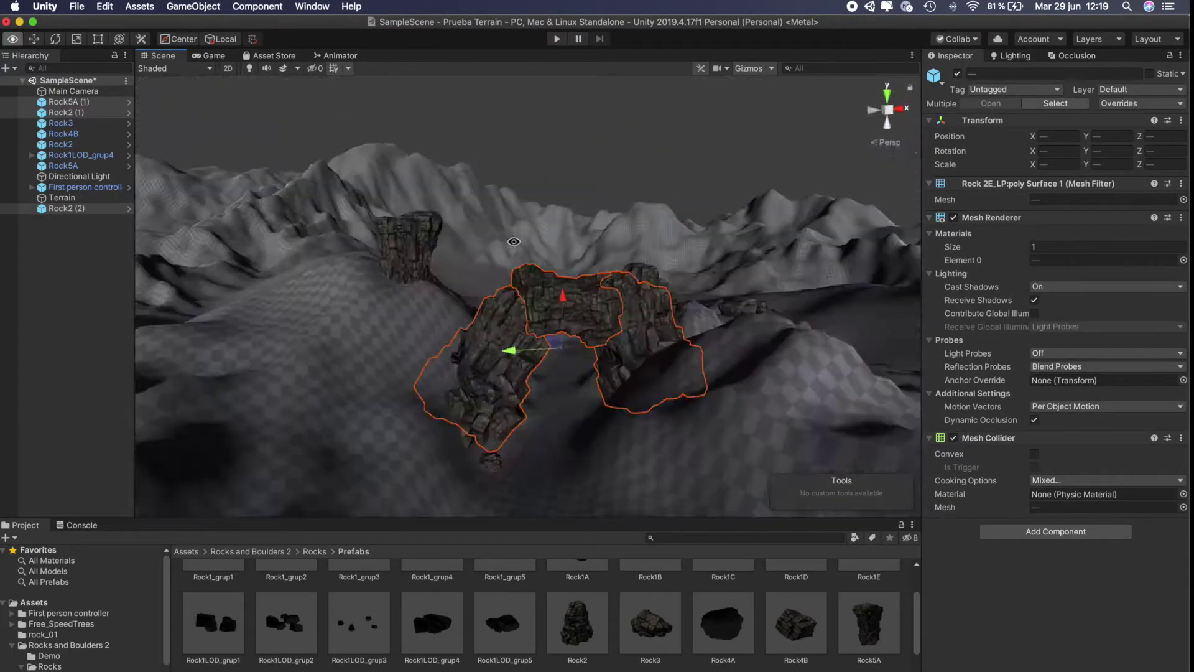
pyautogui.keyDown('alt'); pyautogui.moveTo(521, 268); pyautogui.dragTo(627, 392); pyautogui.keyUp('alt')
pyautogui.click(573, 435)
# Move Rock5A up and right beside the formation and tilt it to about -24 degrees.
pyautogui.keyDown('alt'); pyautogui.moveTo(572, 434); pyautogui.dragTo(579, 318); pyautogui.keyUp('alt')
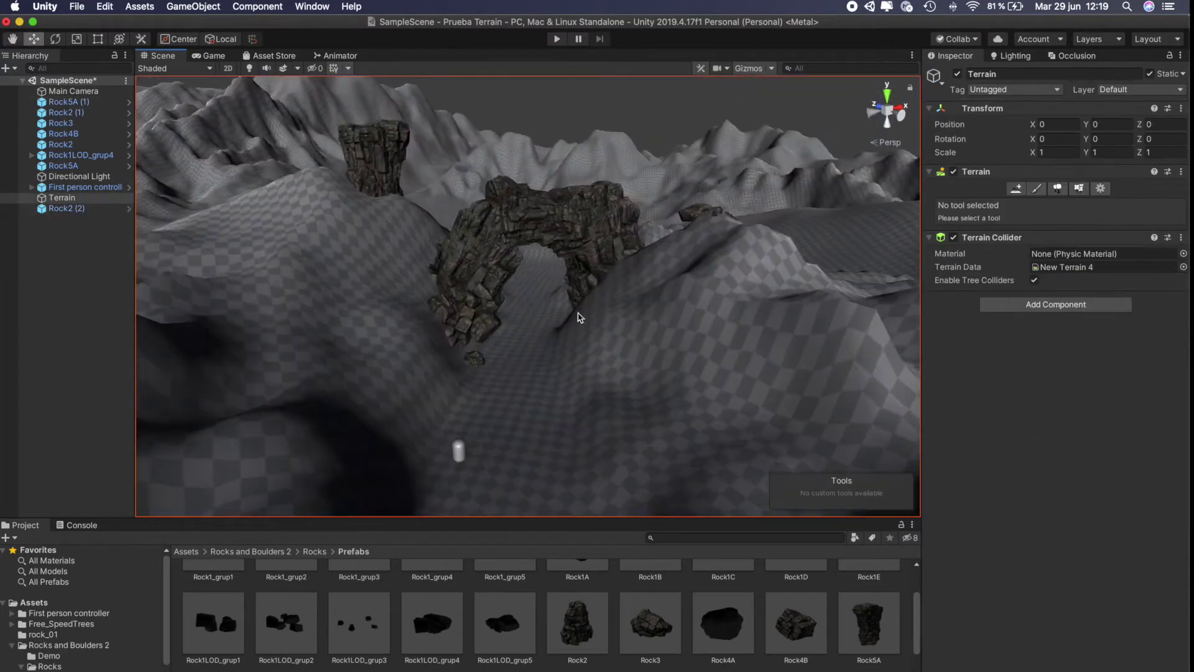
pyautogui.moveTo(521, 290)
pyautogui.keyDown('alt'); pyautogui.mouseDown()
pyautogui.moveTo(662, 336)
pyautogui.moveTo(823, 326)
pyautogui.mouseUp(); pyautogui.keyUp('alt')
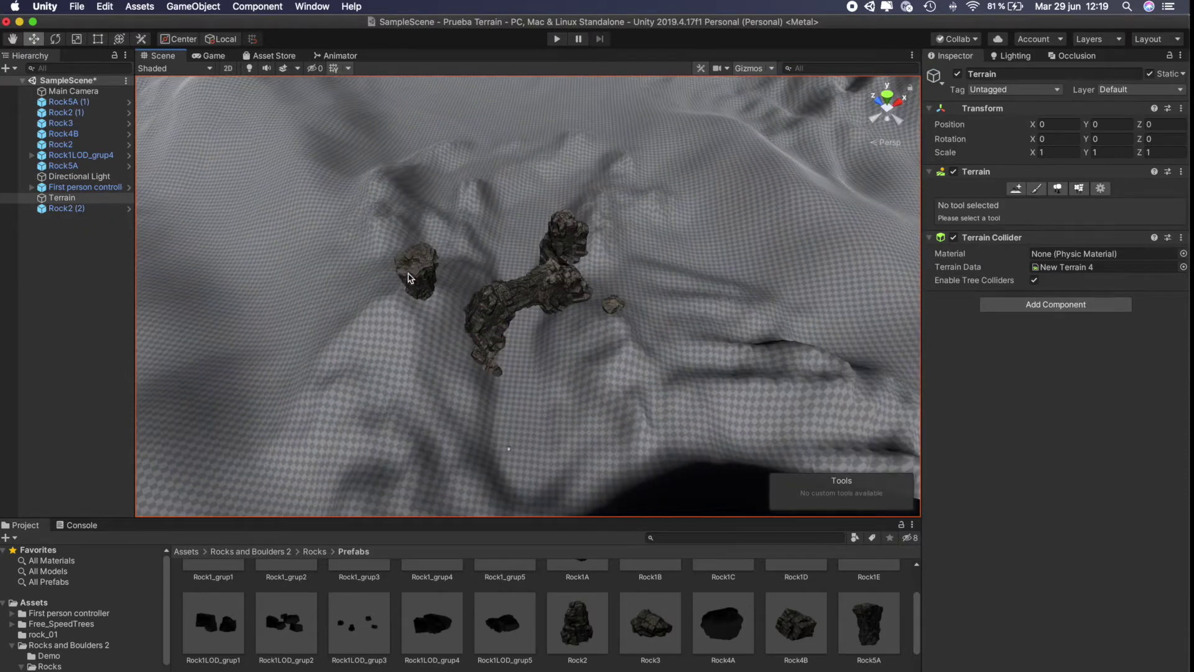
pyautogui.moveTo(410, 278); pyautogui.dragTo(454, 240)
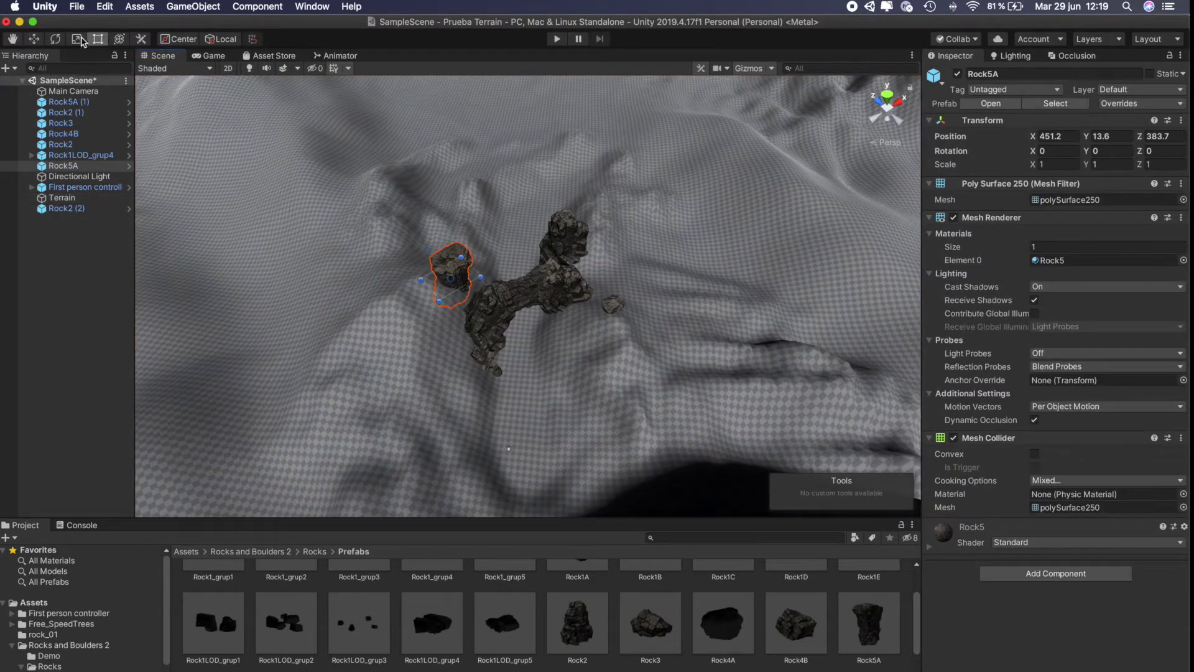
pyautogui.moveTo(439, 280); pyautogui.dragTo(454, 226)
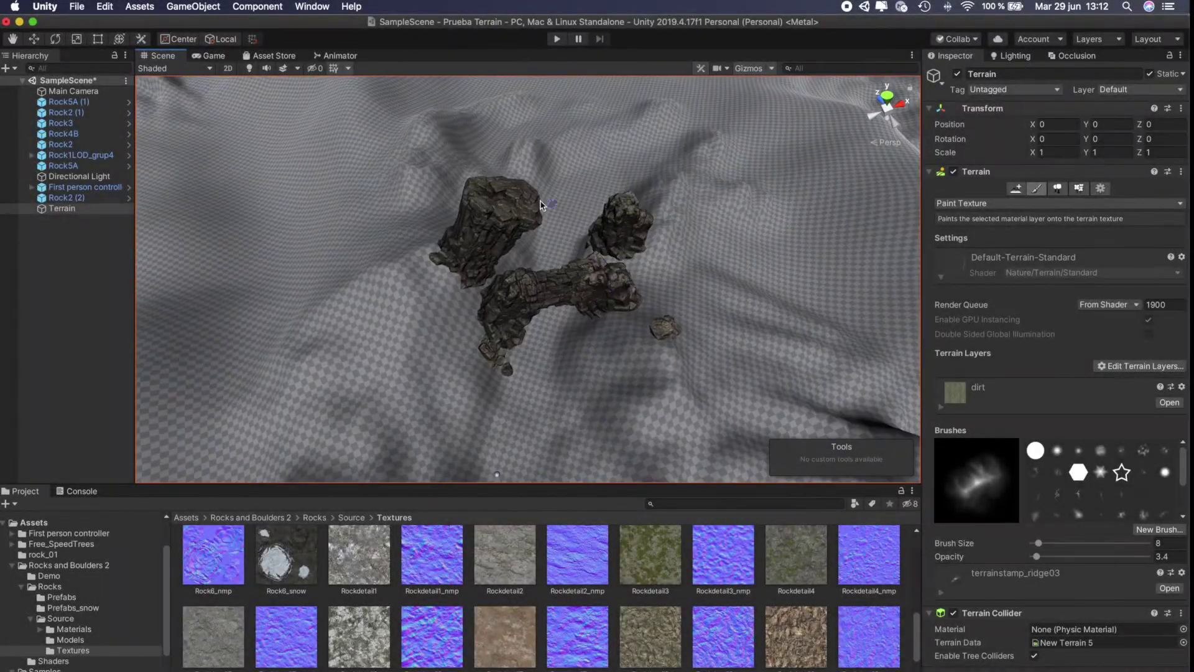
# Review the rock formation and switch the terrain tool to Paint Texture.
pyautogui.scroll(3, 603, 296)
pyautogui.scroll(3, 604, 292)
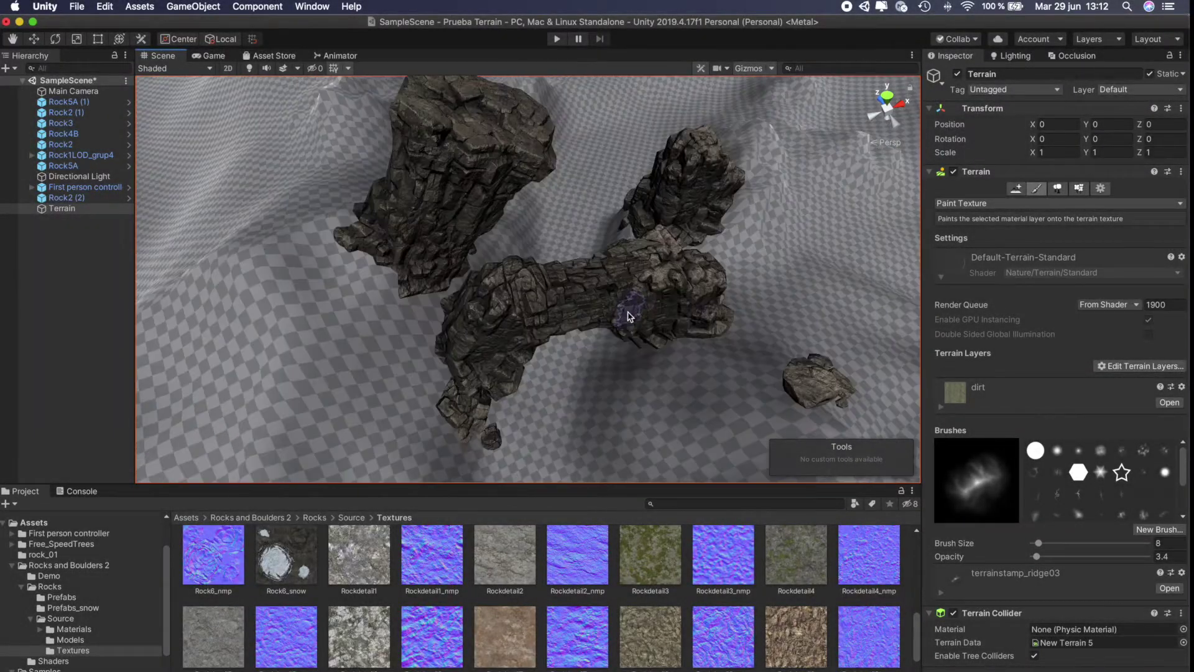
pyautogui.scroll(3, 607, 288)
pyautogui.scroll(3, 608, 283)
pyautogui.keyDown('alt'); pyautogui.moveTo(608, 283); pyautogui.dragTo(622, 291); pyautogui.keyUp('alt')
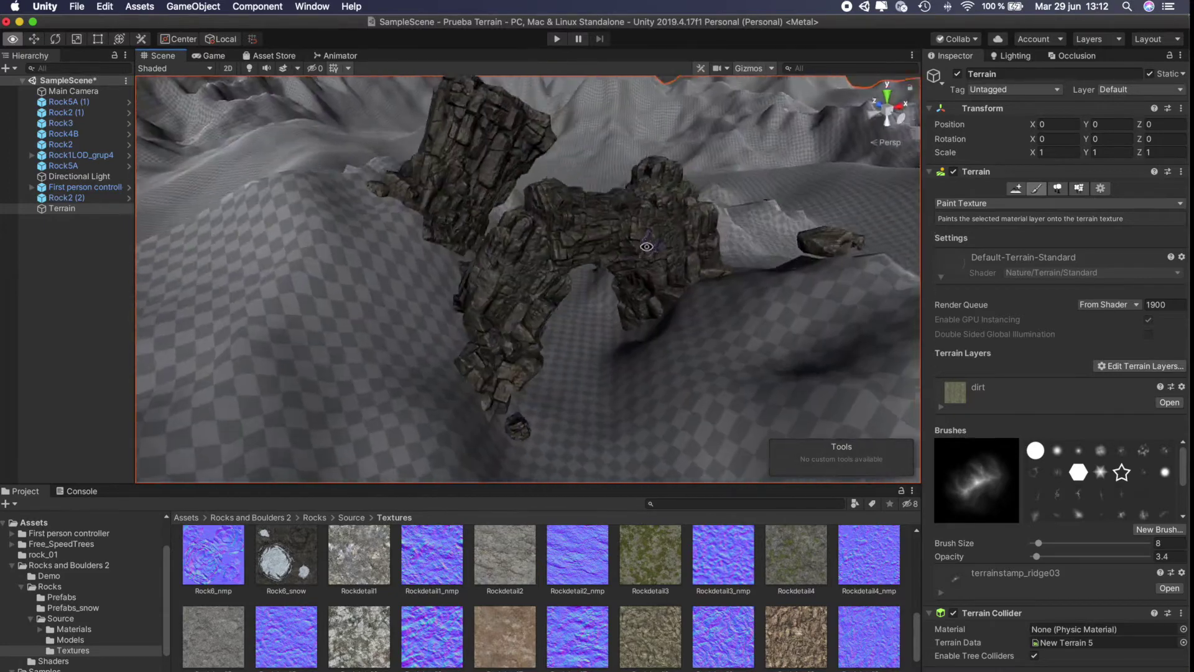
pyautogui.scroll(-5, 607, 289)
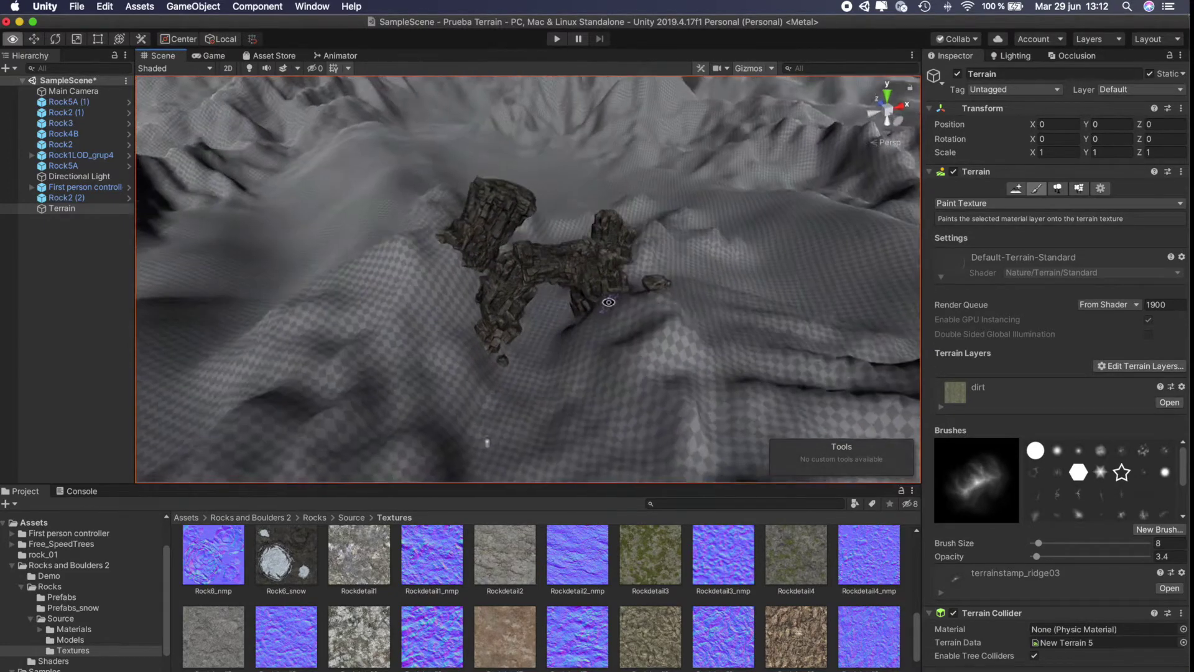
pyautogui.keyDown('alt'); pyautogui.moveTo(606, 287); pyautogui.dragTo(611, 312); pyautogui.keyUp('alt')
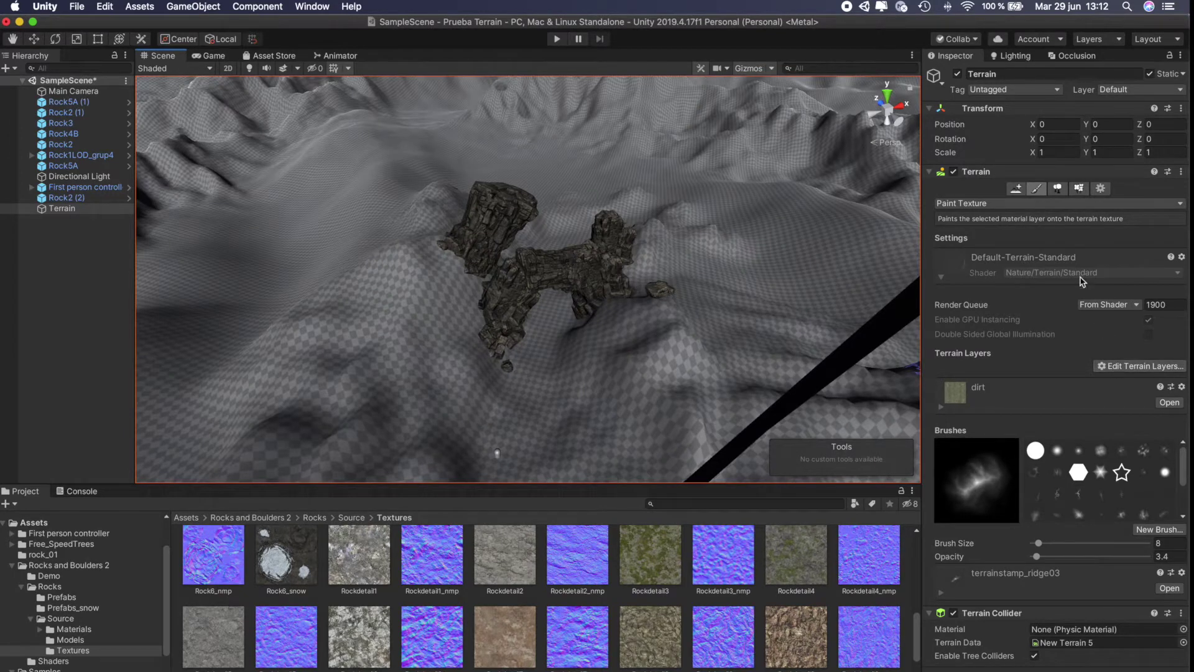
pyautogui.click(1038, 209)
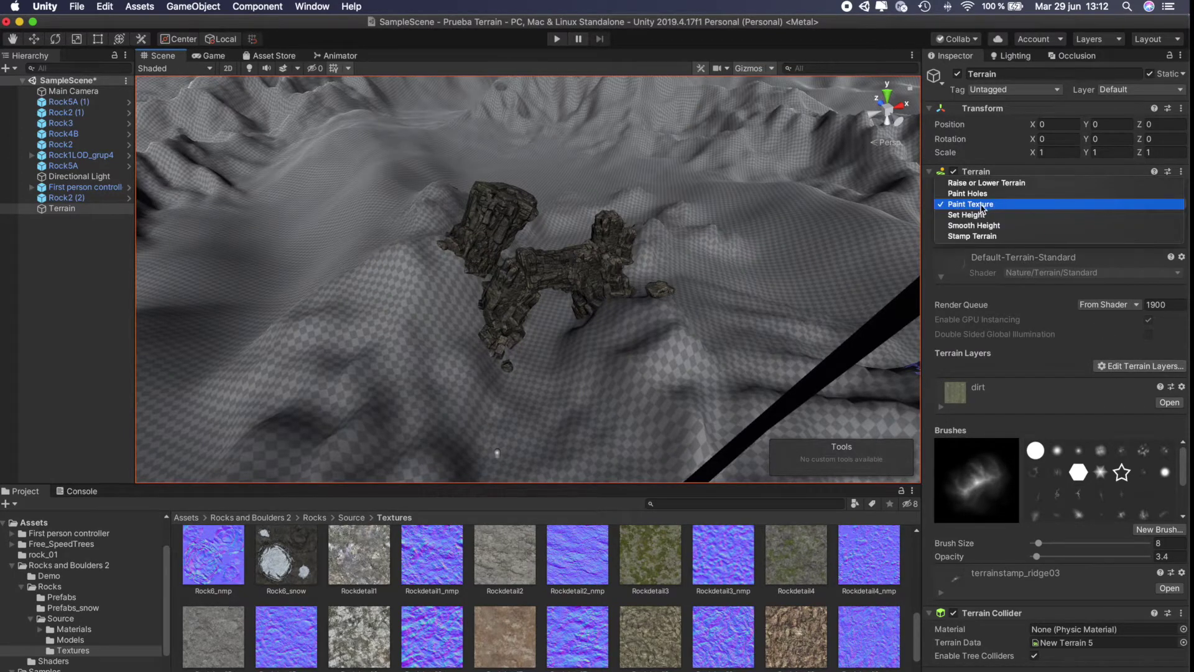
pyautogui.click(1056, 328)
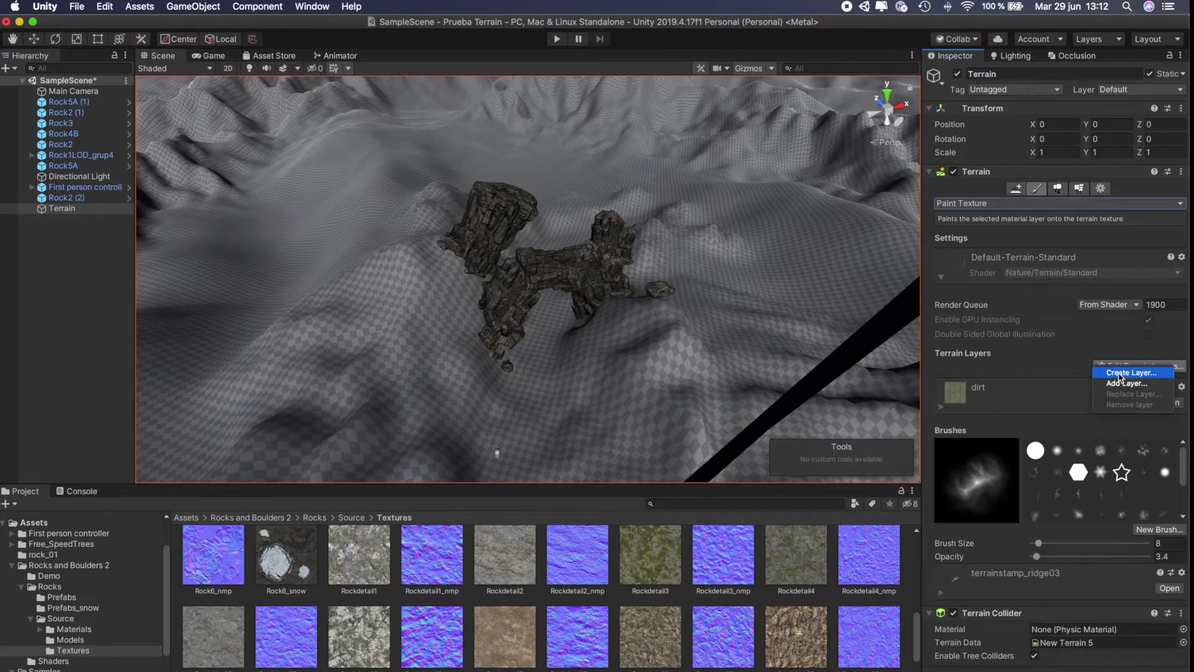
# Add the existing moss terrain layer and inspect the rocky channel up close.
pyautogui.click(1121, 384)
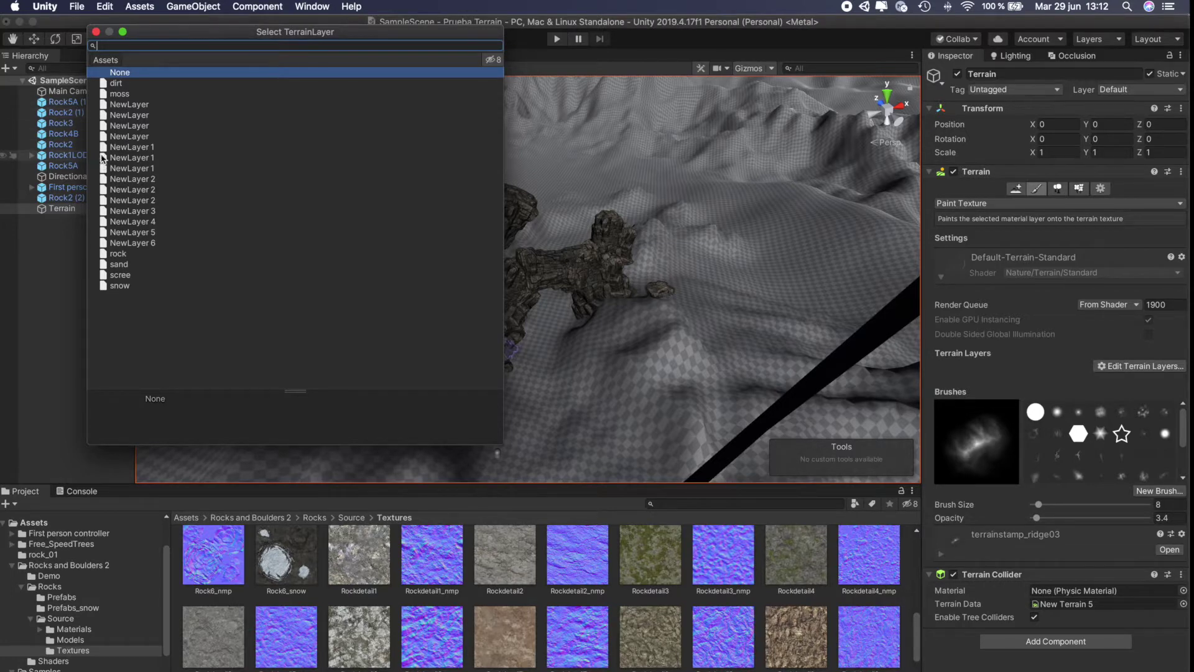
pyautogui.doubleClick(124, 94)
pyautogui.keyDown('alt'); pyautogui.moveTo(684, 280); pyautogui.dragTo(894, 284); pyautogui.keyUp('alt')
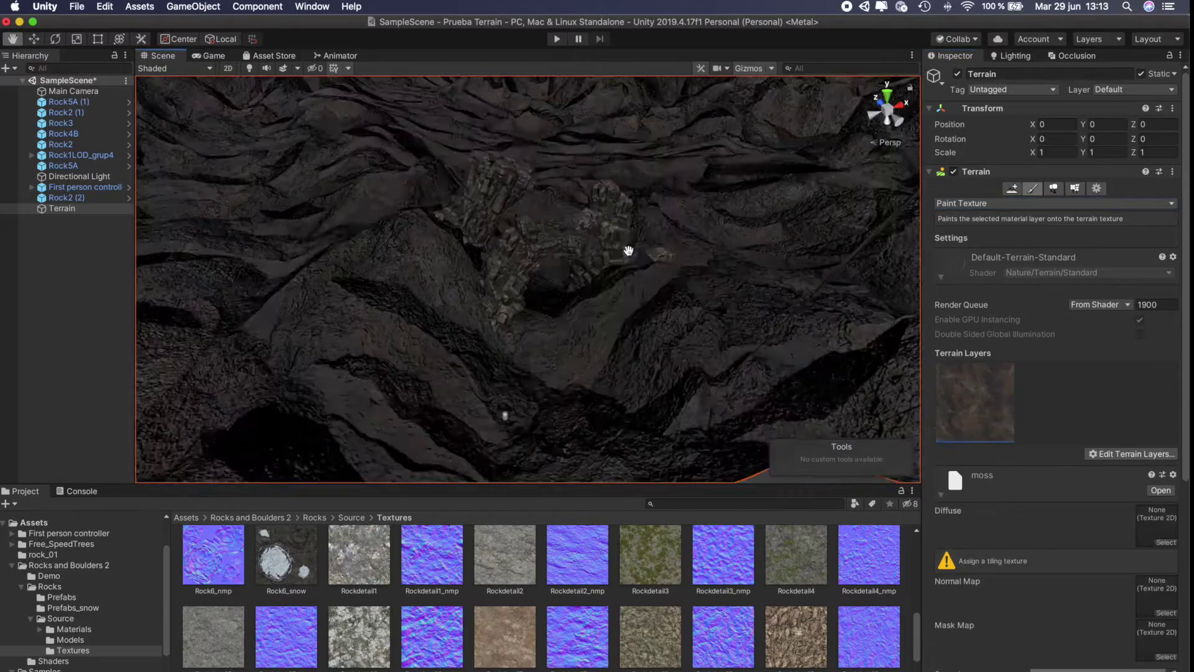
pyautogui.moveTo(630, 249)
pyautogui.keyDown('alt'); pyautogui.mouseDown()
pyautogui.moveTo(650, 239)
pyautogui.moveTo(630, 276)
pyautogui.moveTo(756, 308)
pyautogui.moveTo(362, 284)
pyautogui.mouseUp(); pyautogui.keyUp('alt')
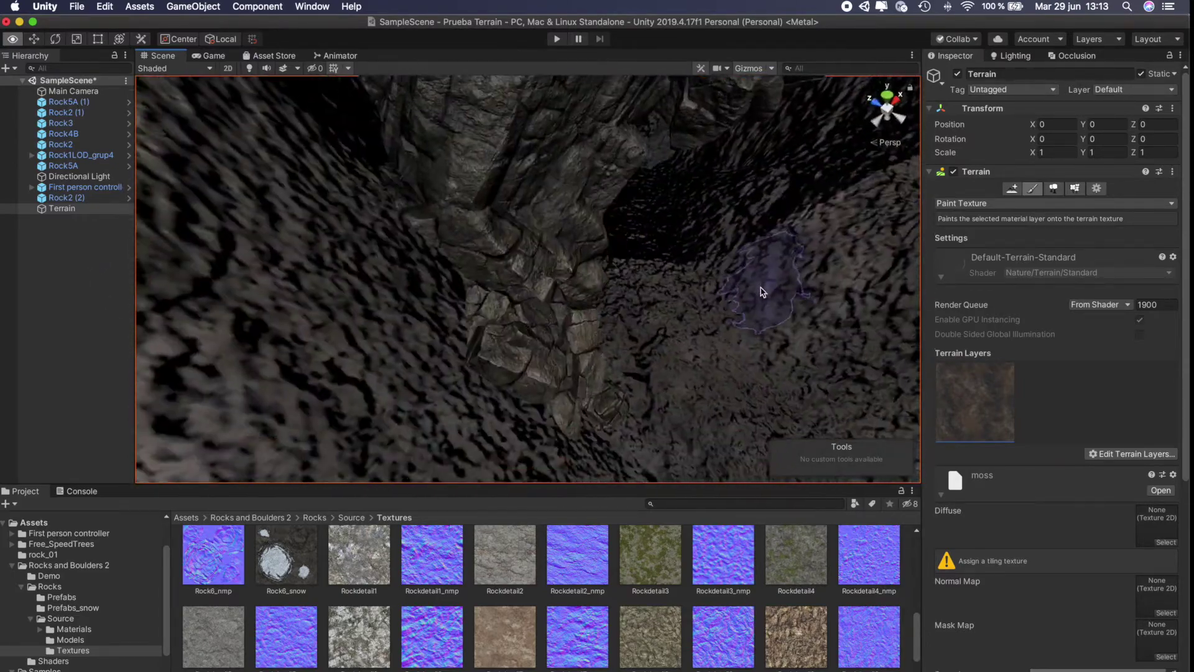
pyautogui.moveTo(363, 285)
pyautogui.keyDown('alt'); pyautogui.mouseDown()
pyautogui.moveTo(711, 241)
pyautogui.moveTo(778, 298)
pyautogui.mouseUp(); pyautogui.keyUp('alt')
pyautogui.scroll(-5, 1127, 428)
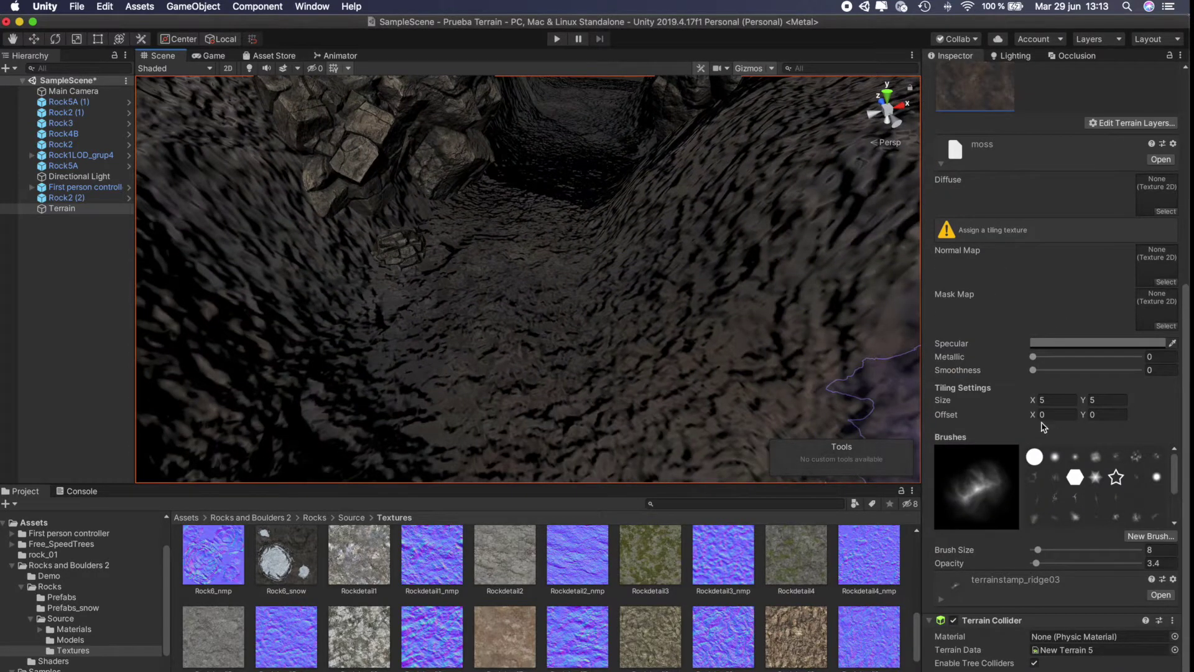
pyautogui.scroll(5, 1044, 427)
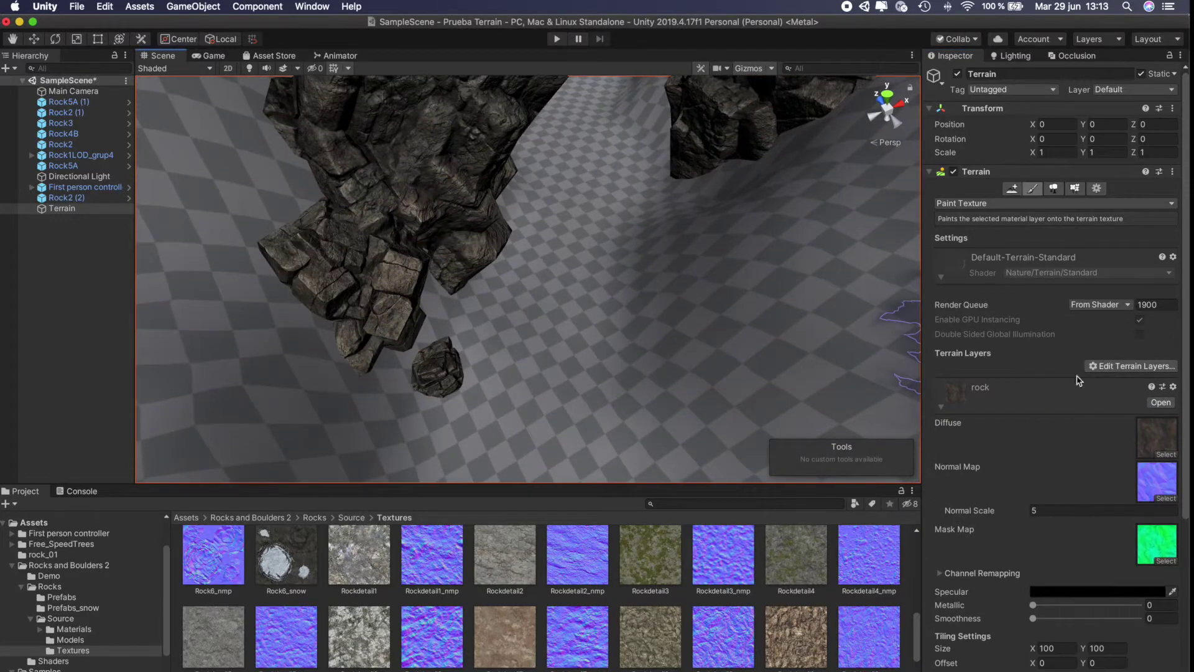
# Create a new terrain layer from the rock_albedo texture and show its properties.
pyautogui.click(1125, 367)
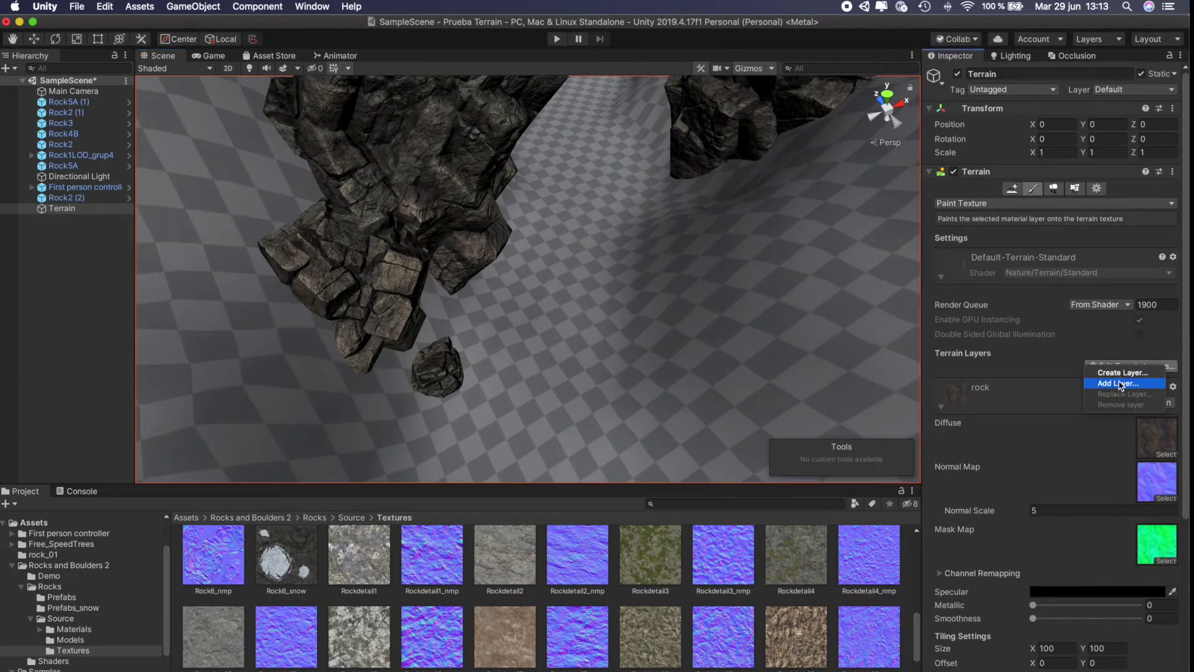
pyautogui.click(1120, 373)
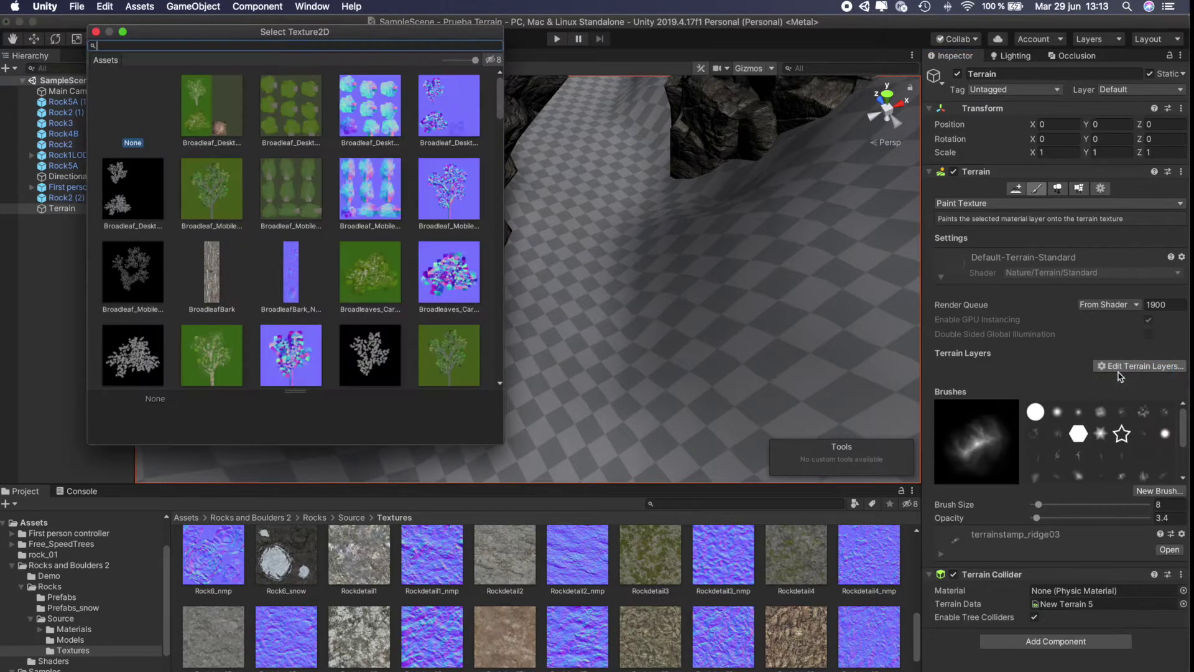
pyautogui.scroll(-5, 304, 224)
pyautogui.scroll(-5, 309, 224)
pyautogui.scroll(-5, 349, 250)
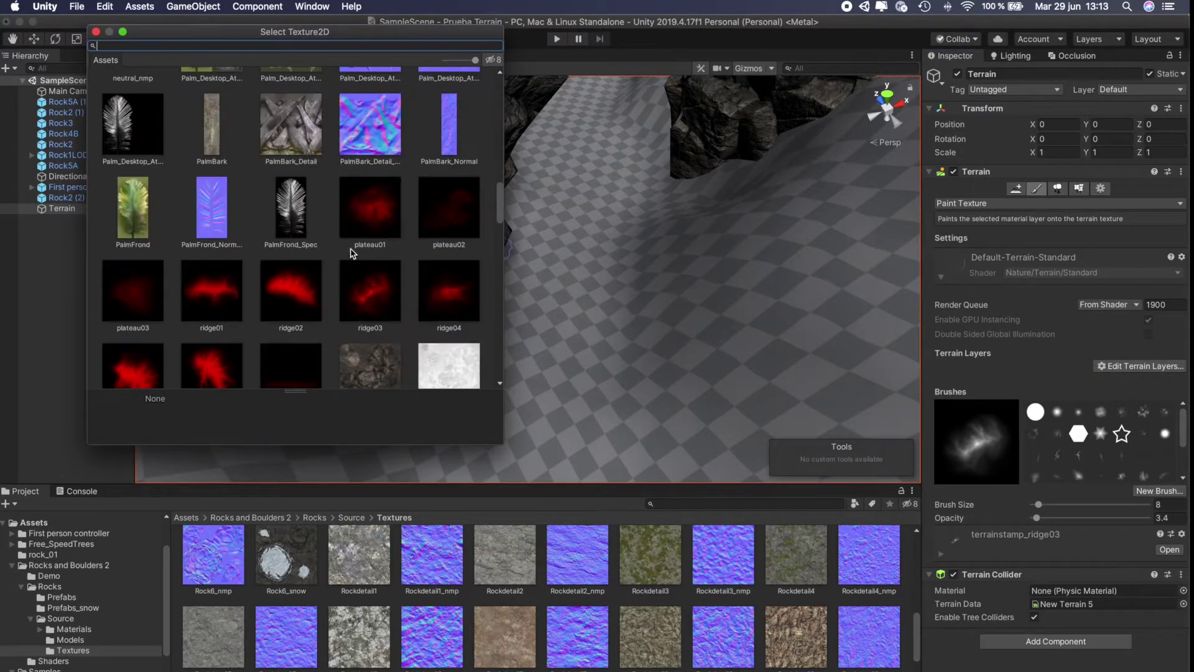
pyautogui.scroll(-3, 336, 270)
pyautogui.scroll(-5, 367, 248)
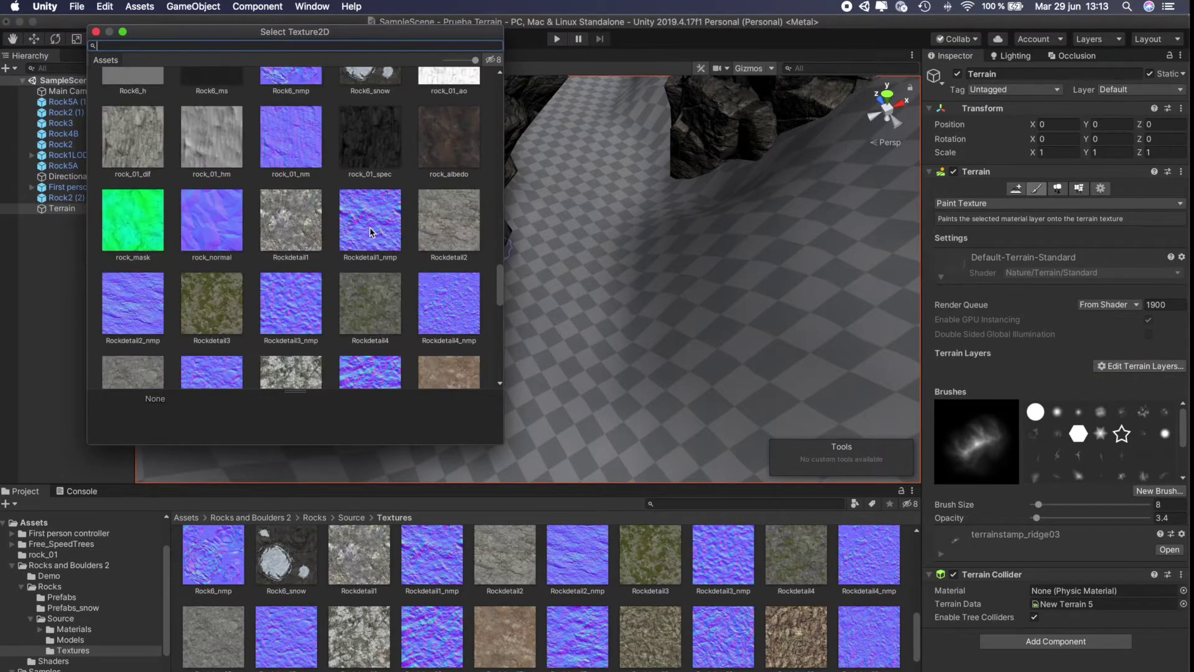
pyautogui.doubleClick(452, 150)
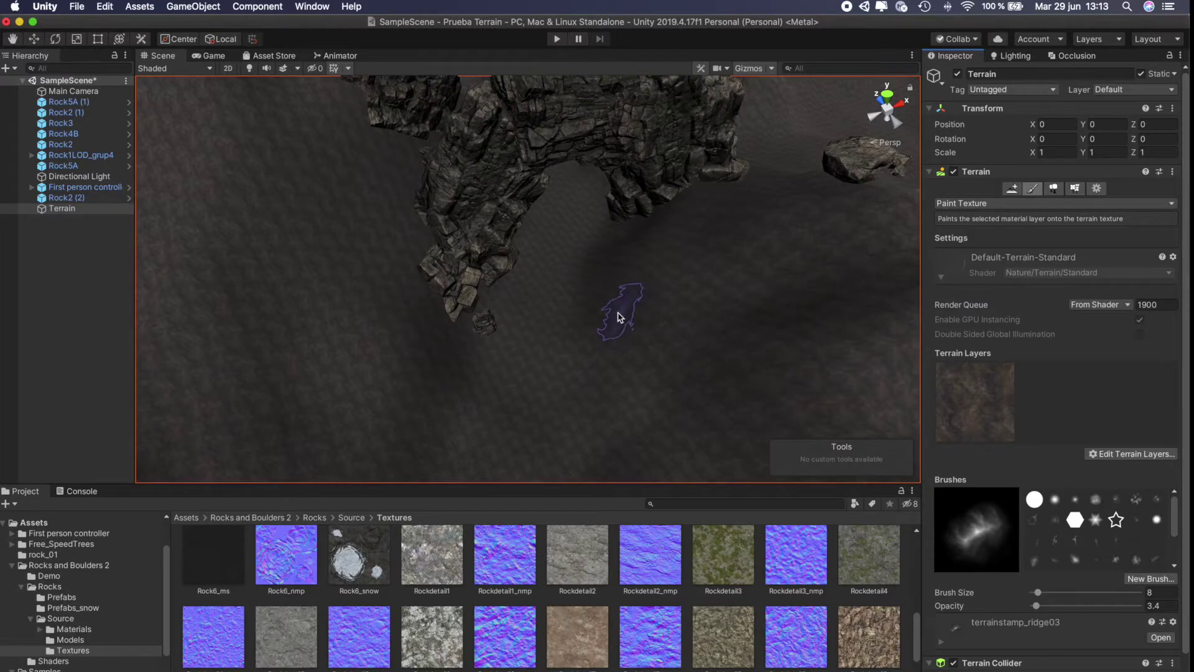
pyautogui.scroll(2, 622, 317)
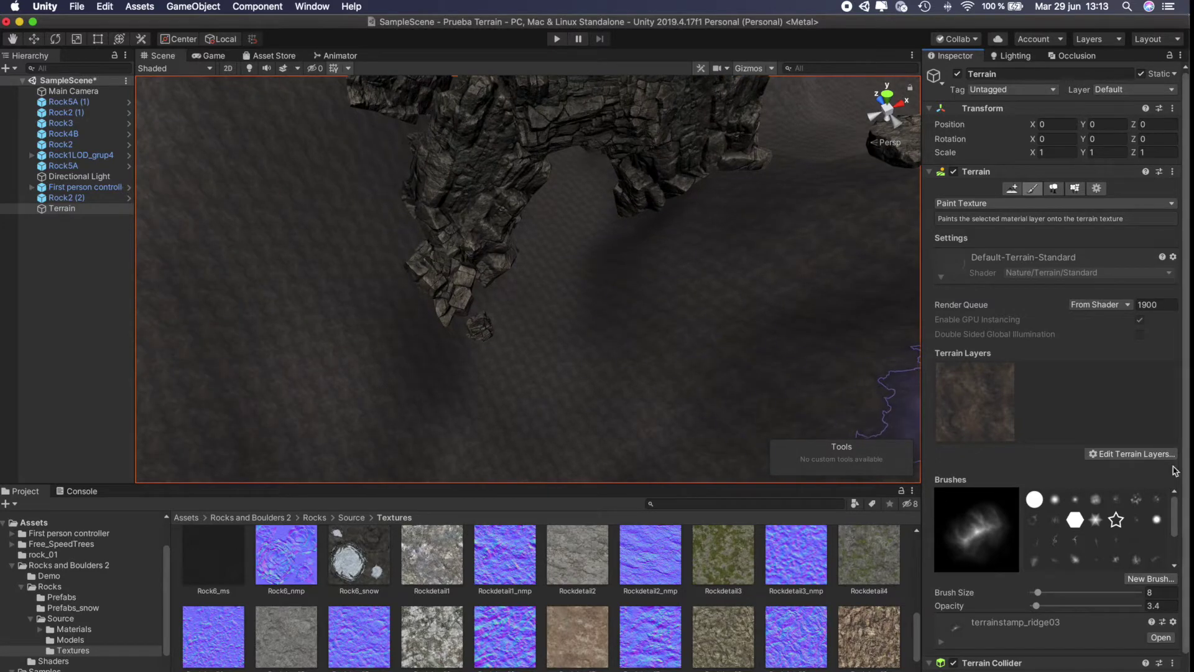
pyautogui.click(993, 392)
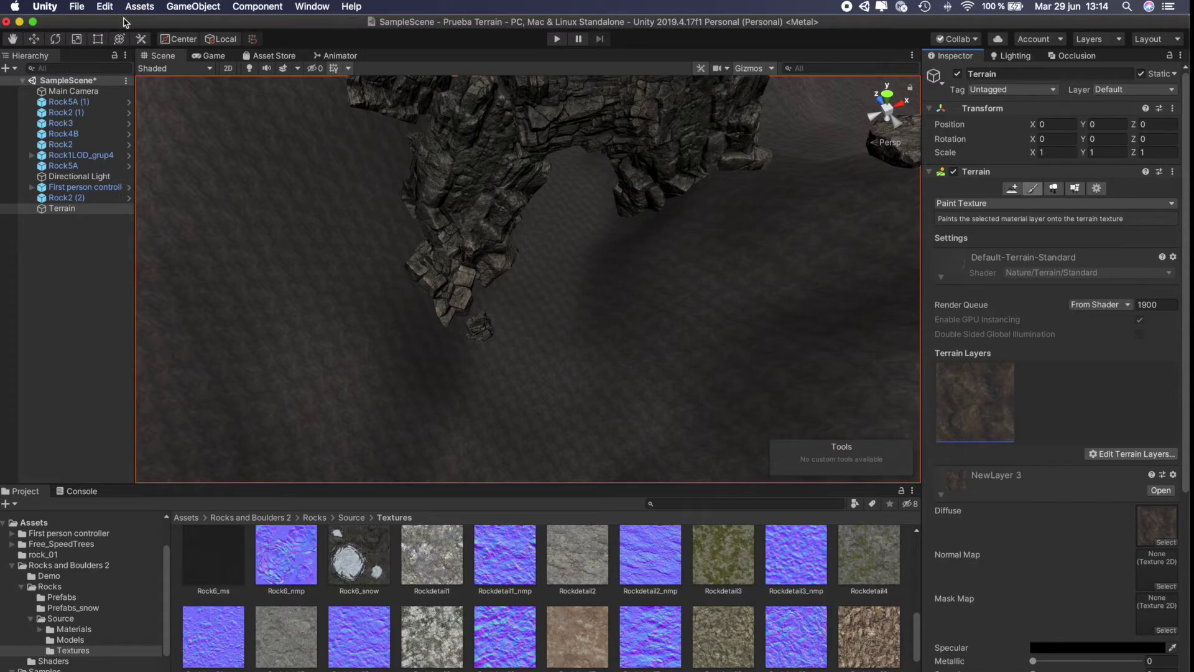
pyautogui.click(77, 7)
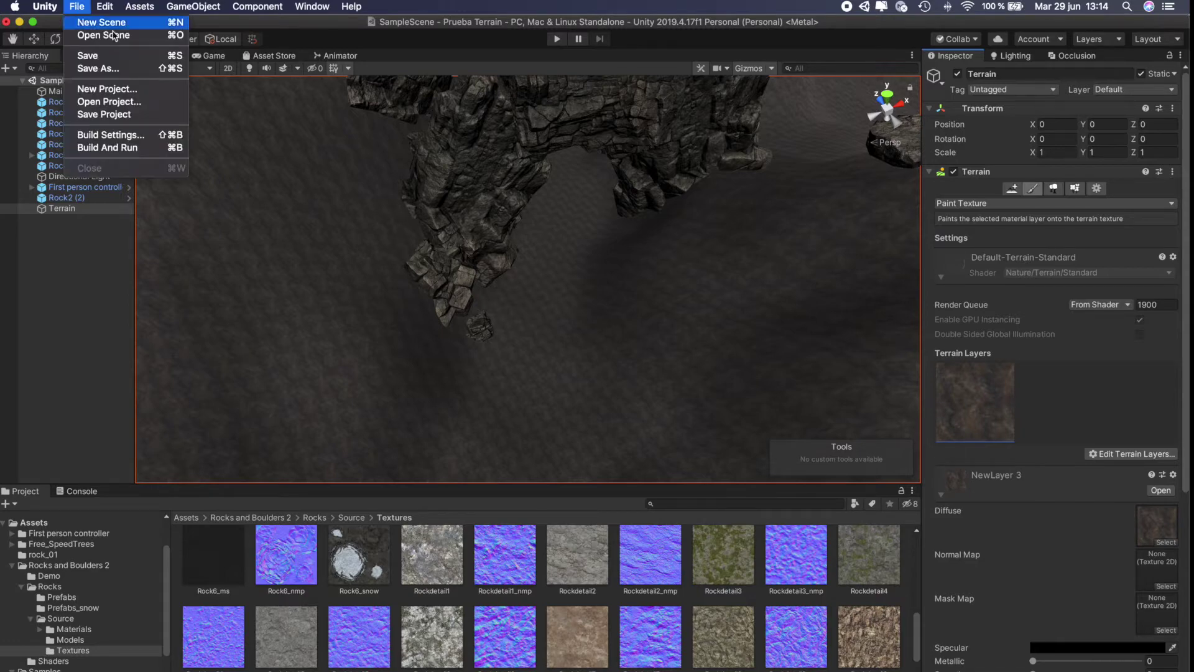
pyautogui.click(133, 91)
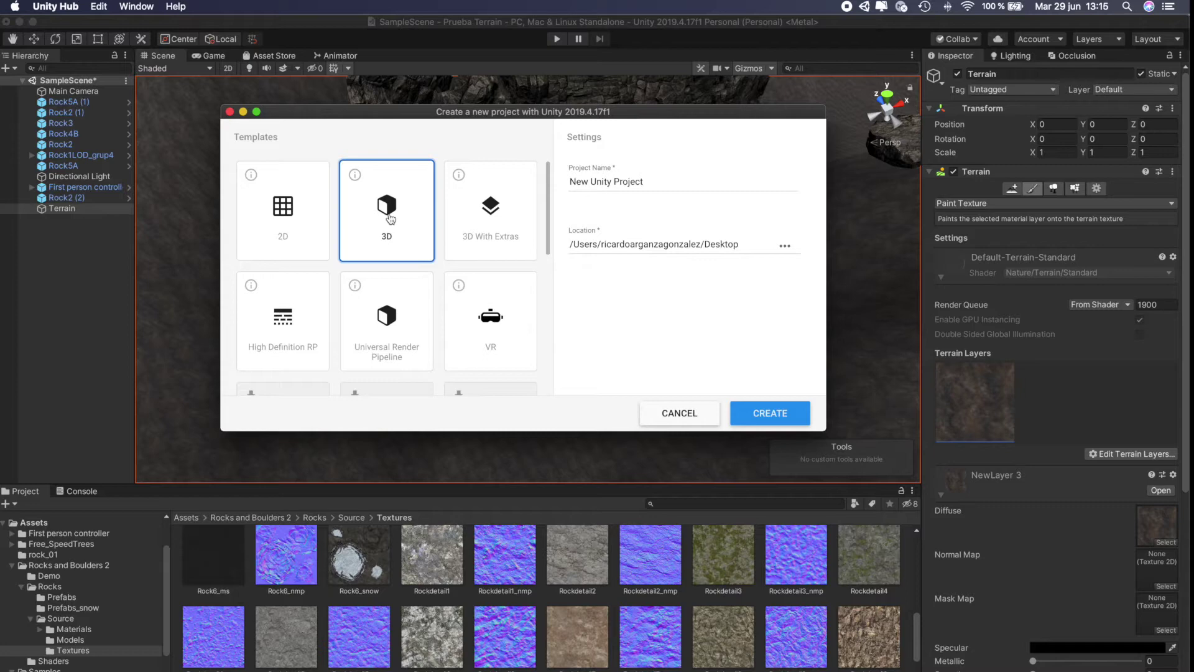
pyautogui.click(680, 413)
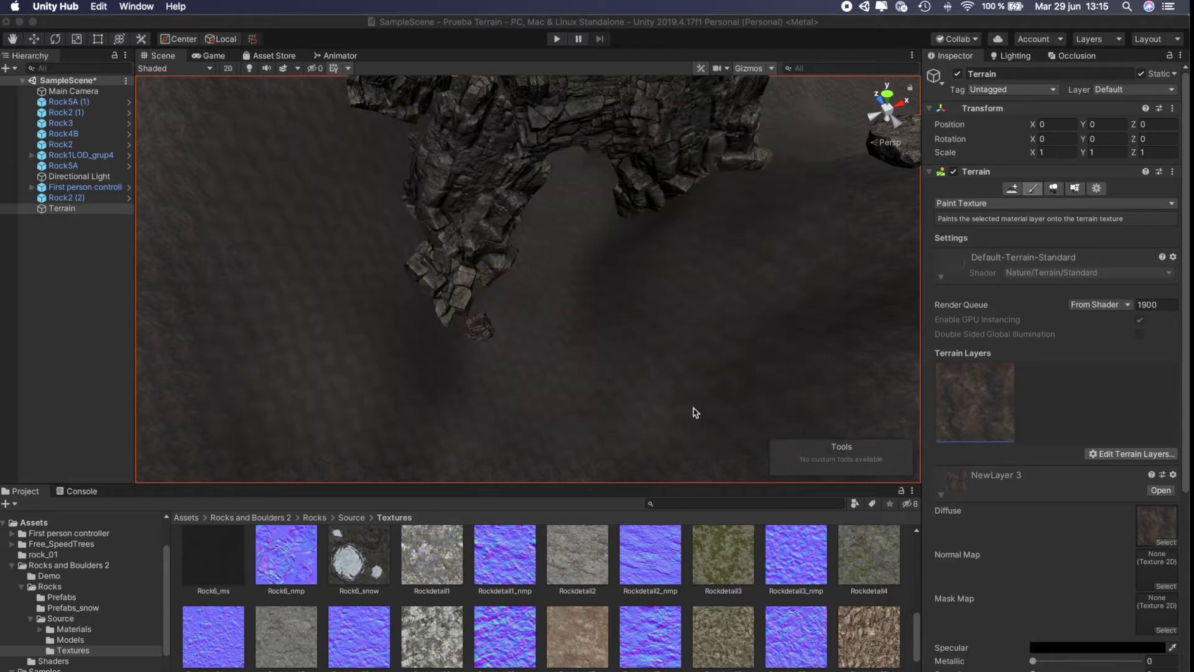
pyautogui.keyDown('alt'); pyautogui.moveTo(660, 354); pyautogui.dragTo(653, 320); pyautogui.keyUp('alt')
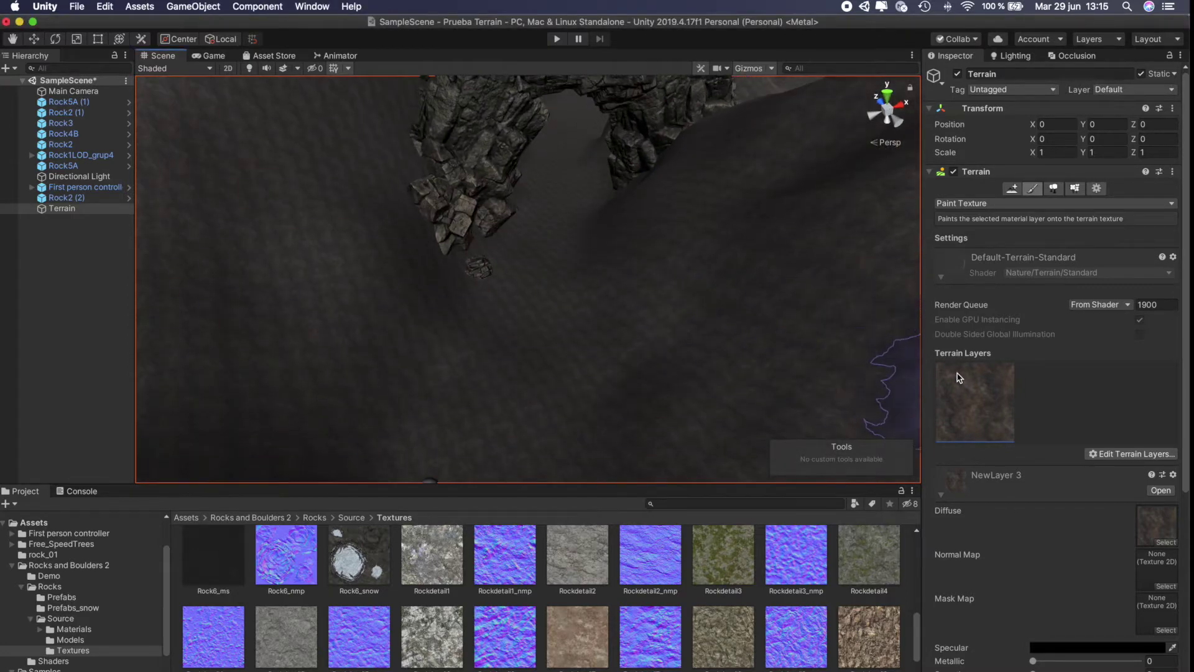
# Open NewLayer 3's Normal Map picker, close it unused, and scroll through the layer settings.
pyautogui.click(1166, 588)
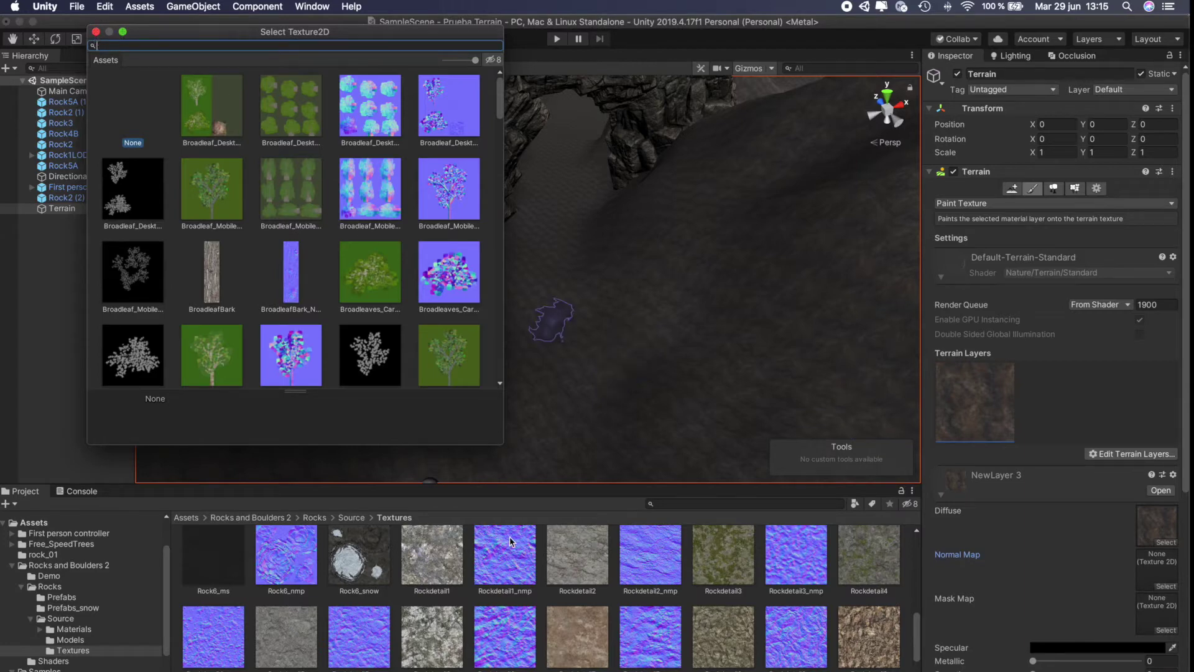
pyautogui.click(96, 32)
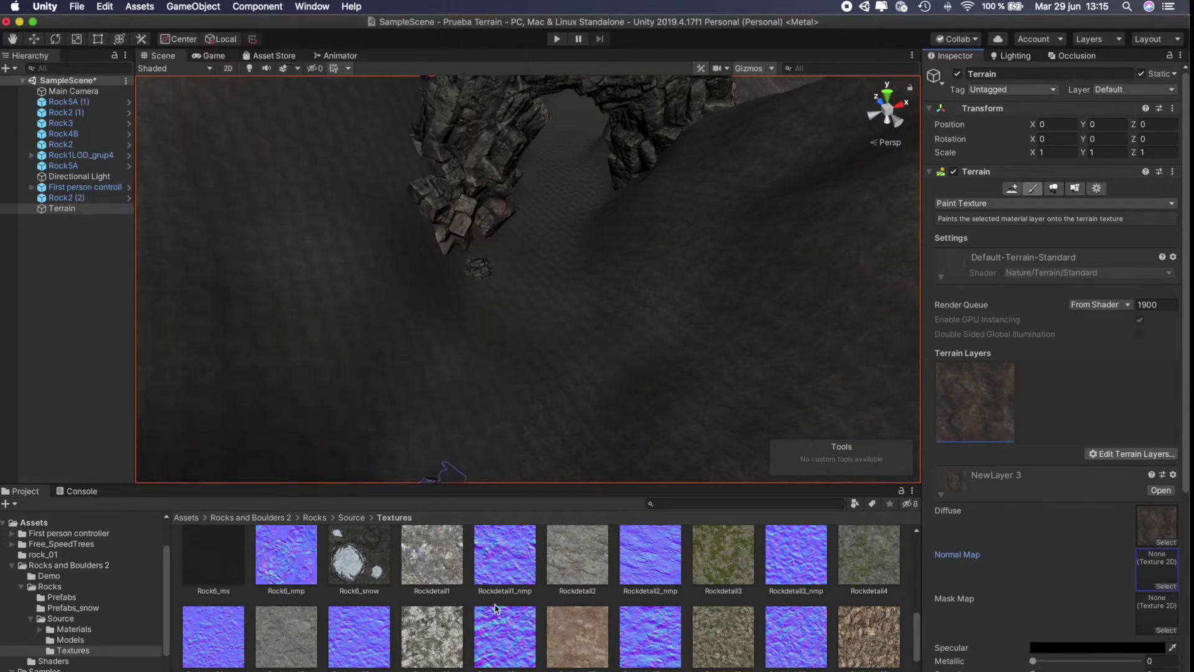
pyautogui.scroll(-2, 604, 626)
pyautogui.scroll(5, 606, 628)
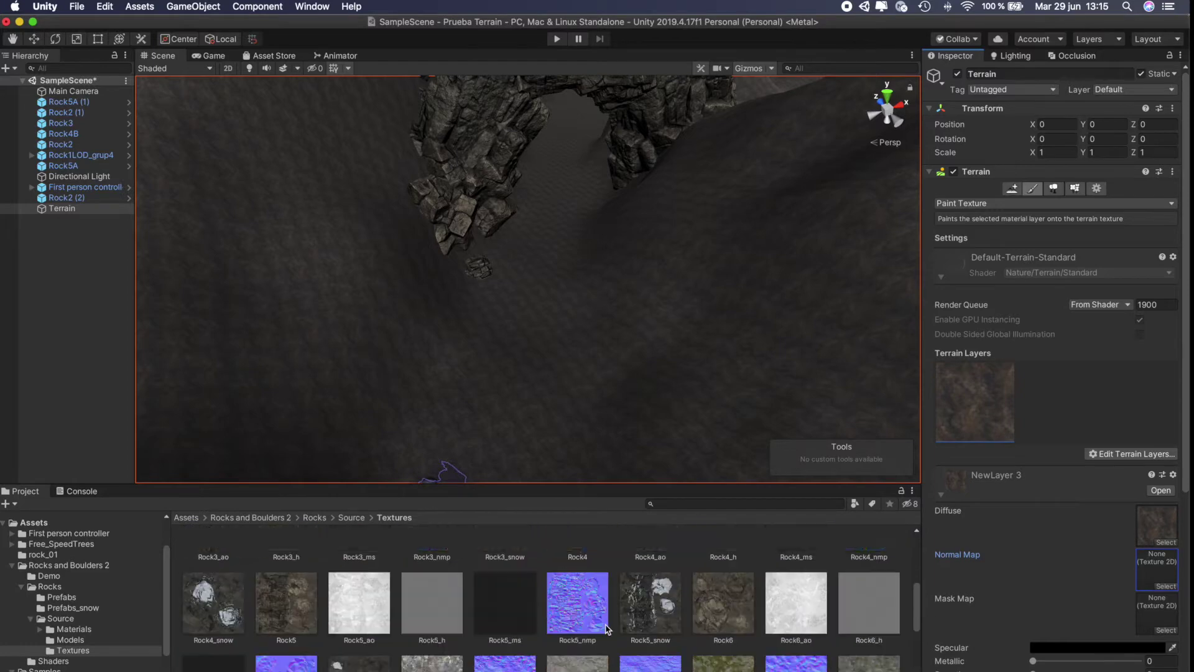
pyautogui.scroll(-3, 607, 630)
pyautogui.scroll(-2, 607, 628)
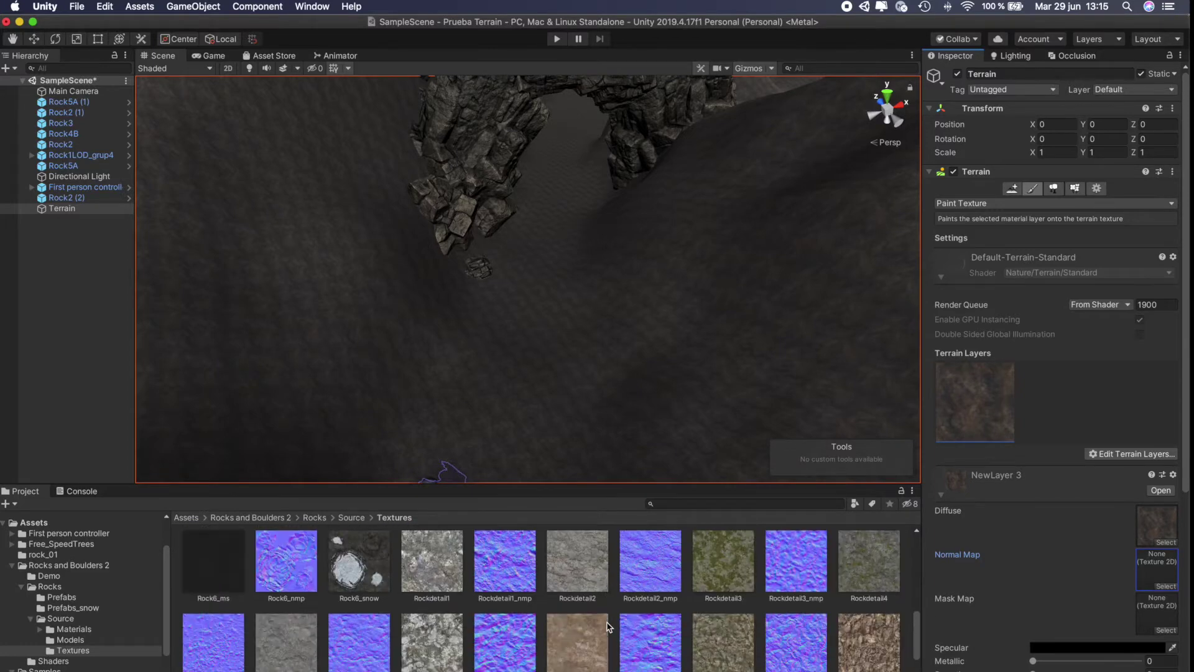
pyautogui.scroll(3, 608, 626)
pyautogui.scroll(3, 607, 627)
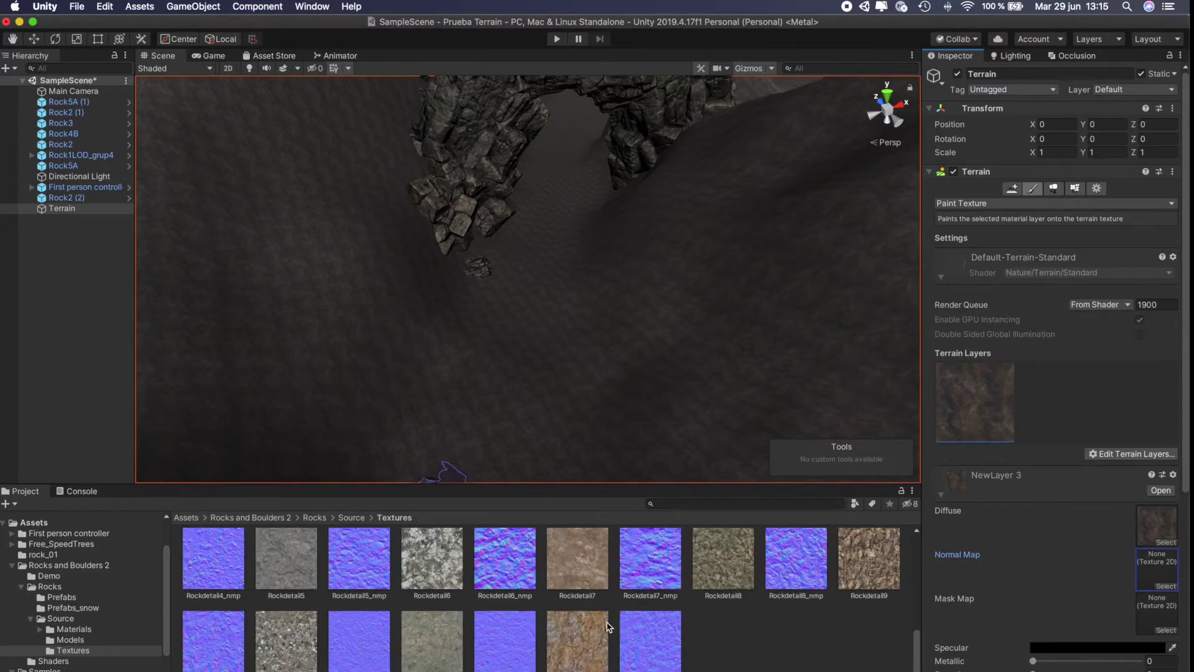
pyautogui.scroll(3, 607, 628)
pyautogui.scroll(2, 607, 631)
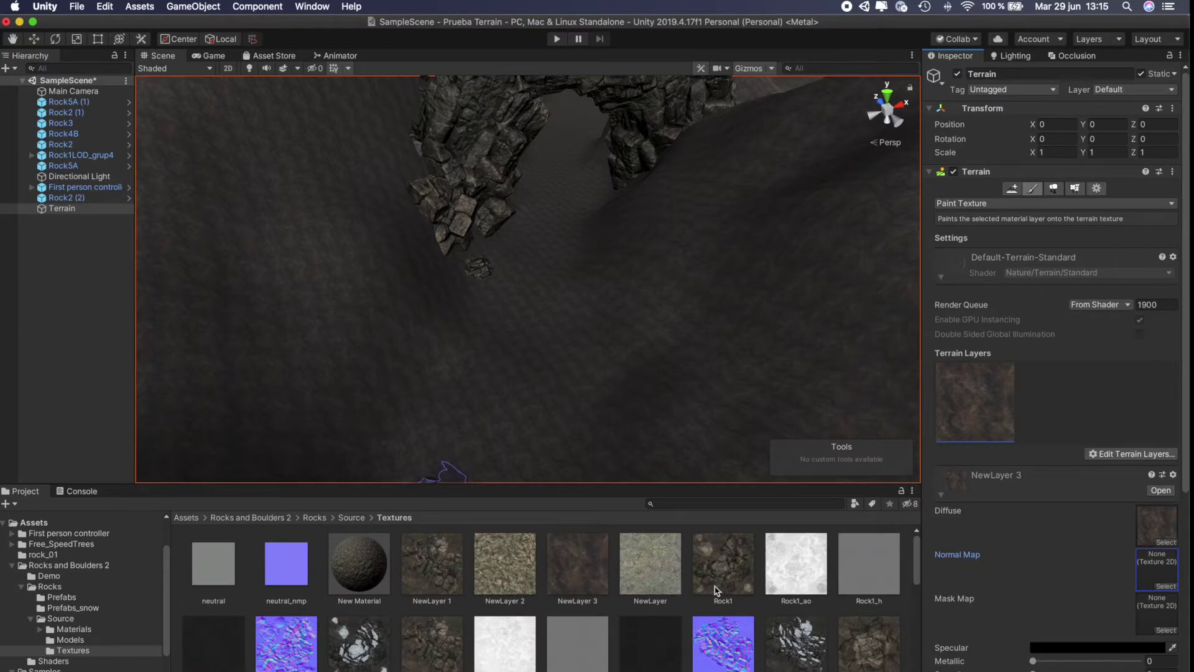
pyautogui.scroll(-1, 686, 577)
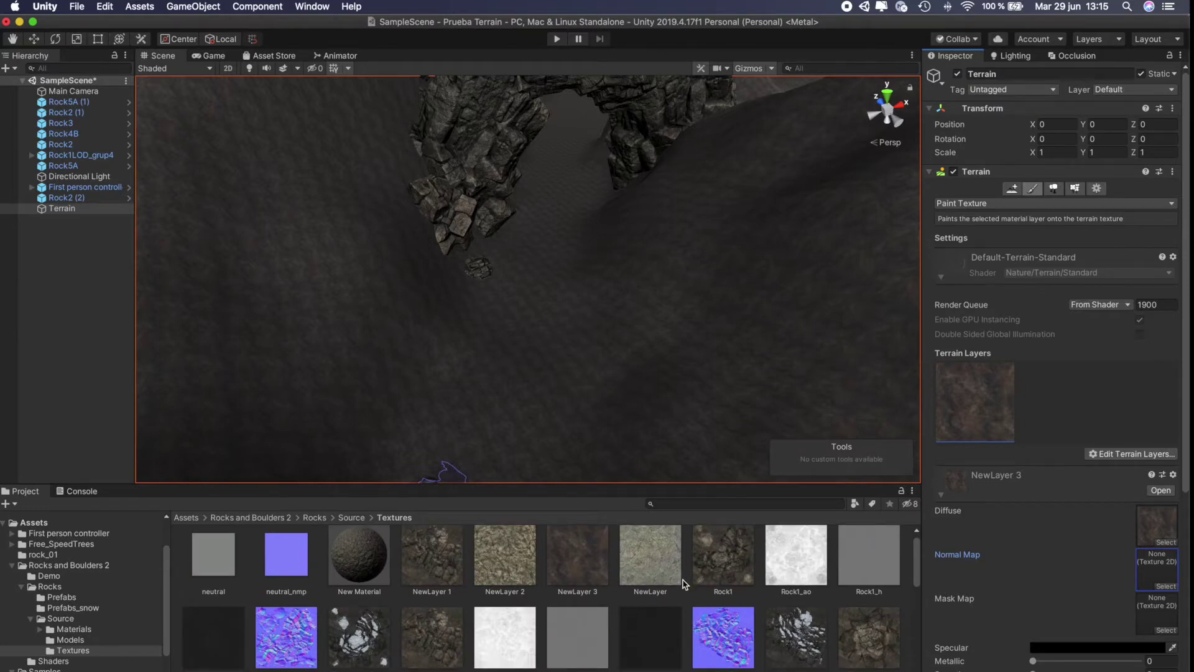
pyautogui.scroll(-2, 685, 584)
pyautogui.scroll(-2, 685, 584)
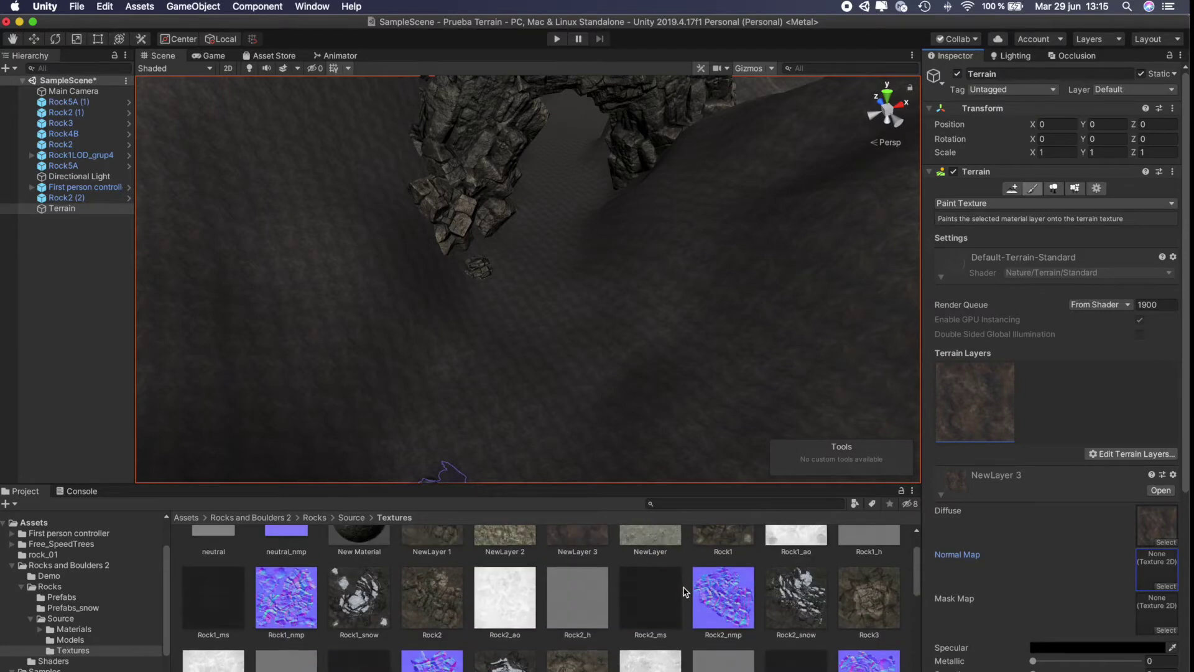
pyautogui.scroll(-2, 684, 586)
pyautogui.scroll(-2, 684, 587)
pyautogui.scroll(-2, 682, 588)
pyautogui.scroll(-2, 682, 589)
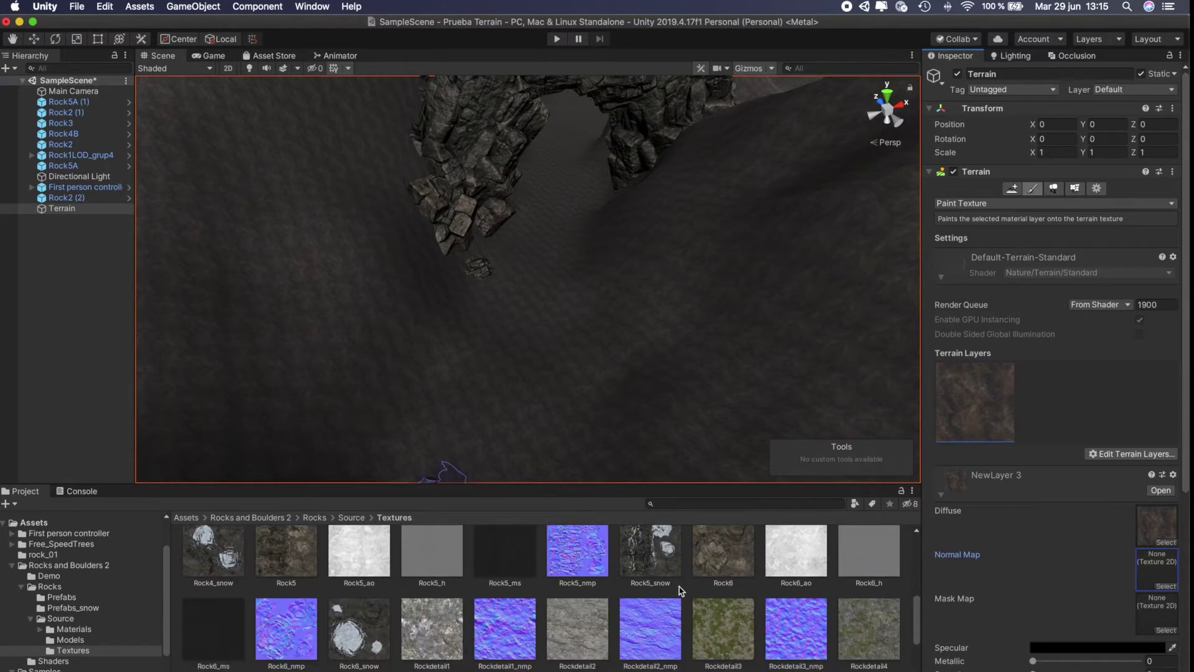
pyautogui.scroll(-2, 682, 590)
pyautogui.scroll(-2, 683, 590)
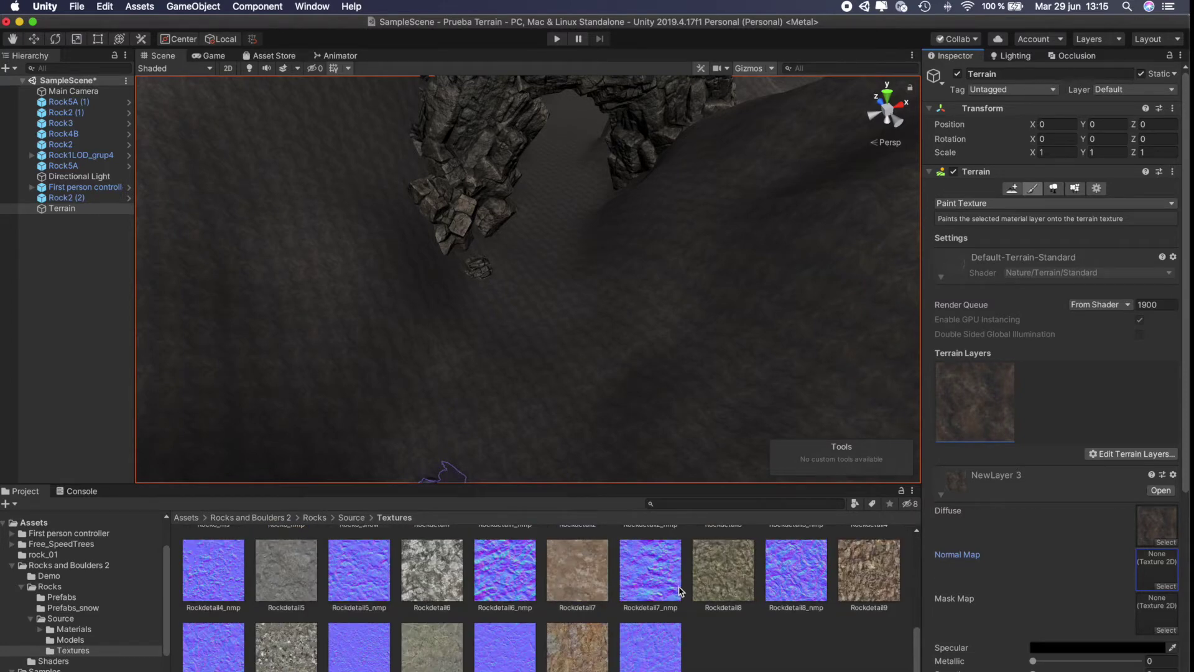
# Assign rock_normal as NewLayer 3's normal map from the Select Texture2D picker.
pyautogui.click(1167, 586)
pyautogui.scroll(-5, 395, 247)
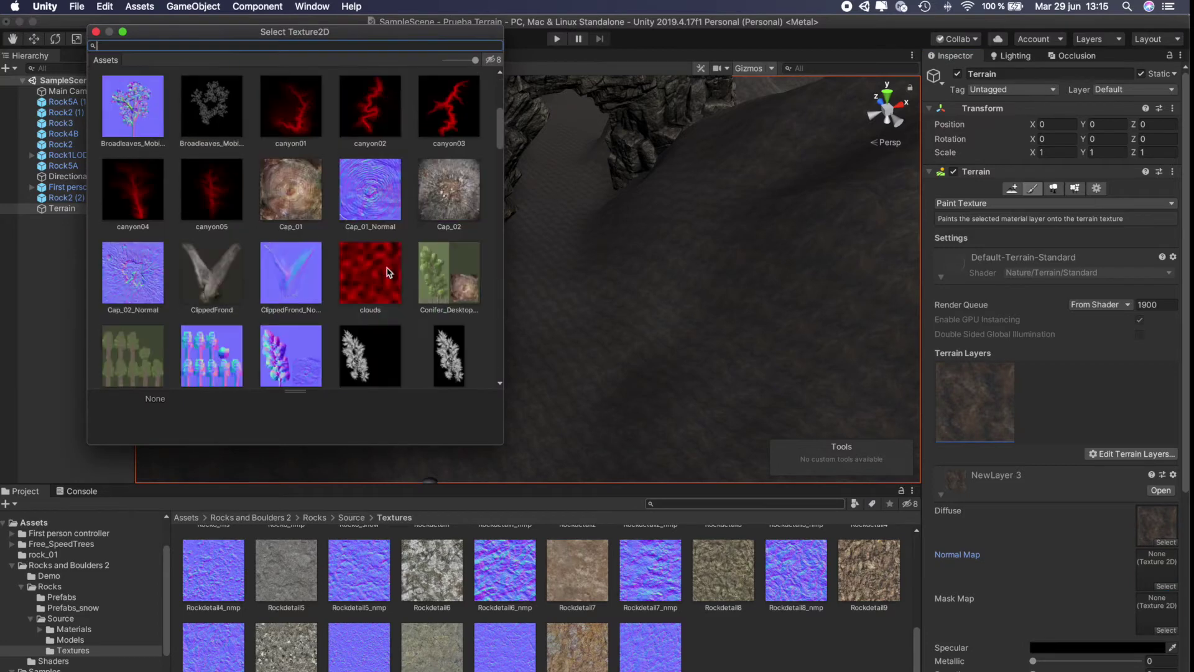
pyautogui.scroll(-3, 385, 247)
pyautogui.scroll(-3, 381, 252)
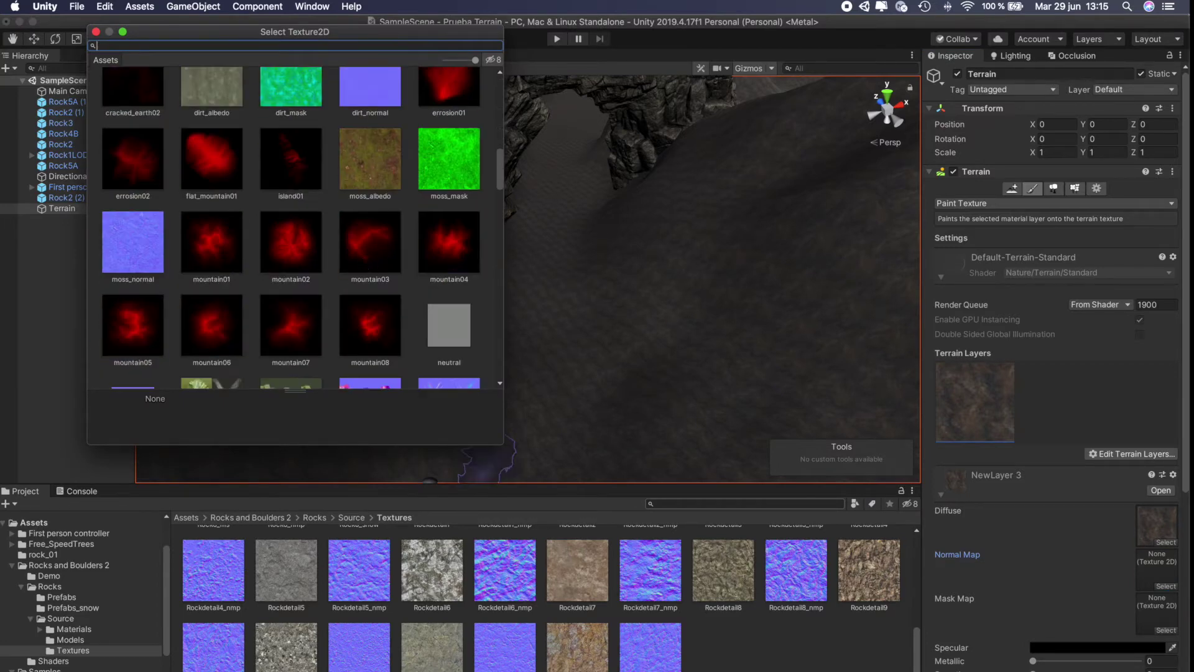
pyautogui.scroll(-3, 327, 218)
pyautogui.scroll(-3, 318, 228)
pyautogui.scroll(-3, 318, 227)
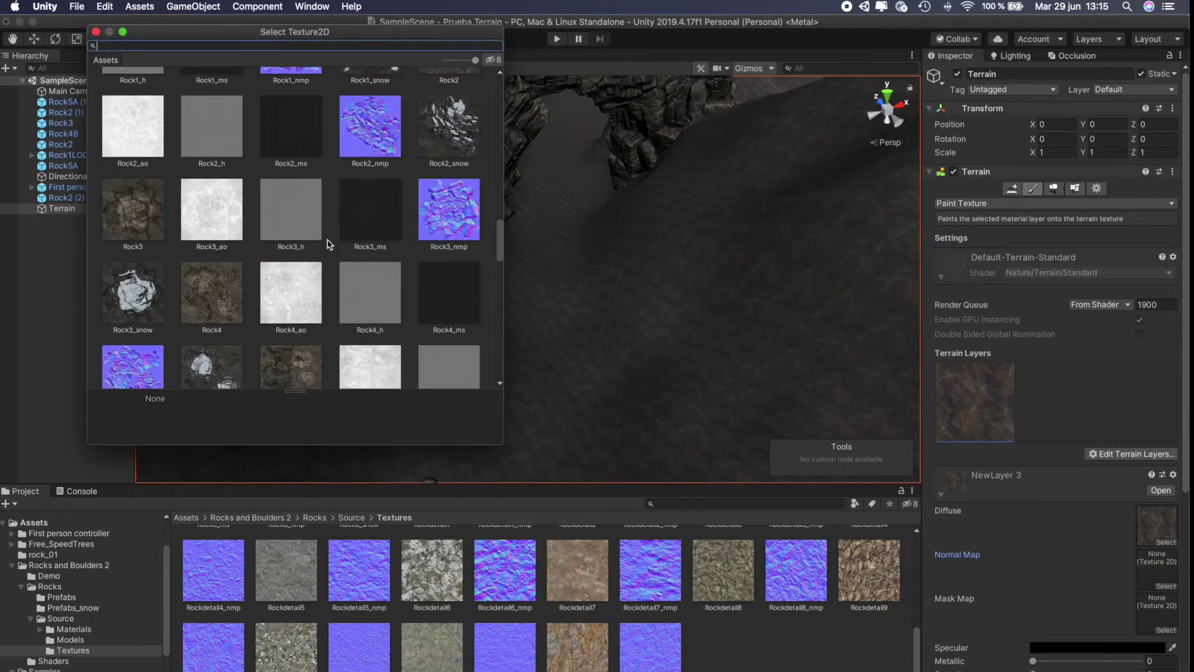
pyautogui.scroll(-3, 328, 246)
pyautogui.scroll(-3, 324, 249)
pyautogui.scroll(-3, 327, 212)
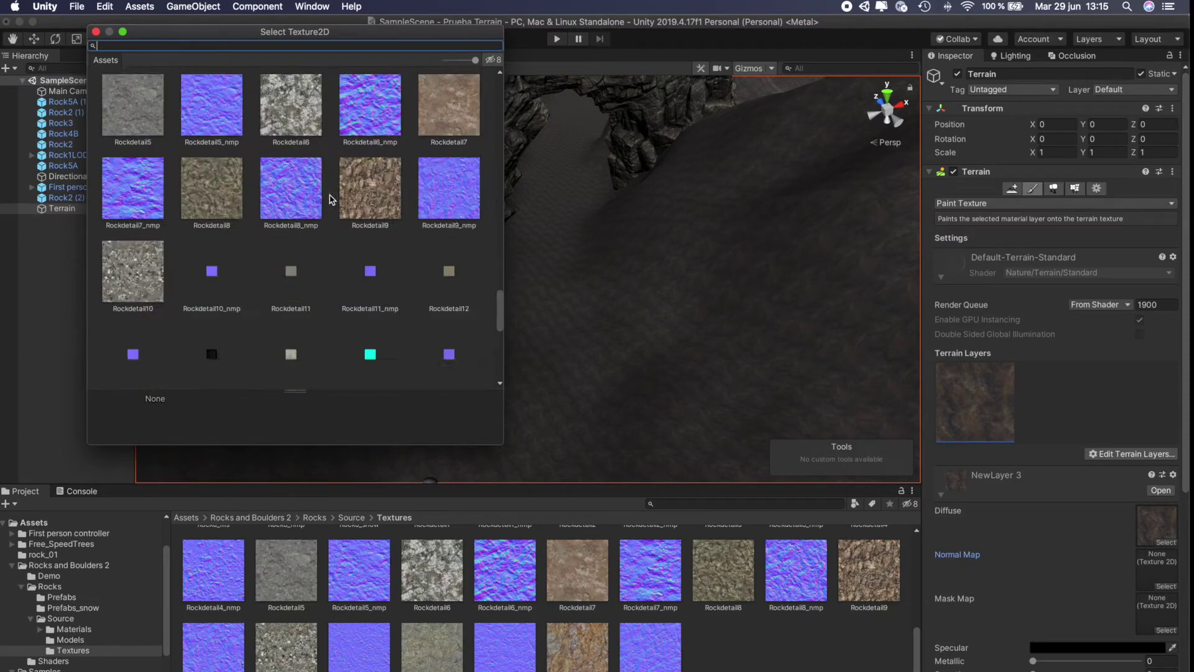
pyautogui.scroll(3, 327, 204)
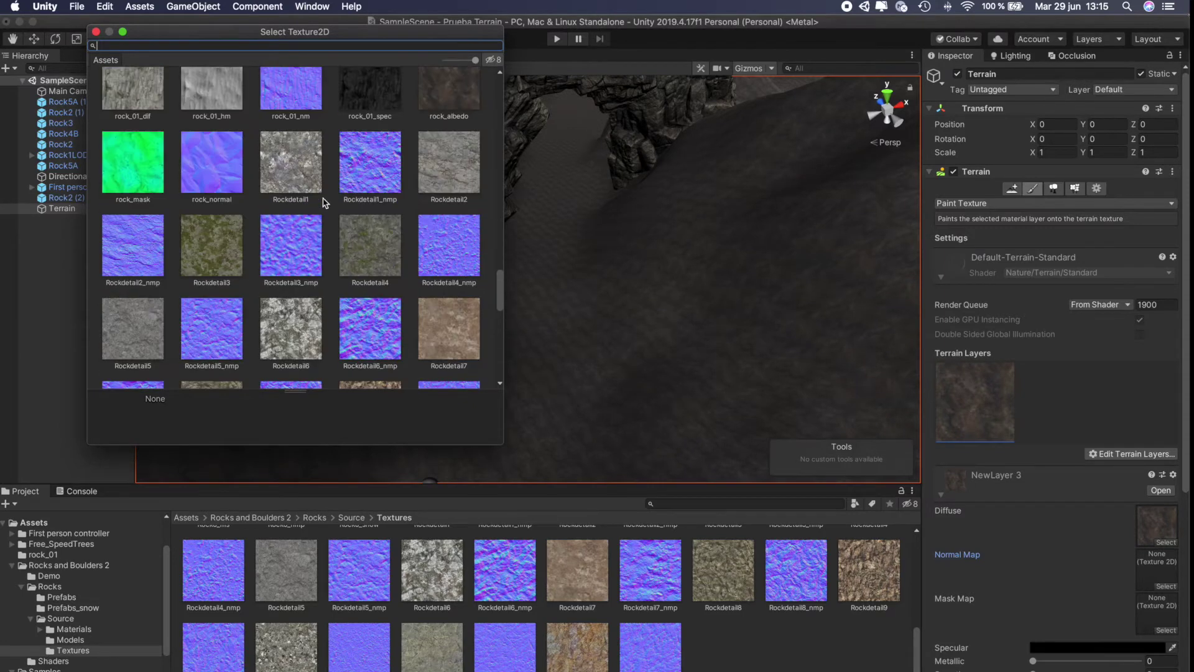
pyautogui.doubleClick(192, 181)
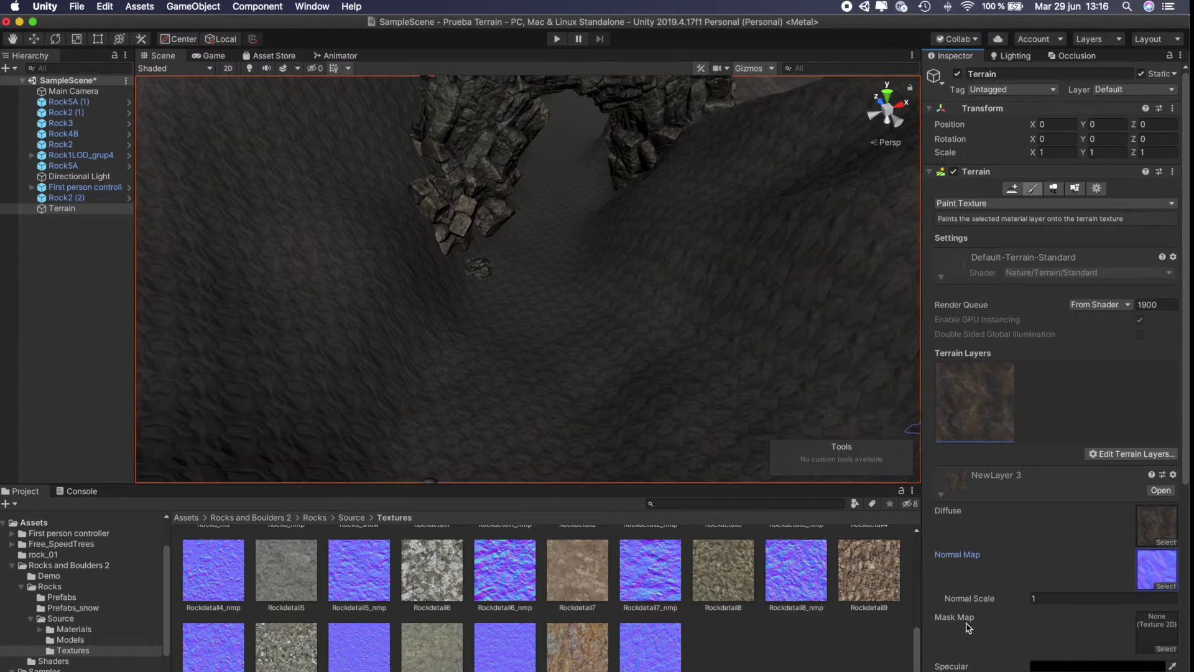
# Set the rock layer's Tiling Size X and Y to 6, then start Play mode with Cmd+P.
pyautogui.moveTo(688, 389)
pyautogui.keyDown('alt'); pyautogui.mouseDown()
pyautogui.moveTo(607, 250)
pyautogui.moveTo(789, 330)
pyautogui.mouseUp(); pyautogui.keyUp('alt')
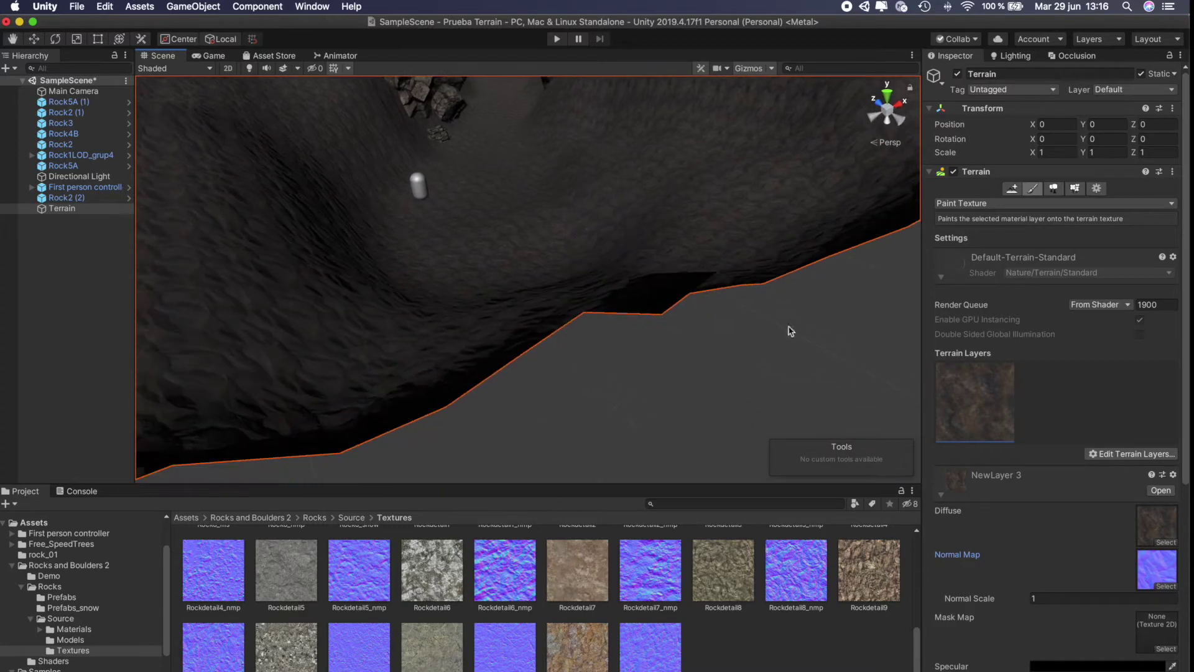
pyautogui.moveTo(719, 253)
pyautogui.keyDown('alt'); pyautogui.mouseDown()
pyautogui.moveTo(444, 319)
pyautogui.moveTo(542, 298)
pyautogui.mouseUp(); pyautogui.keyUp('alt')
pyautogui.scroll(5, 522, 274)
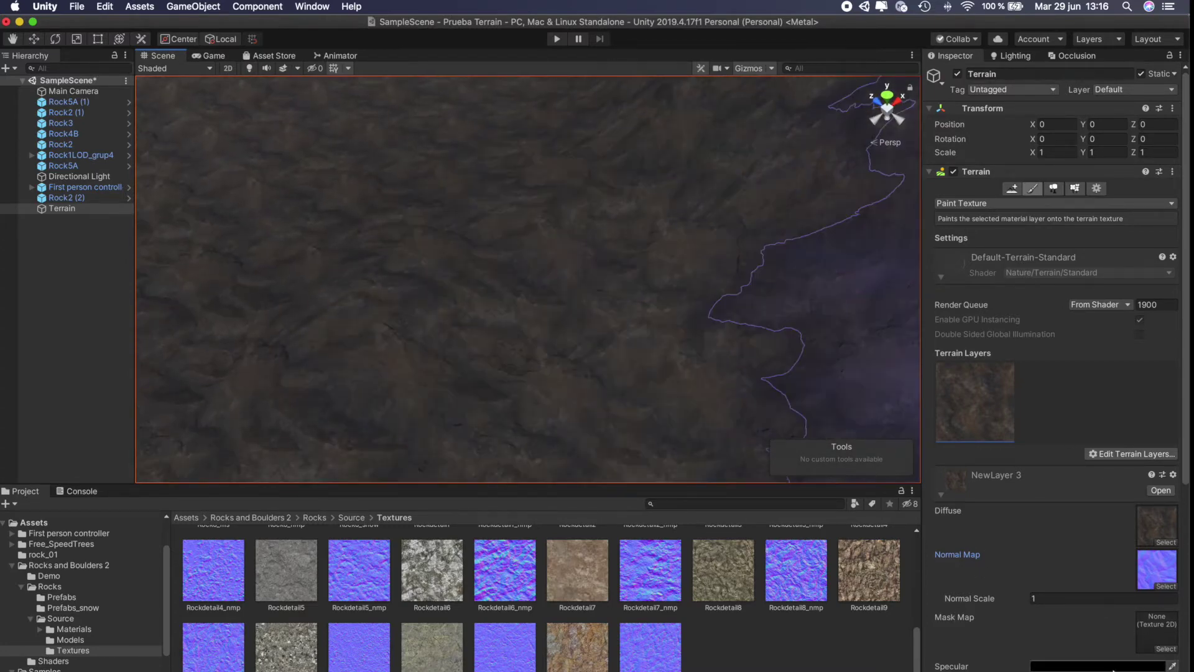
pyautogui.scroll(-5, 1077, 616)
pyautogui.click(1055, 509)
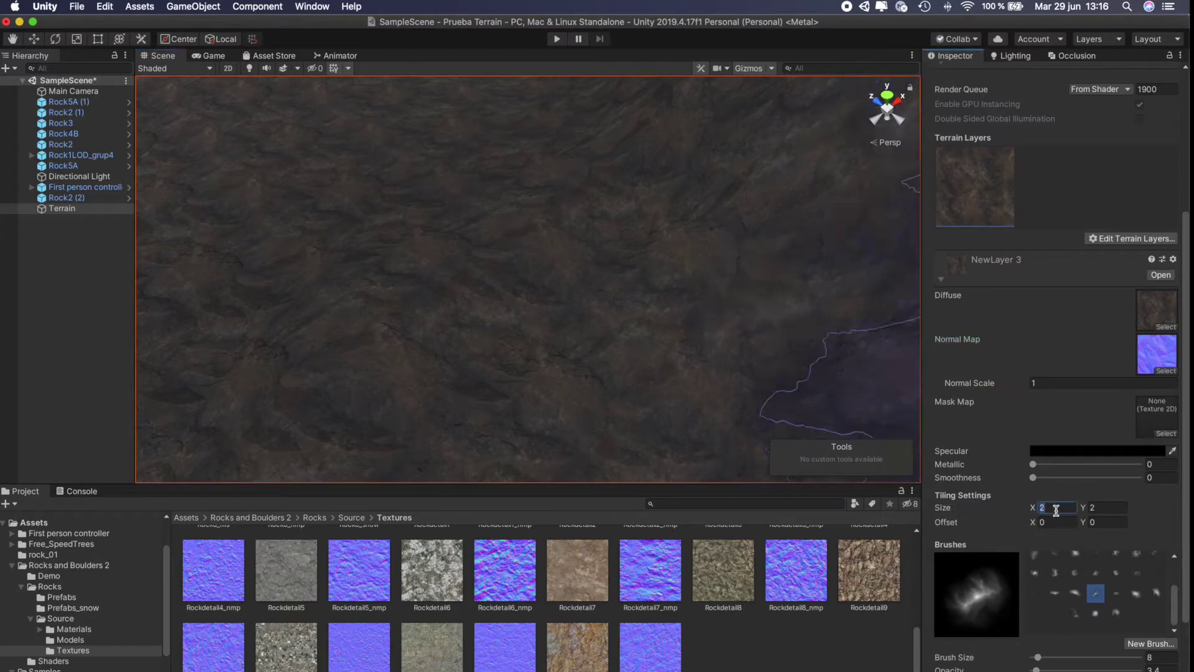
pyautogui.write('6')
pyautogui.click(1110, 509)
pyautogui.write('6')
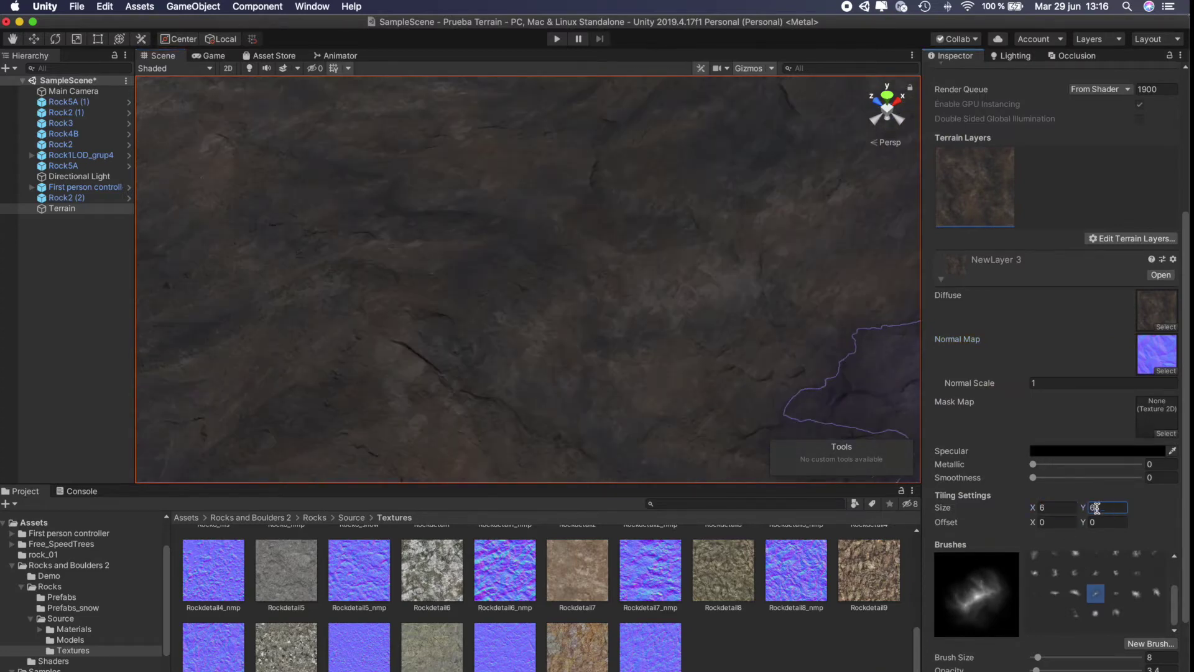
pyautogui.press('Return')
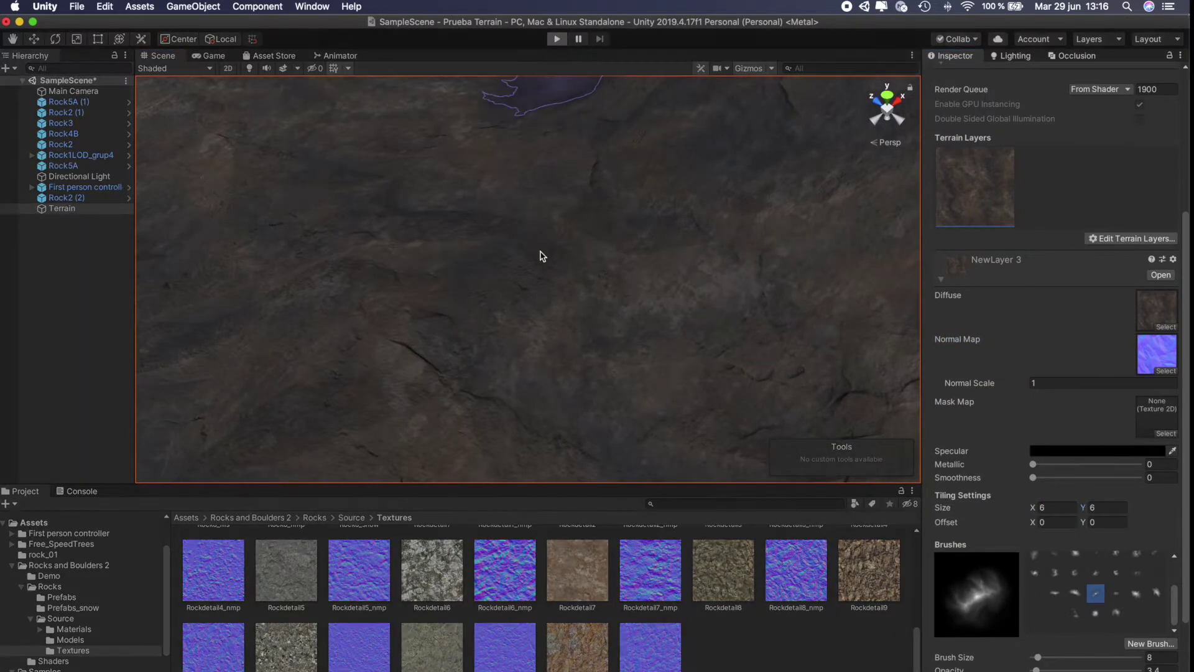
pyautogui.press('super+p')
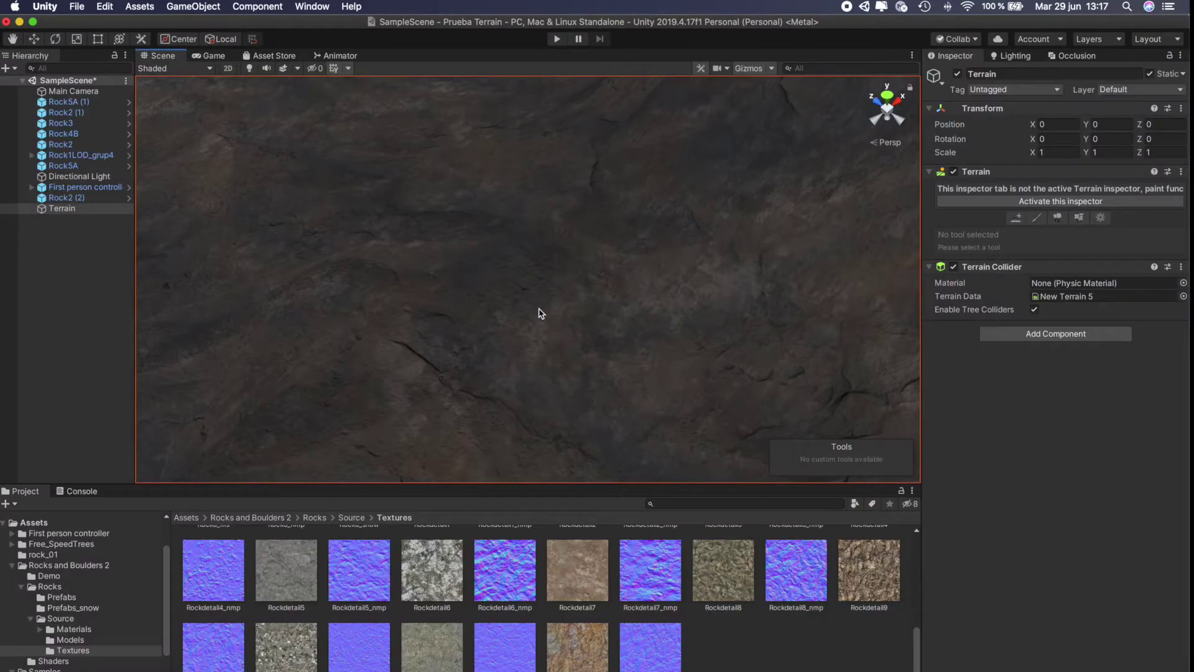
# Reactivate the Terrain inspector's Paint Texture settings and bring up the Edit Terrain Layers options.
pyautogui.moveTo(540, 313)
pyautogui.mouseDown(button='right')
pyautogui.moveTo(522, 456)
pyautogui.moveTo(626, 353)
pyautogui.moveTo(577, 313)
pyautogui.mouseUp(button='right')
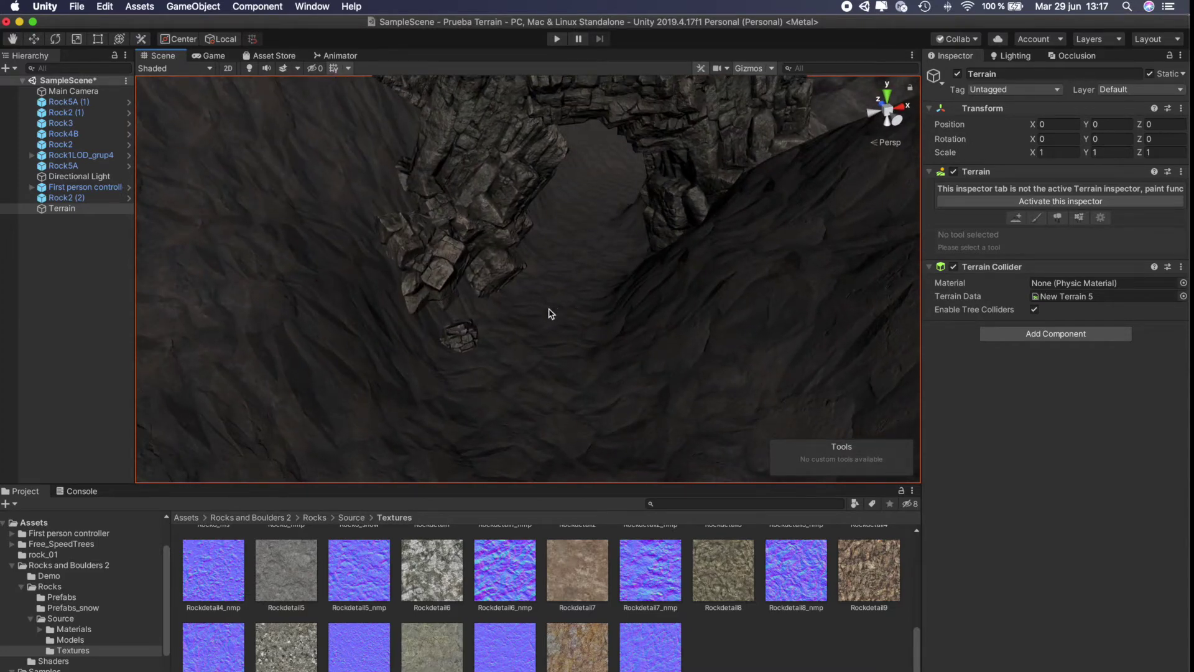
pyautogui.click(1040, 201)
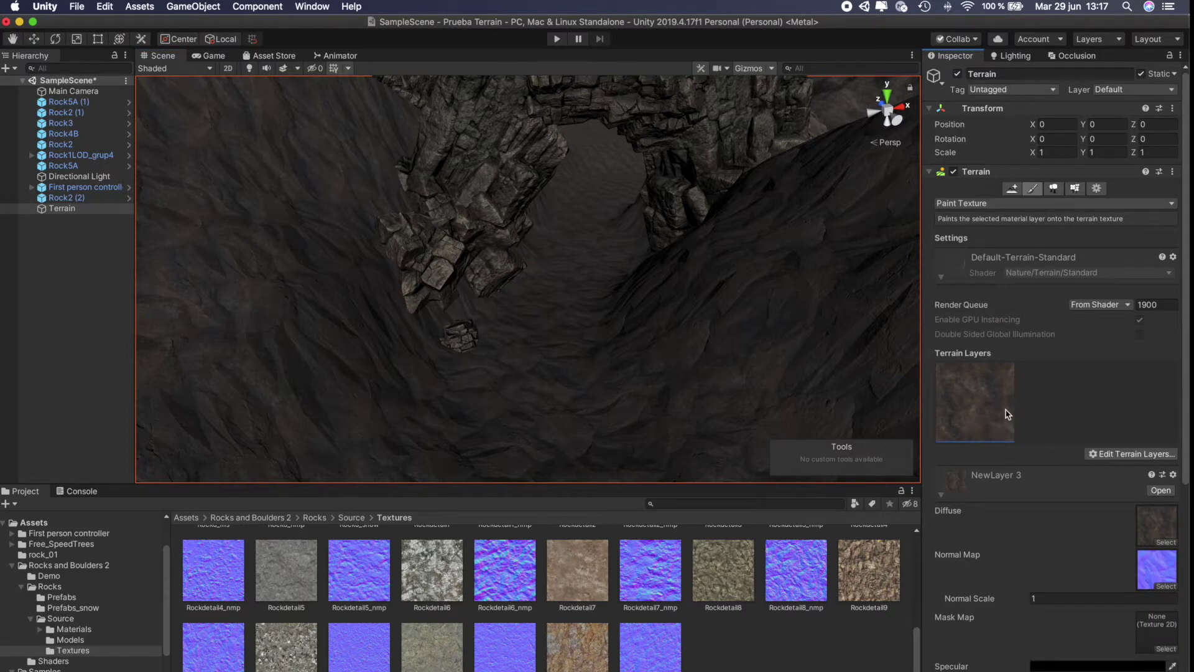
pyautogui.click(1094, 454)
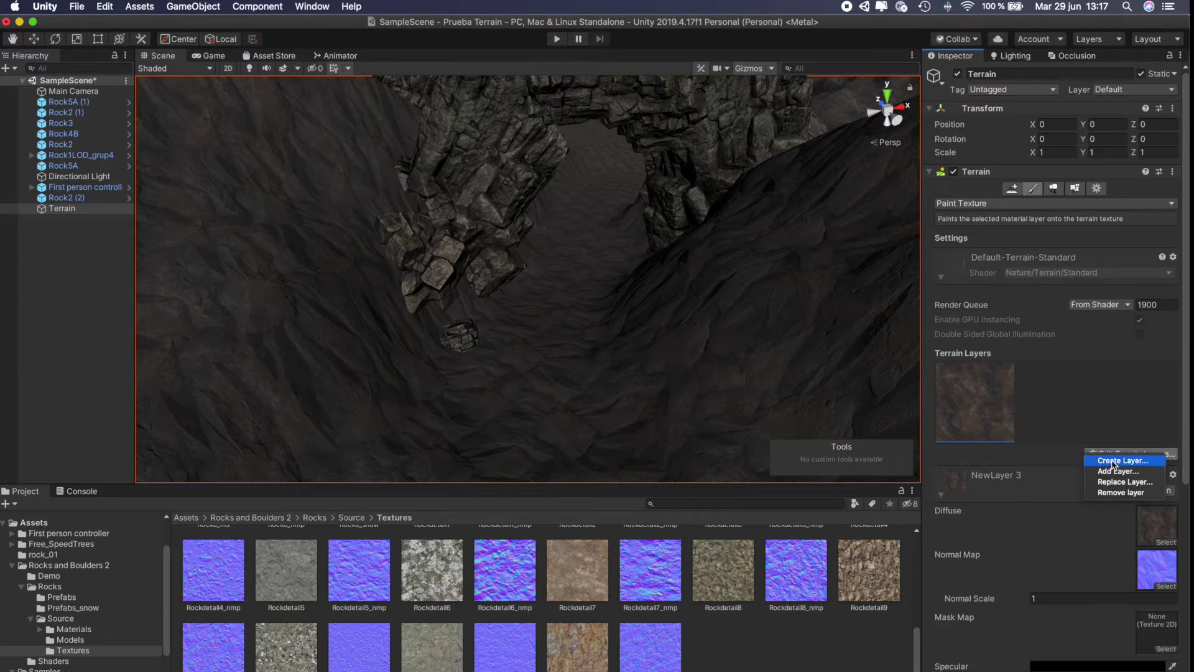
# Create a new terrain layer from the rock_albedo texture alongside NewLayer 3.
pyautogui.click(1113, 461)
pyautogui.scroll(-5, 410, 287)
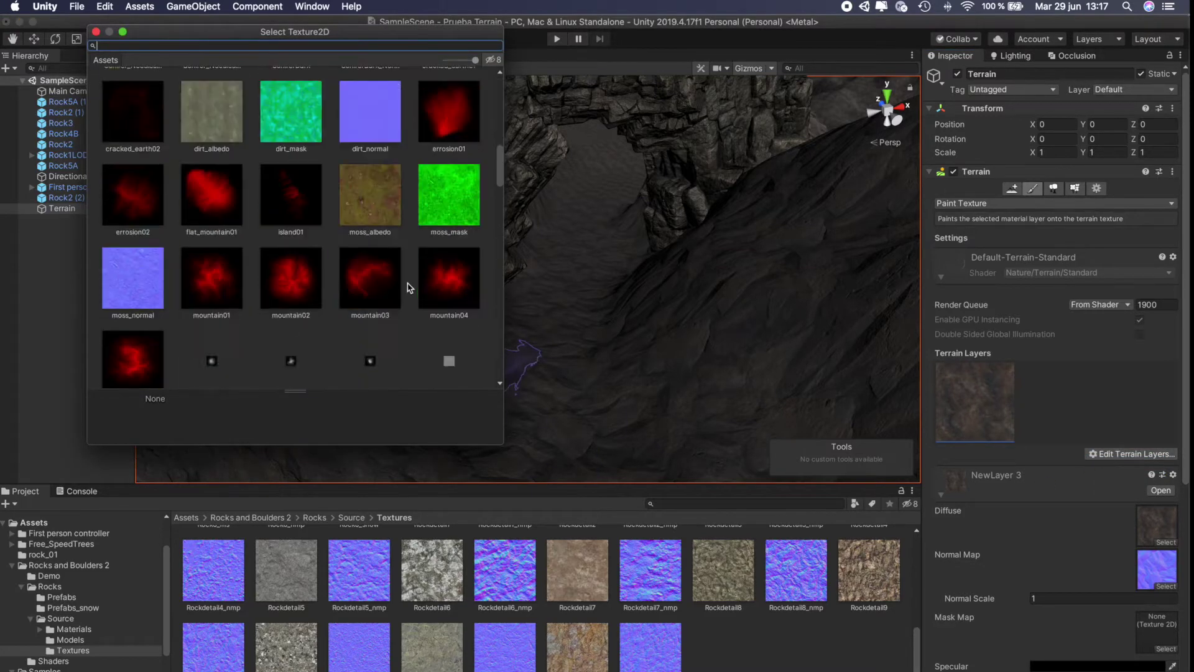
pyautogui.scroll(-5, 408, 280)
pyautogui.scroll(-3, 404, 244)
pyautogui.scroll(-3, 403, 246)
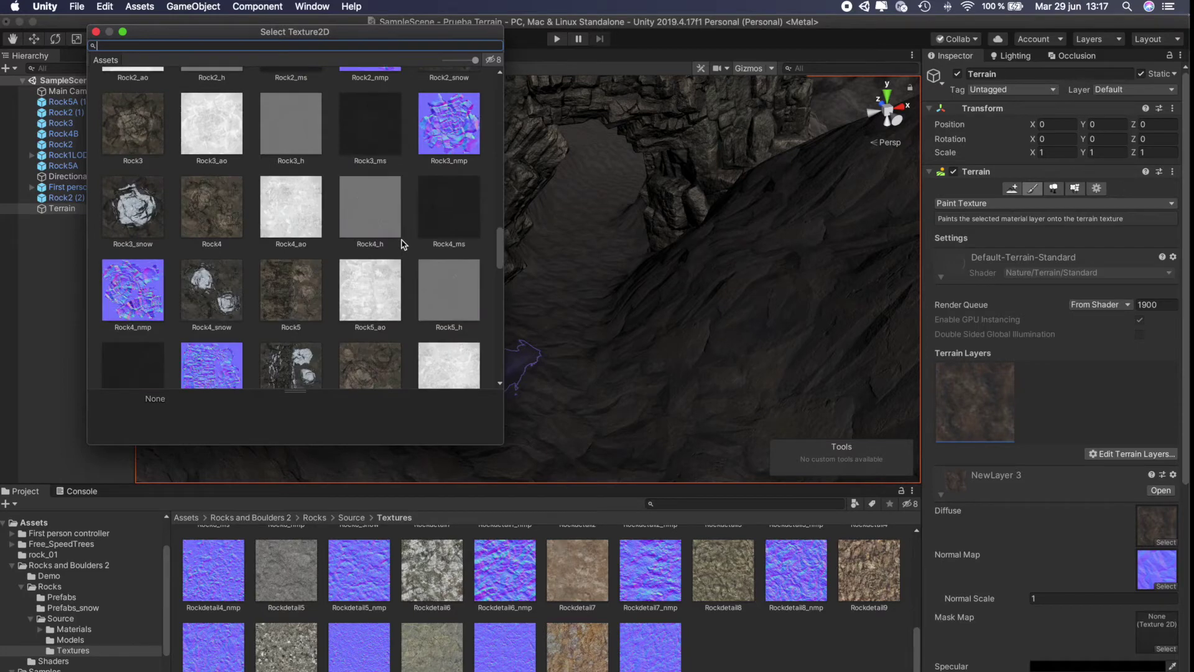
pyautogui.scroll(-3, 402, 245)
pyautogui.scroll(-3, 402, 245)
pyautogui.scroll(2, 401, 244)
pyautogui.click(447, 222)
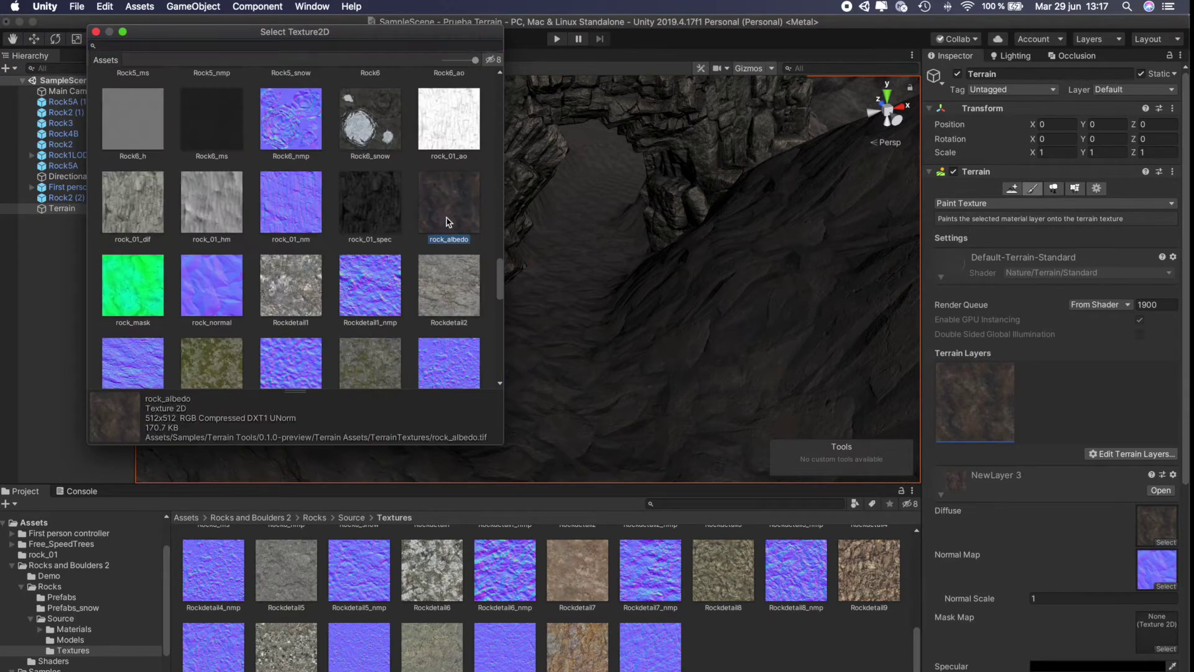
pyautogui.doubleClick(431, 197)
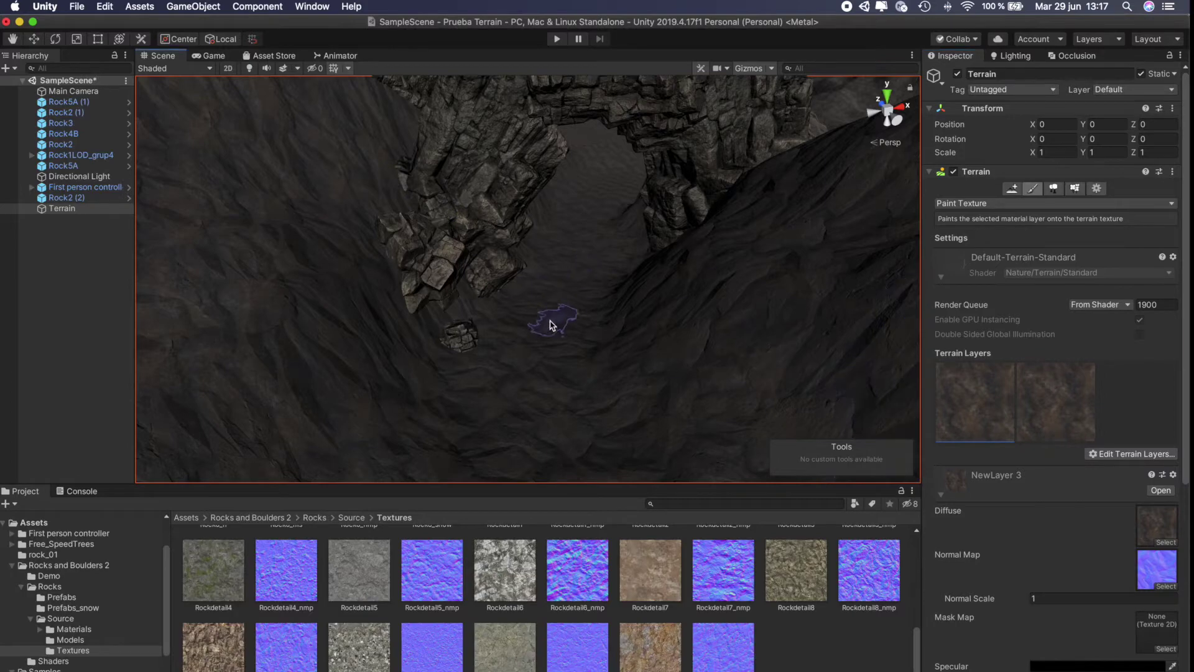
pyautogui.moveTo(635, 258)
pyautogui.keyDown('alt'); pyautogui.mouseDown()
pyautogui.moveTo(628, 246)
pyautogui.moveTo(738, 222)
pyautogui.mouseUp(); pyautogui.keyUp('alt')
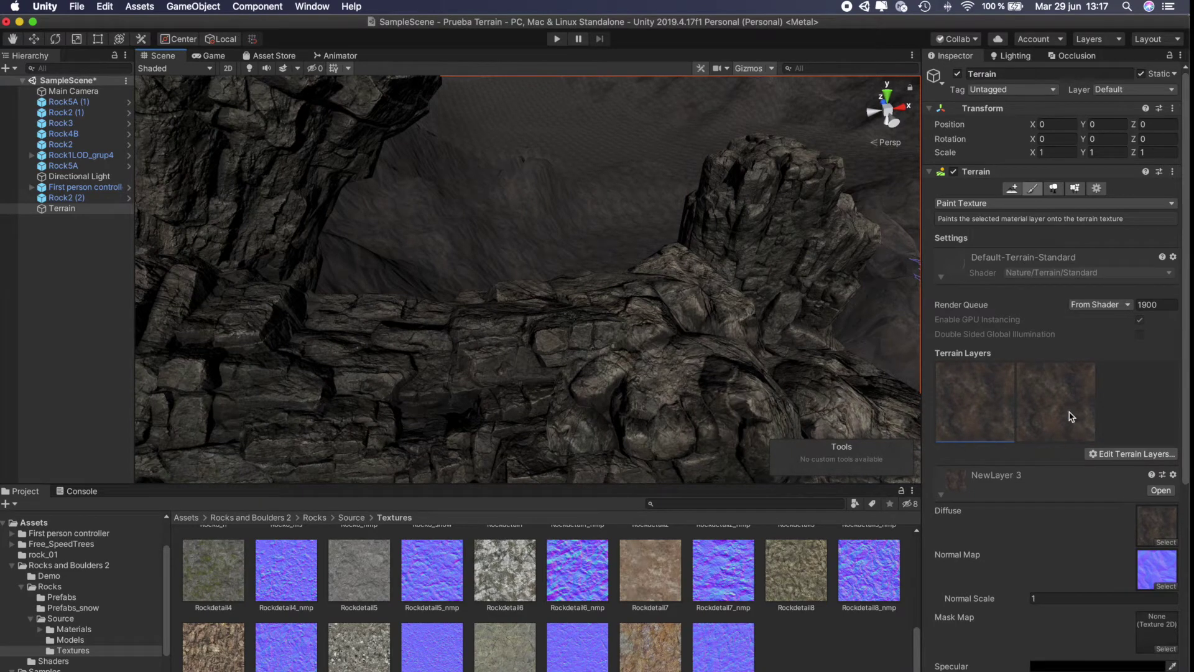
# Select NewLayer 4 and assign rock_normal as its normal map.
pyautogui.click(1072, 417)
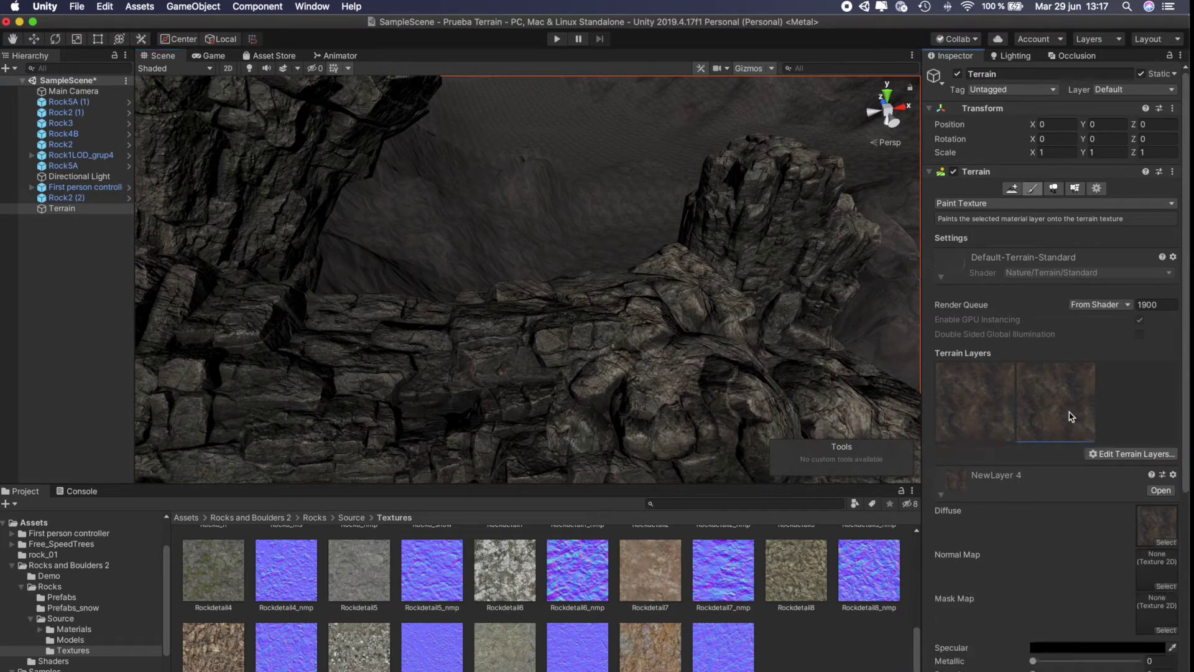
pyautogui.scroll(-5, 1041, 520)
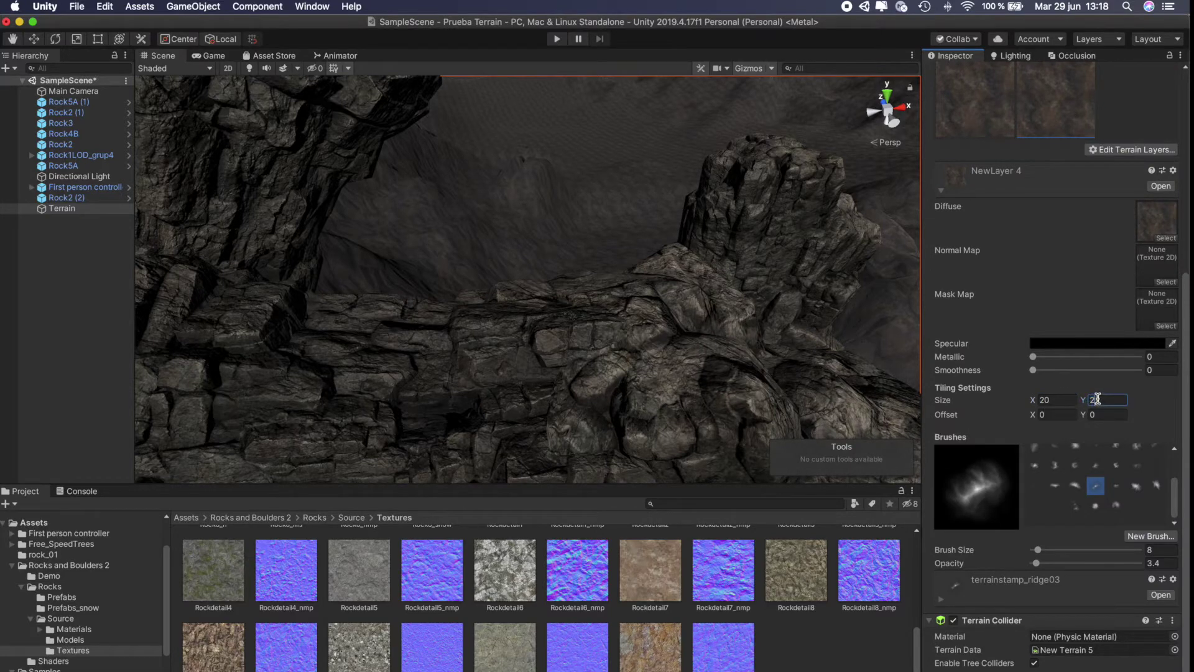
pyautogui.click(1161, 283)
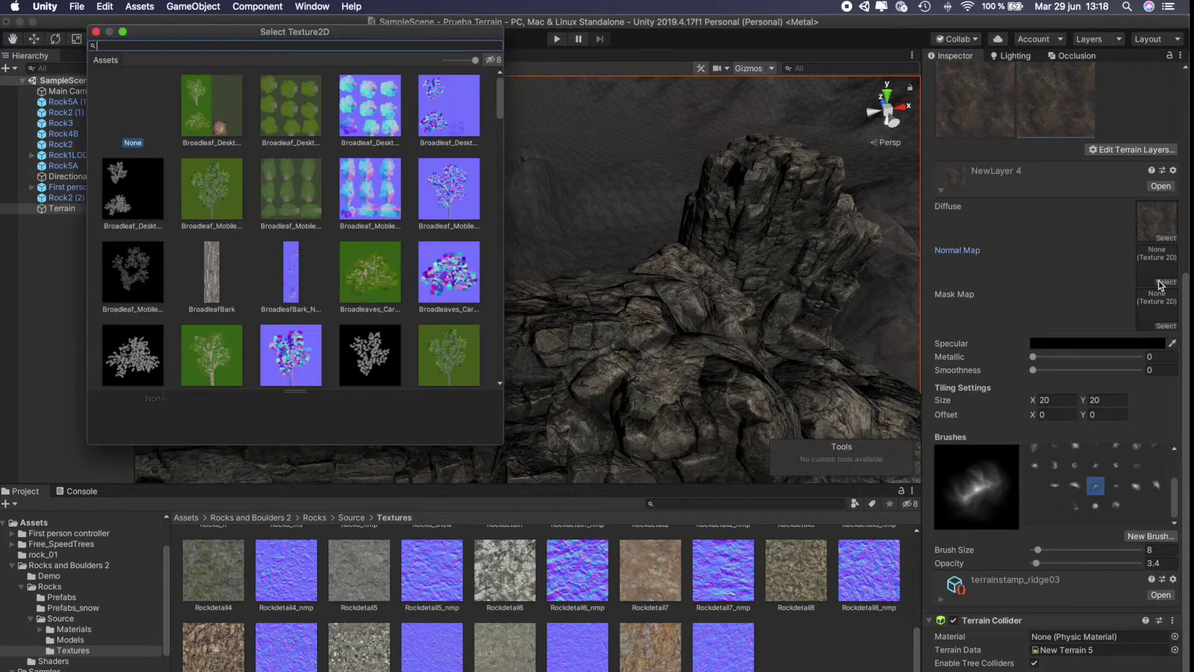
pyautogui.scroll(-5, 309, 216)
pyautogui.scroll(-5, 323, 205)
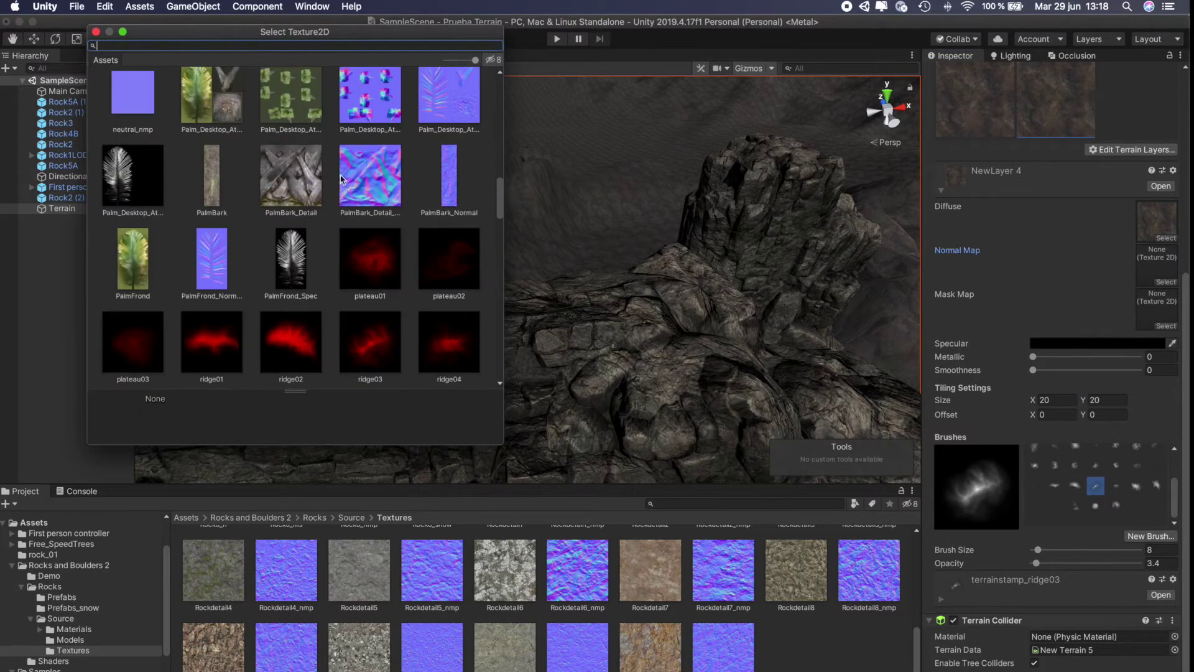
pyautogui.scroll(-5, 341, 179)
pyautogui.scroll(-5, 336, 181)
pyautogui.scroll(-5, 332, 184)
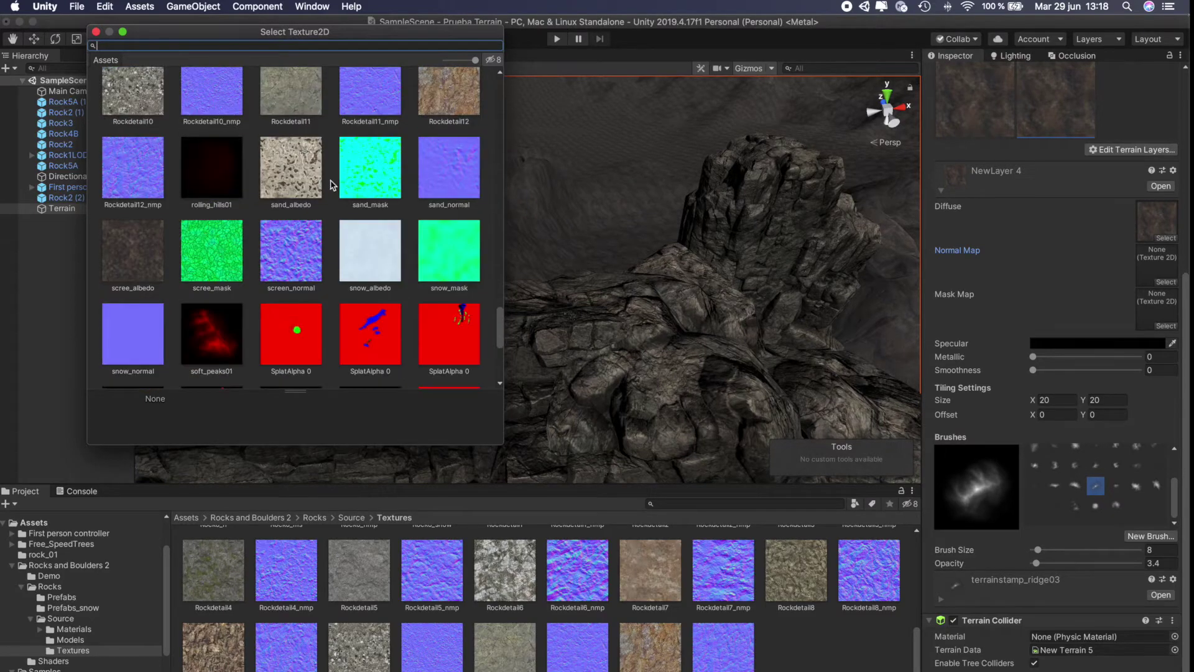
pyautogui.scroll(3, 331, 185)
pyautogui.scroll(3, 330, 189)
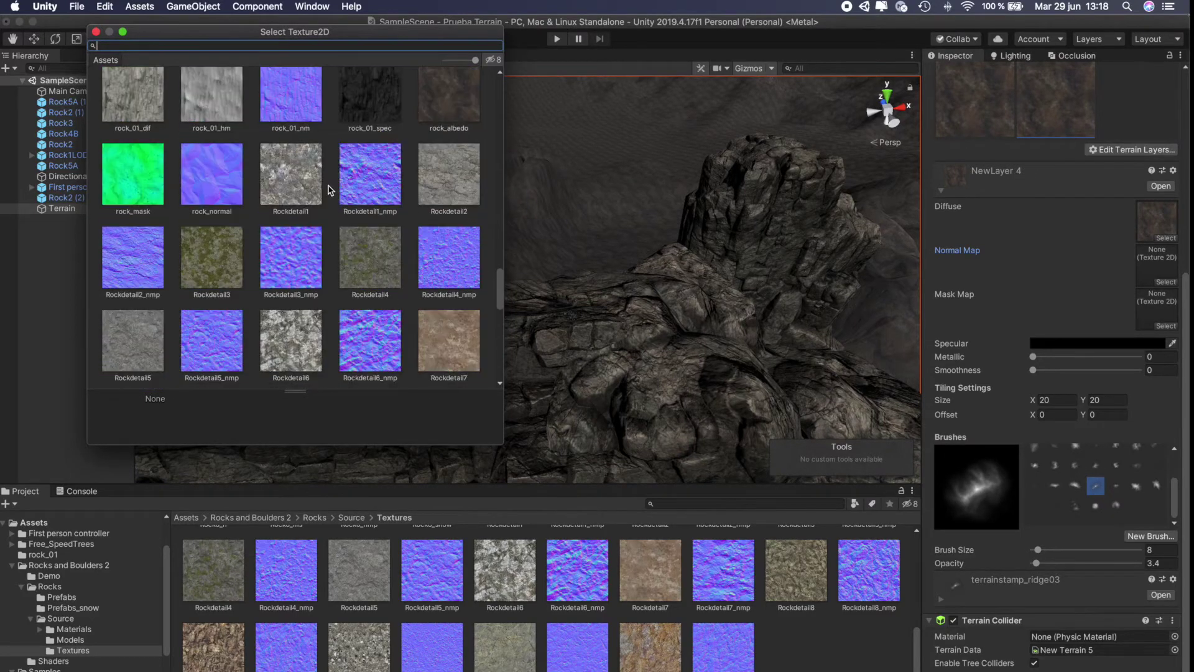
pyautogui.click(237, 178)
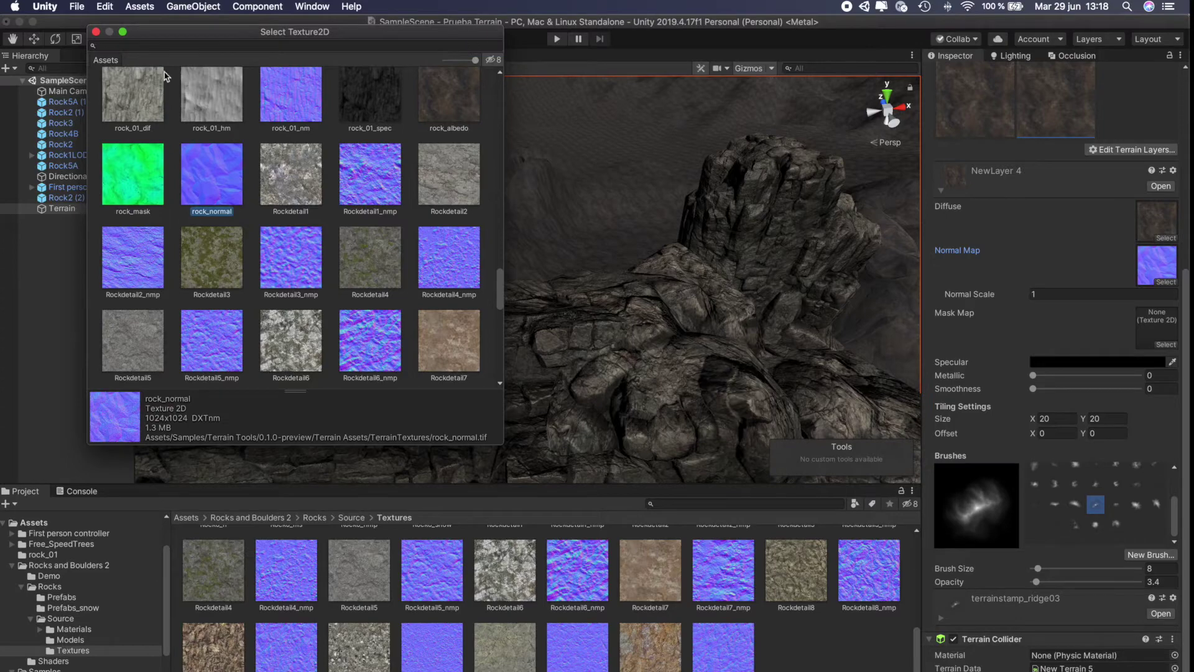
pyautogui.click(96, 32)
pyautogui.moveTo(458, 202)
pyautogui.mouseDown()
pyautogui.moveTo(614, 336)
pyautogui.moveTo(212, 374)
pyautogui.moveTo(627, 347)
pyautogui.mouseUp()
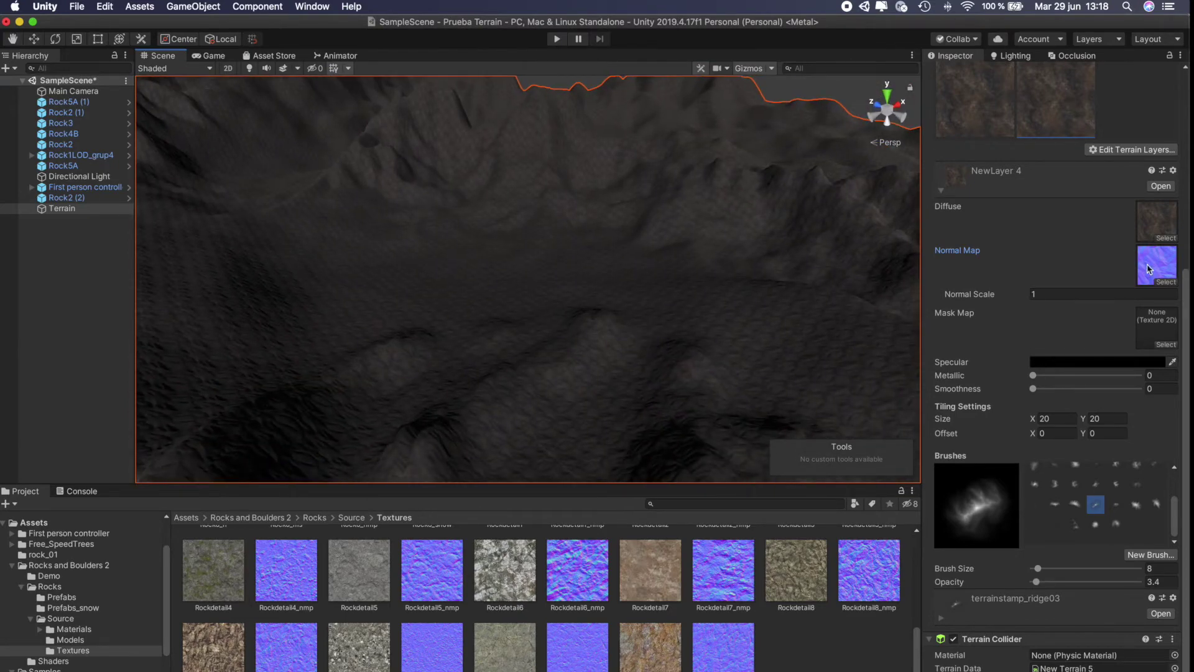
# Set the terrain brush size to 58 and opacity to 8.4.
pyautogui.scroll(10, 950, 294)
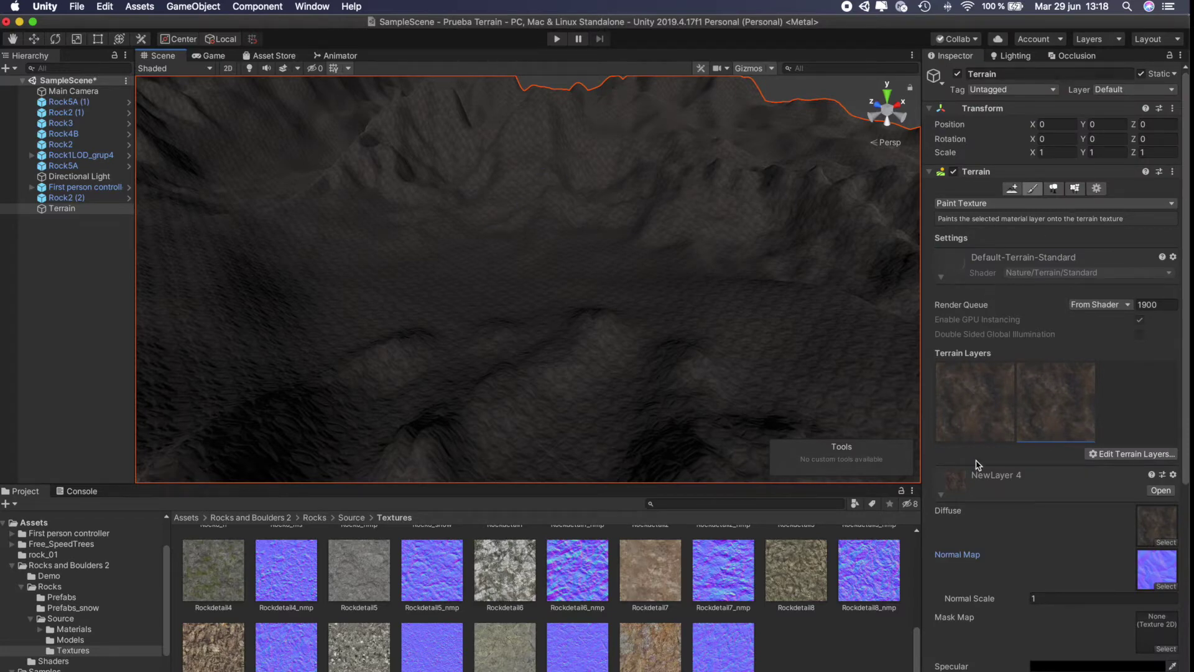
pyautogui.scroll(-5, 1042, 522)
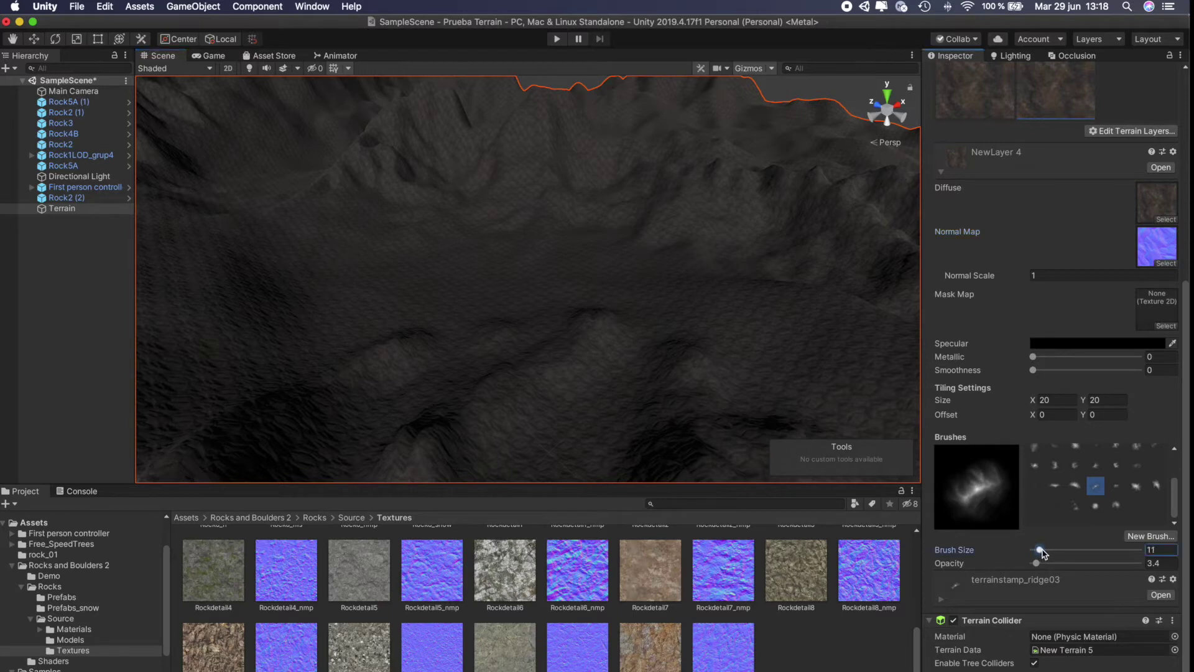
pyautogui.keyDown('alt'); pyautogui.moveTo(670, 189); pyautogui.dragTo(666, 213); pyautogui.keyUp('alt')
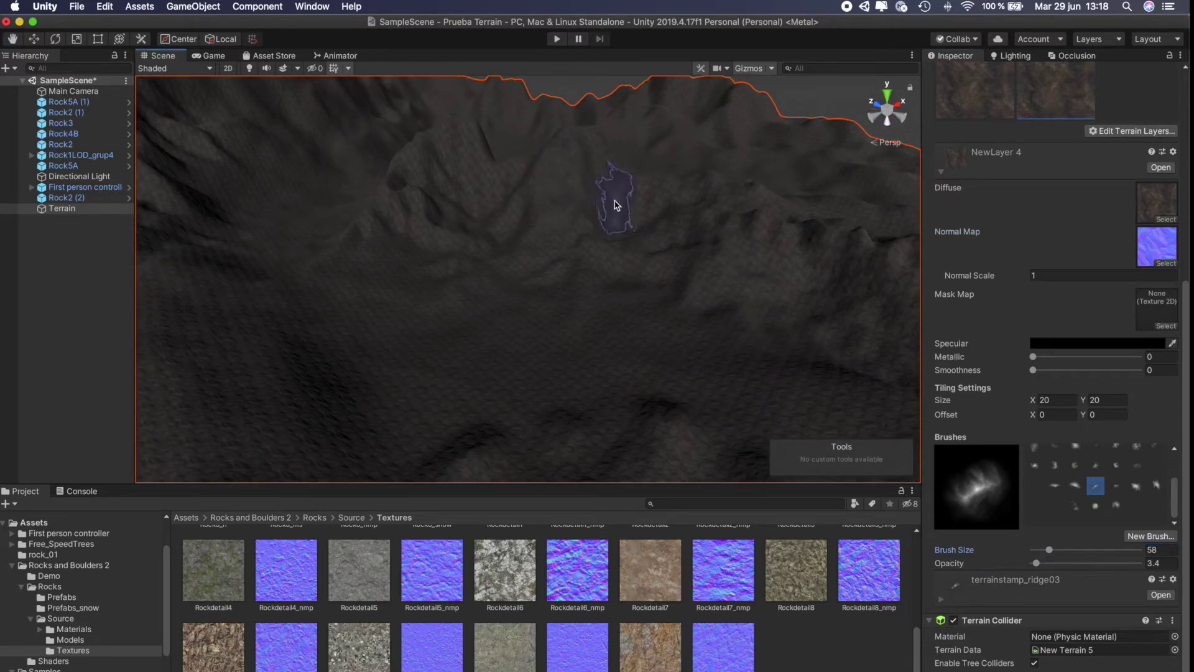
pyautogui.moveTo(1037, 563); pyautogui.dragTo(1043, 564)
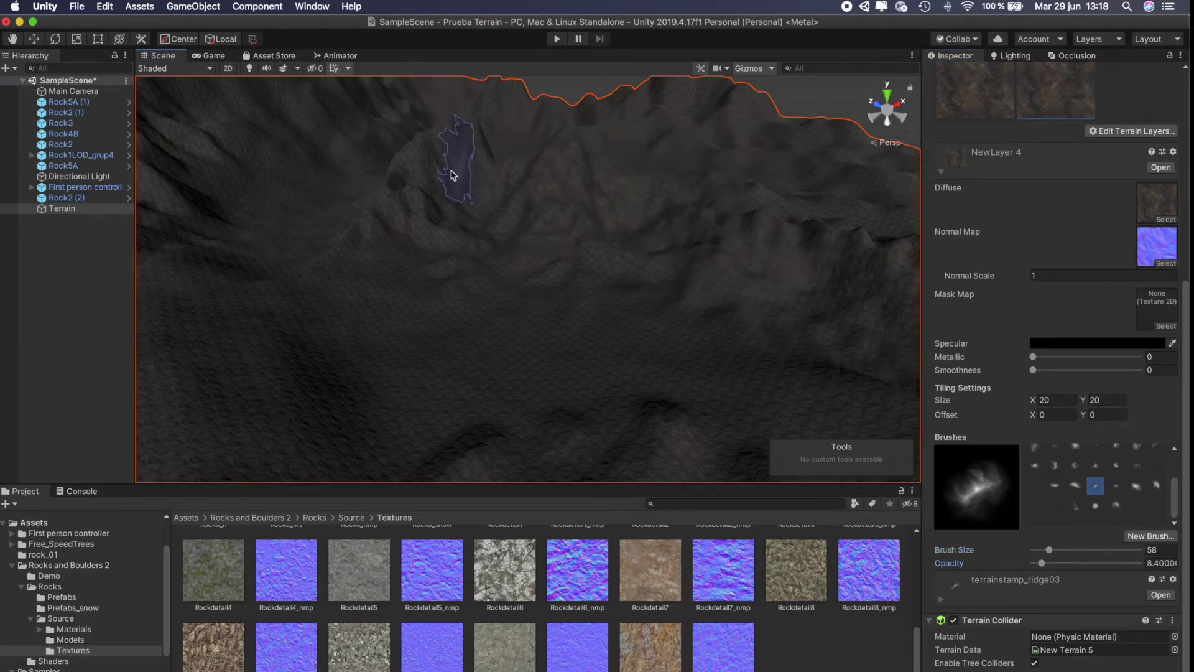
# Paint the NewLayer 4 rock texture over the mountain and lower slopes, then enter Play mode.
pyautogui.moveTo(451, 175); pyautogui.dragTo(410, 190)
pyautogui.moveTo(725, 245)
pyautogui.keyDown('alt'); pyautogui.mouseDown()
pyautogui.moveTo(395, 192)
pyautogui.moveTo(520, 365)
pyautogui.mouseUp(); pyautogui.keyUp('alt')
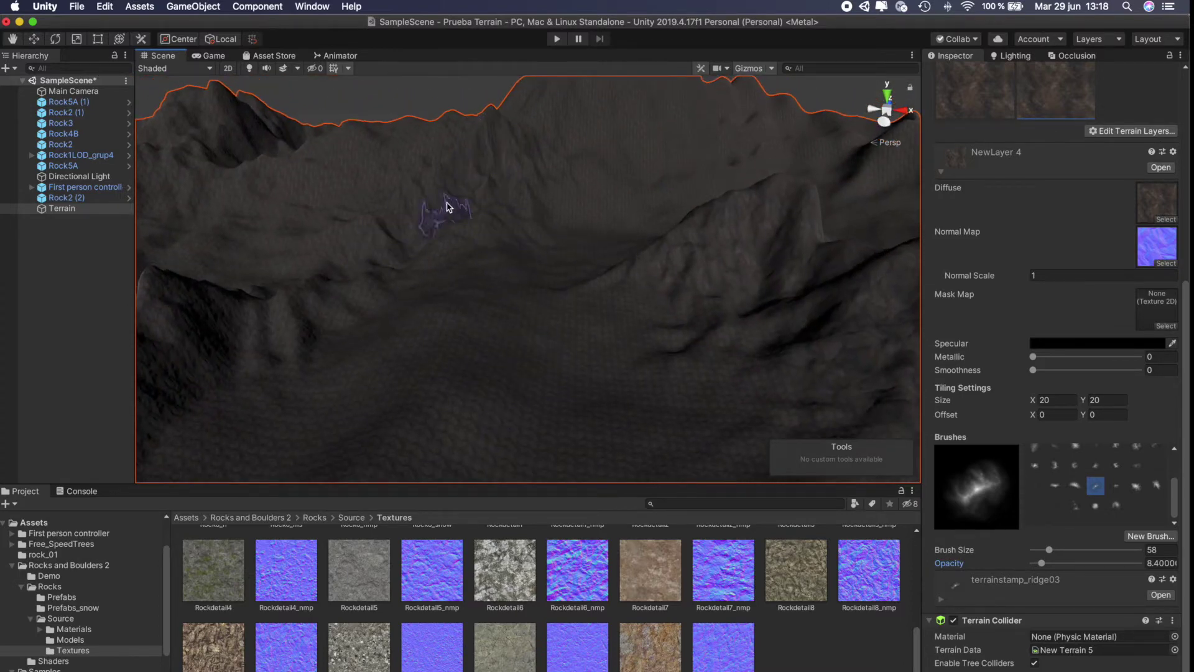
pyautogui.keyDown('alt'); pyautogui.moveTo(515, 138); pyautogui.dragTo(506, 314); pyautogui.keyUp('alt')
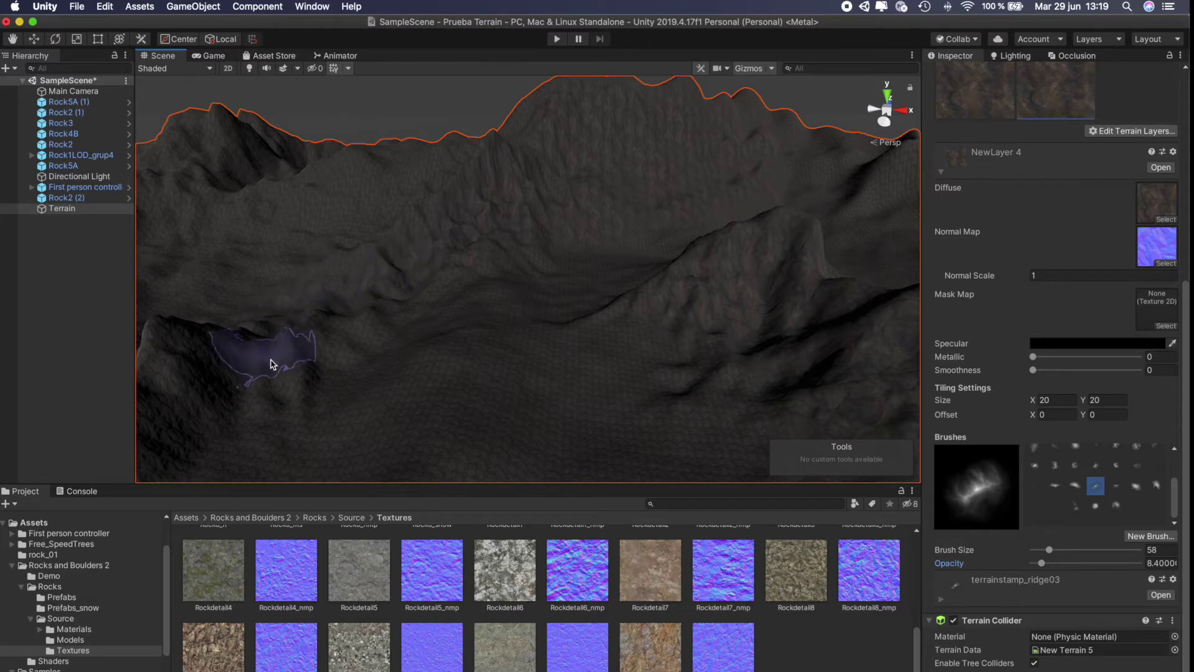
pyautogui.moveTo(267, 355)
pyautogui.mouseDown()
pyautogui.moveTo(393, 321)
pyautogui.moveTo(546, 147)
pyautogui.mouseUp()
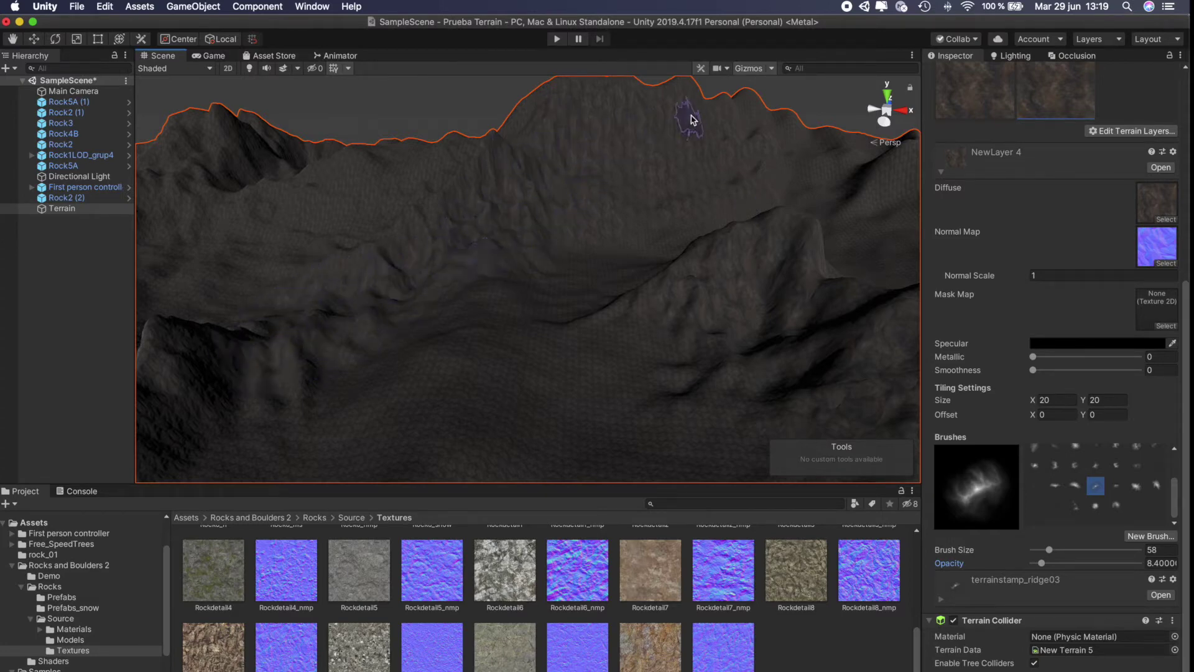
pyautogui.keyDown('alt'); pyautogui.moveTo(677, 203); pyautogui.dragTo(413, 181); pyautogui.keyUp('alt')
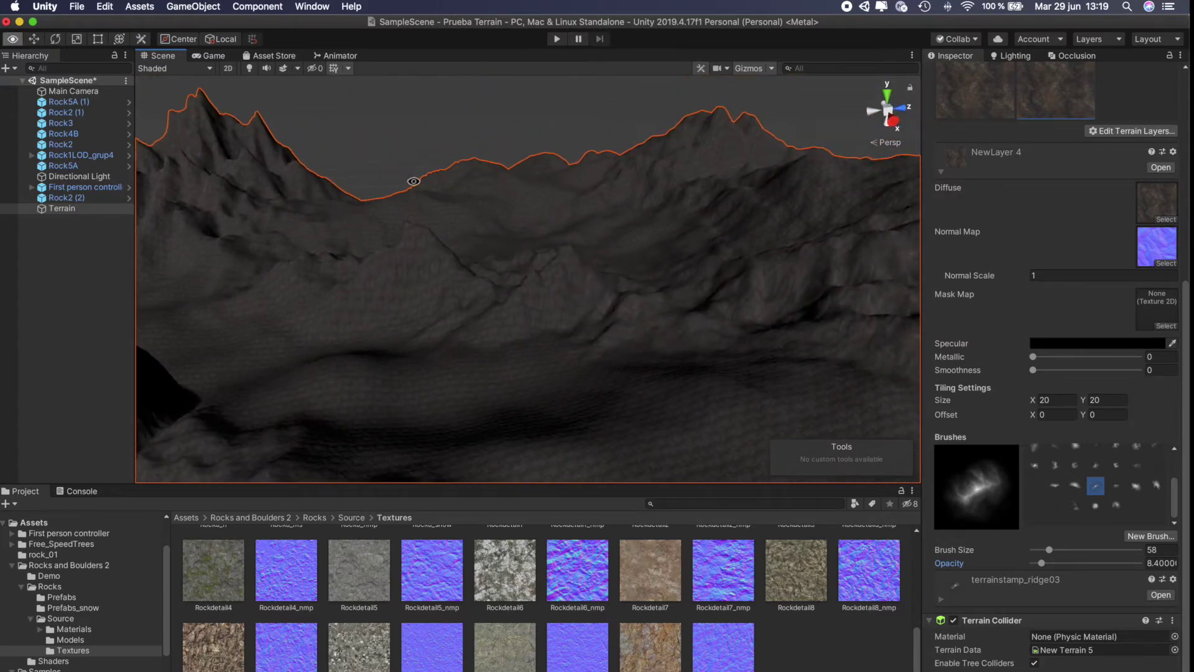
pyautogui.moveTo(469, 296)
pyautogui.mouseDown()
pyautogui.moveTo(335, 311)
pyautogui.moveTo(536, 308)
pyautogui.moveTo(462, 301)
pyautogui.moveTo(320, 336)
pyautogui.mouseUp()
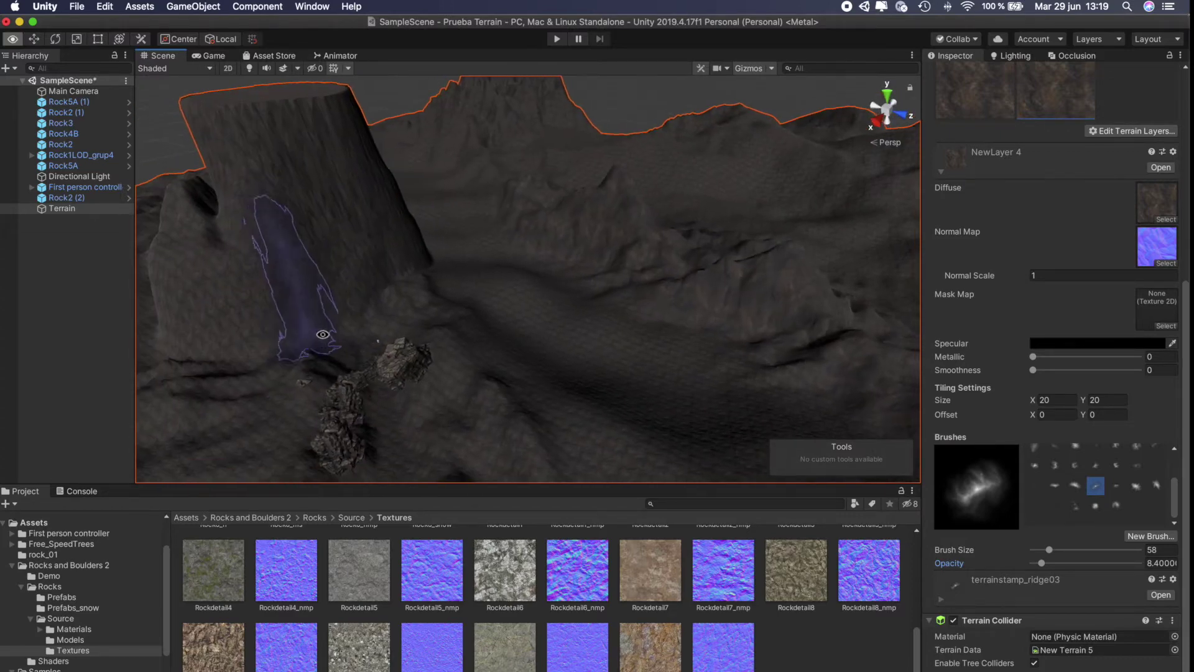
pyautogui.keyDown('alt'); pyautogui.moveTo(520, 309); pyautogui.dragTo(335, 322); pyautogui.keyUp('alt')
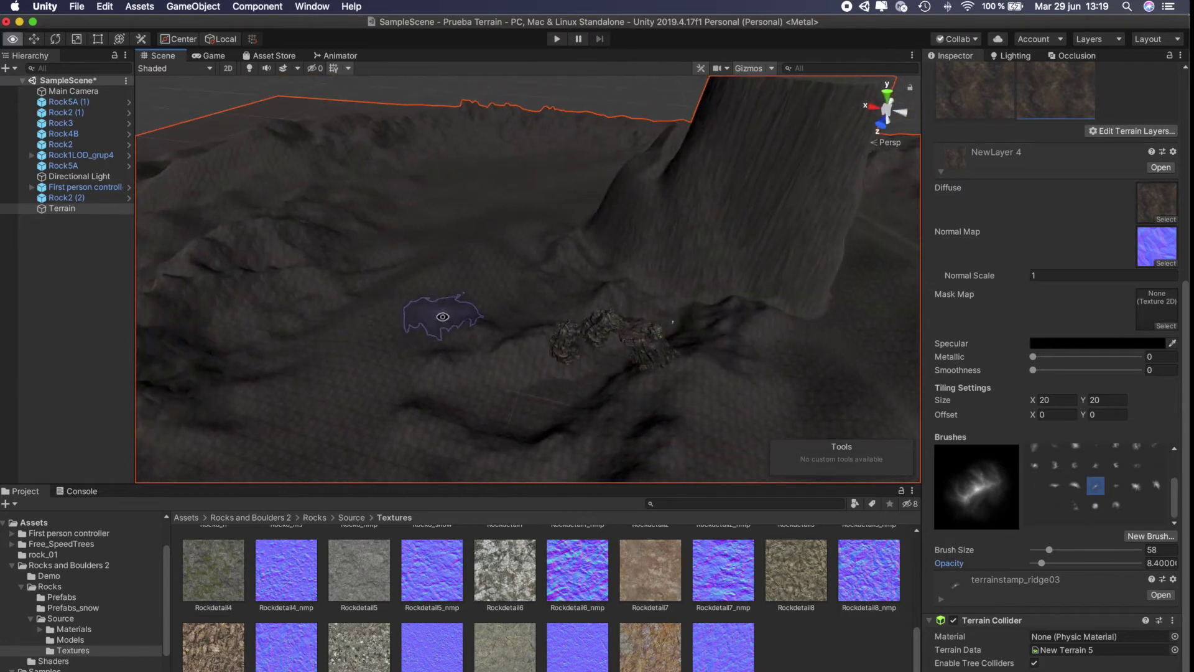
pyautogui.keyDown('alt'); pyautogui.moveTo(440, 315); pyautogui.dragTo(421, 283); pyautogui.keyUp('alt')
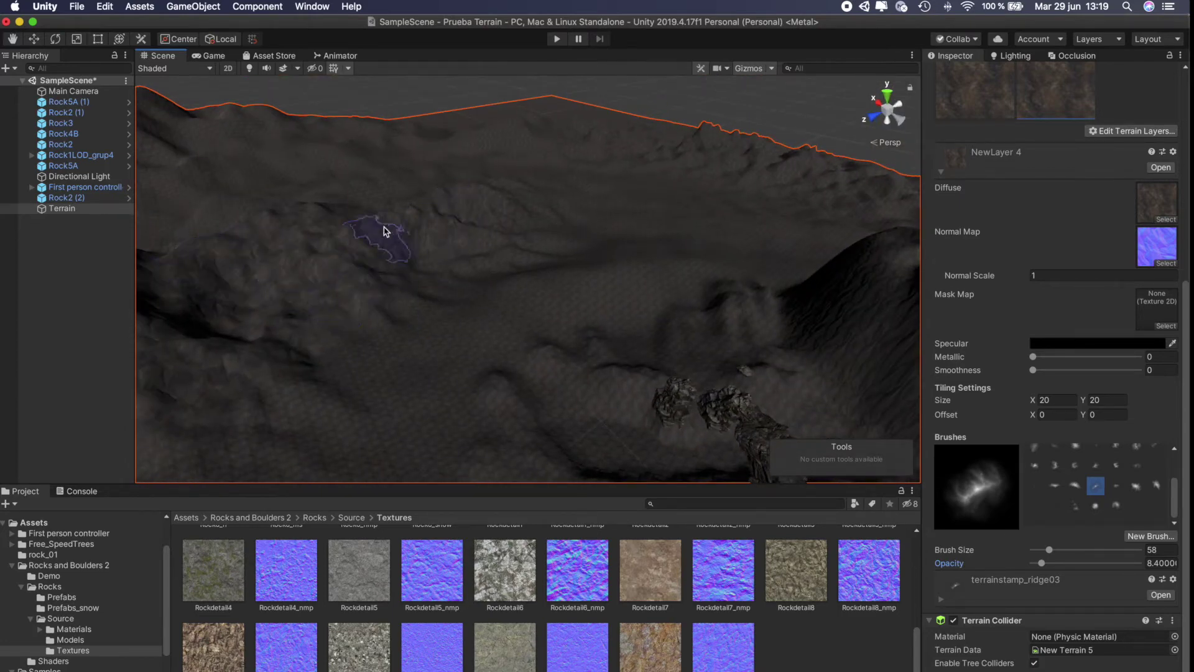
pyautogui.keyDown('alt'); pyautogui.moveTo(493, 214); pyautogui.dragTo(840, 199); pyautogui.keyUp('alt')
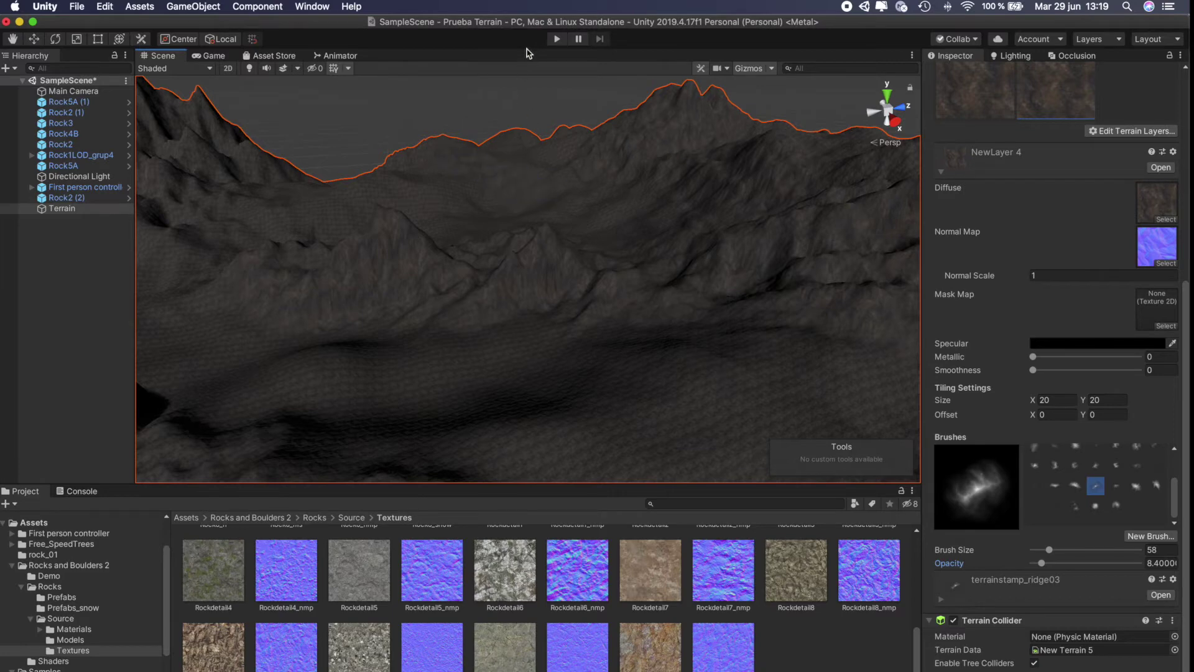
pyautogui.click(557, 39)
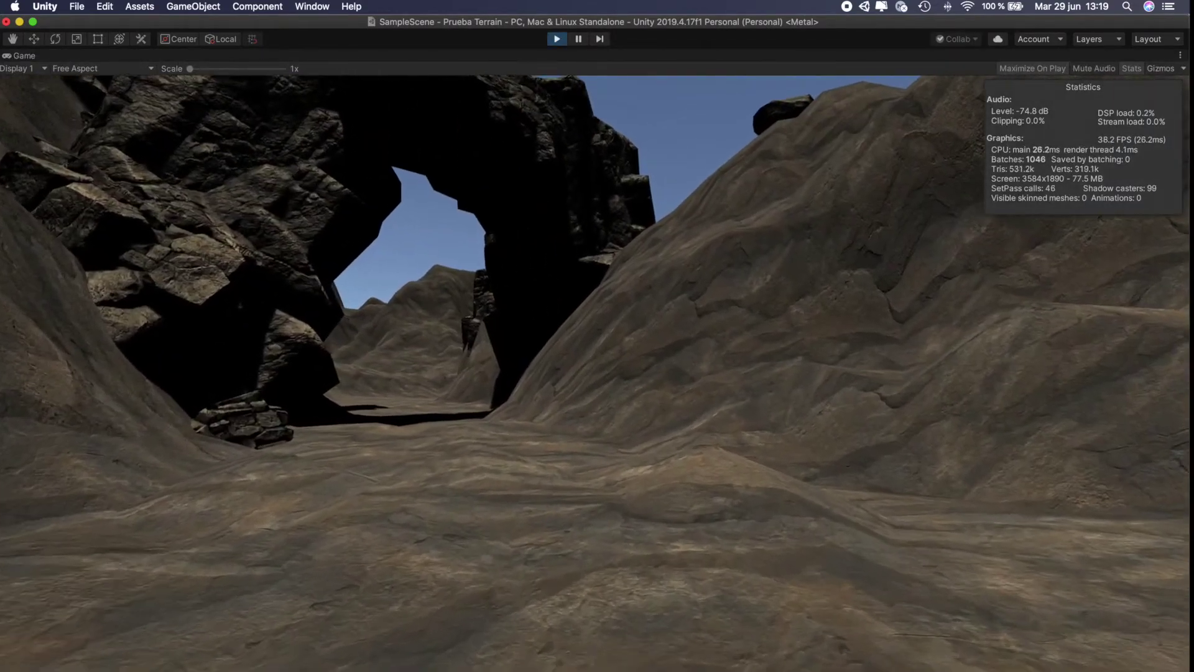
# Walk the first-person player through the rock arch and down the canyon, then stop Play mode.
pyautogui.press('w')
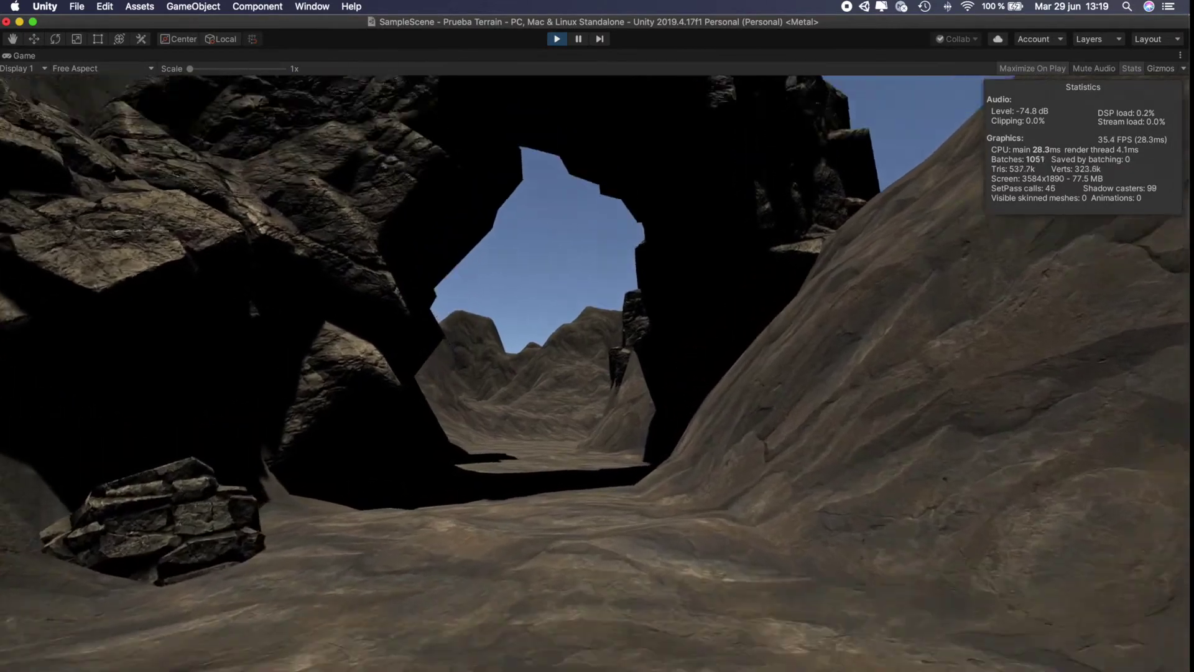
pyautogui.press('w')
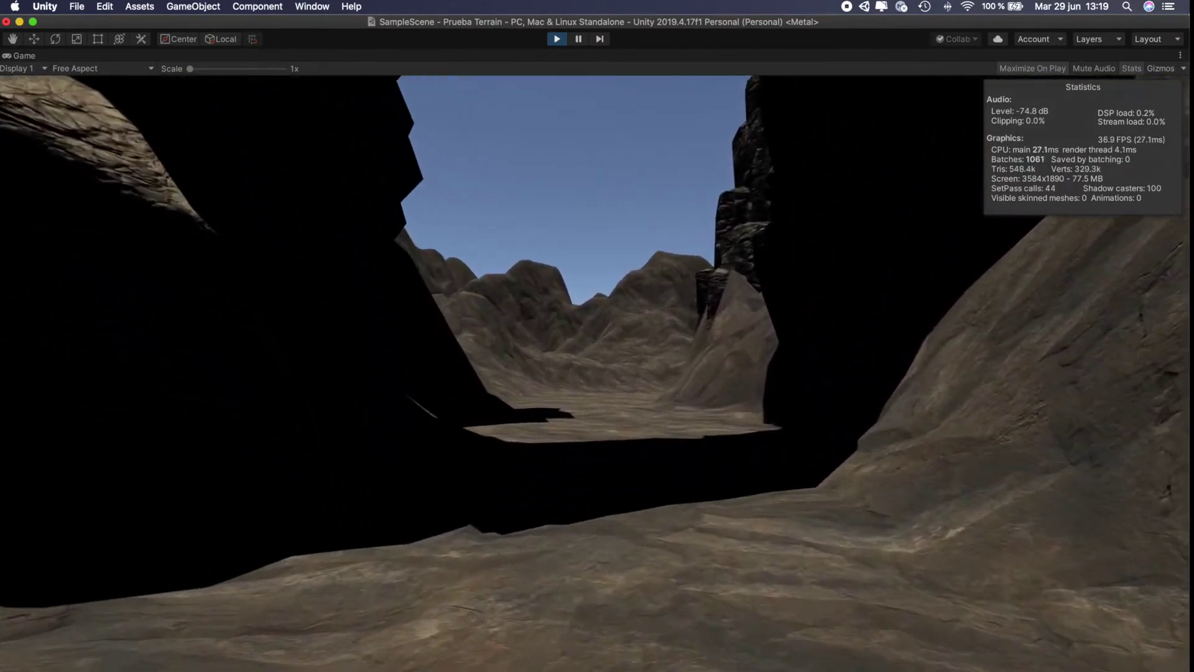
pyautogui.press('w')
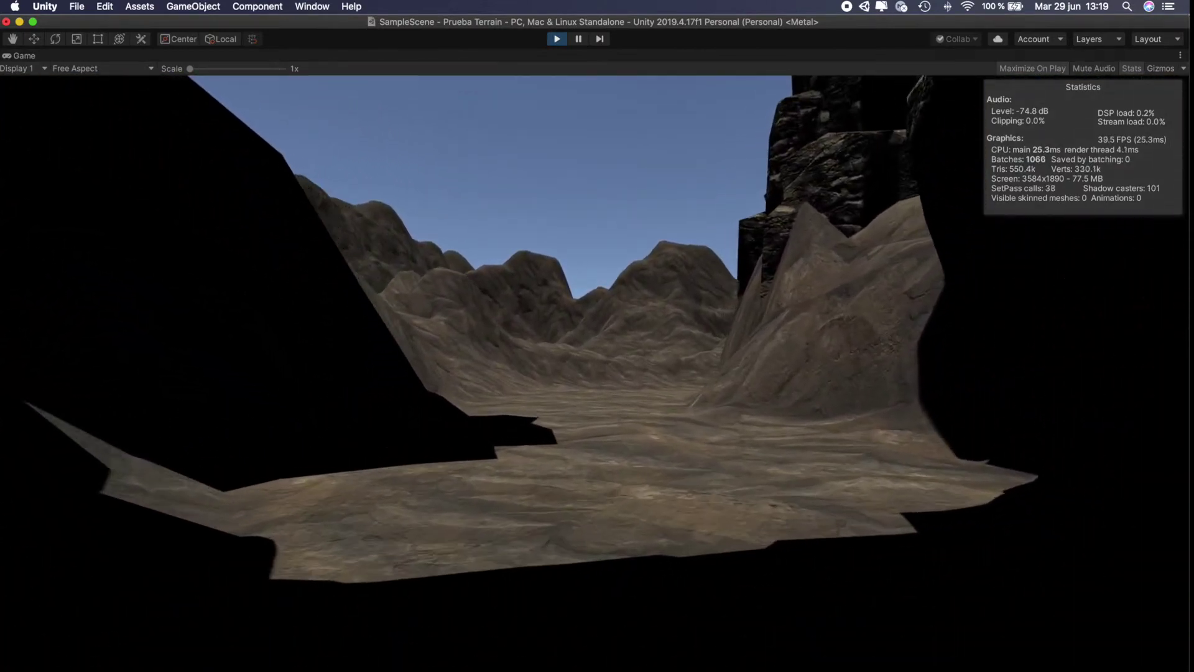
pyautogui.press('w')
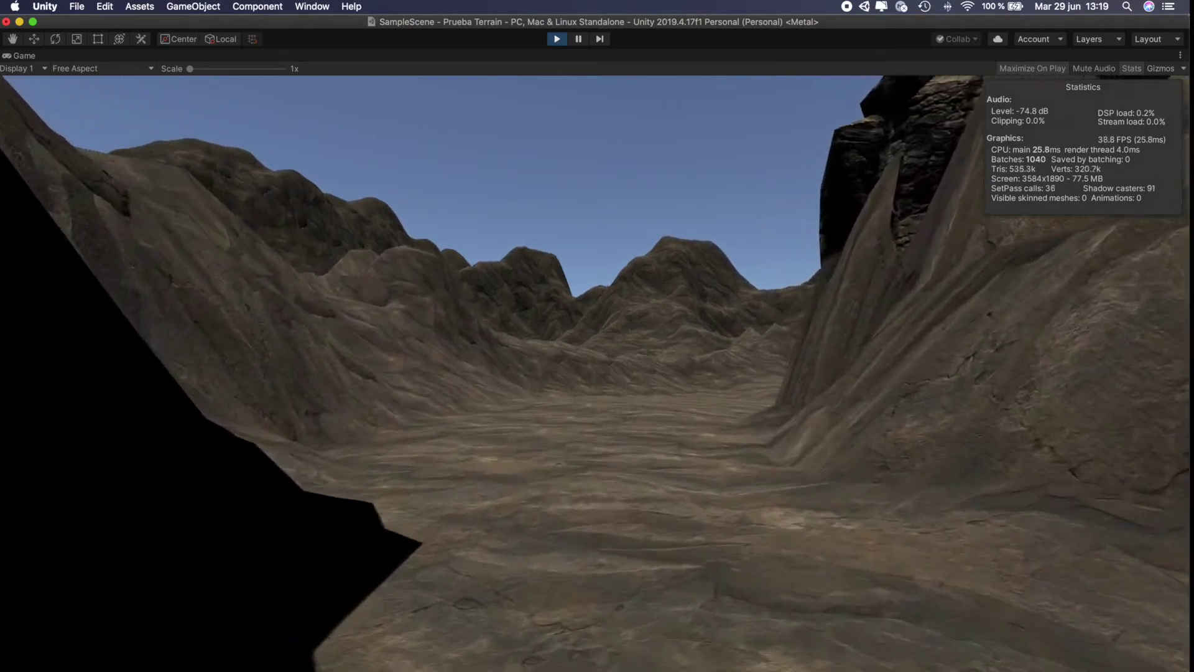
pyautogui.press('w')
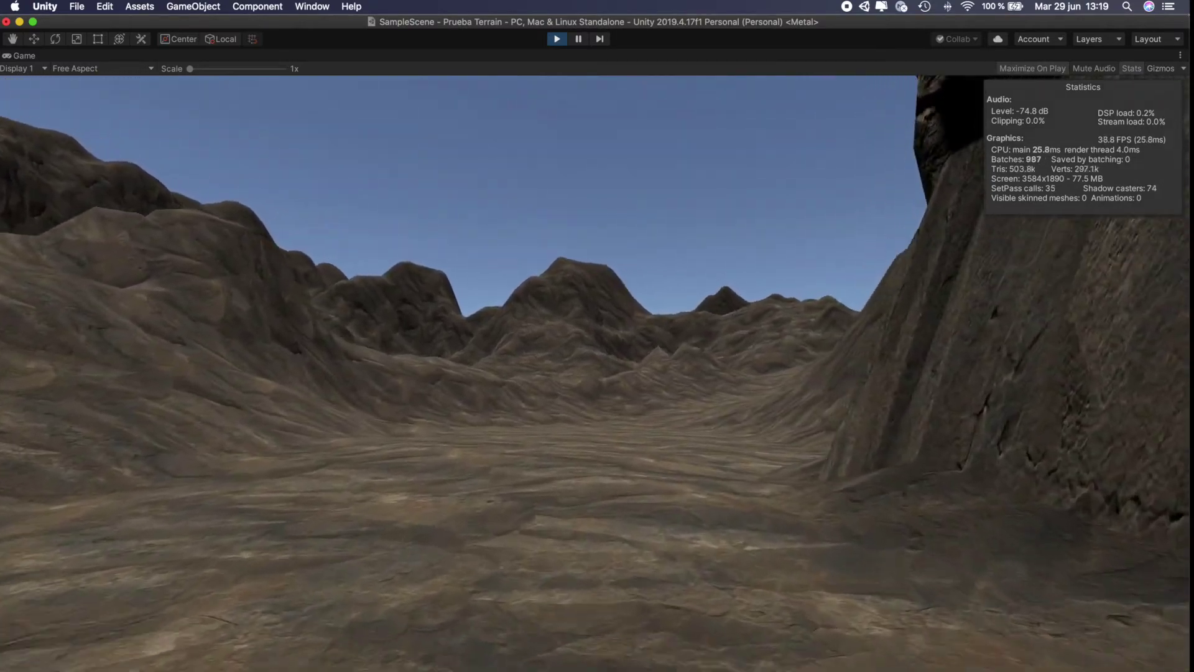
pyautogui.press('w')
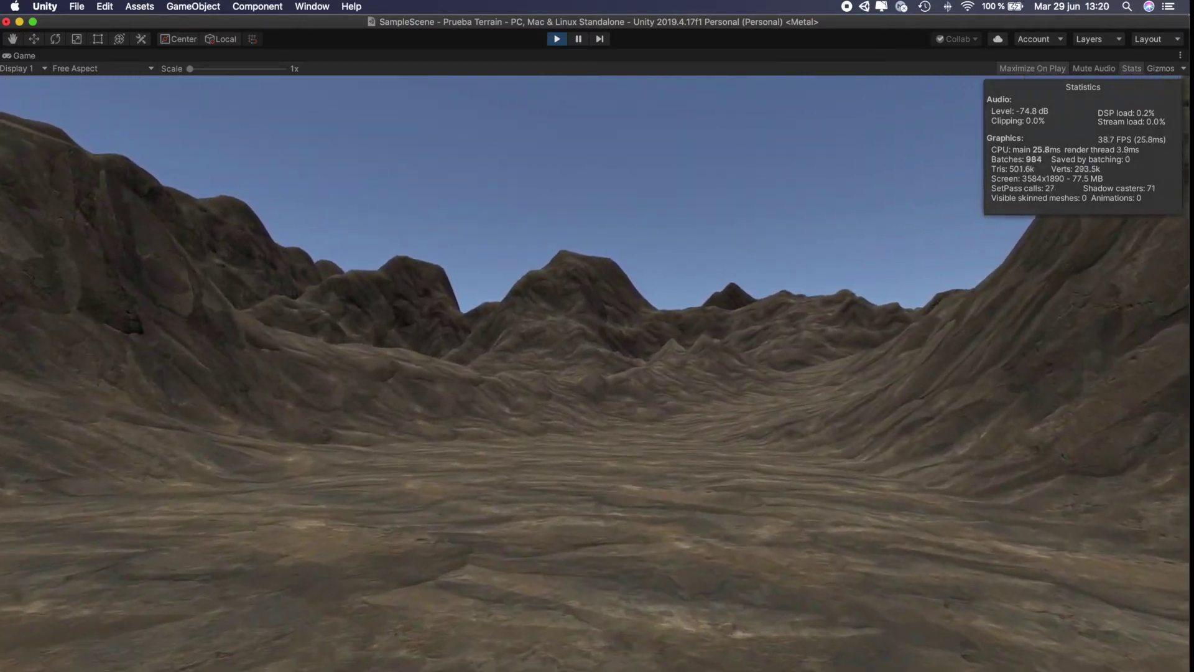
pyautogui.press('w')
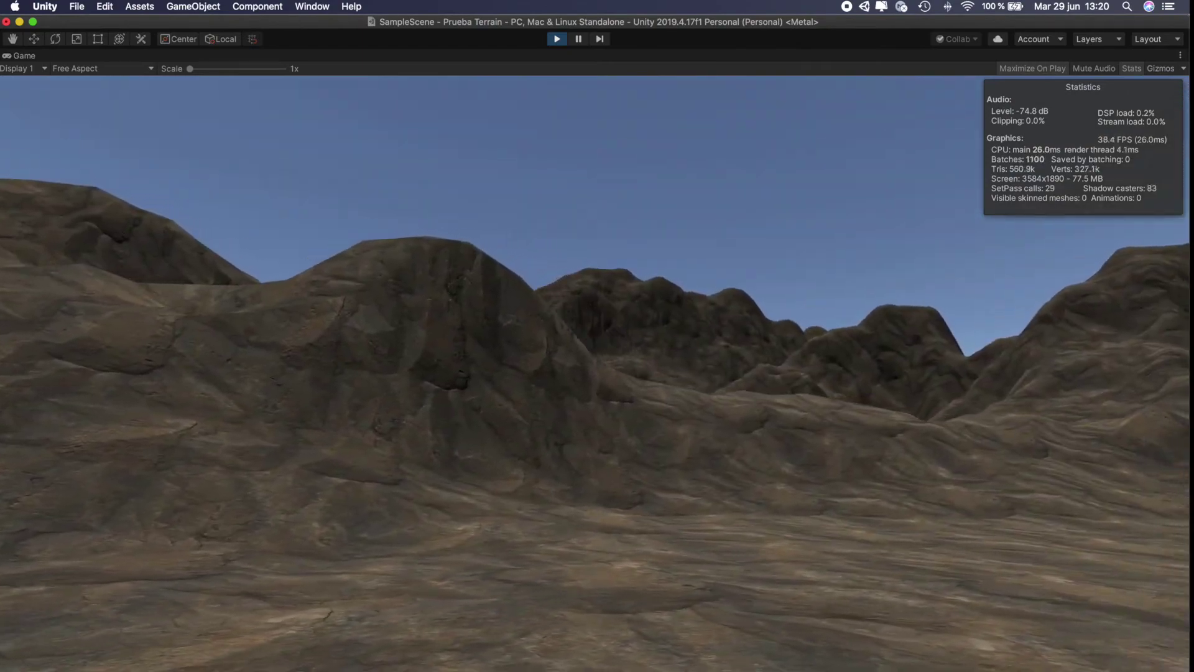
pyautogui.press('w')
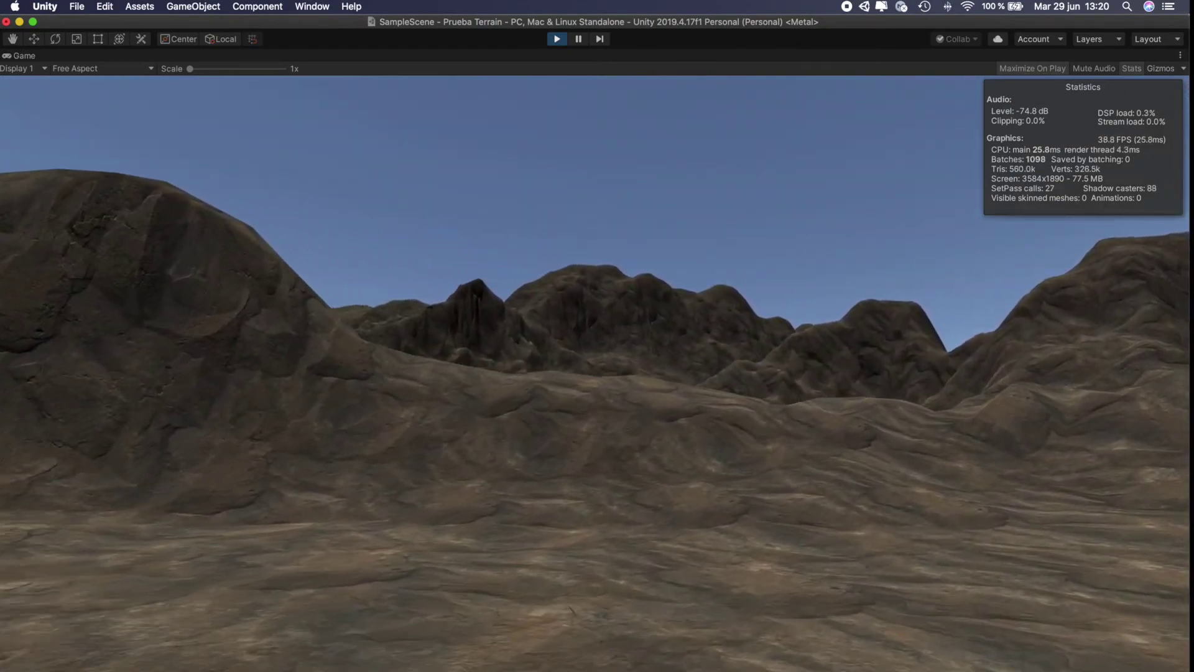
pyautogui.press('w')
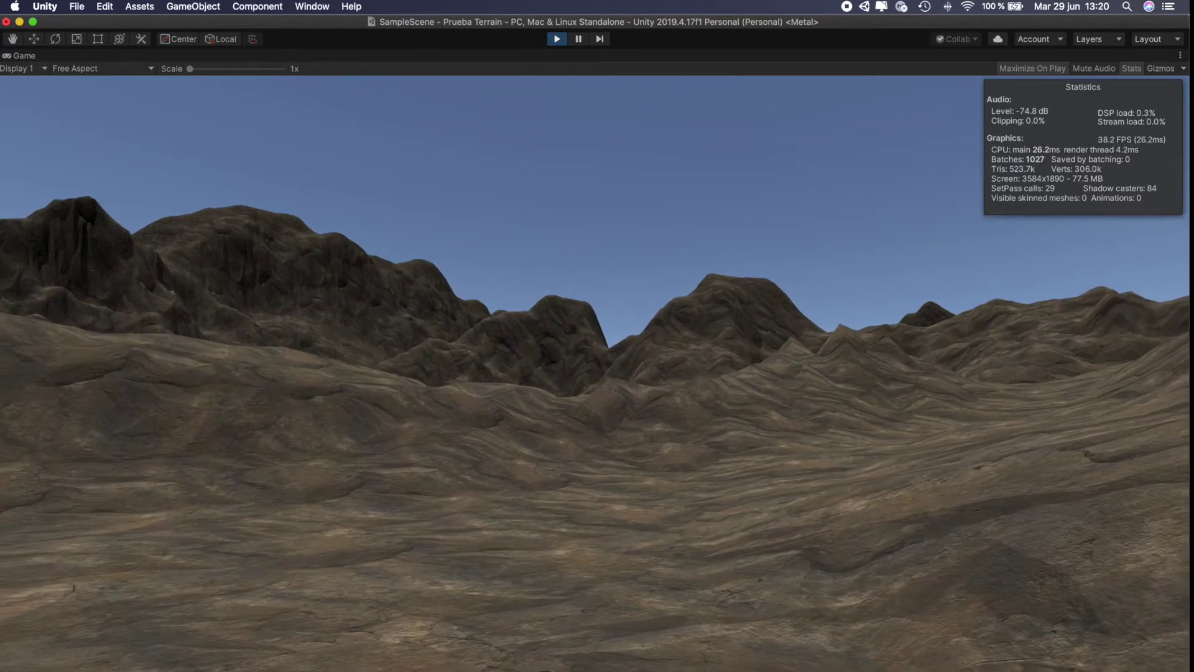
pyautogui.press('w')
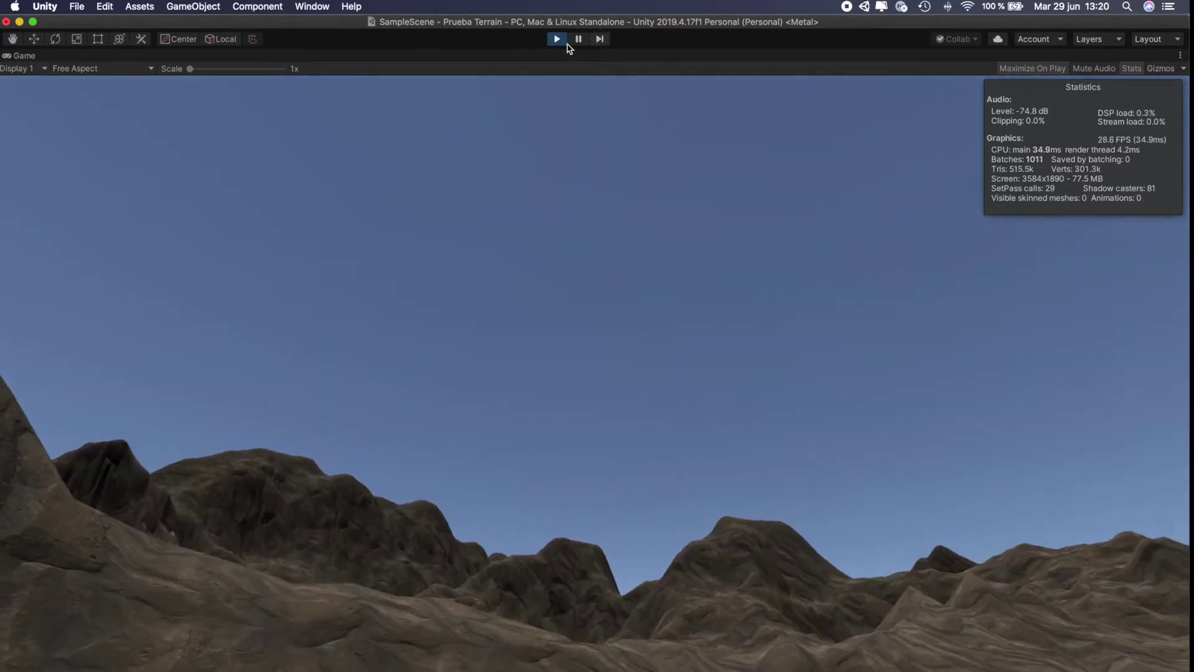
pyautogui.moveTo(587, 101)
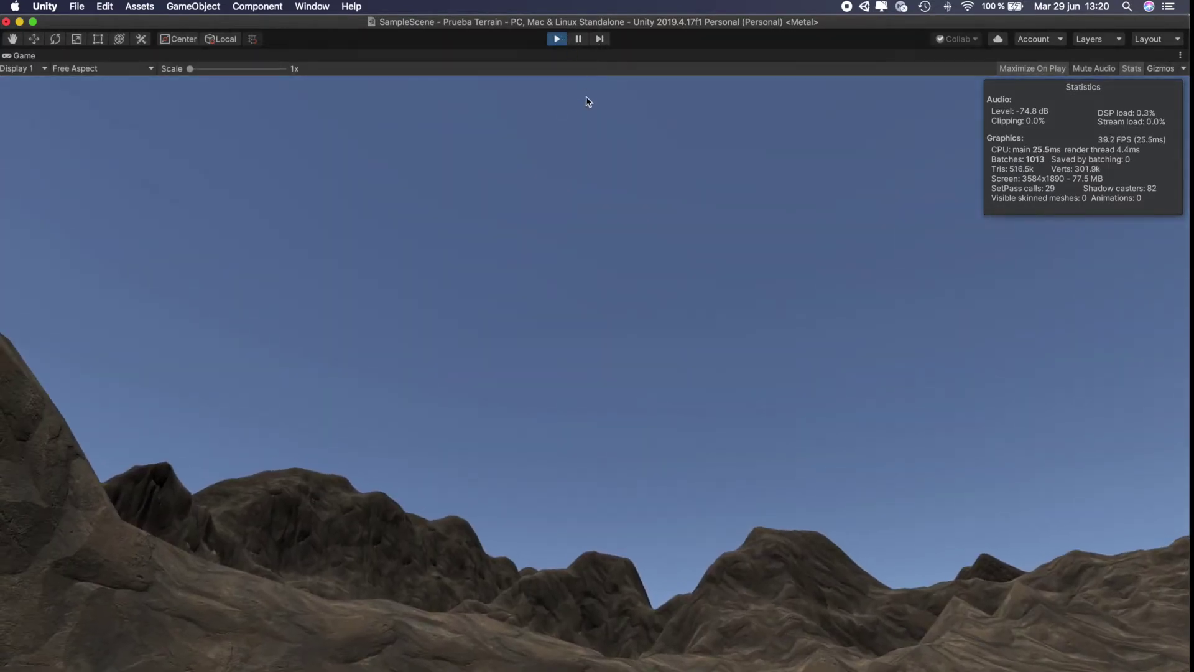
pyautogui.press('super+p')
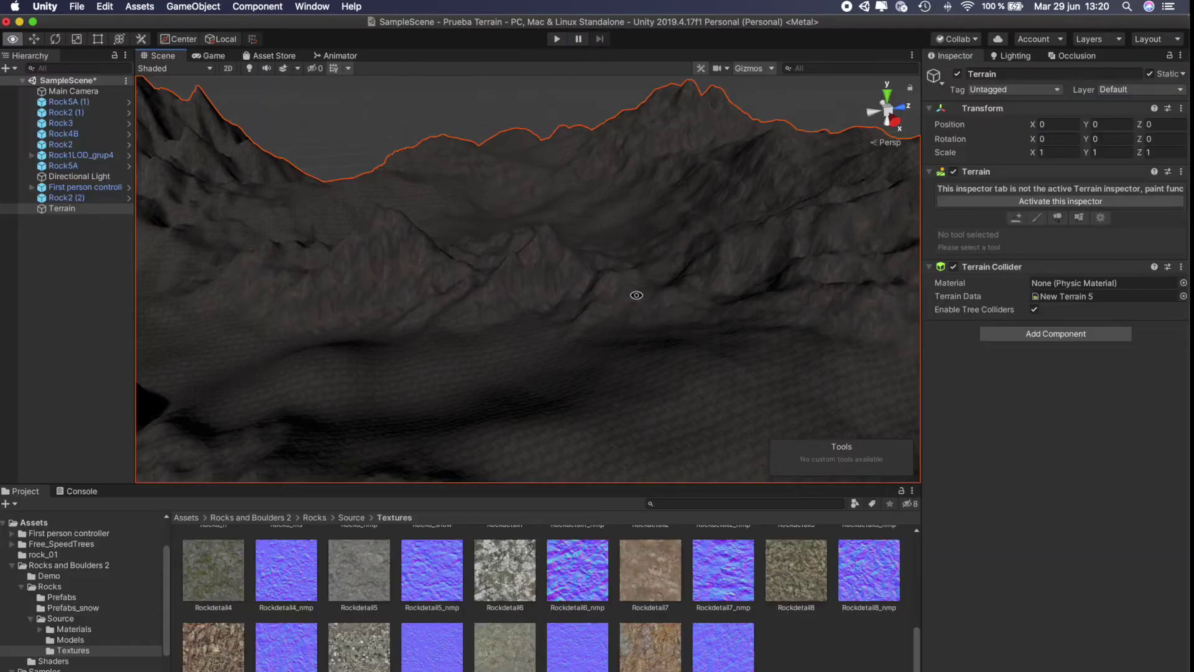
# Reframe the view above the rock props and reactivate the terrain Paint Texture settings.
pyautogui.moveTo(636, 295); pyautogui.dragTo(594, 317, button='right')
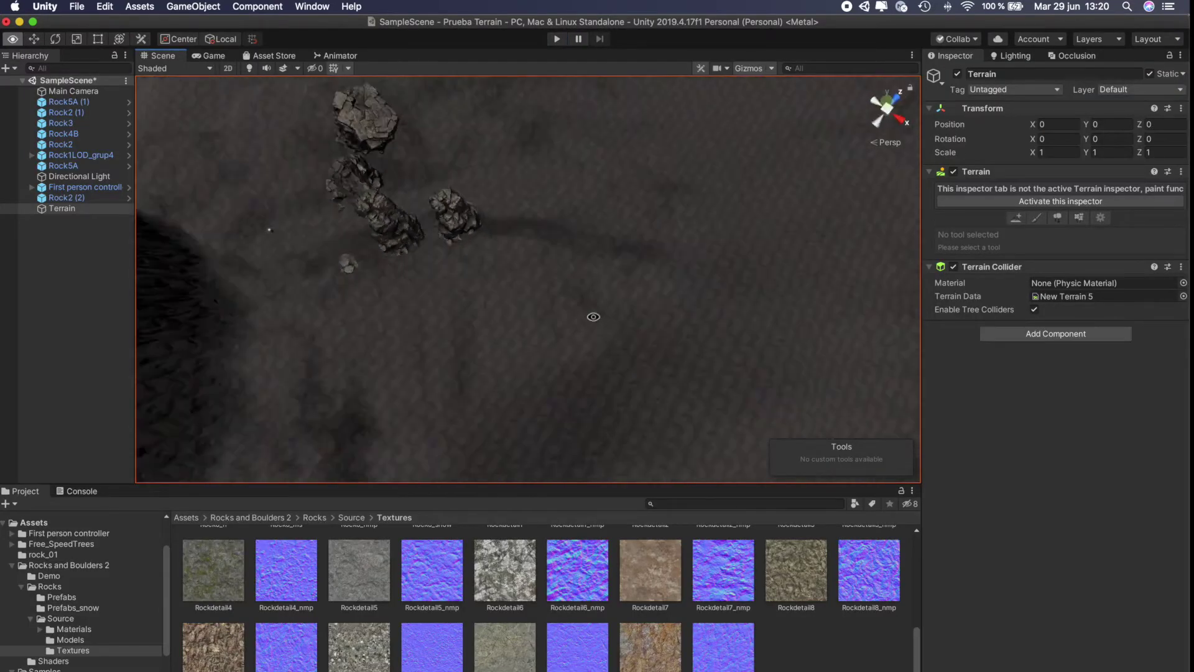
pyautogui.moveTo(594, 316); pyautogui.dragTo(815, 259, button='right')
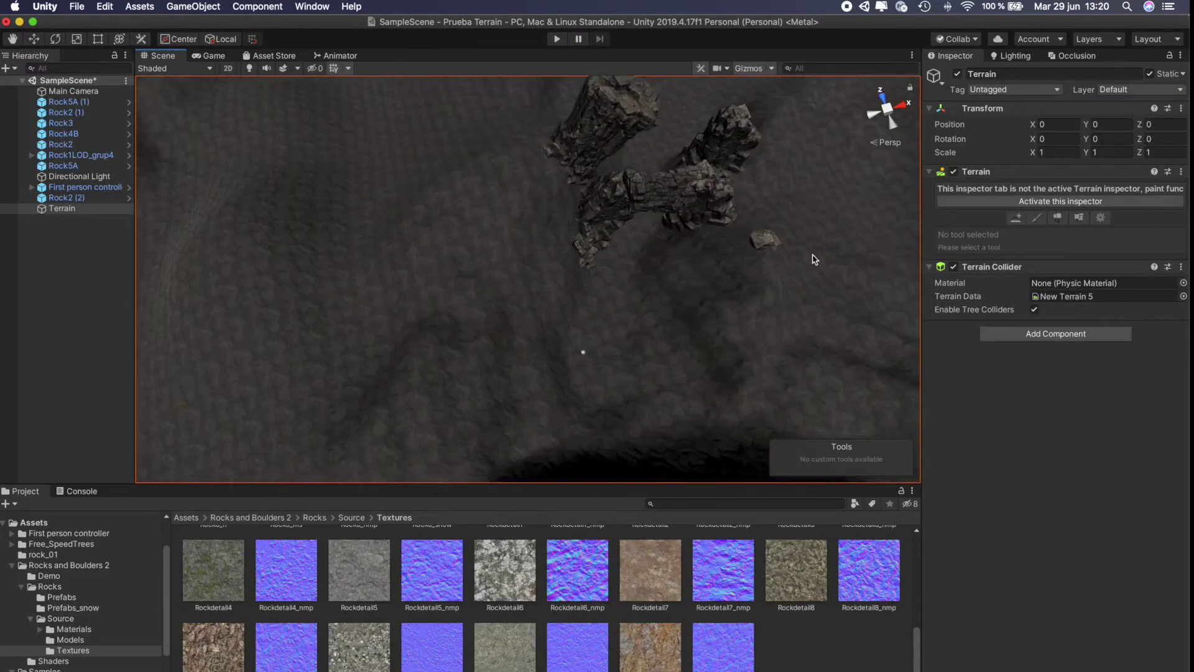
pyautogui.moveTo(814, 259)
pyautogui.mouseDown(button='middle')
pyautogui.moveTo(581, 267)
pyautogui.moveTo(520, 240)
pyautogui.mouseUp(button='middle')
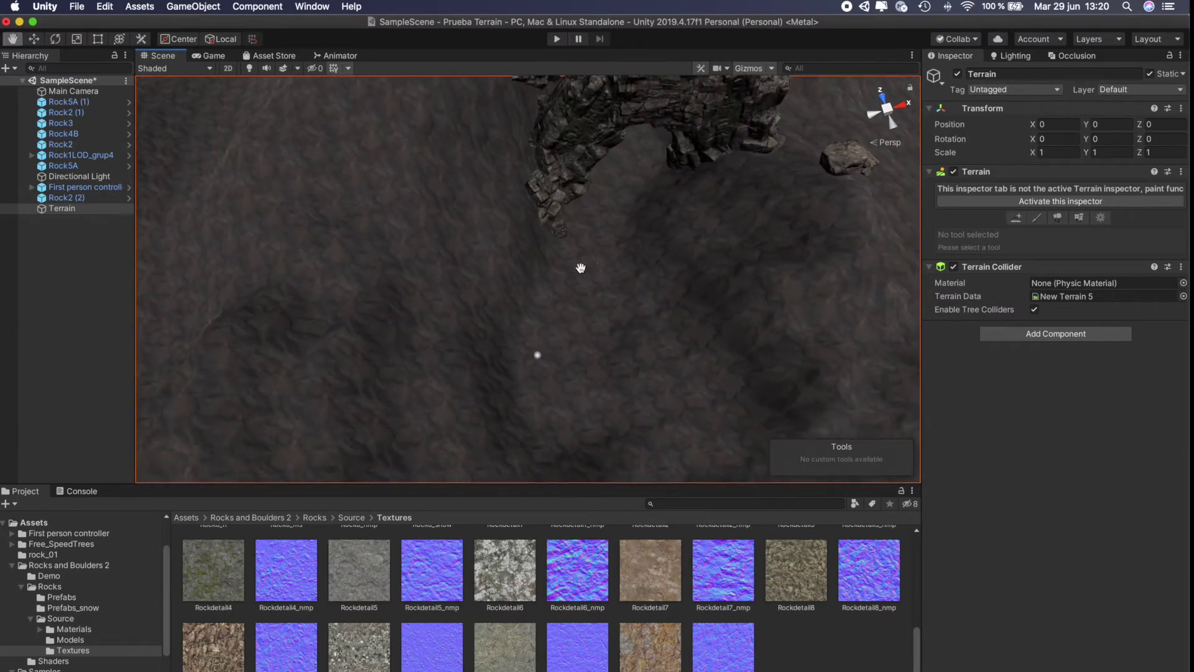
pyautogui.click(1077, 204)
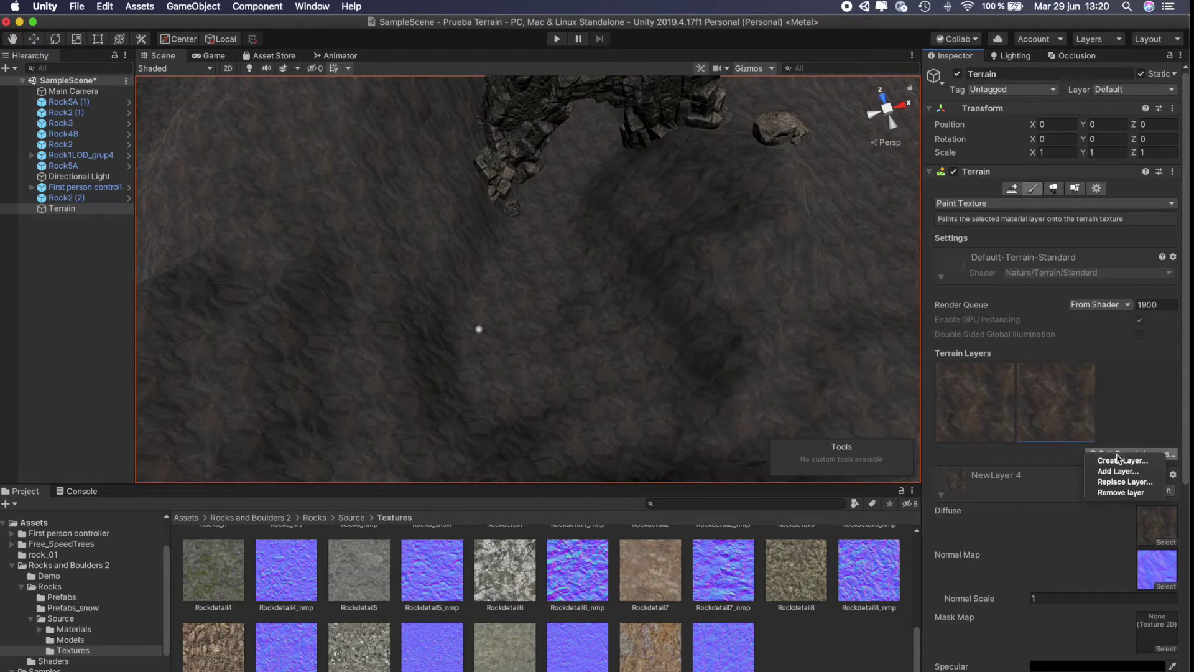
# Create a terrain layer from the Rockdetail7 texture and select it for painting.
pyautogui.click(1116, 461)
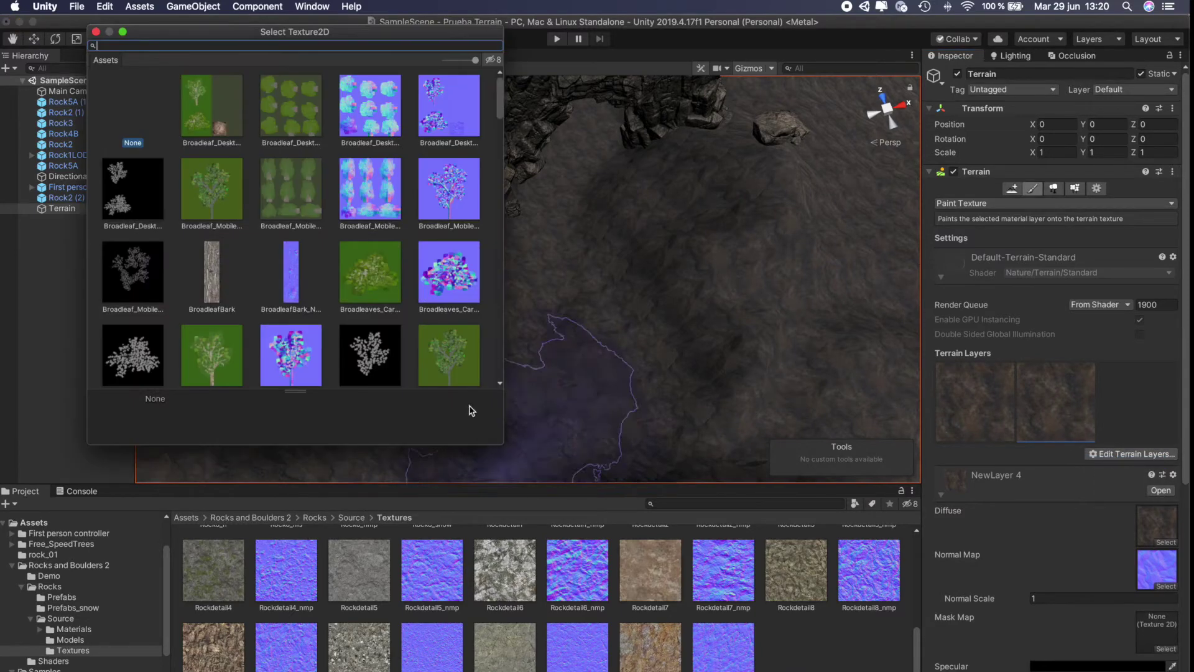
pyautogui.scroll(-3, 324, 251)
pyautogui.scroll(-3, 323, 252)
pyautogui.scroll(-3, 325, 240)
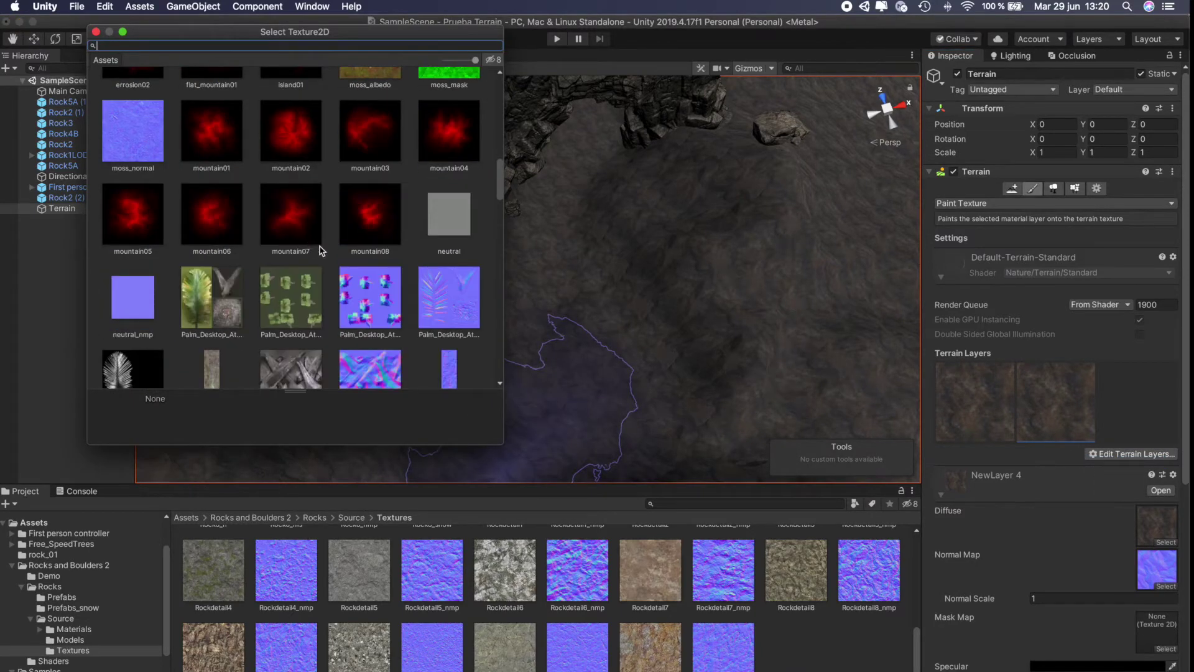
pyautogui.scroll(-3, 322, 250)
pyautogui.scroll(-3, 345, 214)
pyautogui.scroll(-3, 345, 214)
pyautogui.scroll(-3, 335, 232)
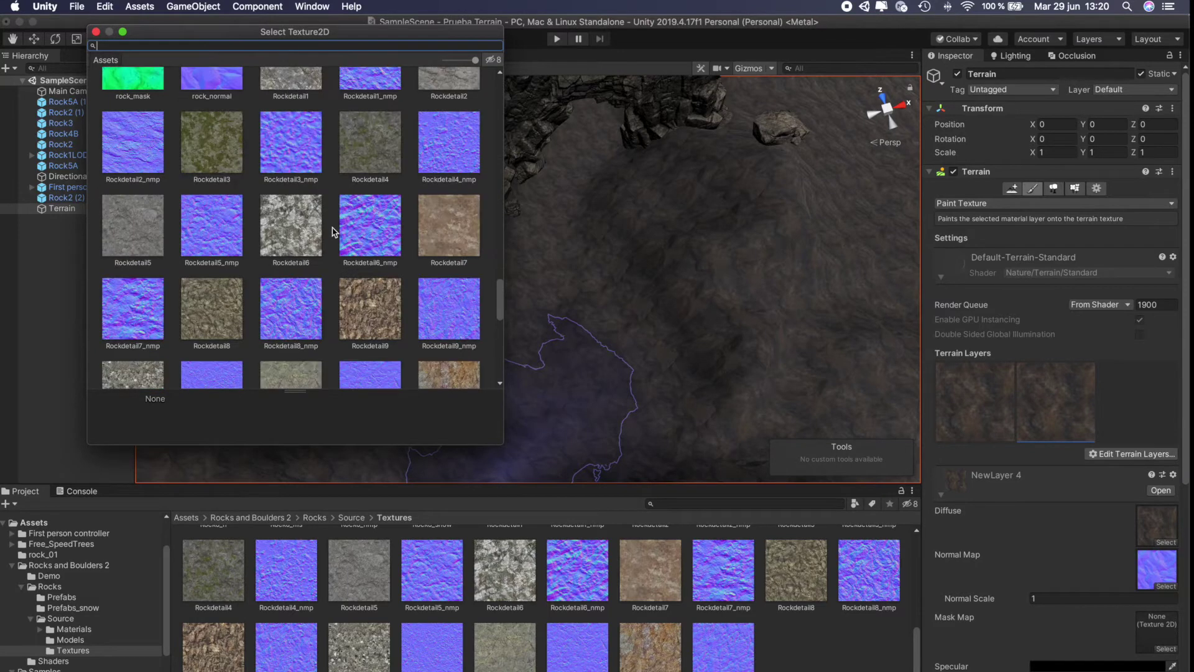
pyautogui.scroll(-2, 349, 222)
pyautogui.scroll(-1, 373, 209)
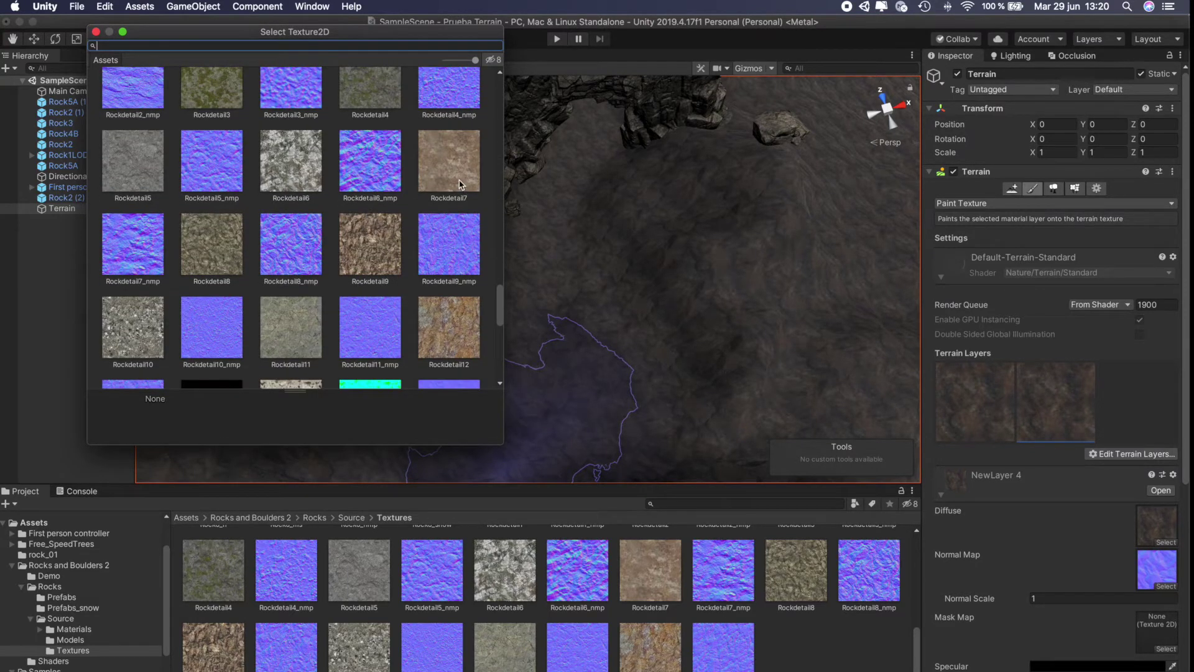
pyautogui.doubleClick(460, 184)
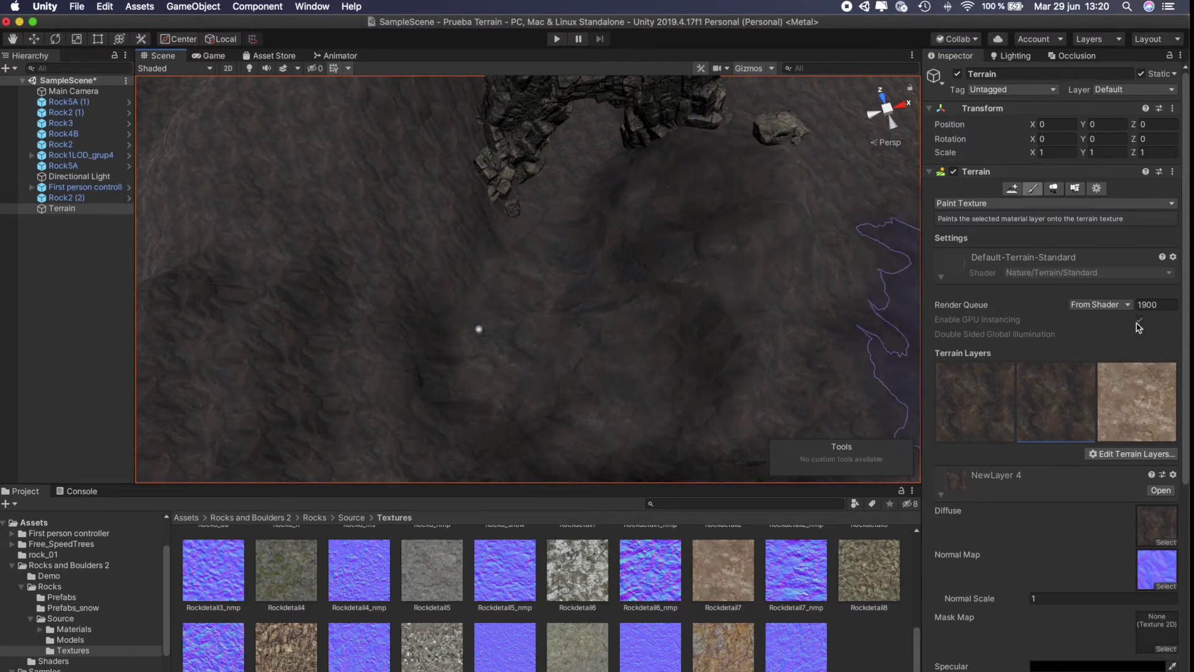
pyautogui.click(1138, 402)
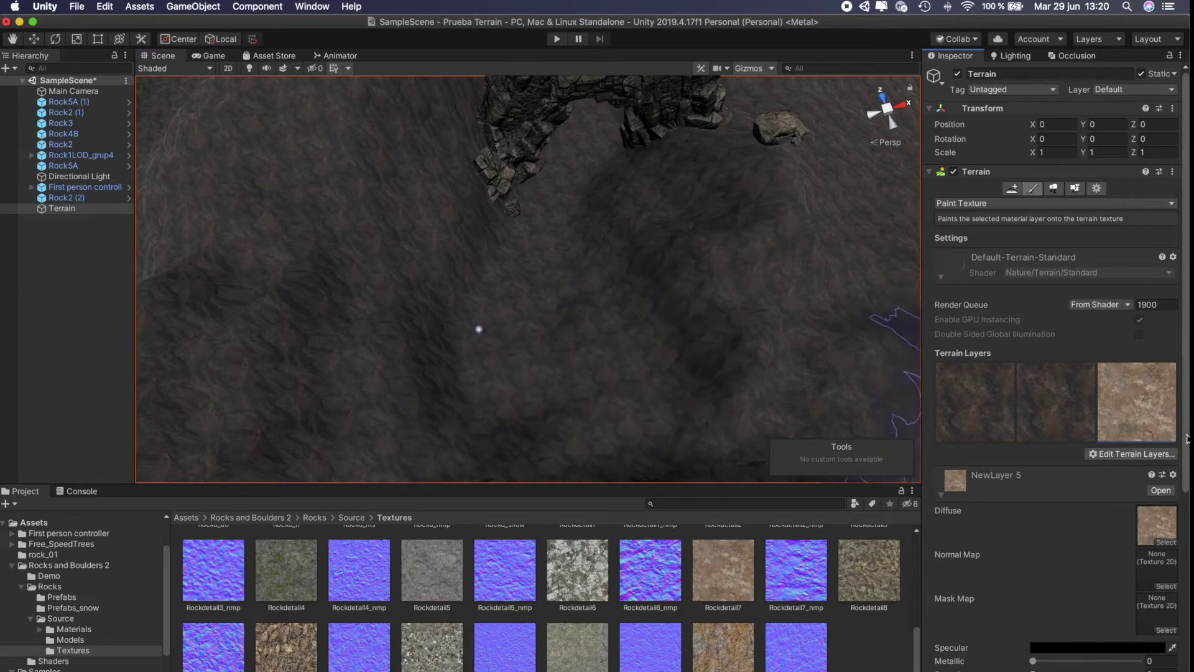
# Paint a light Rockdetail7 path from the lower middle of the terrain toward the large rocks.
pyautogui.scroll(-5, 1060, 292)
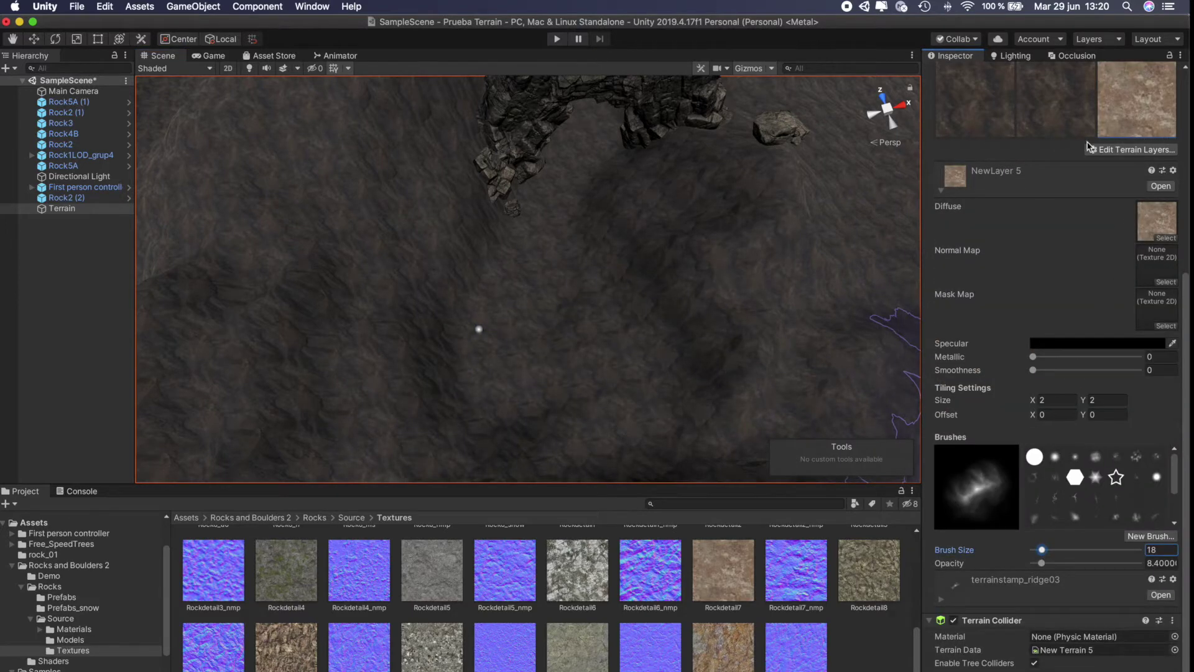
pyautogui.moveTo(560, 311)
pyautogui.mouseDown()
pyautogui.moveTo(522, 349)
pyautogui.moveTo(609, 427)
pyautogui.mouseUp()
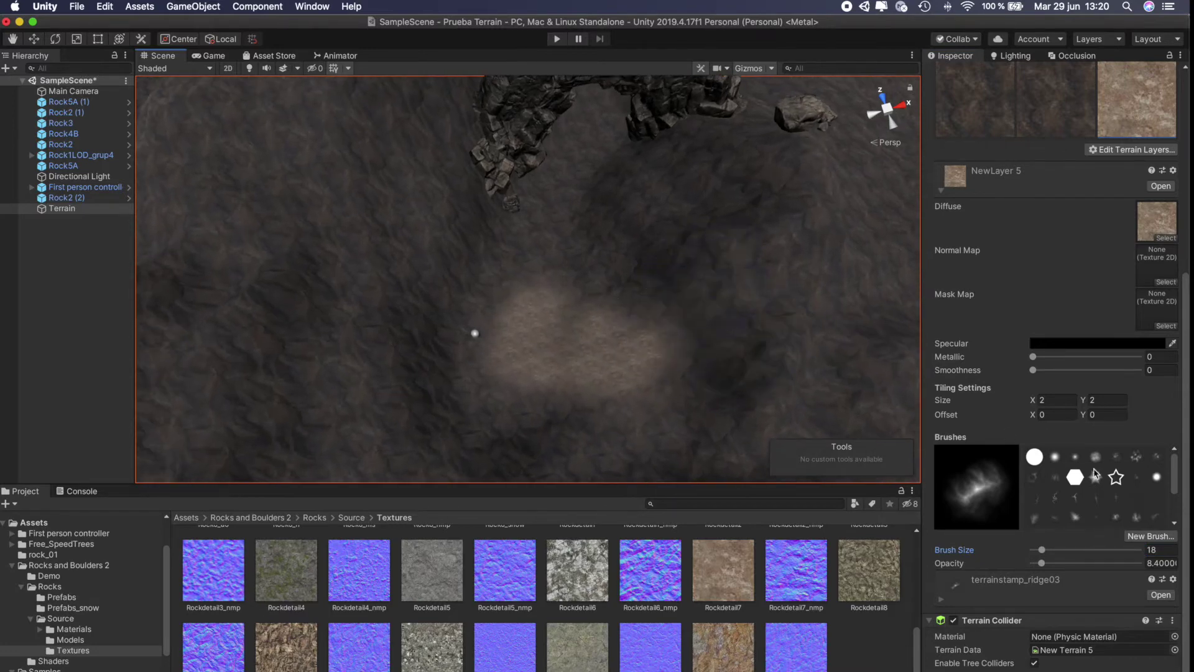
pyautogui.moveTo(522, 373)
pyautogui.mouseDown()
pyautogui.moveTo(545, 411)
pyautogui.moveTo(610, 289)
pyautogui.mouseUp()
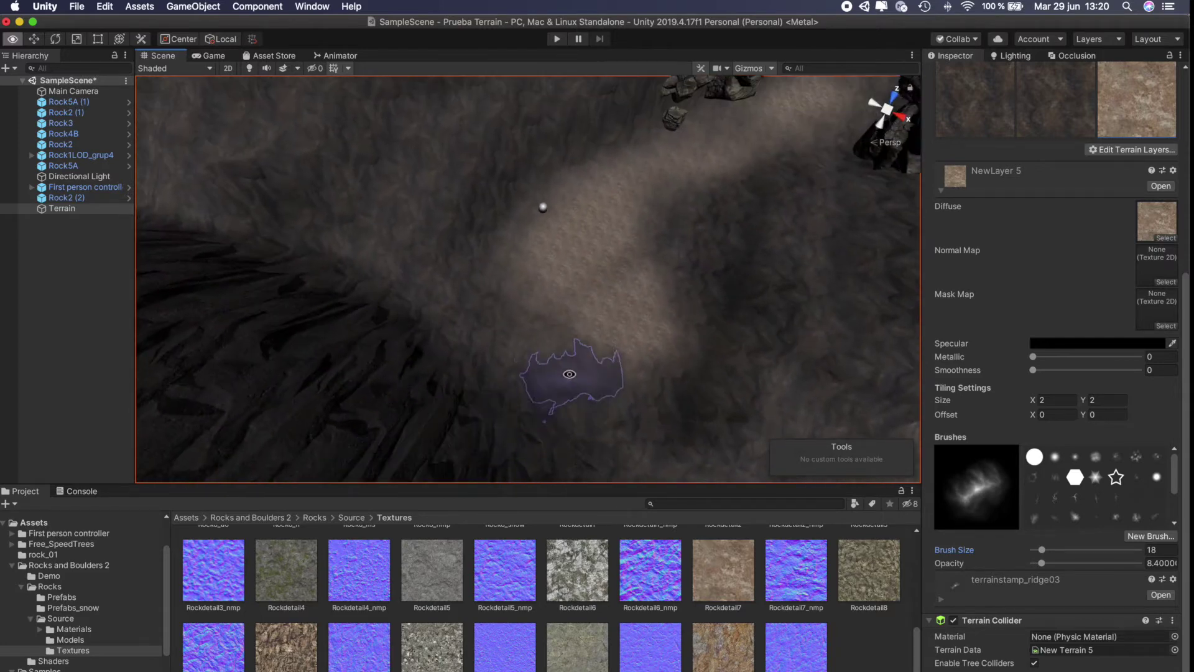
pyautogui.moveTo(610, 289); pyautogui.dragTo(349, 373, button='middle')
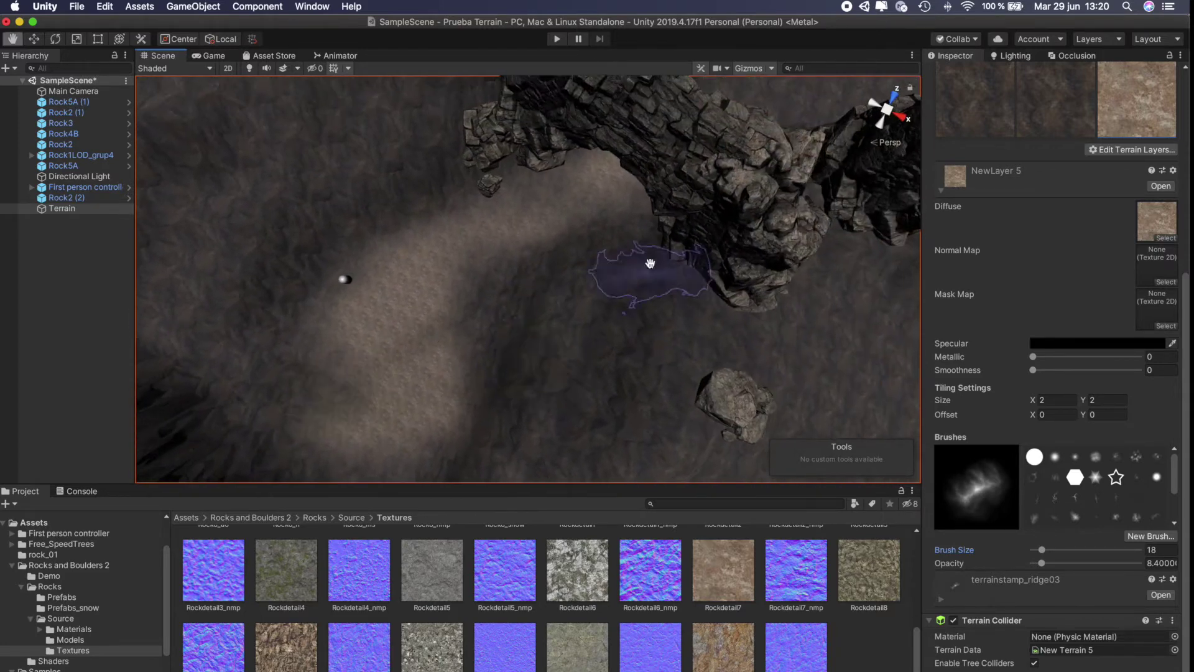
pyautogui.moveTo(650, 261); pyautogui.dragTo(379, 440, button='middle')
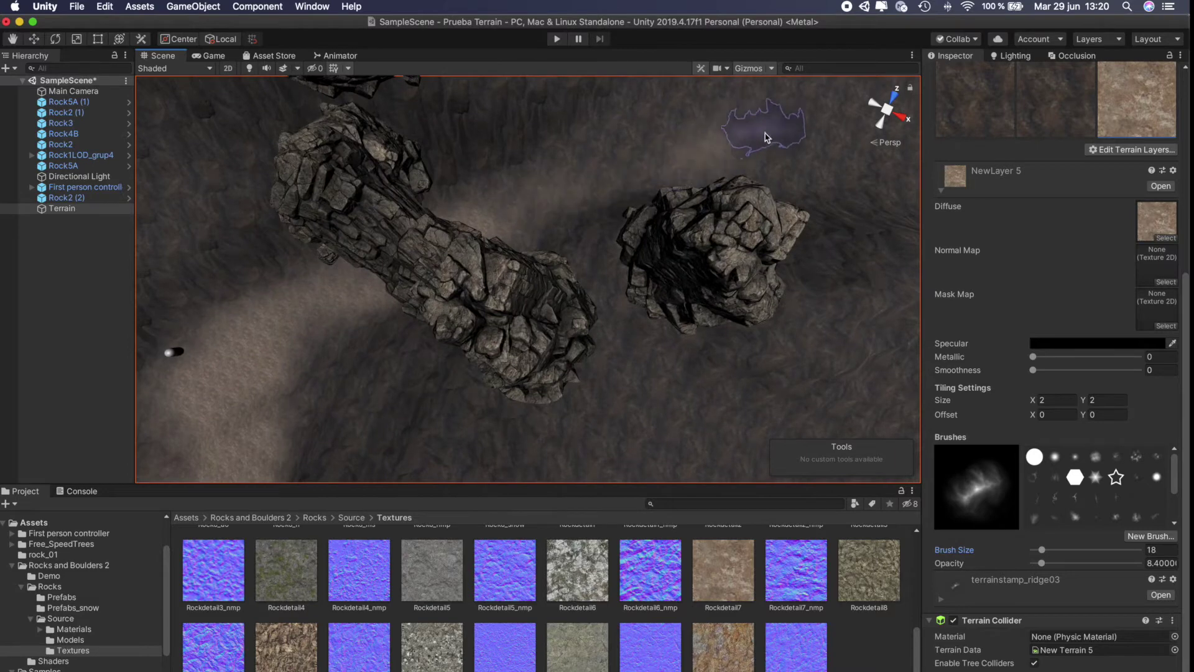
pyautogui.moveTo(760, 125); pyautogui.dragTo(223, 410, button='middle')
pyautogui.scroll(3, 616, 293)
pyautogui.scroll(3, 614, 269)
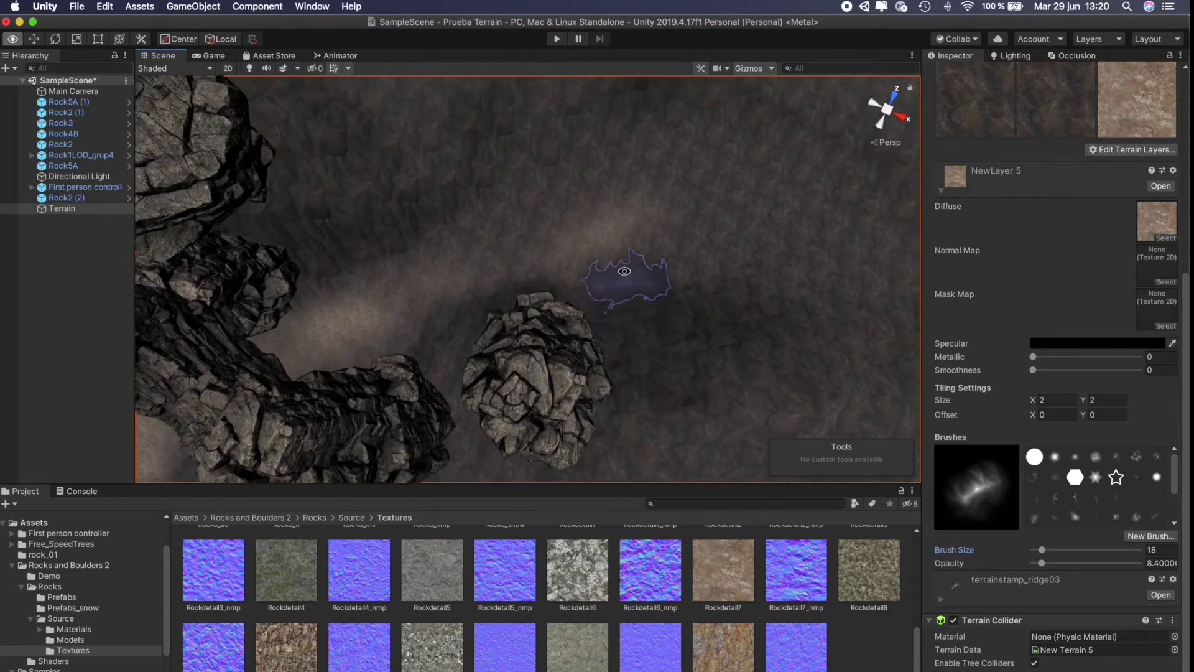
pyautogui.scroll(2, 620, 245)
# Paint more Rockdetail7 beside the large rocks and check the painted path from above.
pyautogui.moveTo(722, 238); pyautogui.dragTo(630, 284)
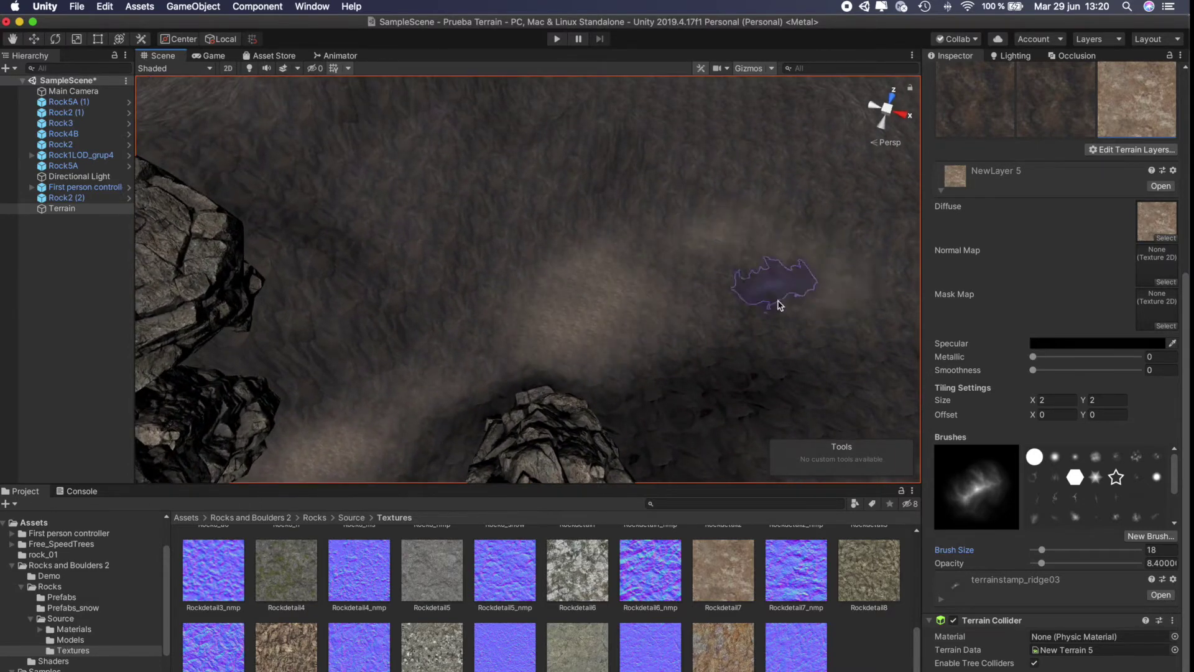
pyautogui.keyDown('alt'); pyautogui.moveTo(468, 358); pyautogui.dragTo(773, 306); pyautogui.keyUp('alt')
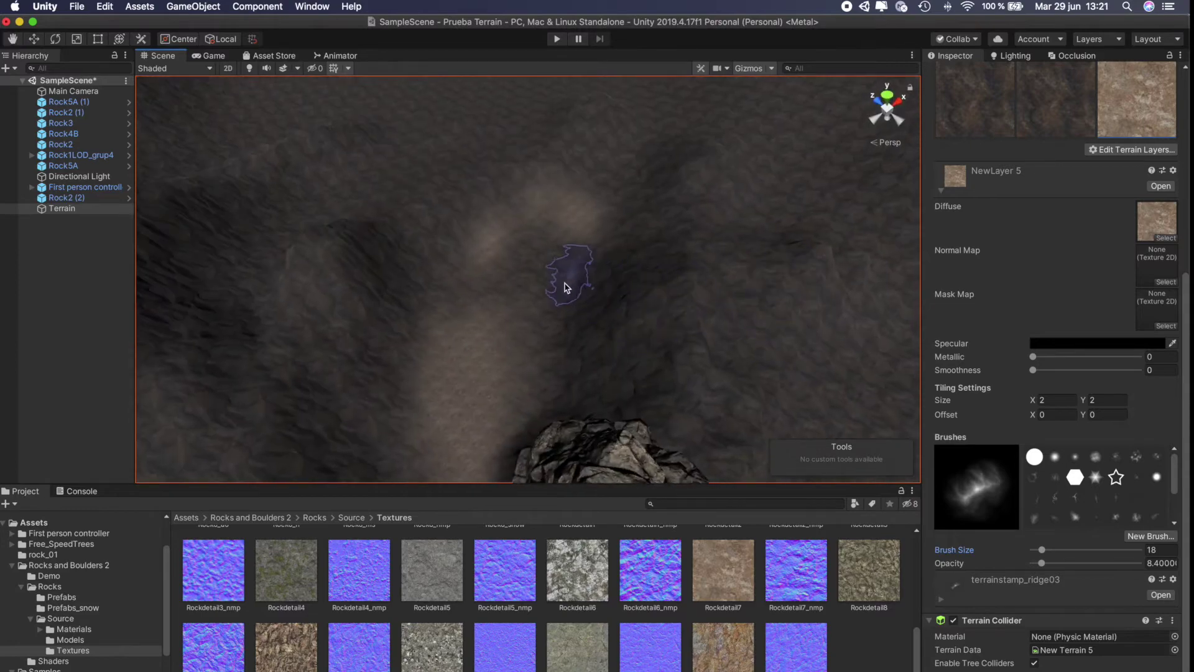
pyautogui.moveTo(526, 255); pyautogui.dragTo(607, 328, button='middle')
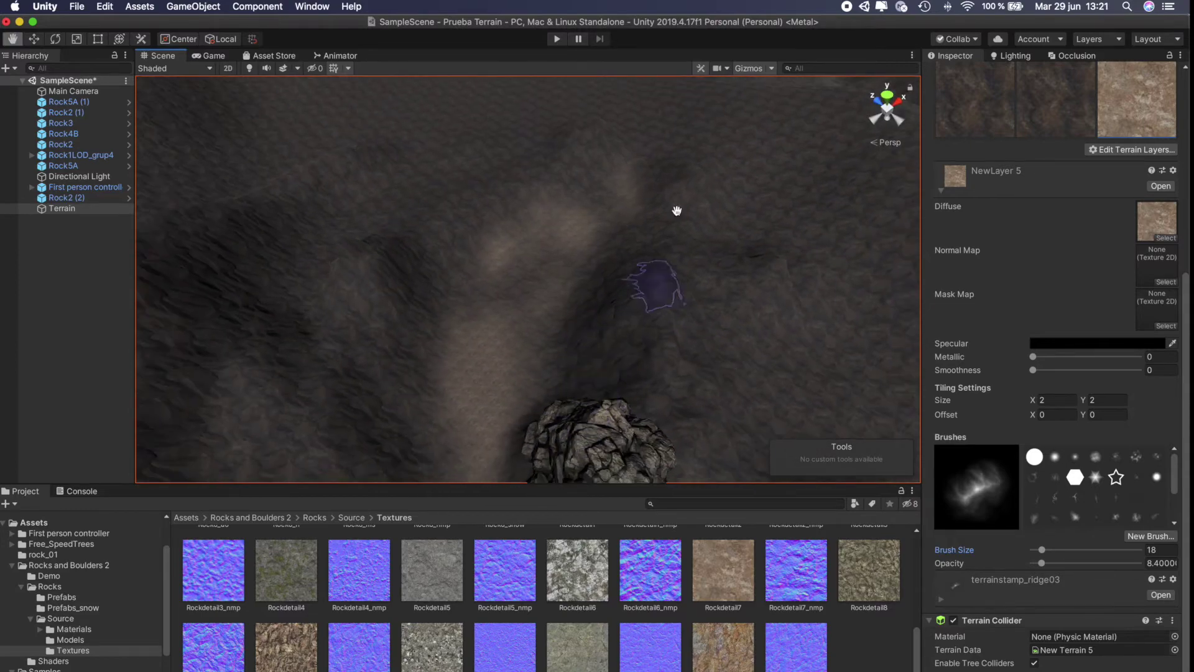
pyautogui.keyDown('alt'); pyautogui.moveTo(607, 328); pyautogui.dragTo(555, 129); pyautogui.keyUp('alt')
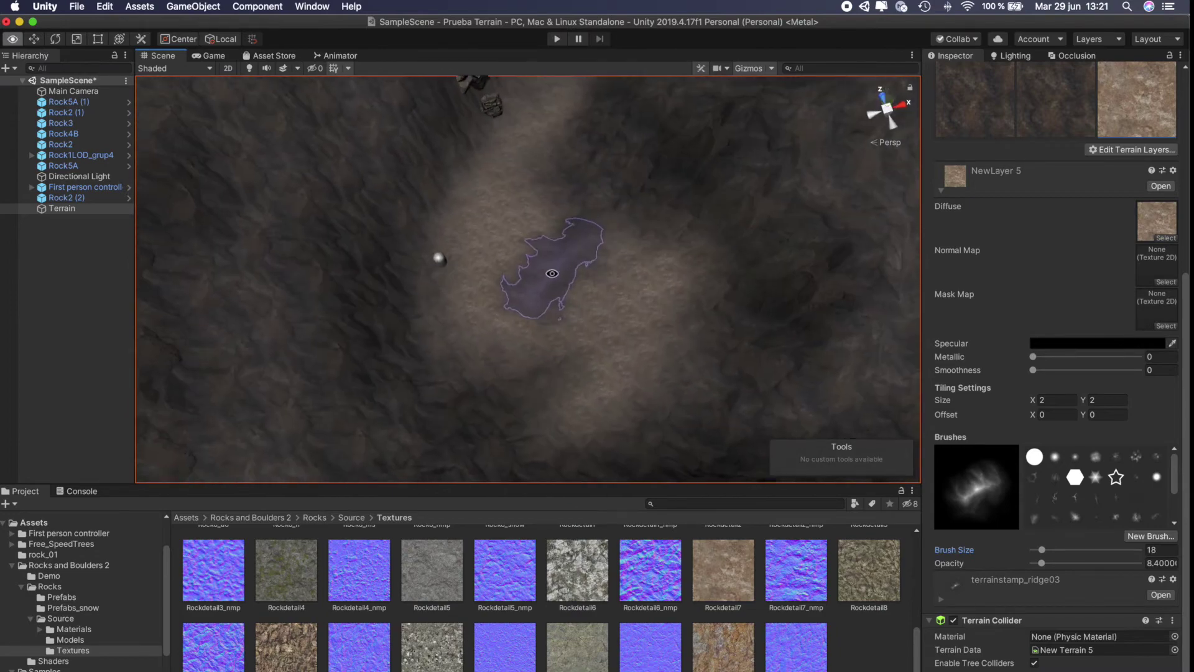
pyautogui.keyDown('alt'); pyautogui.moveTo(556, 128); pyautogui.dragTo(550, 289); pyautogui.keyUp('alt')
pyautogui.scroll(3, 574, 321)
pyautogui.scroll(3, 575, 299)
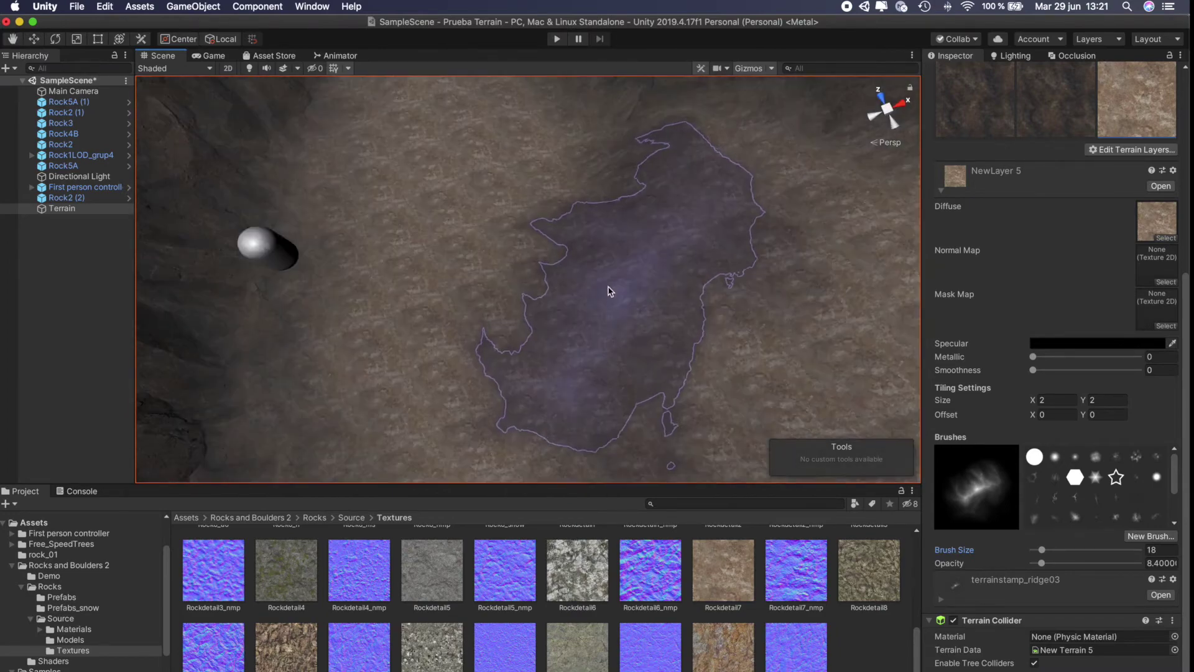
pyautogui.scroll(3, 576, 274)
pyautogui.scroll(2, 578, 264)
pyautogui.scroll(-5, 578, 264)
pyautogui.moveTo(578, 263)
pyautogui.keyDown('alt'); pyautogui.mouseDown()
pyautogui.moveTo(571, 213)
pyautogui.moveTo(757, 366)
pyautogui.mouseUp(); pyautogui.keyUp('alt')
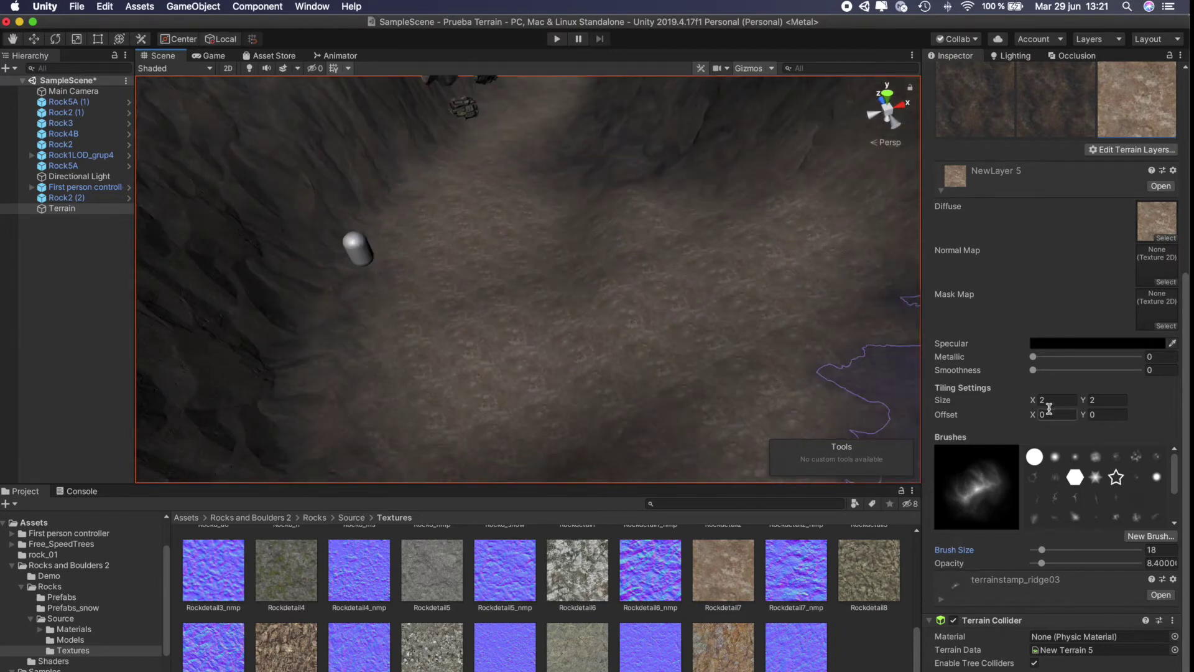
# Set NewLayer 5's tiling size to 6 by 6.
pyautogui.write('6')
pyautogui.click(1094, 401)
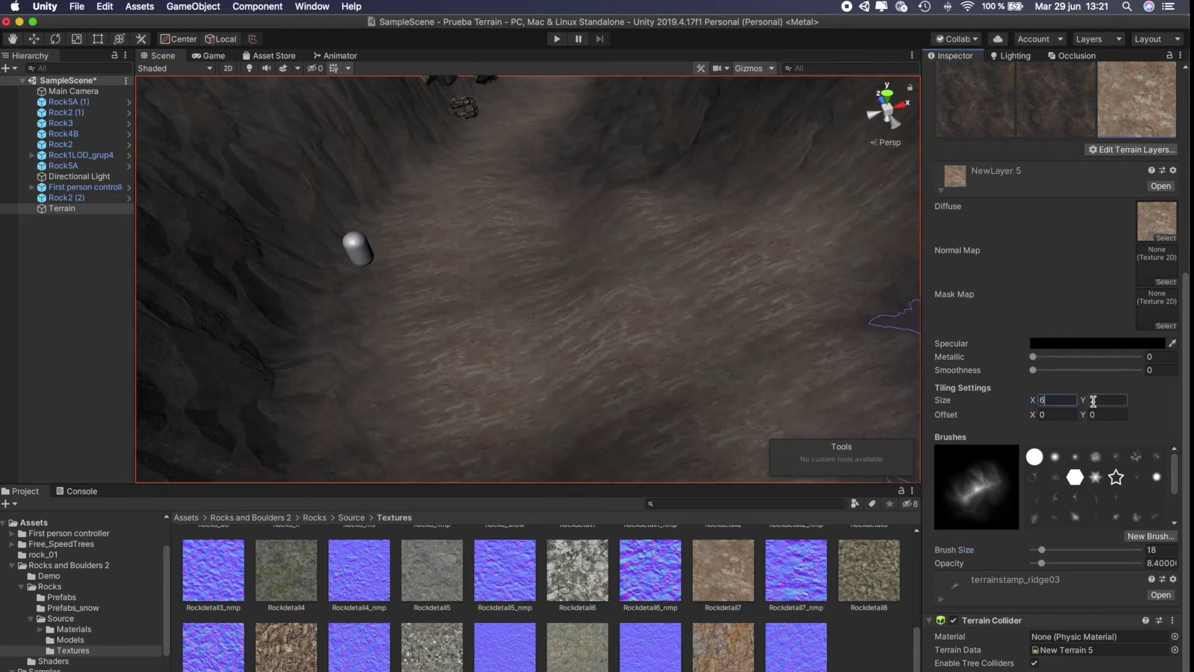
pyautogui.write('6')
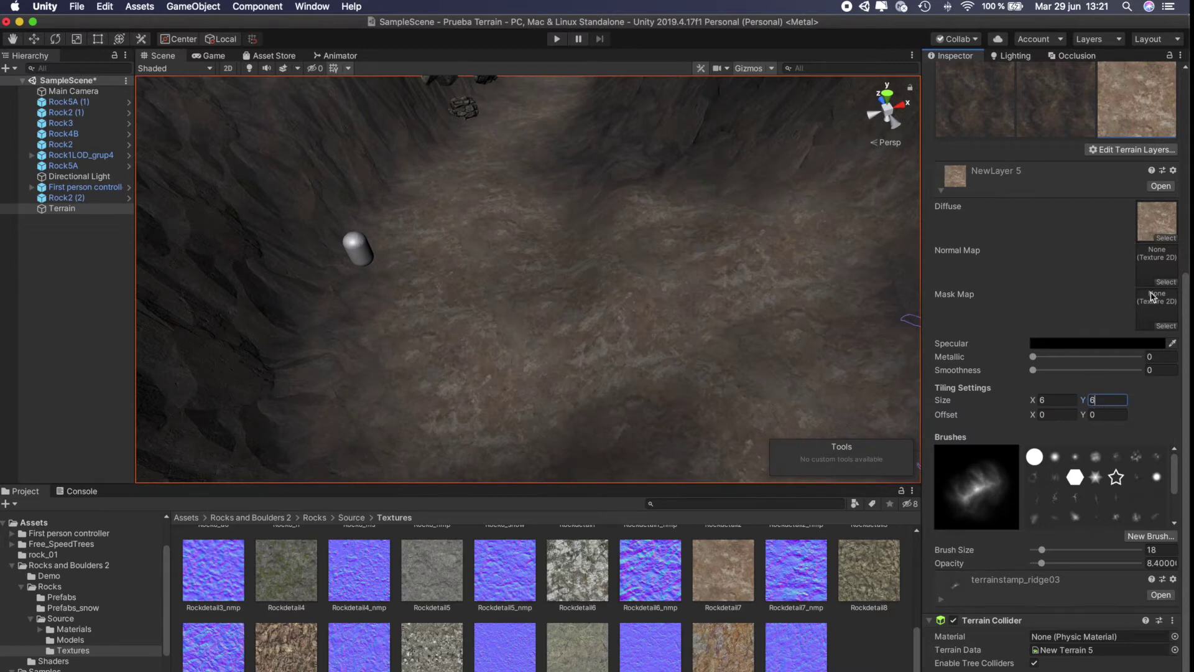
# Assign Rockdetail7_nmp as NewLayer 5's normal map.
pyautogui.click(1166, 284)
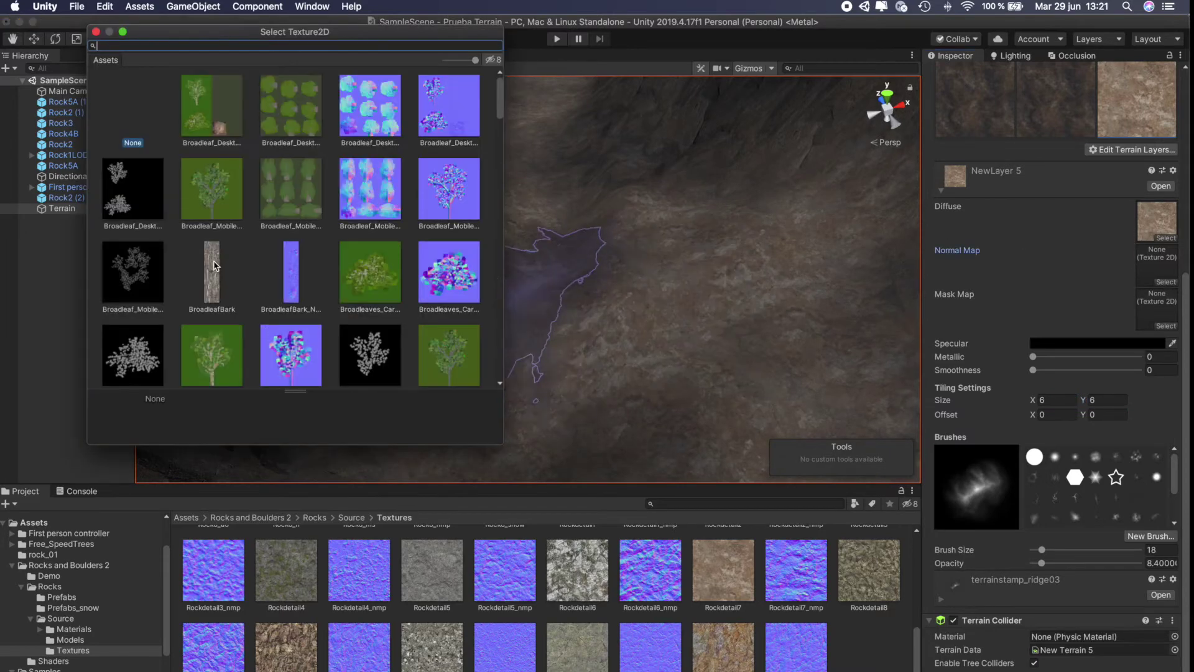
pyautogui.scroll(-3, 275, 234)
pyautogui.scroll(-5, 276, 234)
pyautogui.scroll(-5, 288, 235)
pyautogui.scroll(-5, 292, 237)
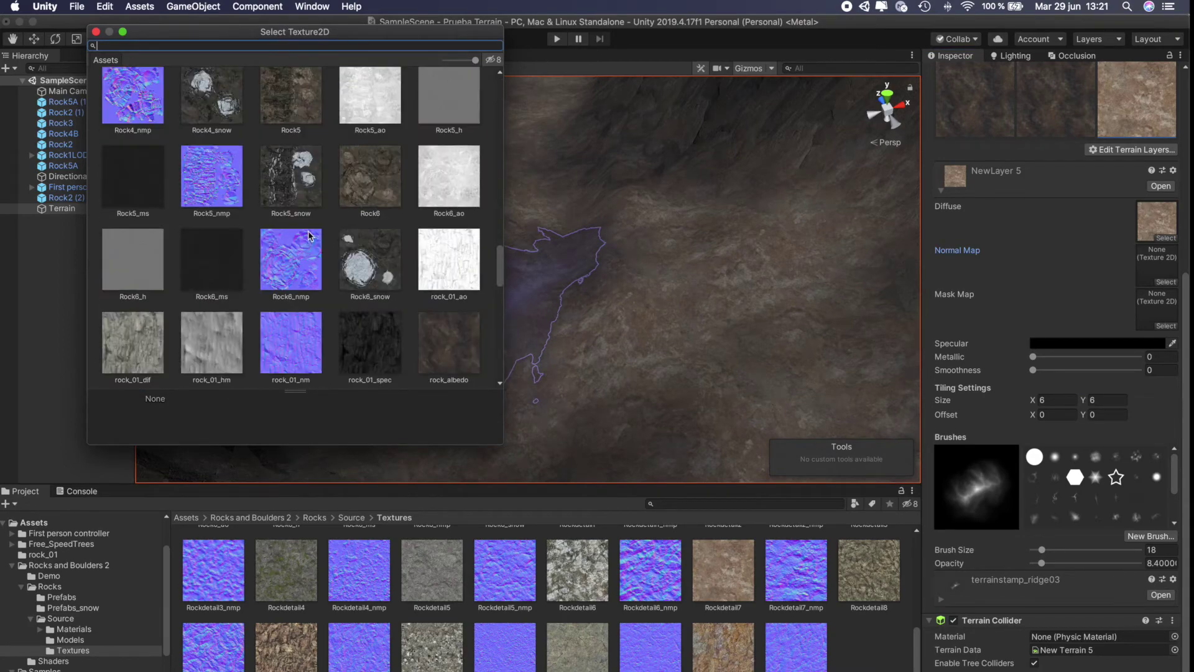
pyautogui.scroll(-5, 305, 243)
pyautogui.scroll(2, 314, 247)
pyautogui.scroll(2, 317, 248)
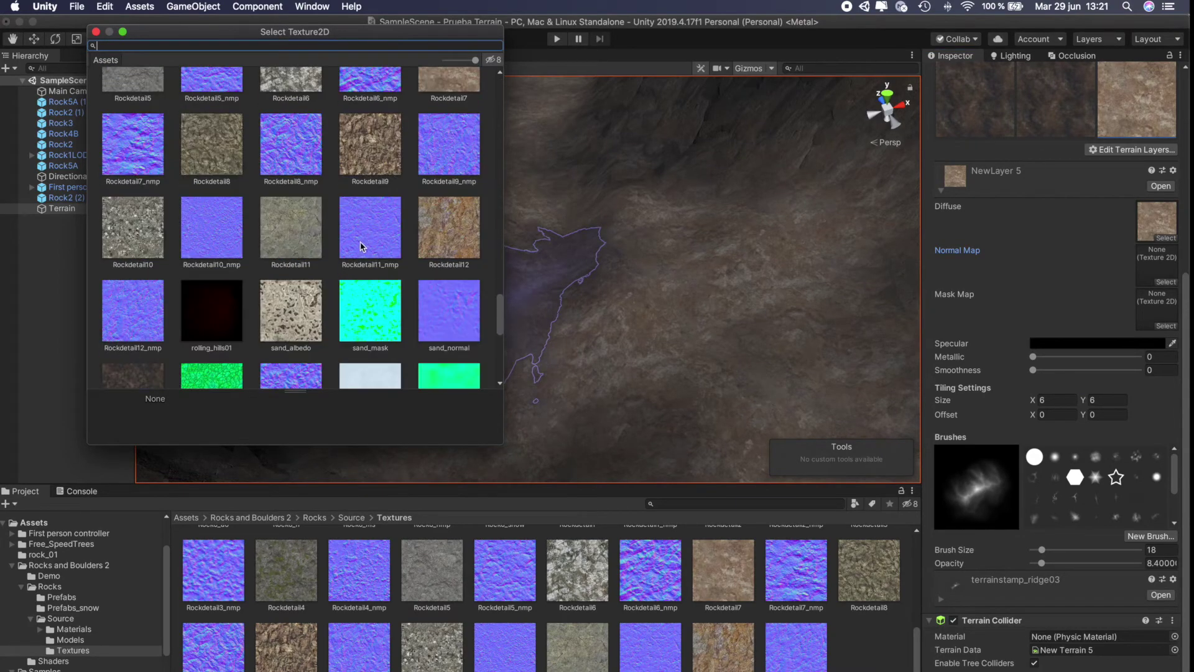
pyautogui.scroll(2, 358, 255)
pyautogui.doubleClick(160, 216)
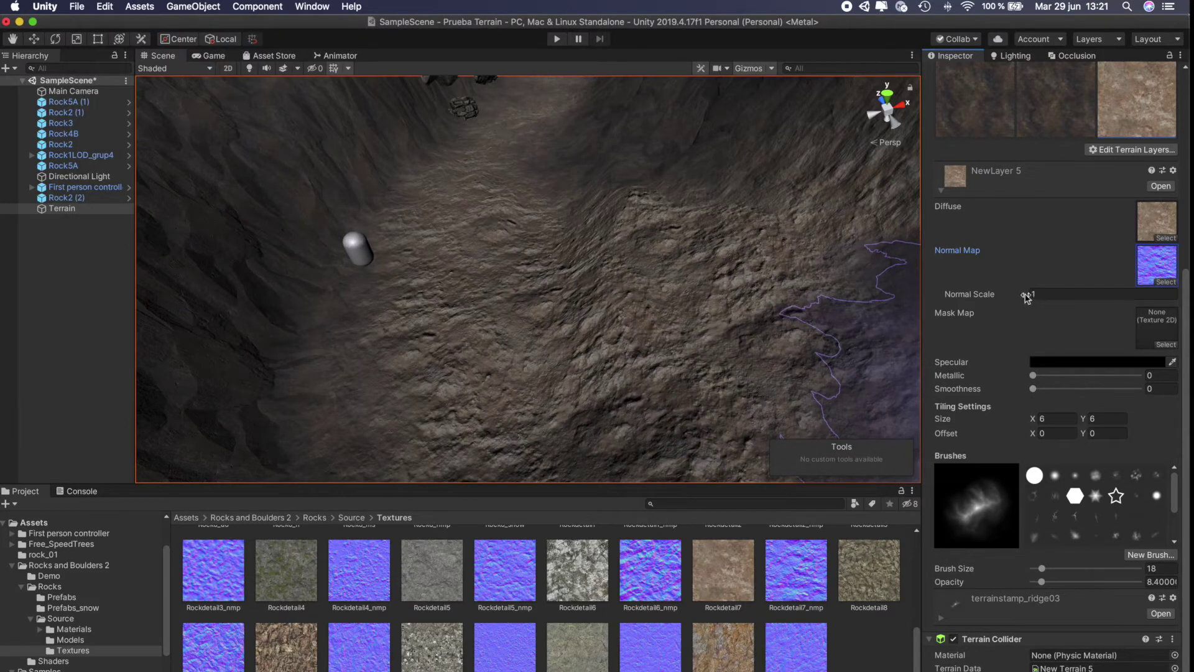
# Lower NewLayer 5's Normal Scale to 0.63.
pyautogui.moveTo(1023, 298); pyautogui.dragTo(1022, 300)
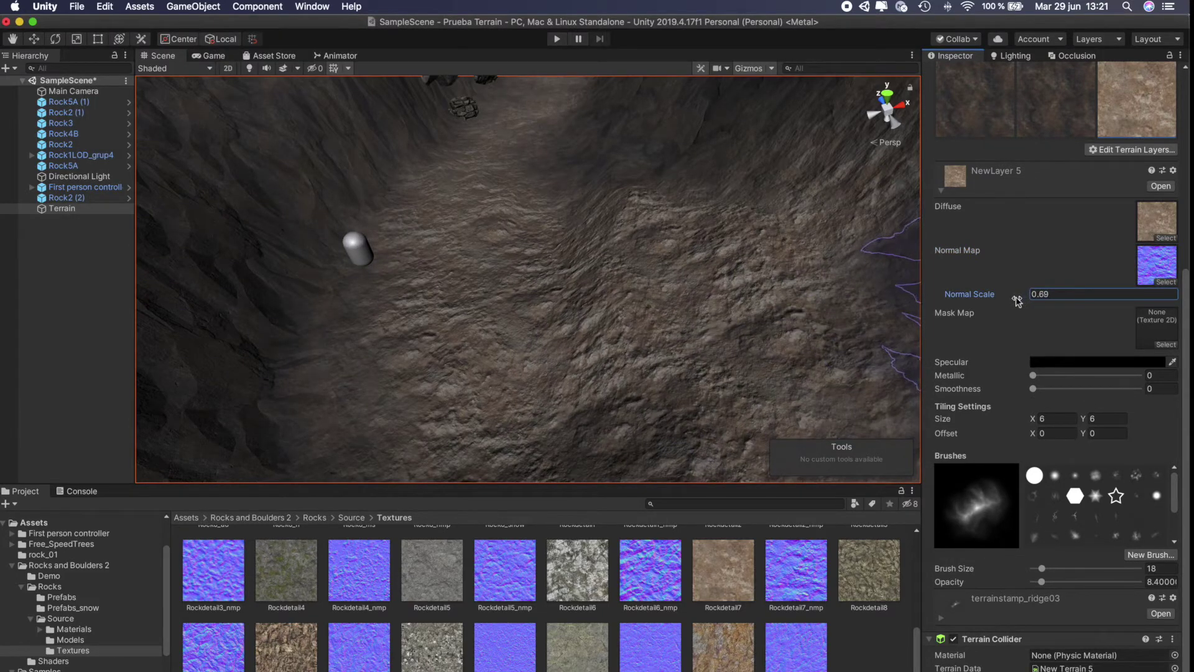
pyautogui.moveTo(473, 411)
pyautogui.keyDown('alt'); pyautogui.mouseDown()
pyautogui.moveTo(707, 345)
pyautogui.moveTo(573, 210)
pyautogui.mouseUp(); pyautogui.keyUp('alt')
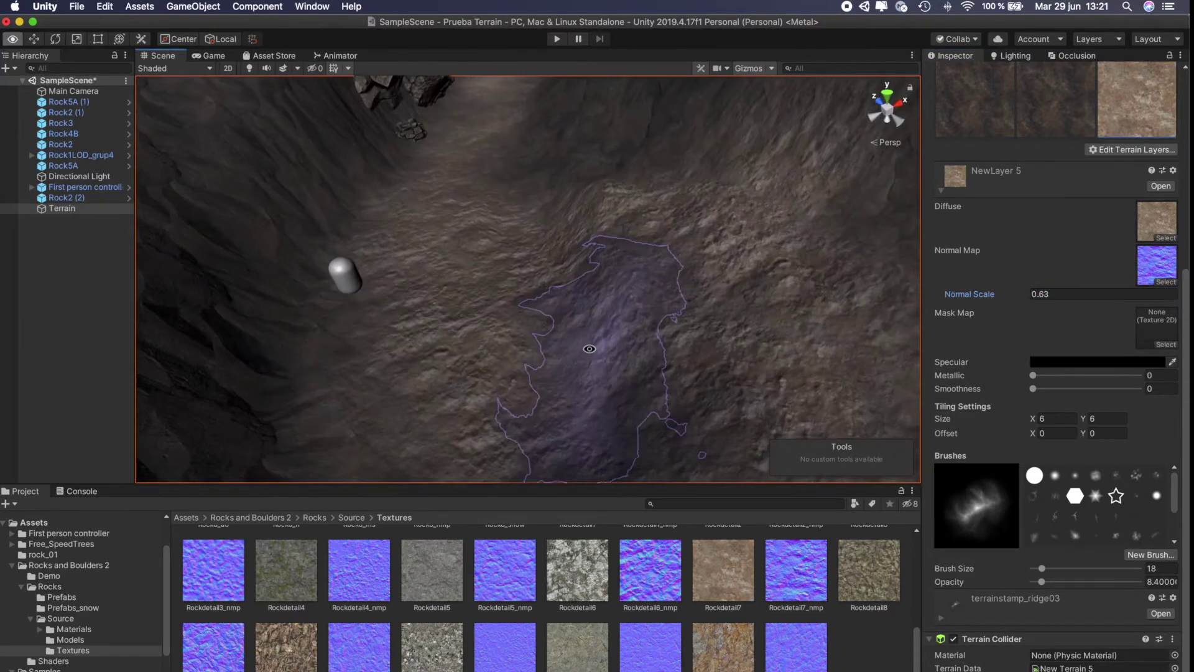
pyautogui.keyDown('alt'); pyautogui.moveTo(572, 210); pyautogui.dragTo(858, 187); pyautogui.keyUp('alt')
pyautogui.scroll(5, 1050, 229)
pyautogui.scroll(-5, 1120, 421)
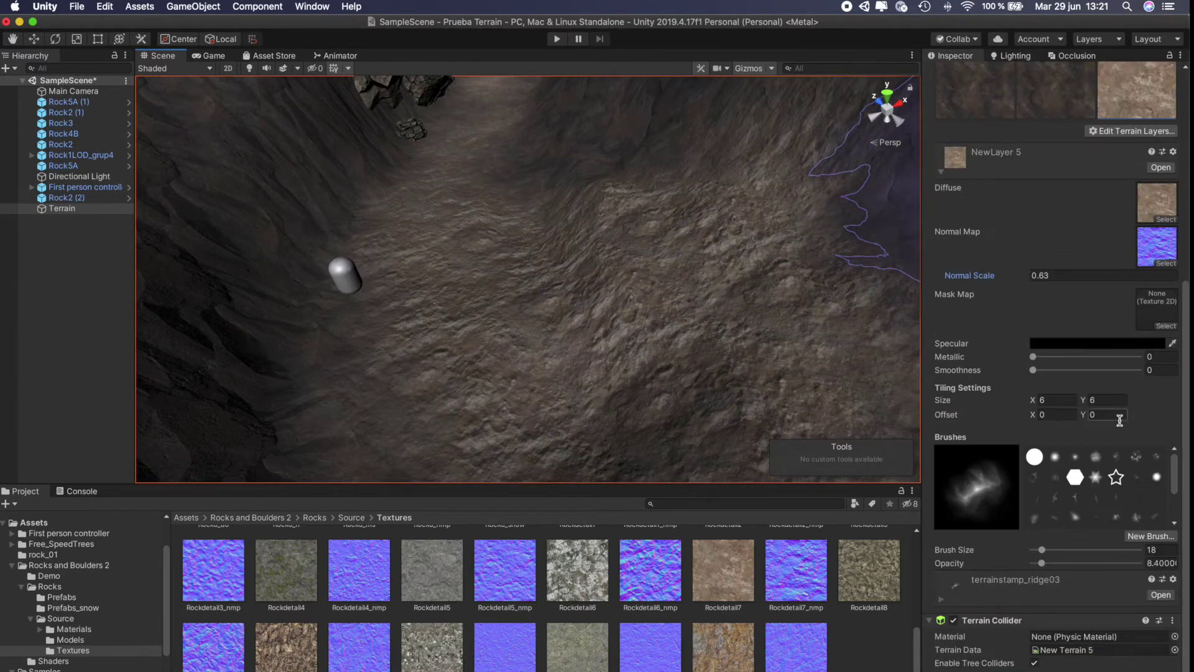
# Raise NewLayer 5's Metallic value and set its specular colour to white.
pyautogui.moveTo(1033, 361)
pyautogui.mouseDown()
pyautogui.moveTo(1152, 360)
pyautogui.moveTo(1084, 365)
pyautogui.mouseUp()
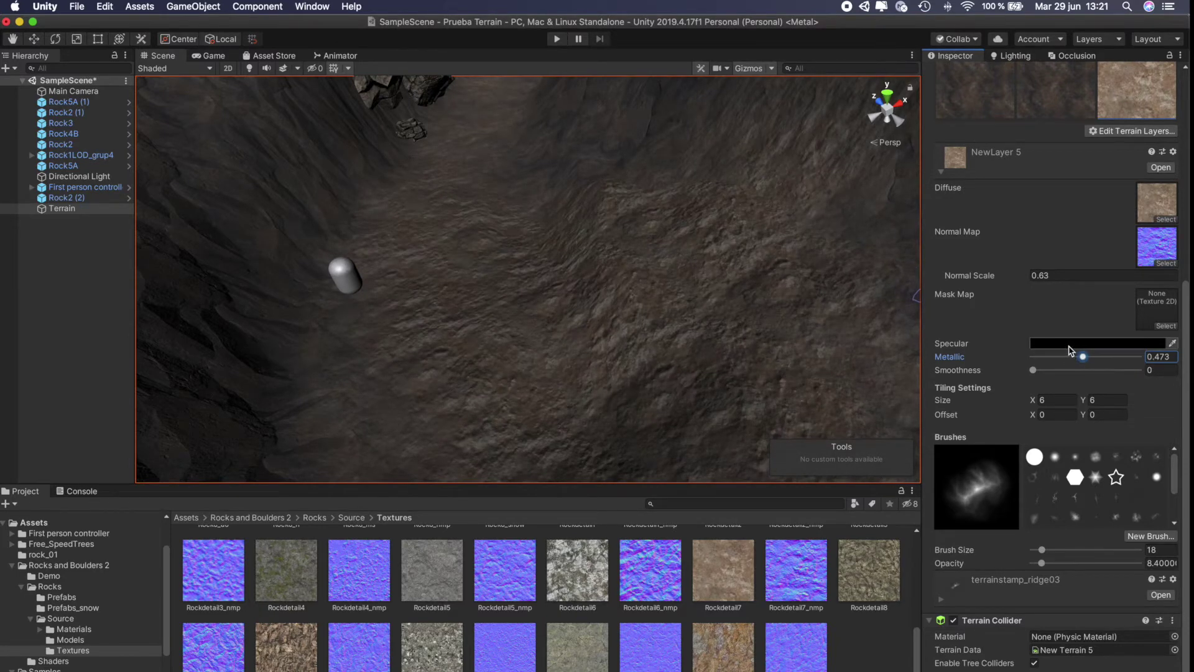
pyautogui.click(1068, 344)
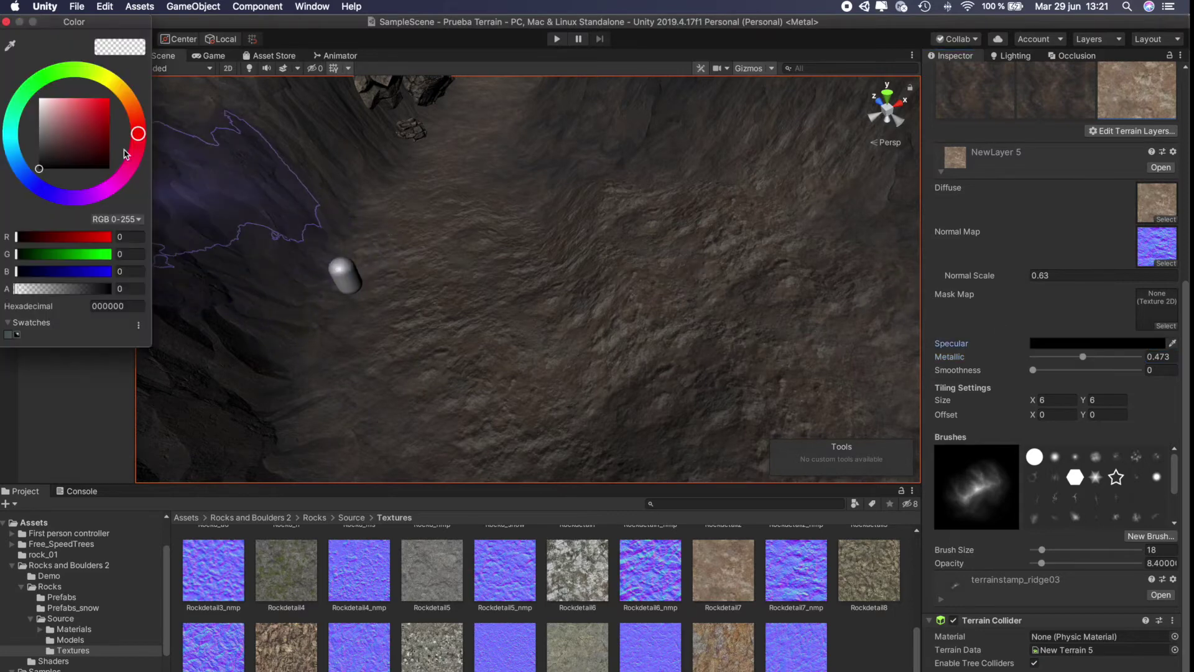
pyautogui.click(10, 45)
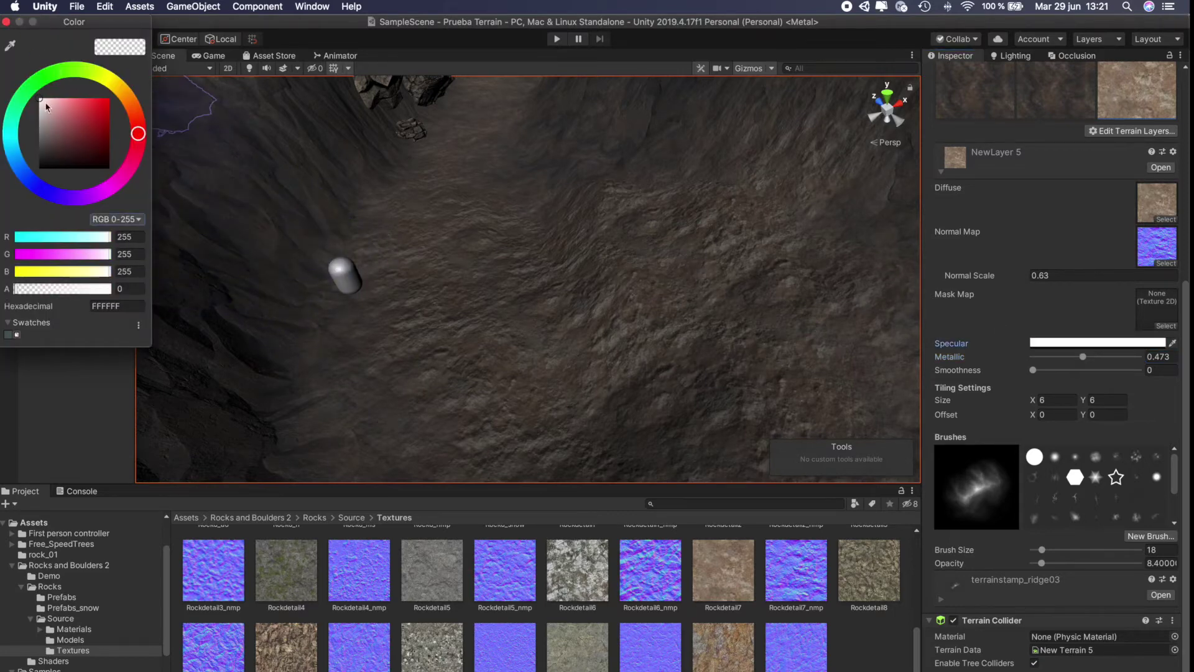
pyautogui.click(6, 22)
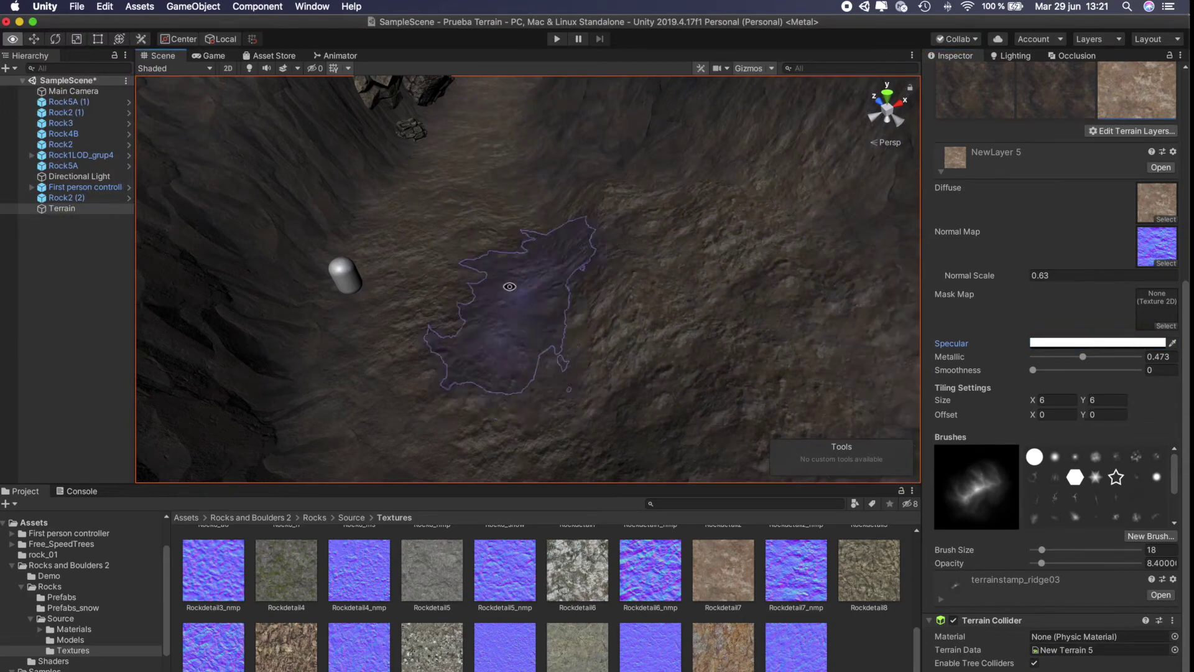
# Fine-tune NewLayer 5's Metallic to about 0.663, keeping Smoothness at 0.
pyautogui.keyDown('alt'); pyautogui.moveTo(506, 283); pyautogui.dragTo(661, 338); pyautogui.keyUp('alt')
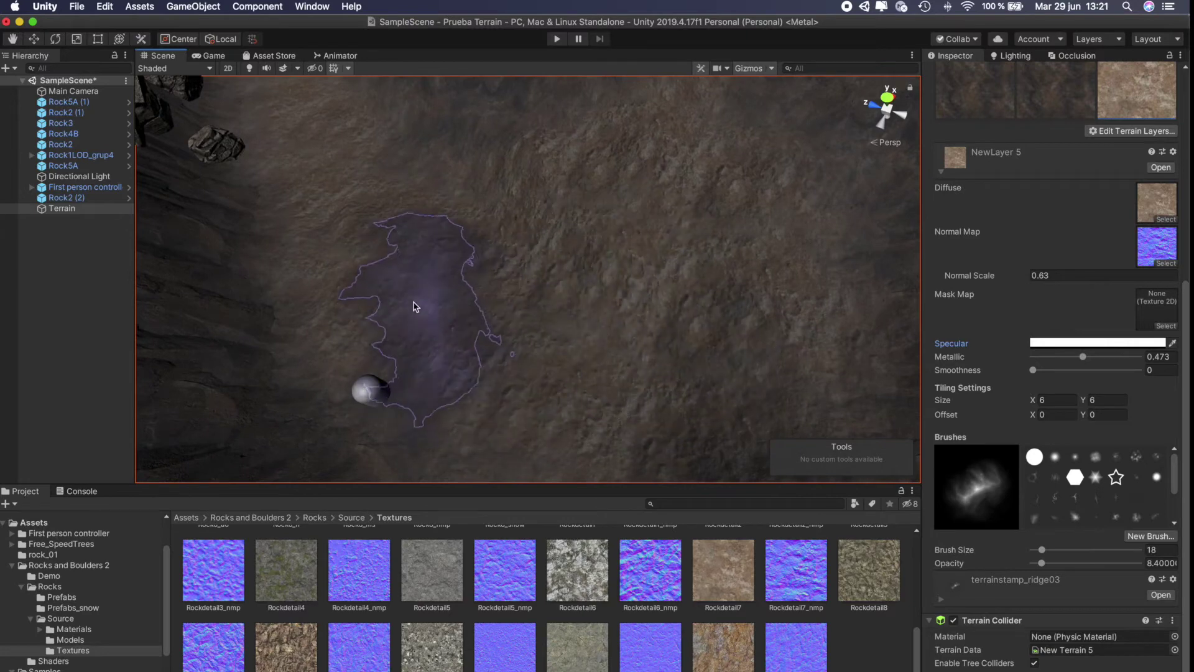
pyautogui.keyDown('alt'); pyautogui.moveTo(587, 312); pyautogui.dragTo(437, 219); pyautogui.keyUp('alt')
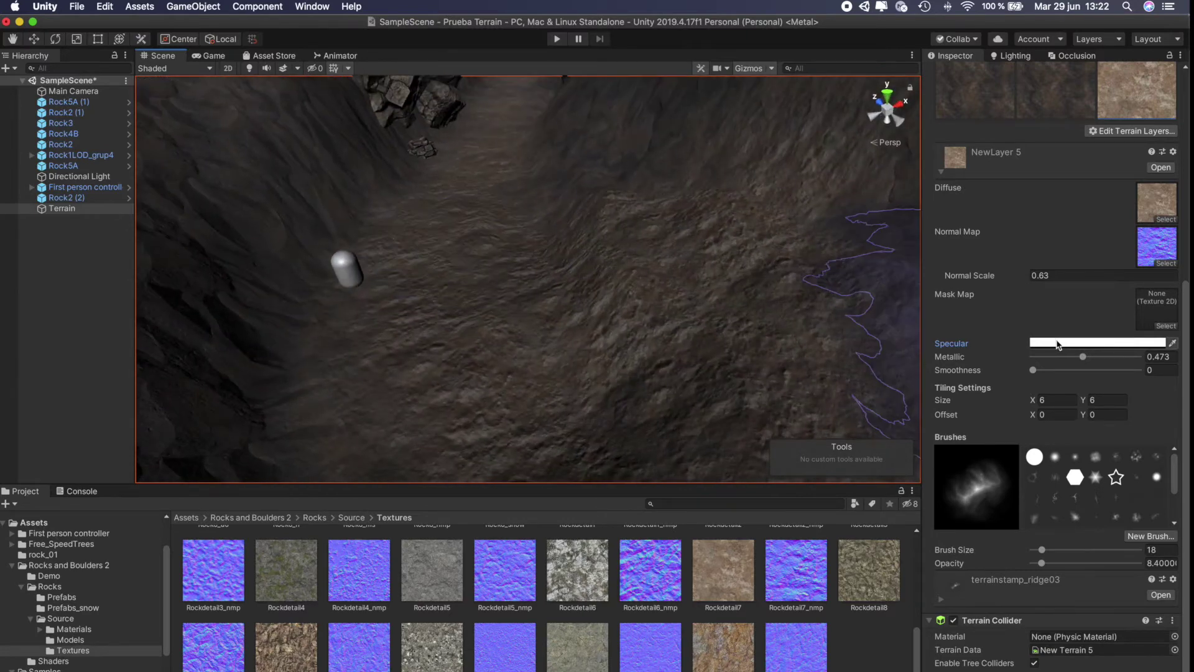
pyautogui.moveTo(1083, 356); pyautogui.dragTo(1100, 358)
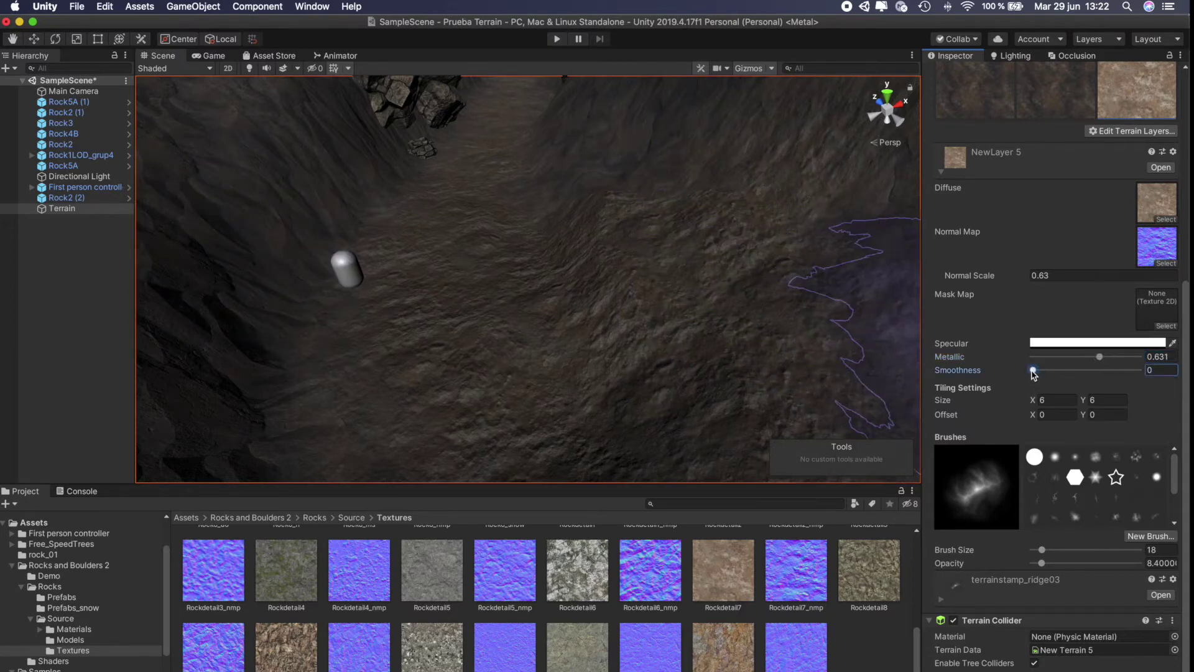
pyautogui.moveTo(1033, 370)
pyautogui.mouseDown()
pyautogui.moveTo(1114, 379)
pyautogui.moveTo(1031, 380)
pyautogui.mouseUp()
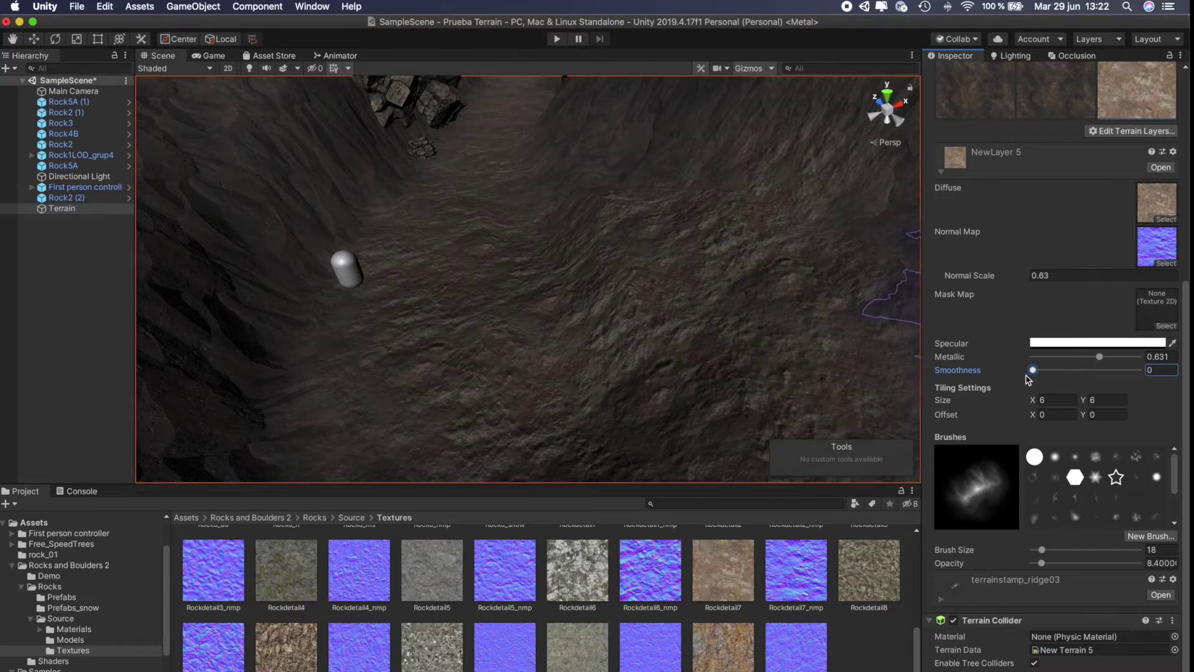
pyautogui.moveTo(660, 367); pyautogui.dragTo(627, 385, button='right')
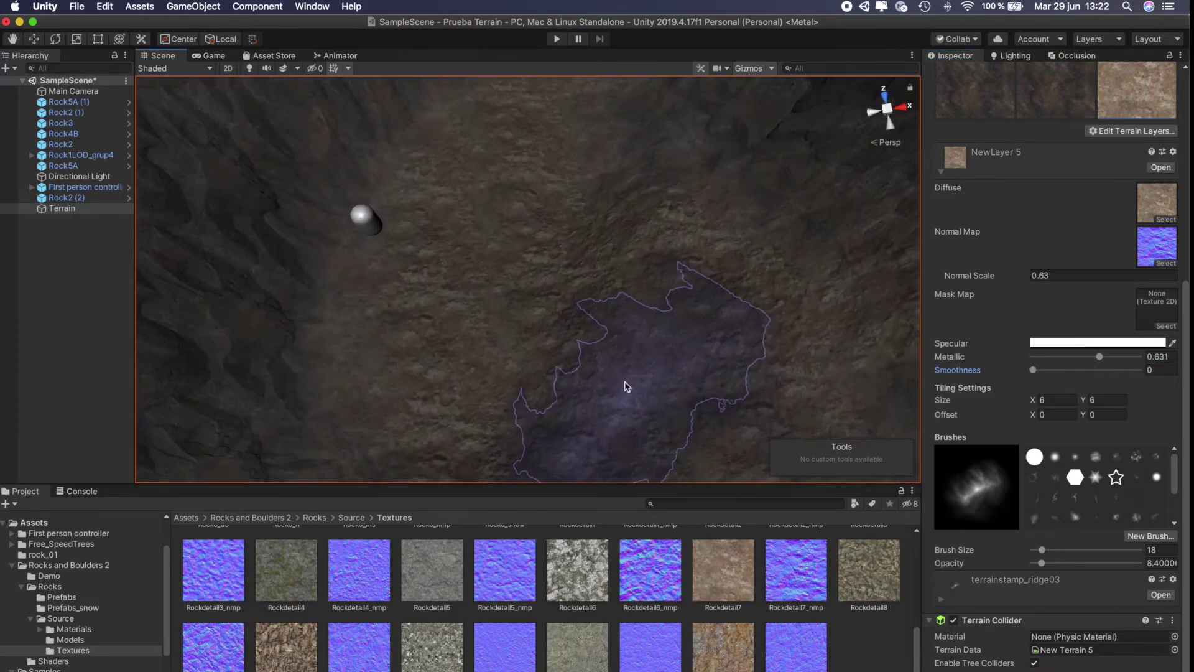
pyautogui.moveTo(641, 285)
pyautogui.mouseDown(button='right')
pyautogui.moveTo(514, 214)
pyautogui.moveTo(408, 286)
pyautogui.moveTo(752, 259)
pyautogui.mouseUp(button='right')
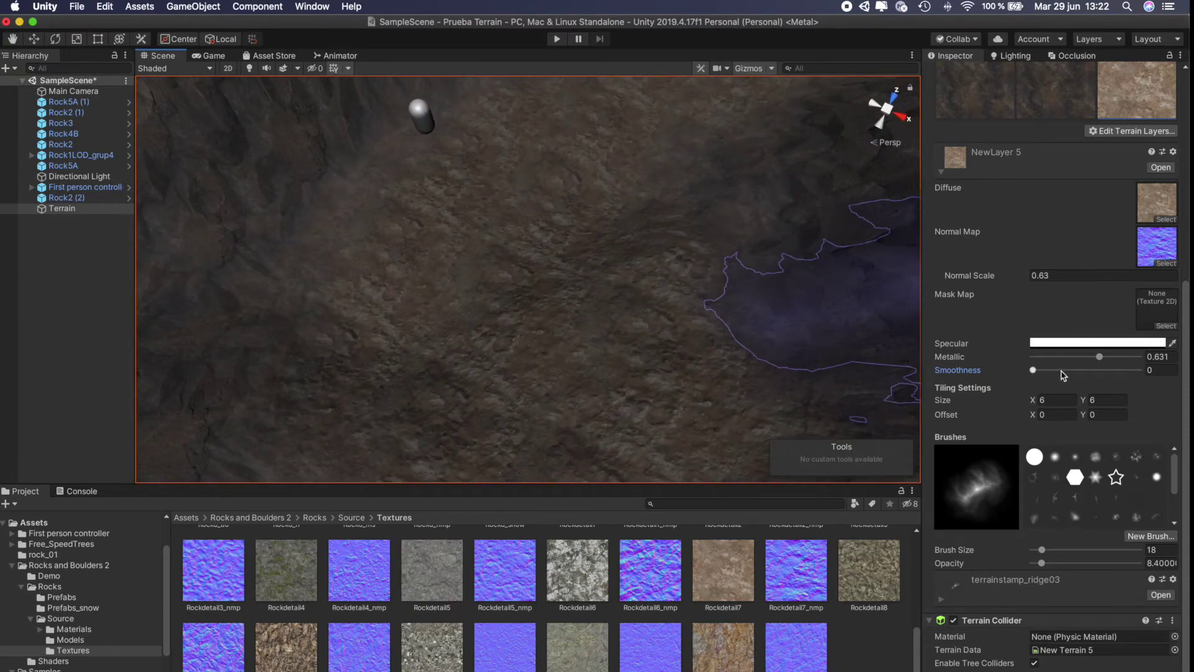
pyautogui.moveTo(1101, 359); pyautogui.dragTo(1116, 361)
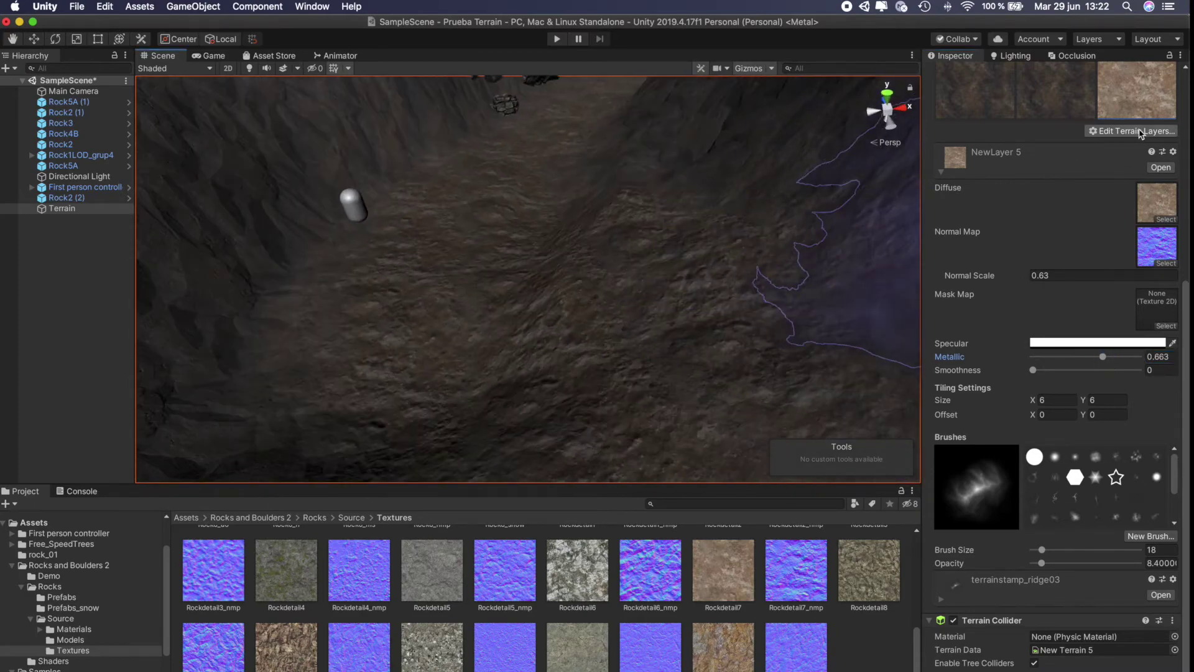
# Create a new terrain layer textured with Rockdetail7.
pyautogui.click(1142, 132)
pyautogui.click(1141, 143)
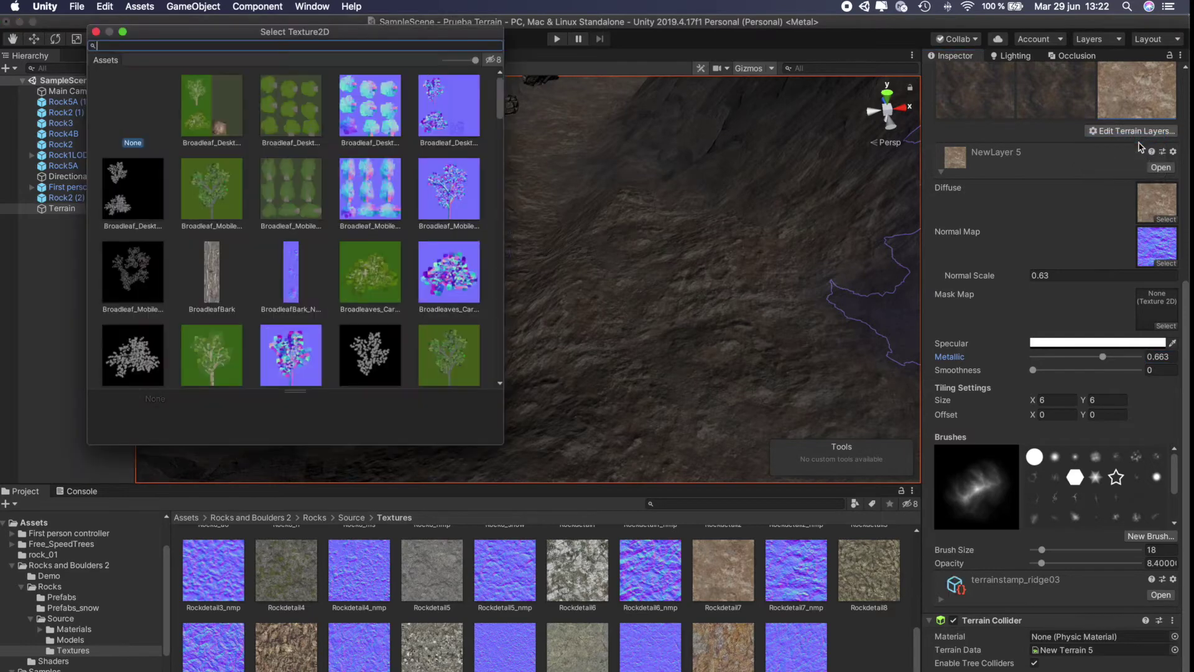
pyautogui.scroll(-5, 334, 250)
pyautogui.scroll(-5, 328, 242)
pyautogui.scroll(-5, 320, 244)
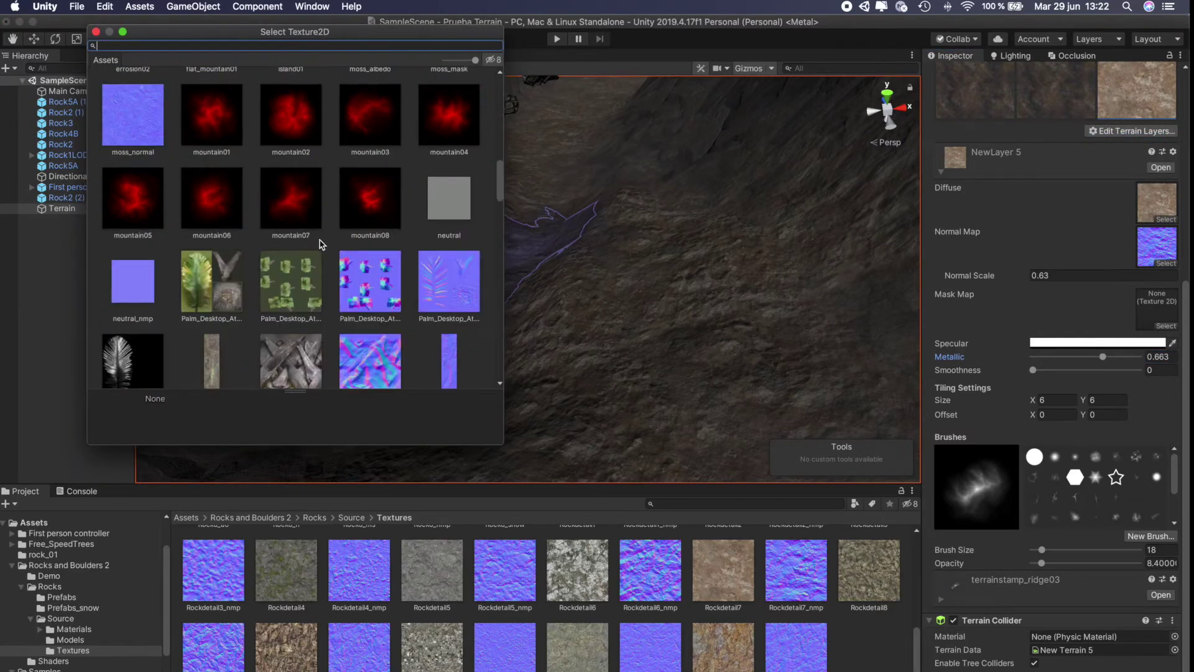
pyautogui.scroll(-5, 295, 246)
pyautogui.scroll(-5, 307, 259)
pyautogui.scroll(-5, 342, 196)
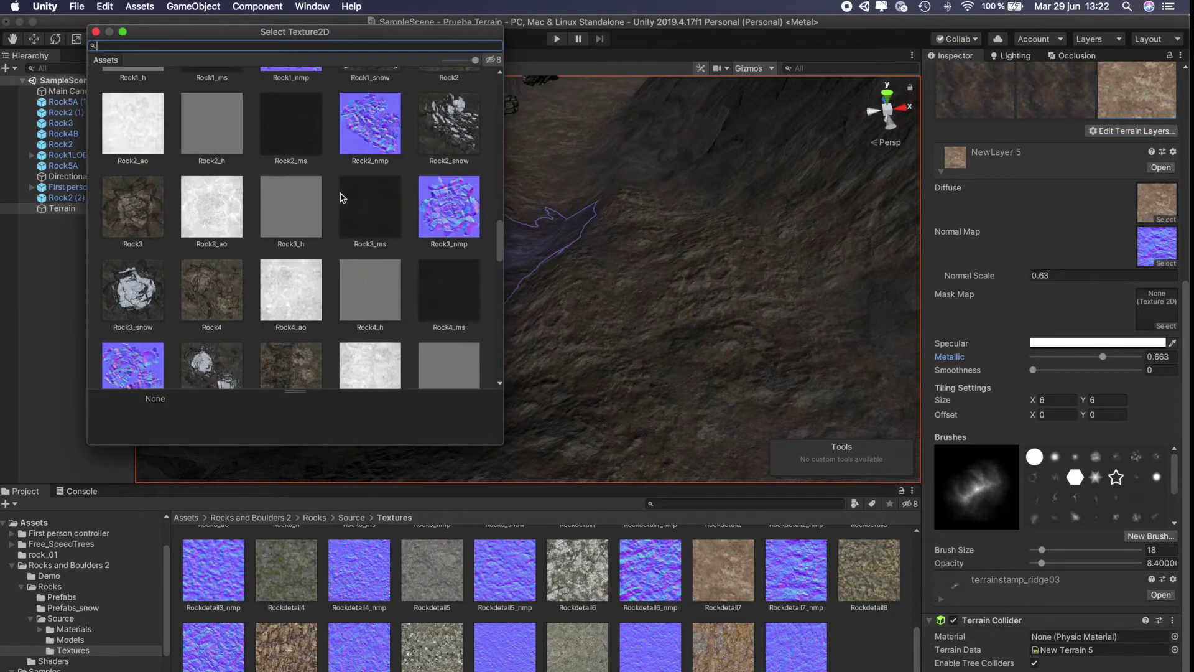
pyautogui.scroll(-5, 295, 128)
pyautogui.scroll(-3, 294, 128)
pyautogui.scroll(-3, 267, 172)
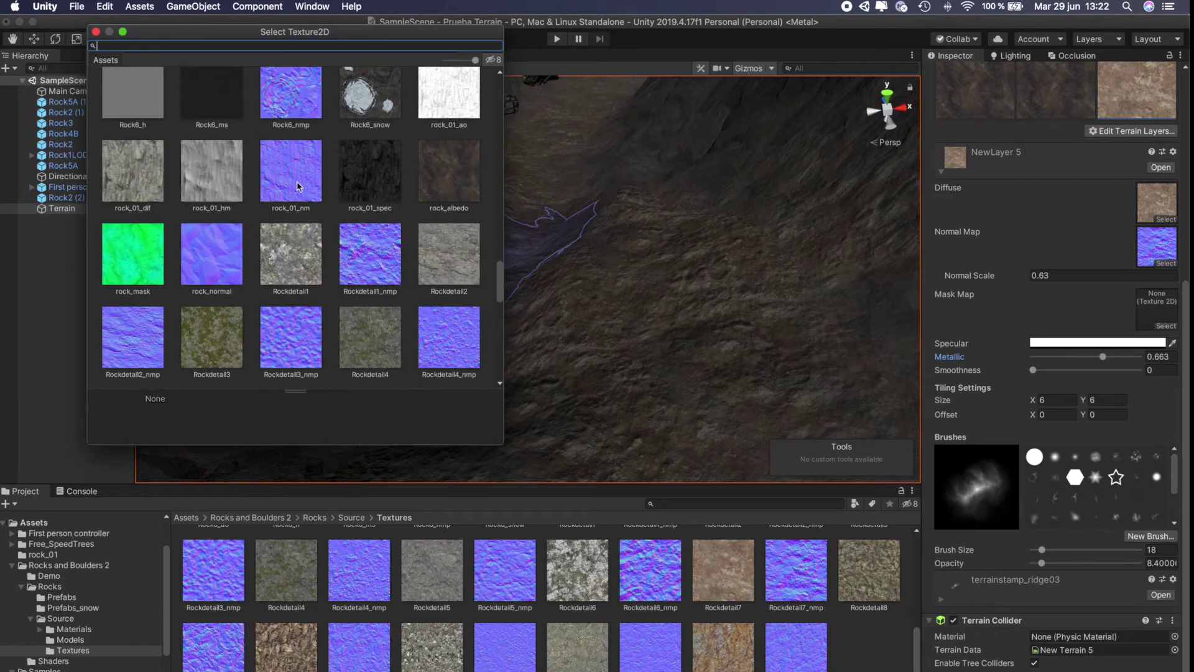
pyautogui.scroll(-2, 305, 184)
pyautogui.click(422, 279)
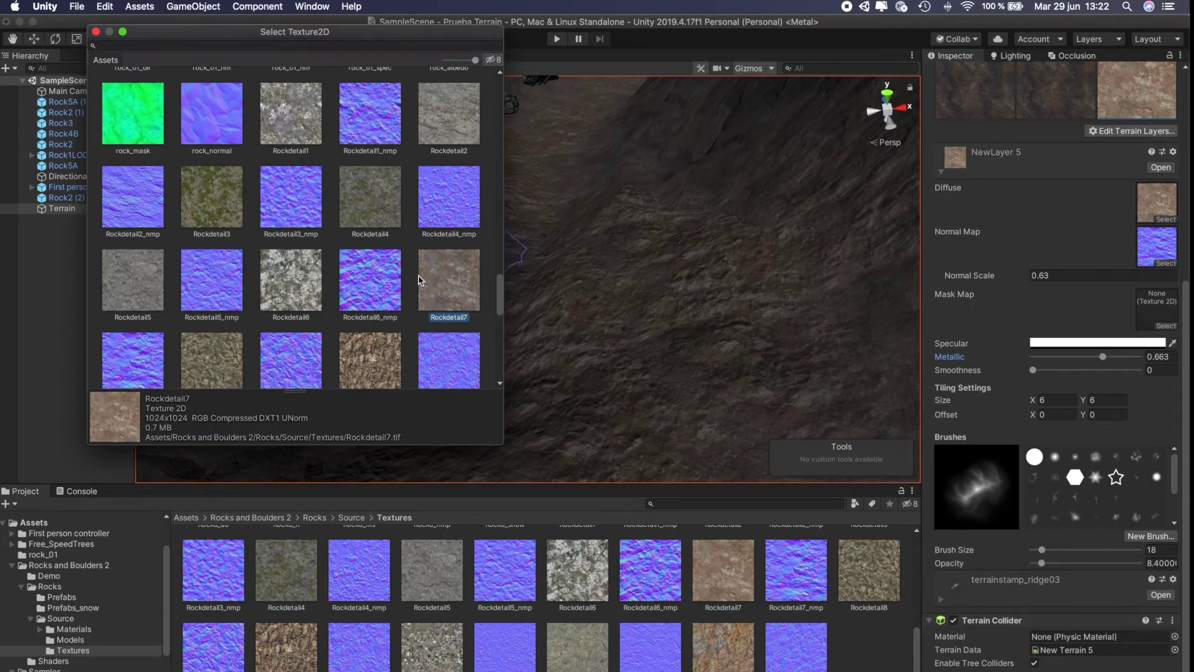
pyautogui.doubleClick(451, 280)
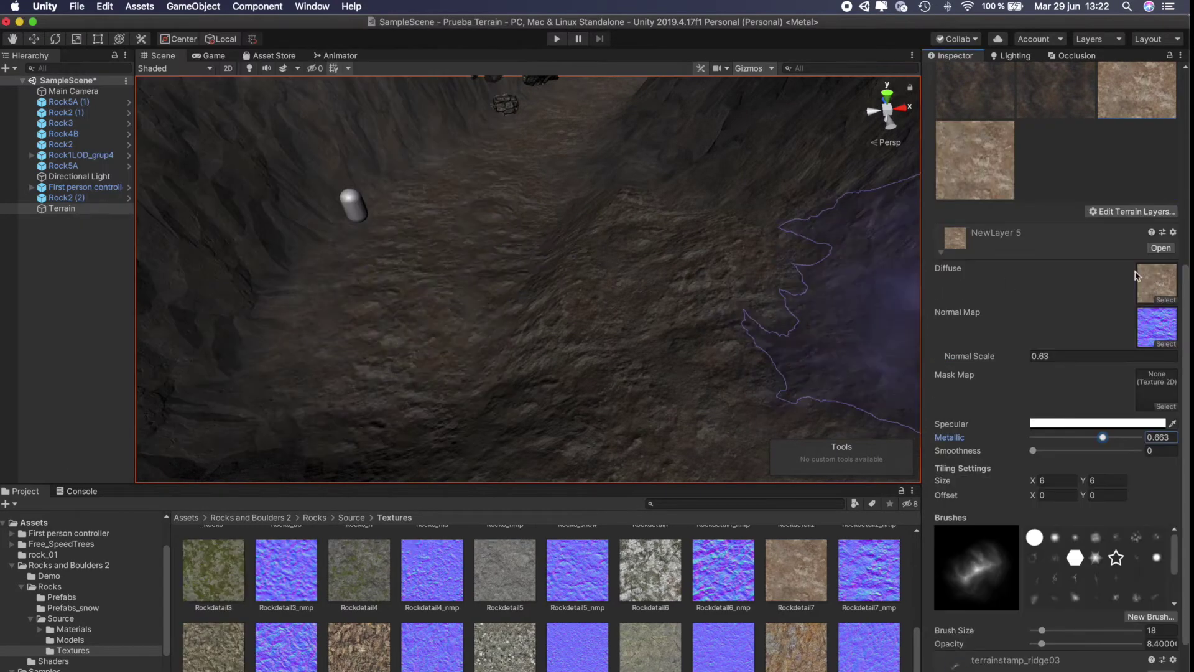
# Assign Rockdetail7_nmp as NewLayer 6's normal map.
pyautogui.click(985, 173)
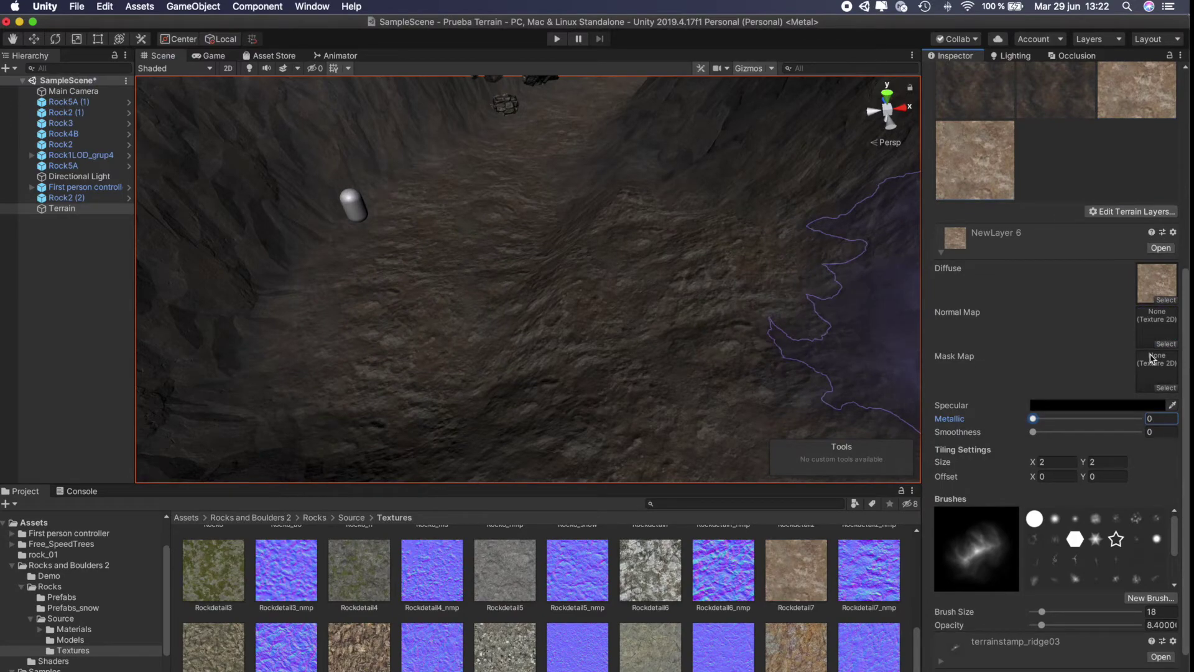
pyautogui.click(1167, 344)
pyautogui.scroll(-5, 273, 224)
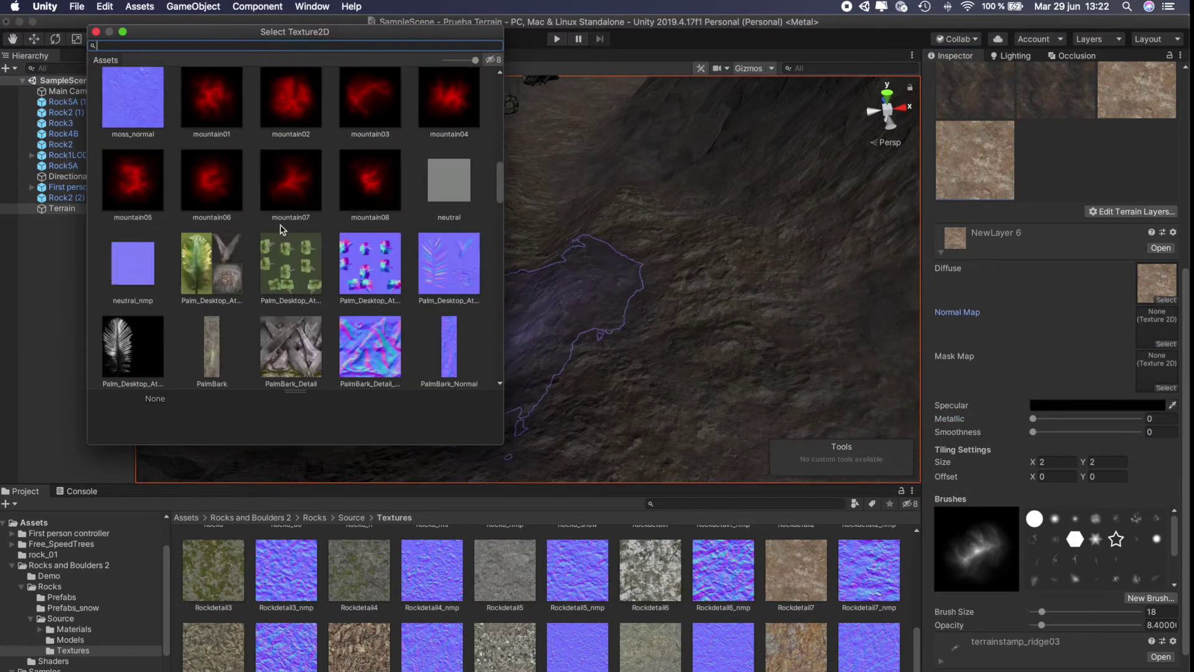
pyautogui.scroll(-5, 290, 238)
pyautogui.scroll(-5, 293, 234)
pyautogui.scroll(-3, 311, 213)
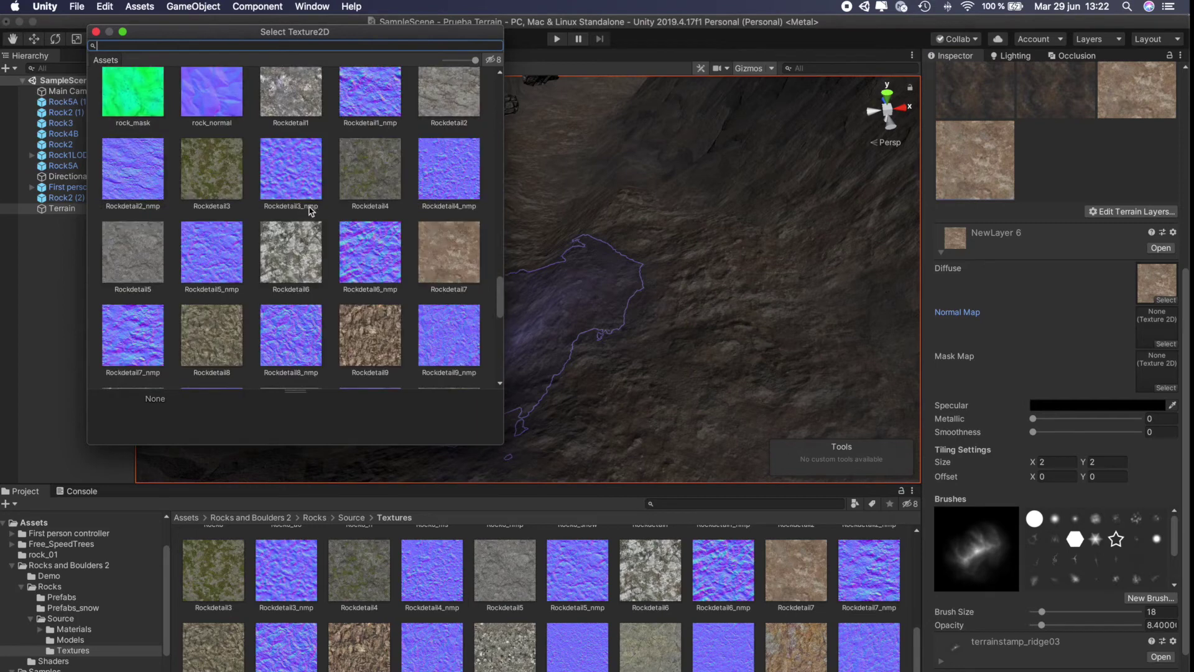
pyautogui.click(164, 321)
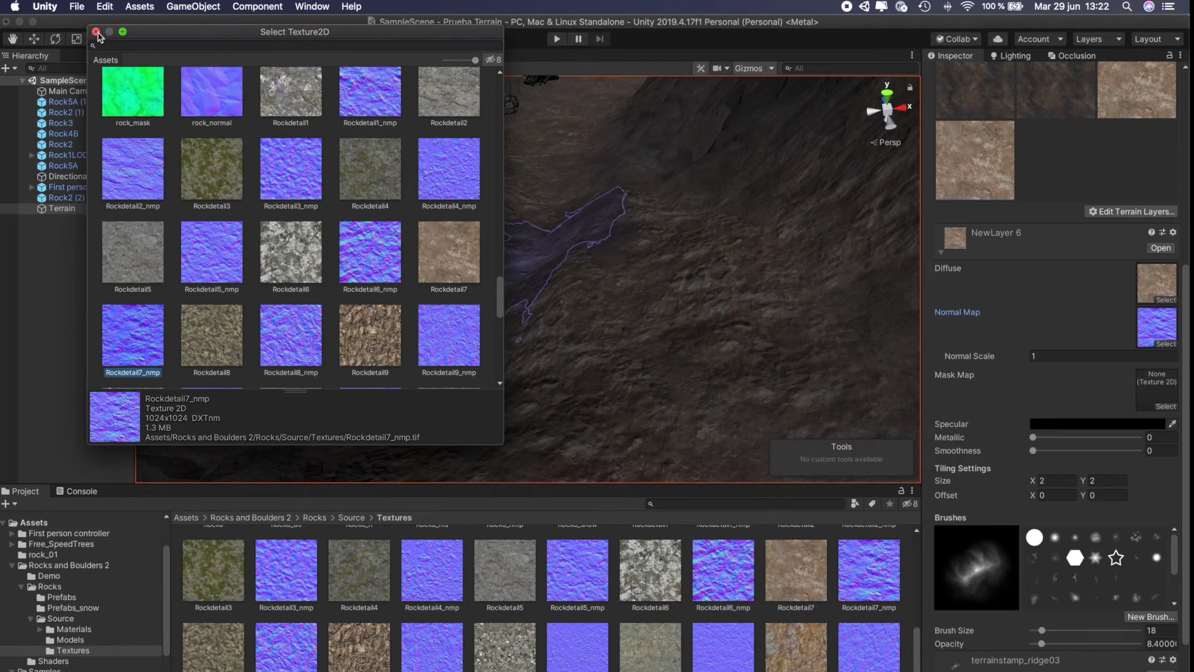
pyautogui.click(96, 31)
pyautogui.moveTo(436, 162)
pyautogui.keyDown('alt'); pyautogui.mouseDown()
pyautogui.moveTo(557, 294)
pyautogui.moveTo(1110, 276)
pyautogui.mouseUp(); pyautogui.keyUp('alt')
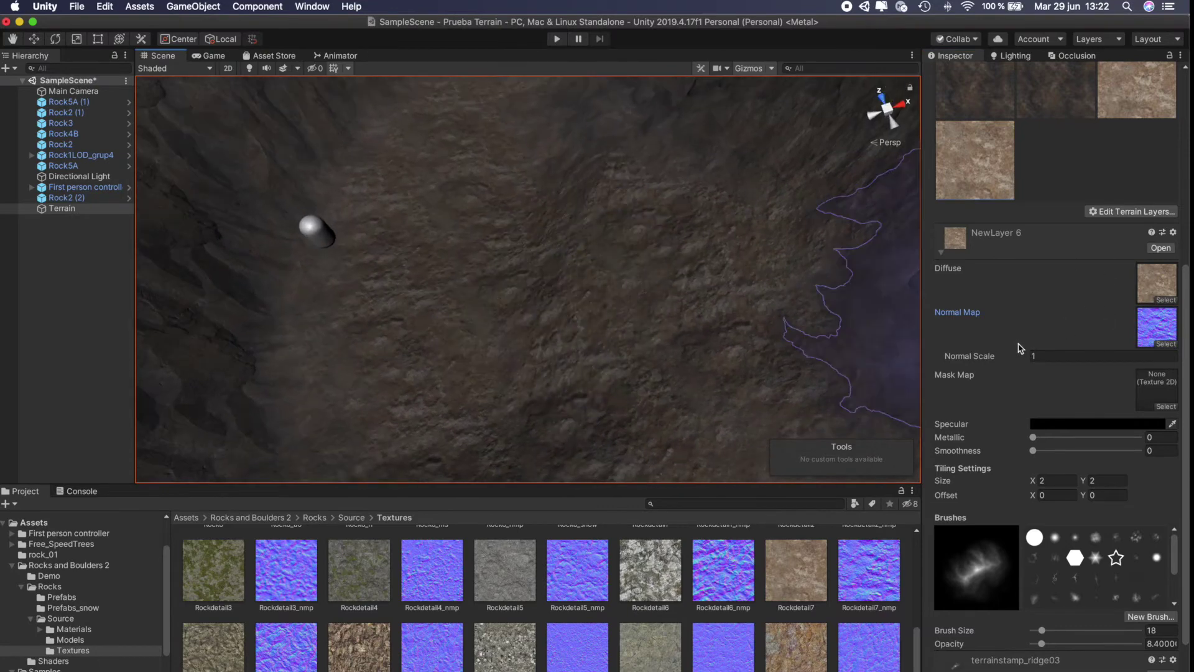
# Give NewLayer 6 normal scale 0.71, metallic 0.281 and 4×4 tiling, with brush size 9 and opacity 3.4.
pyautogui.click(1031, 358)
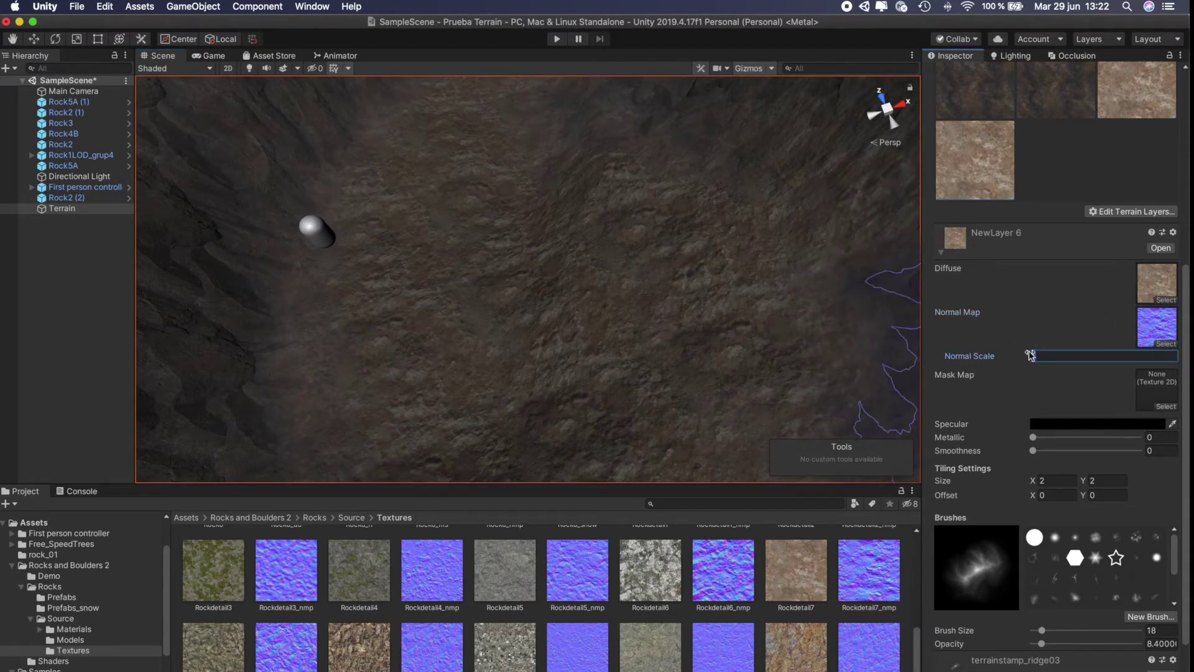
pyautogui.moveTo(1030, 356); pyautogui.dragTo(1027, 361)
pyautogui.write('0.71')
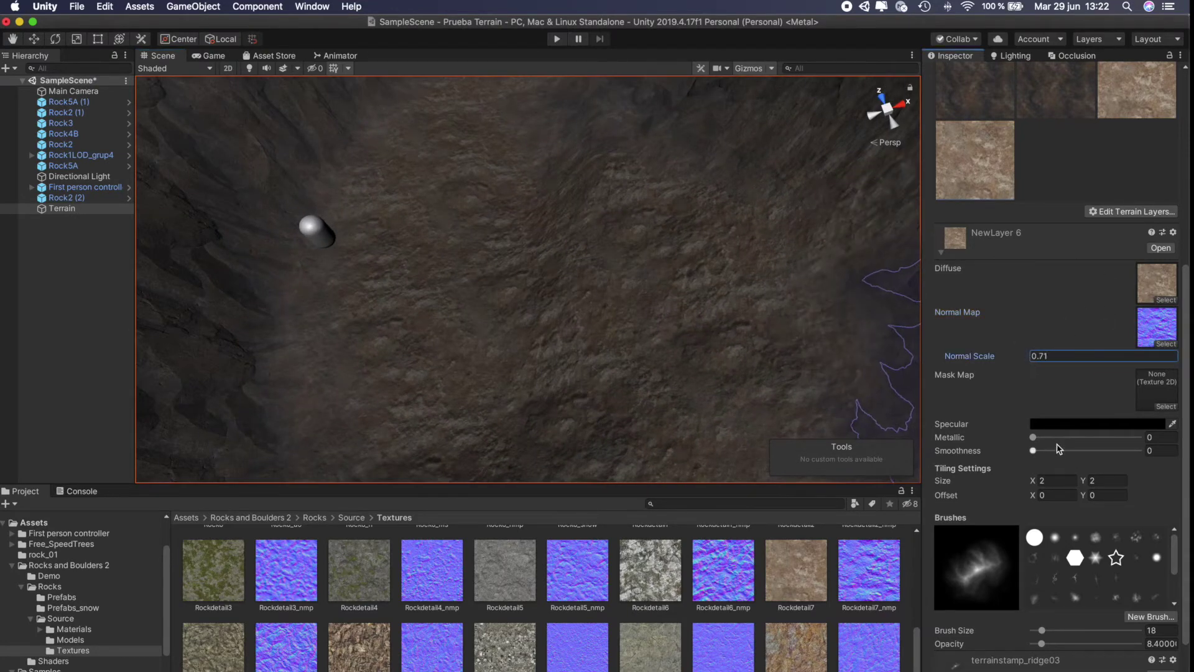
pyautogui.click(1055, 438)
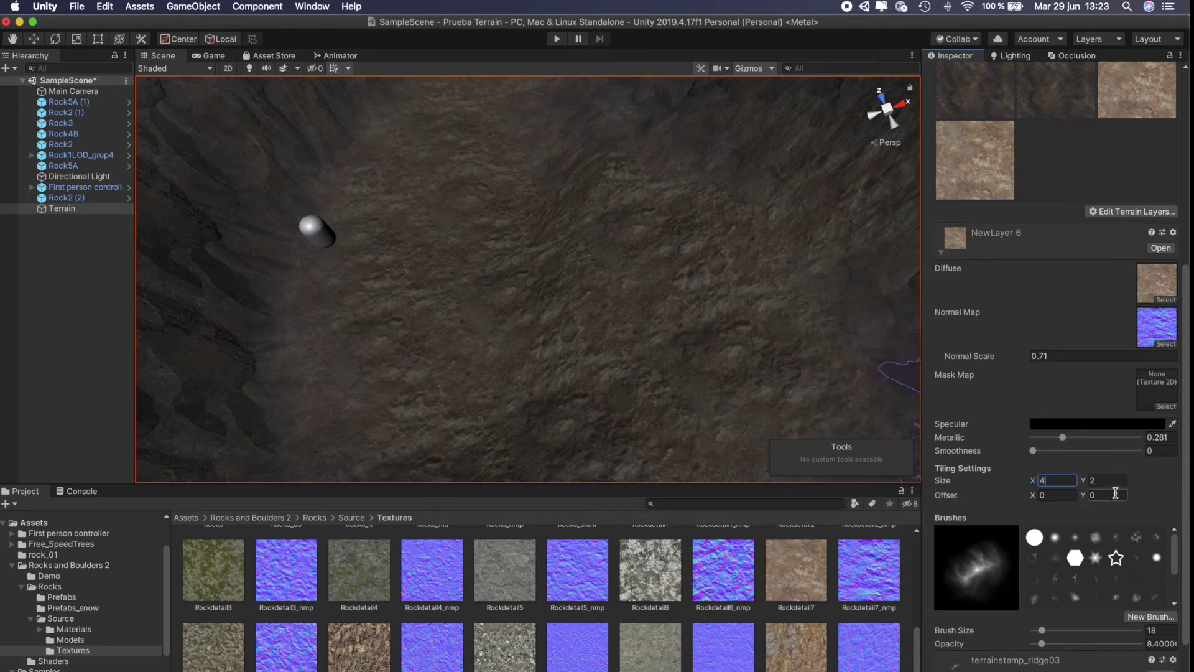
pyautogui.write('4')
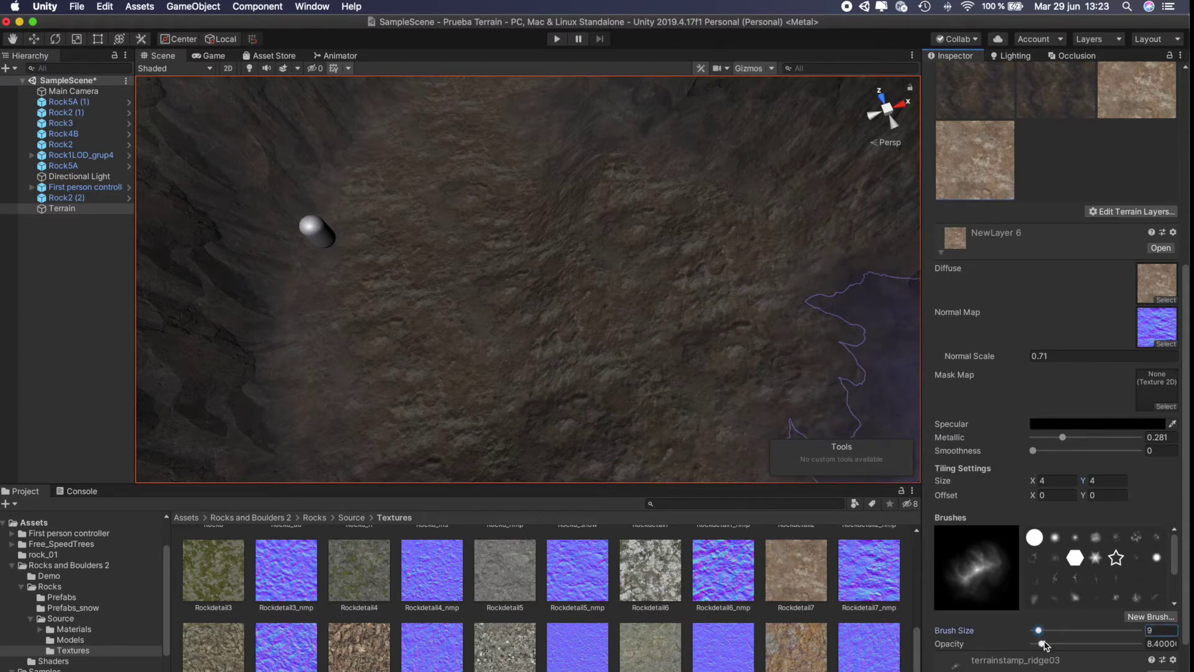
pyautogui.moveTo(1042, 647); pyautogui.dragTo(1037, 644)
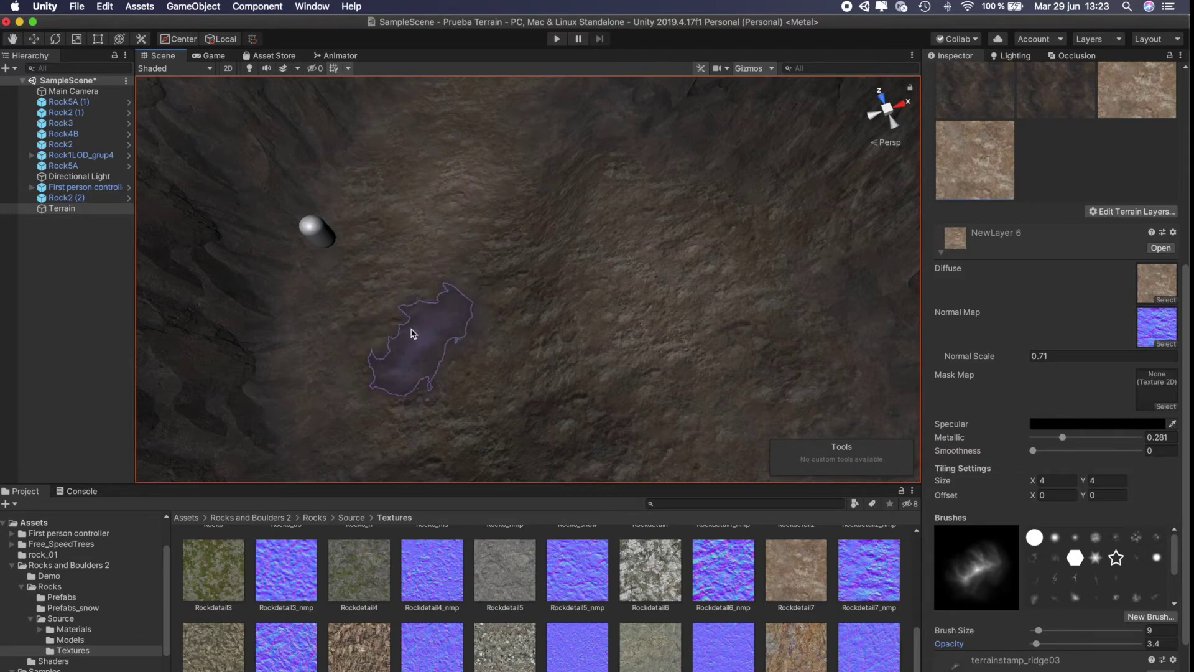
pyautogui.keyDown('alt'); pyautogui.moveTo(515, 298); pyautogui.dragTo(644, 338); pyautogui.keyUp('alt')
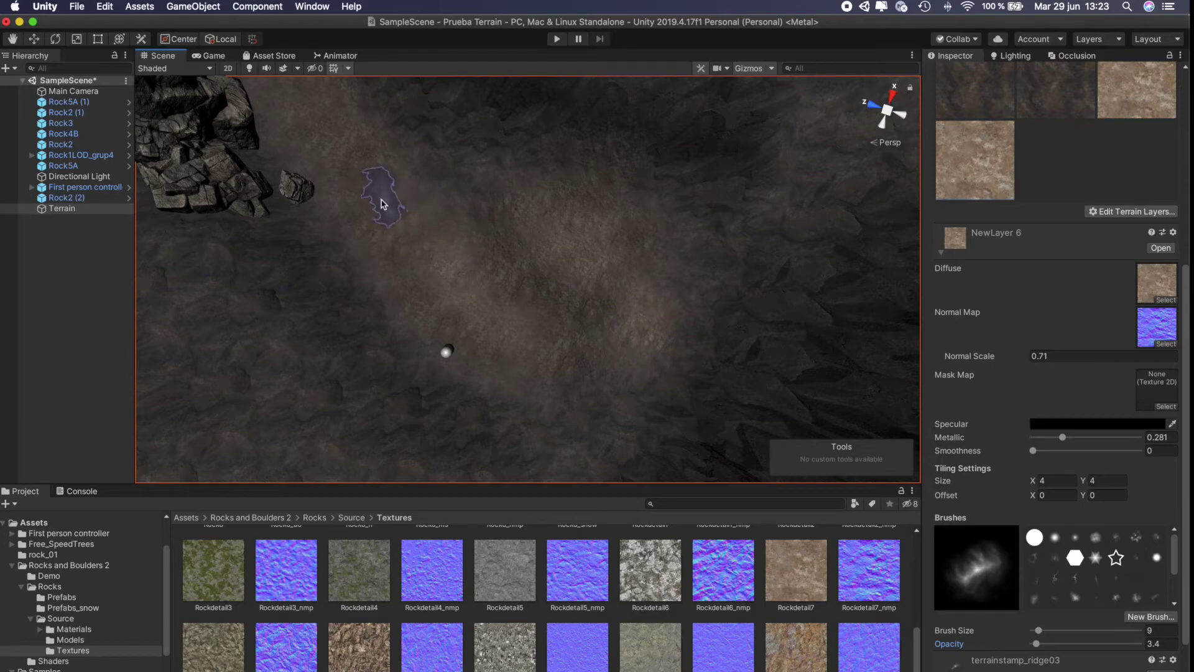
pyautogui.moveTo(342, 160)
pyautogui.keyDown('alt'); pyautogui.mouseDown()
pyautogui.moveTo(606, 234)
pyautogui.moveTo(591, 183)
pyautogui.mouseUp(); pyautogui.keyUp('alt')
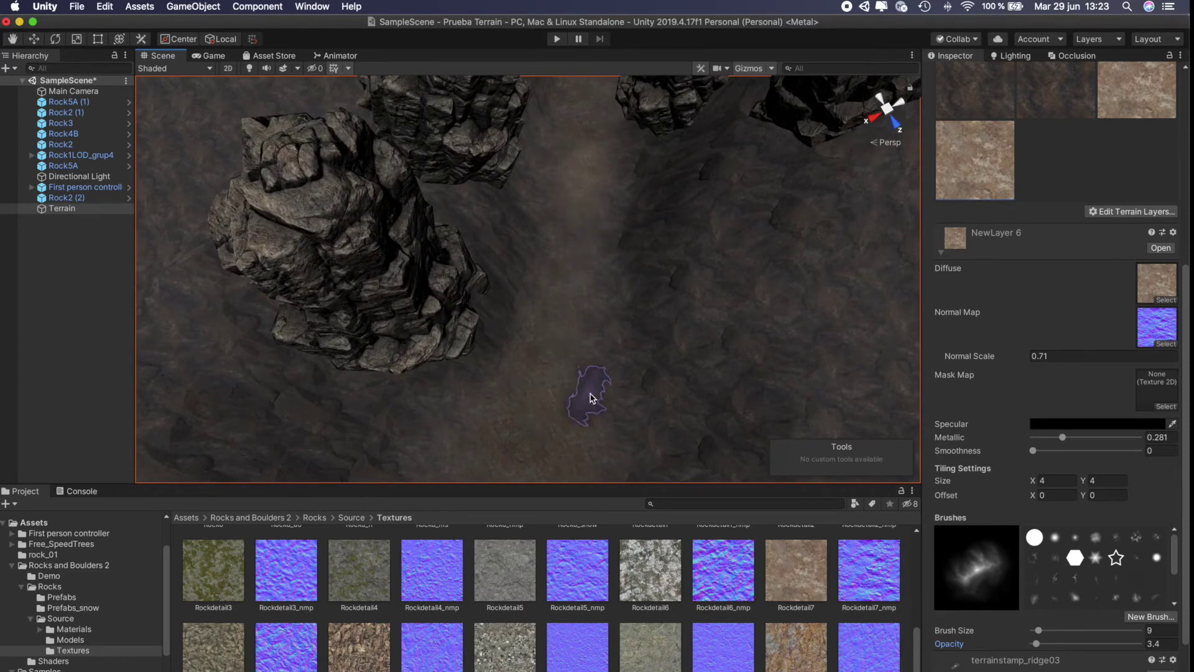
pyautogui.keyDown('alt'); pyautogui.moveTo(592, 395); pyautogui.dragTo(607, 207); pyautogui.keyUp('alt')
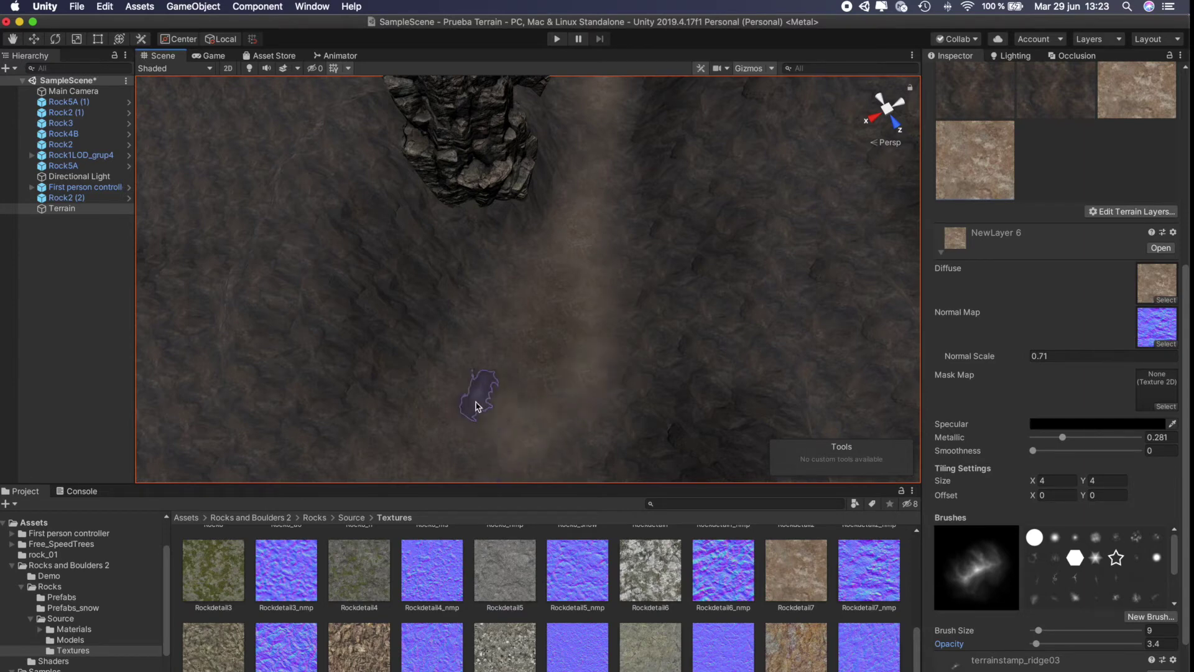
pyautogui.moveTo(476, 404)
pyautogui.keyDown('alt'); pyautogui.mouseDown()
pyautogui.moveTo(741, 251)
pyautogui.moveTo(567, 333)
pyautogui.mouseUp(); pyautogui.keyUp('alt')
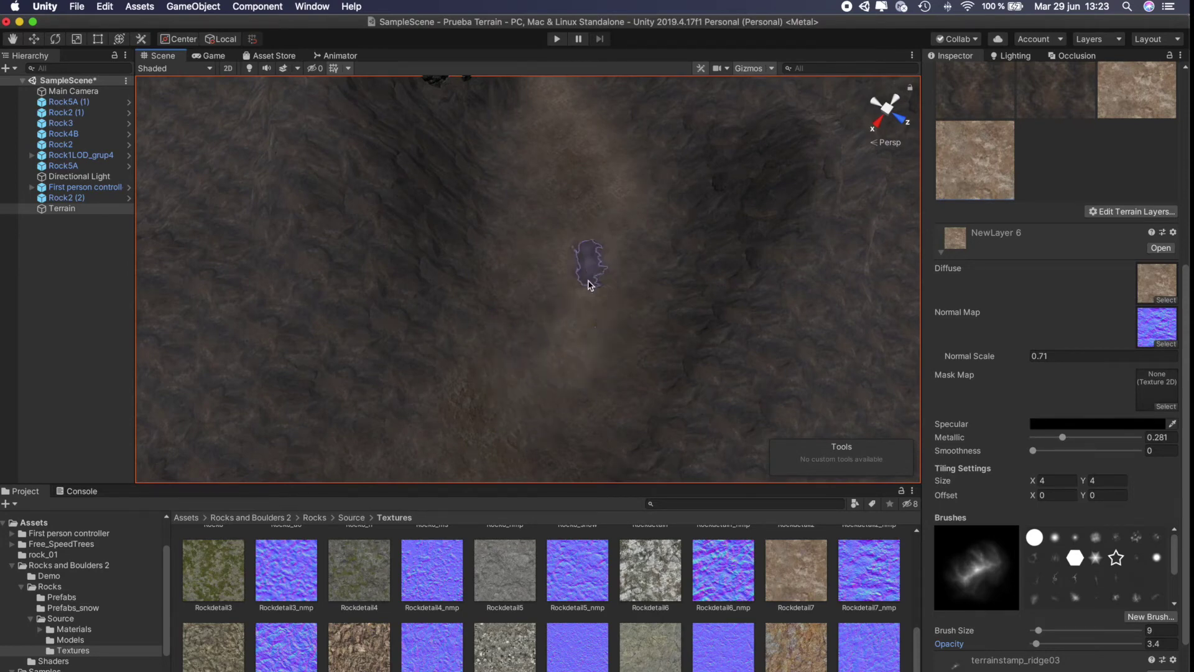
pyautogui.moveTo(531, 413)
pyautogui.keyDown('alt'); pyautogui.mouseDown()
pyautogui.moveTo(408, 310)
pyautogui.moveTo(448, 150)
pyautogui.mouseUp(); pyautogui.keyUp('alt')
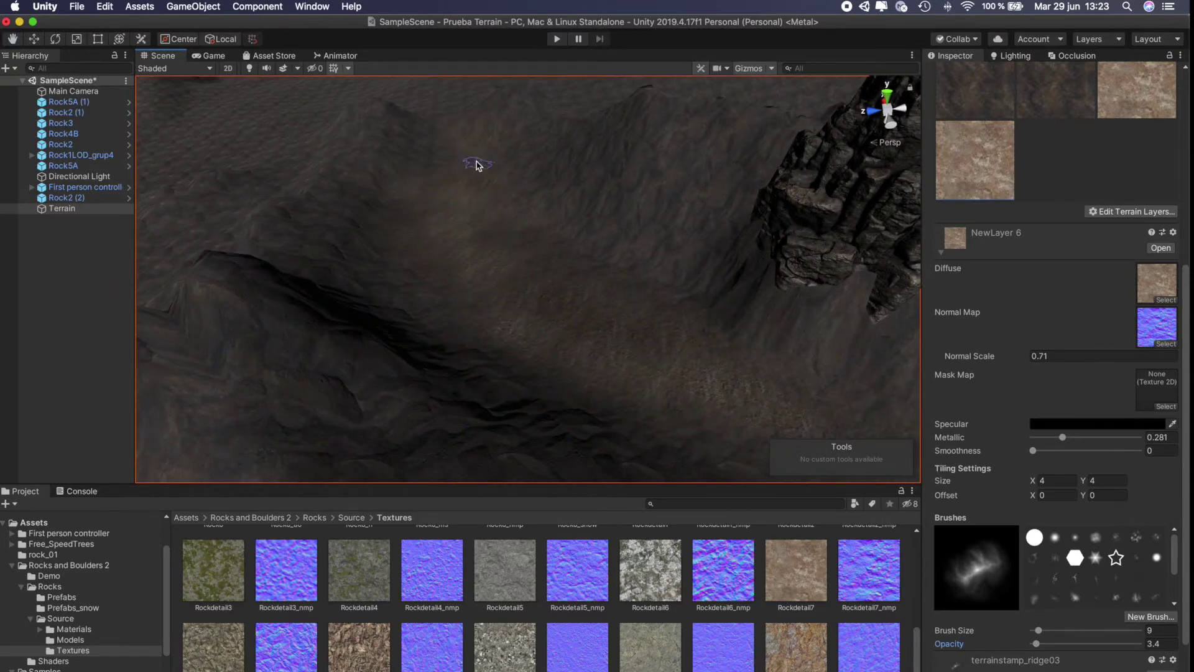
# Select NewLayer 4 and change its tiling Size X and Y from 20 to 3.
pyautogui.click(1075, 115)
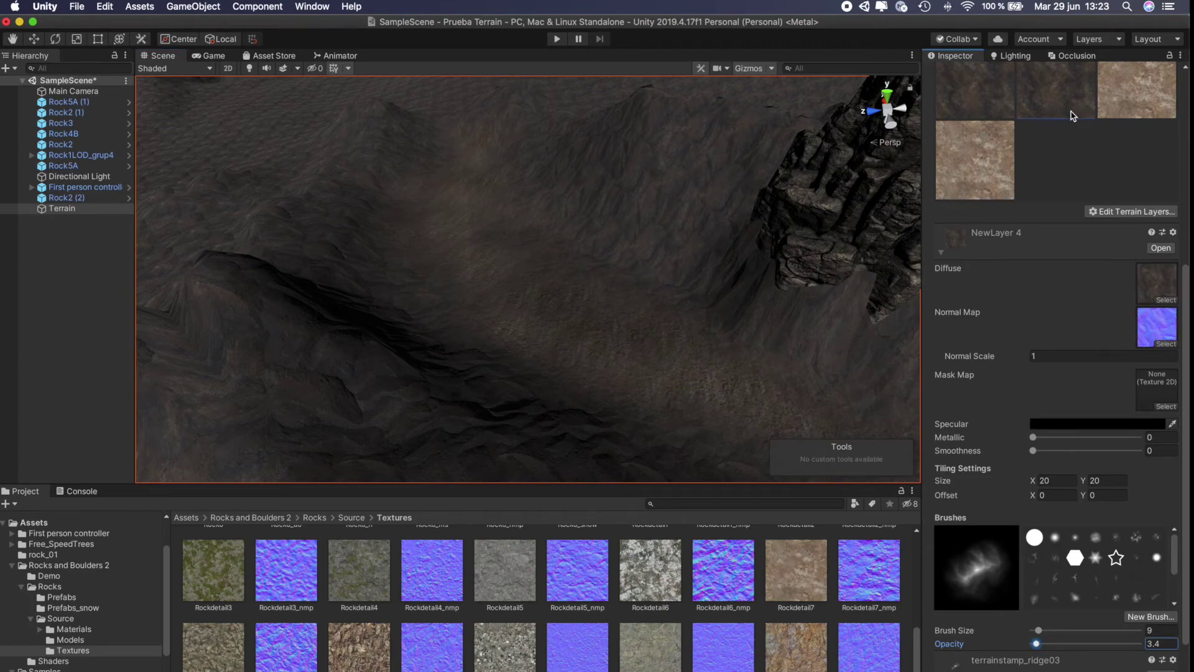
pyautogui.keyDown('alt'); pyautogui.moveTo(678, 243); pyautogui.dragTo(950, 203); pyautogui.keyUp('alt')
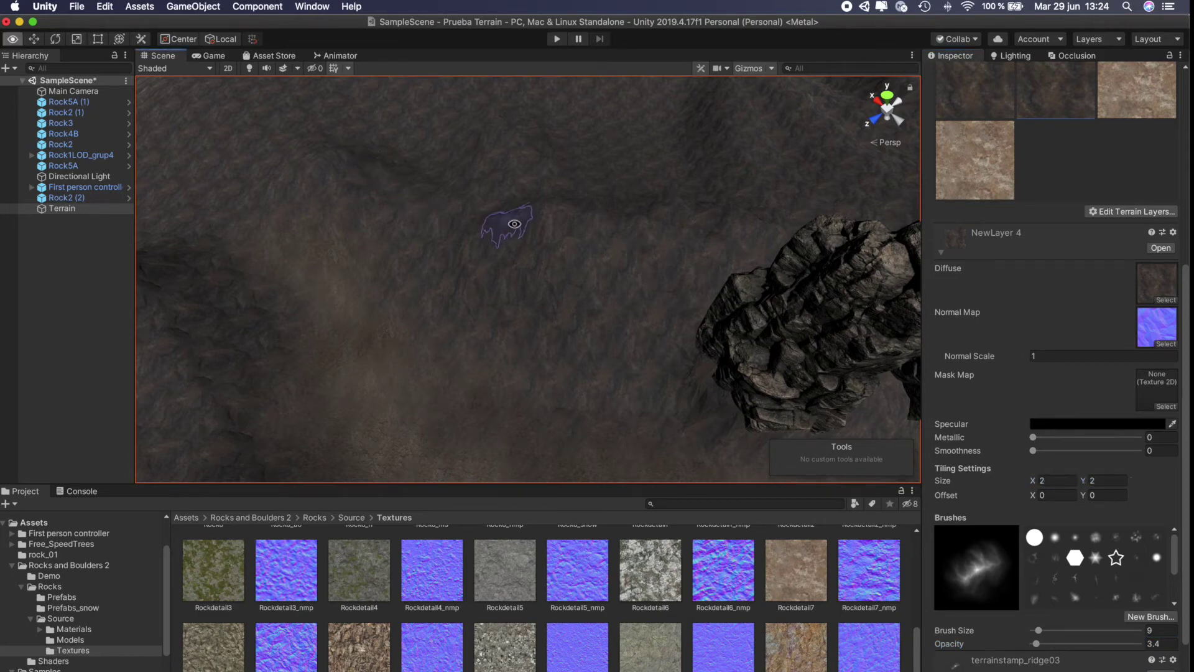
pyautogui.keyDown('alt'); pyautogui.moveTo(506, 227); pyautogui.dragTo(967, 127); pyautogui.keyUp('alt')
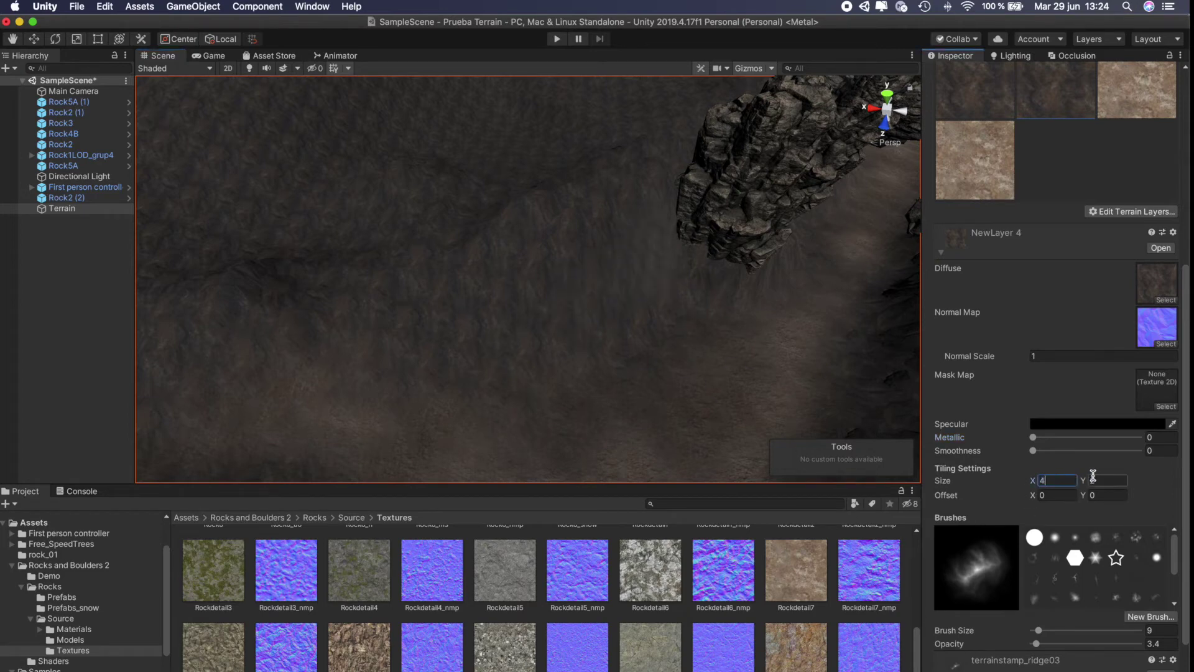
pyautogui.write('4')
pyautogui.press('Return')
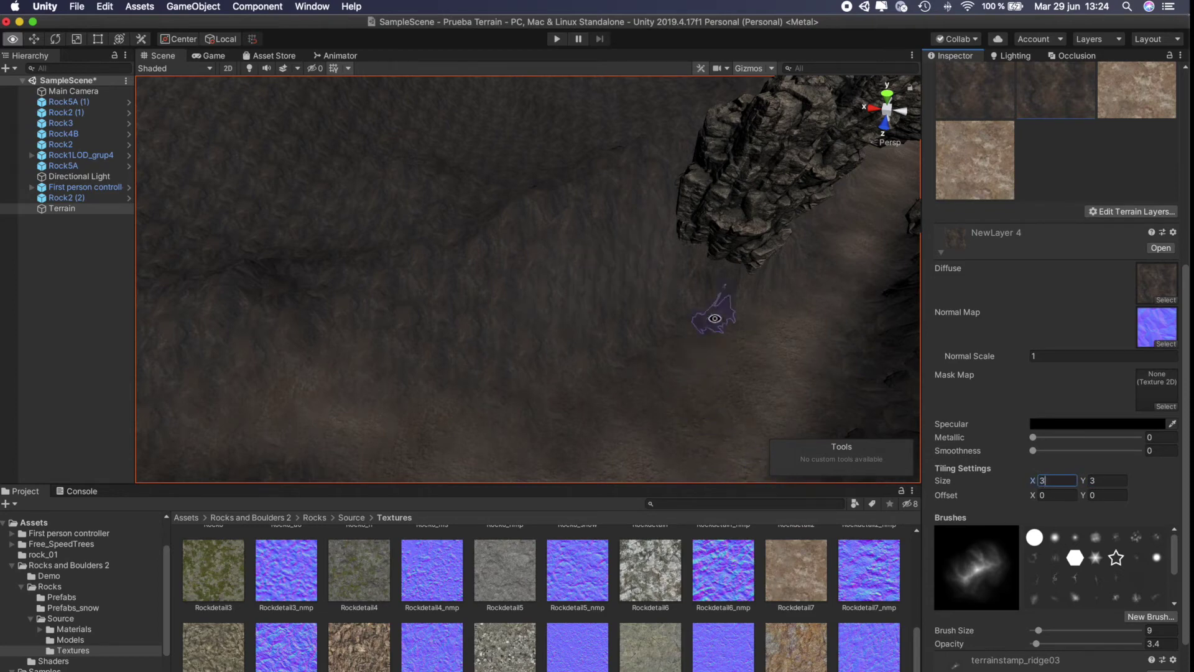
pyautogui.moveTo(715, 314); pyautogui.dragTo(560, 286, button='right')
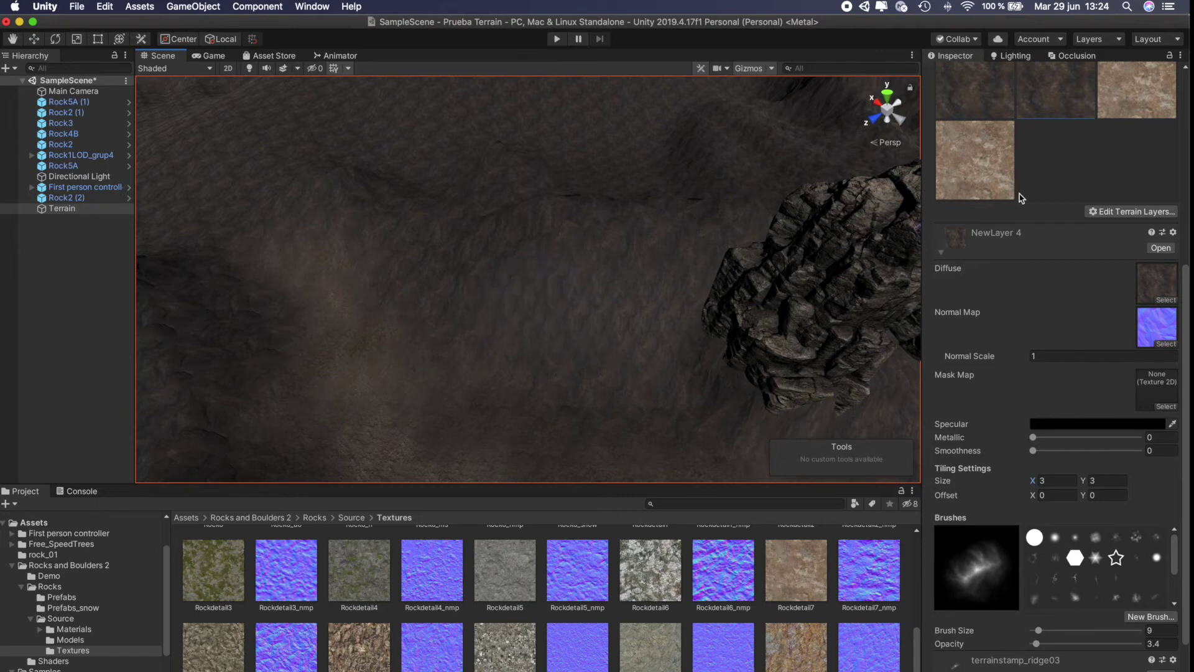
# Brush the NewLayer 4 rock texture onto the terrain and orbit around the painted patch and rock props.
pyautogui.click(1006, 90)
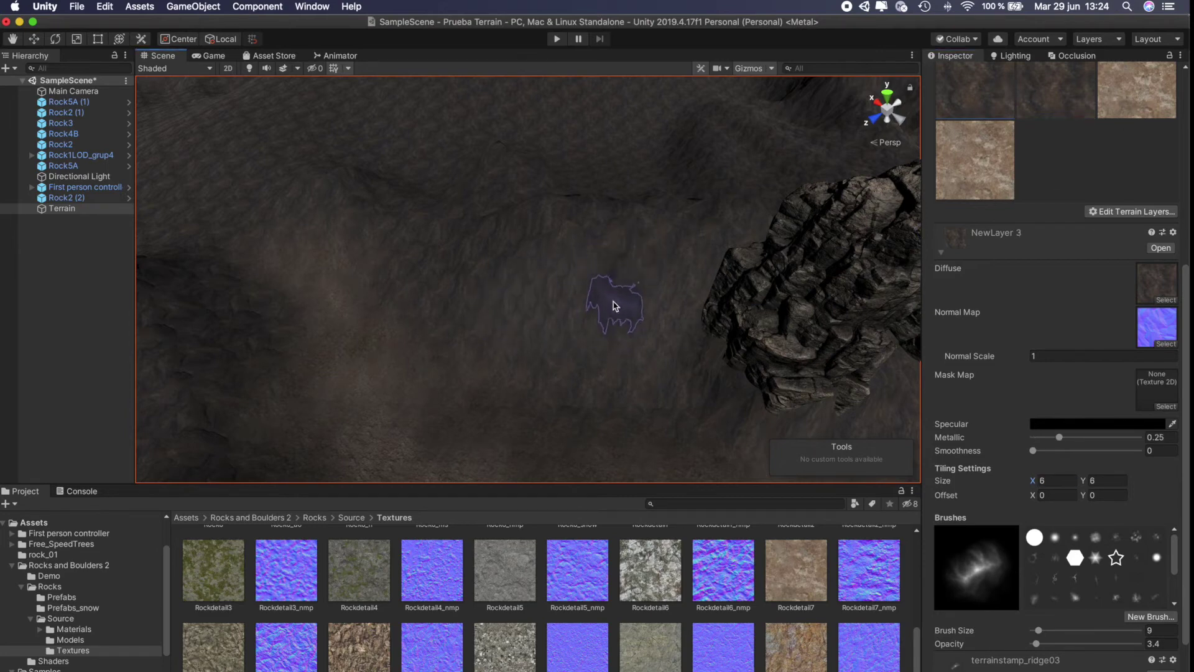
pyautogui.click(1058, 93)
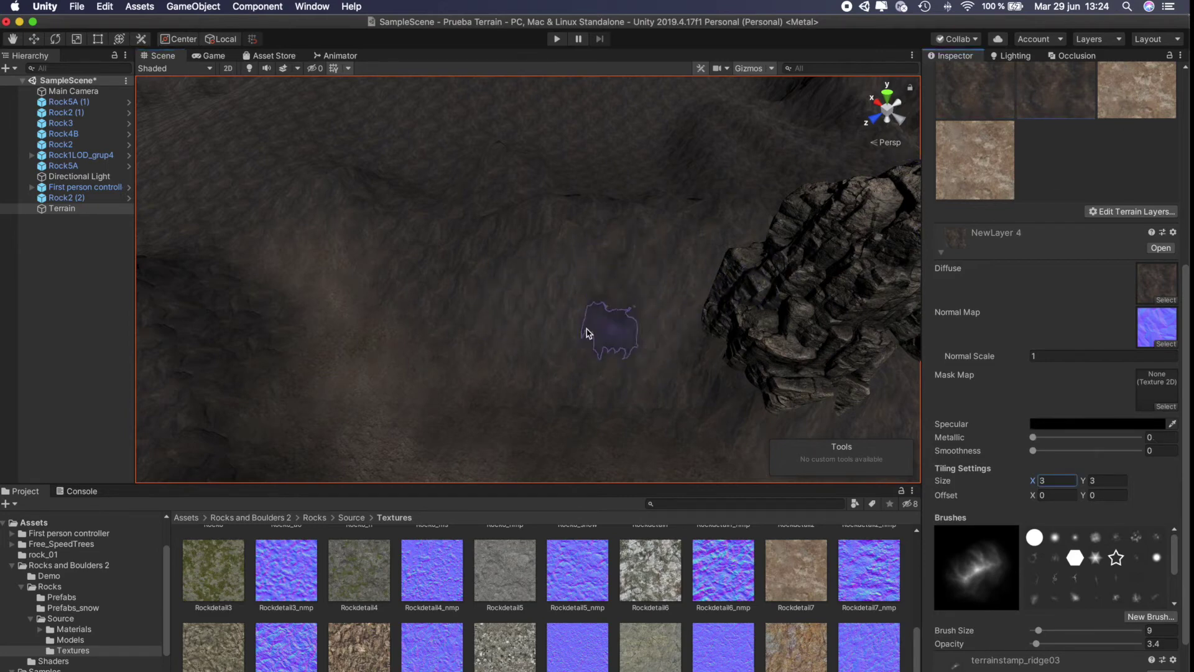
pyautogui.moveTo(443, 274); pyautogui.dragTo(451, 256)
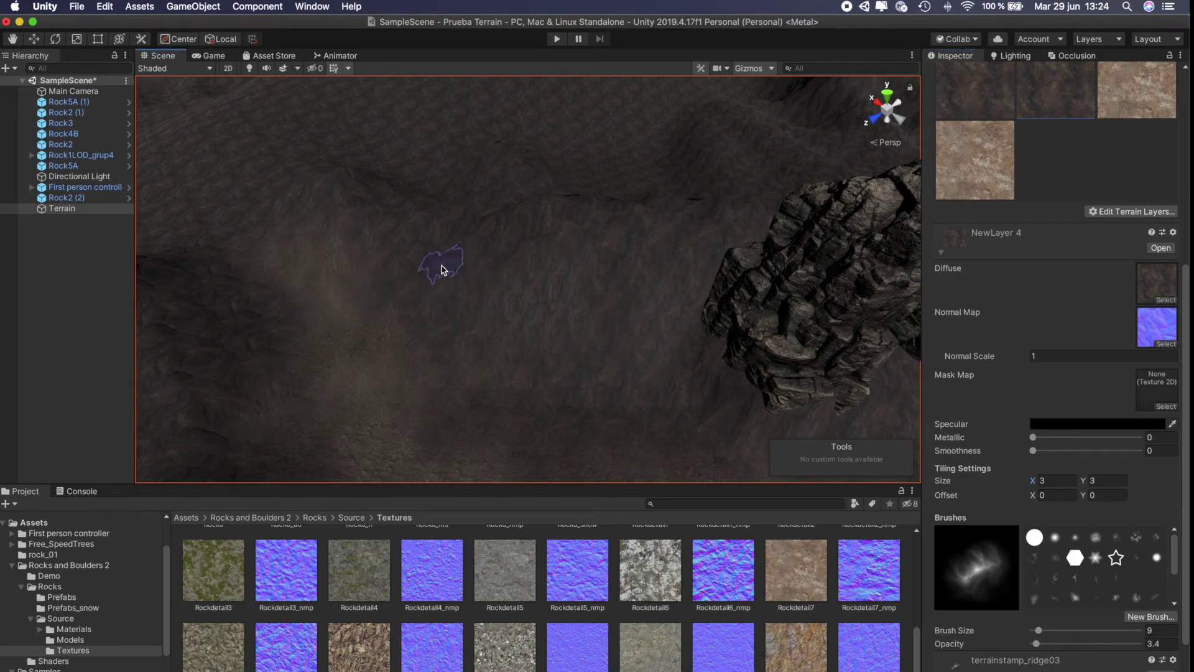
pyautogui.keyDown('alt'); pyautogui.moveTo(631, 333); pyautogui.dragTo(391, 324); pyautogui.keyUp('alt')
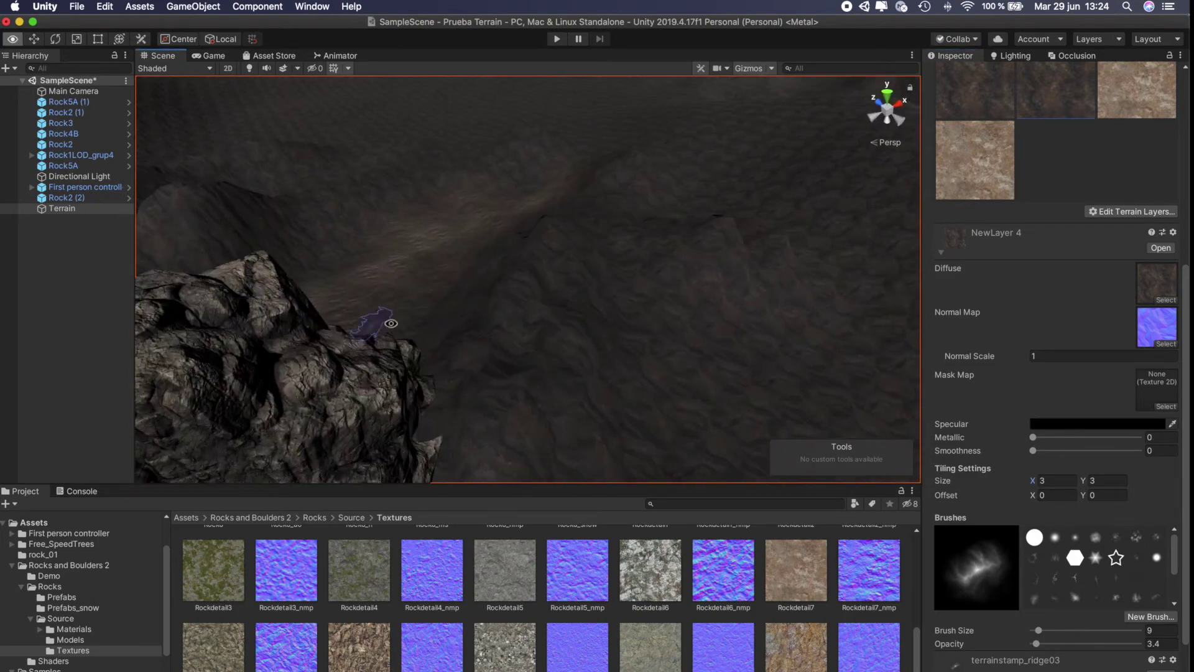
pyautogui.keyDown('alt'); pyautogui.moveTo(462, 309); pyautogui.dragTo(1011, 98); pyautogui.keyUp('alt')
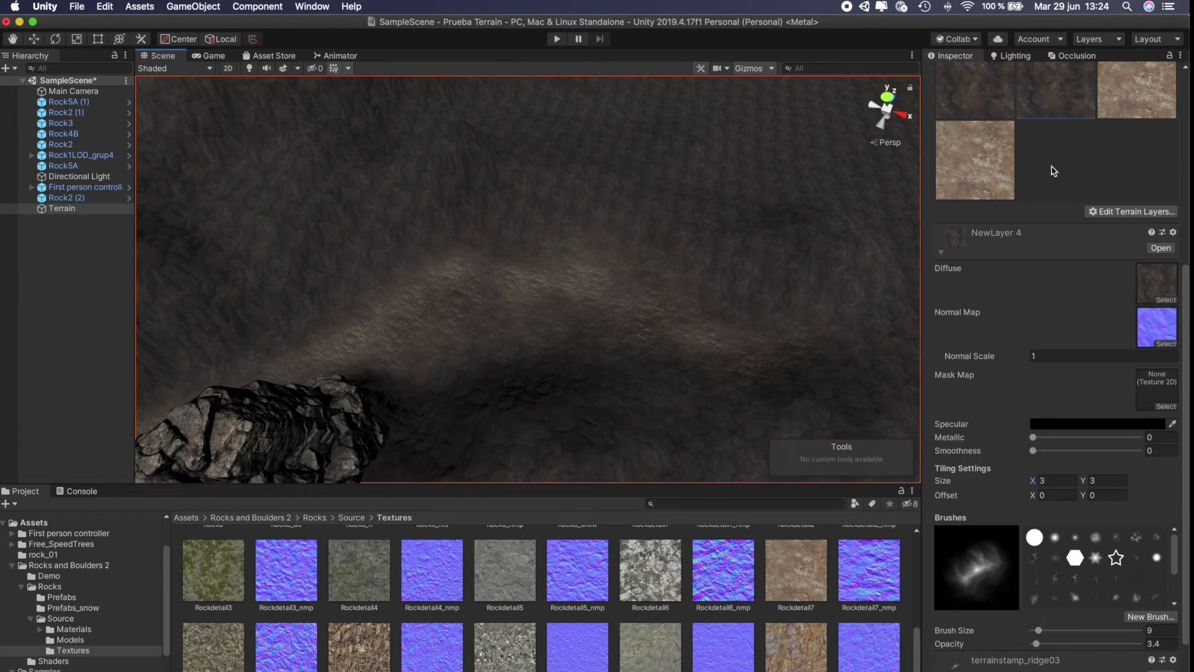
pyautogui.moveTo(515, 266)
pyautogui.keyDown('alt'); pyautogui.mouseDown()
pyautogui.moveTo(547, 206)
pyautogui.moveTo(554, 233)
pyautogui.moveTo(708, 269)
pyautogui.moveTo(712, 284)
pyautogui.moveTo(341, 194)
pyautogui.mouseUp(); pyautogui.keyUp('alt')
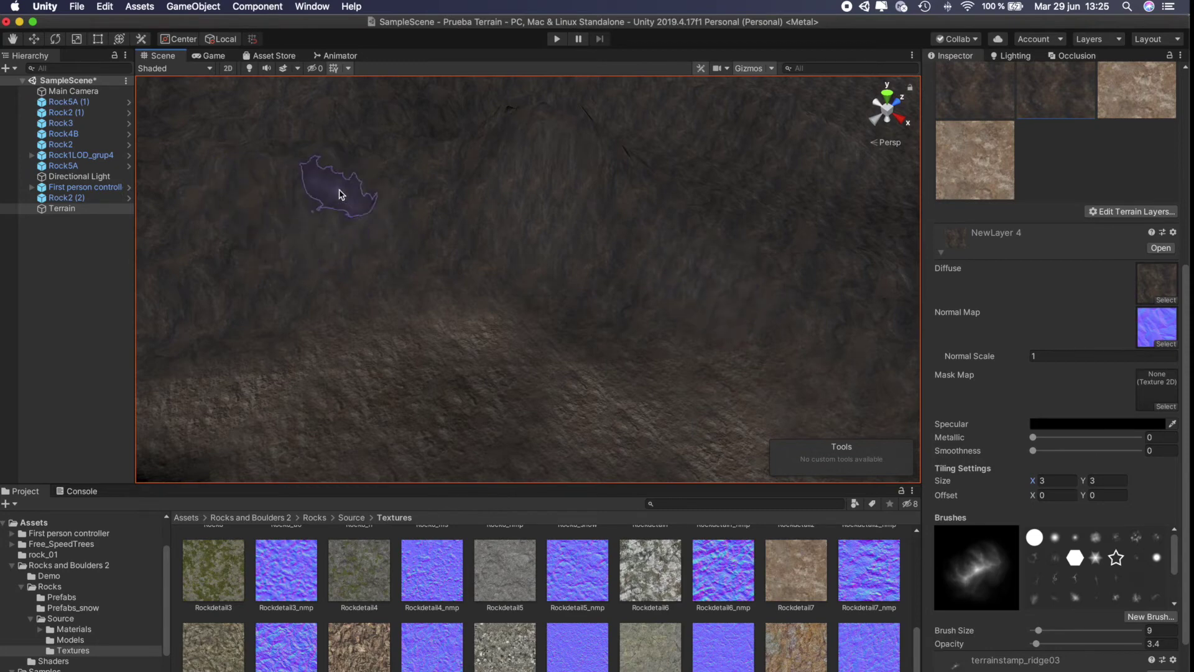
pyautogui.moveTo(400, 219)
pyautogui.keyDown('alt'); pyautogui.mouseDown()
pyautogui.moveTo(400, 247)
pyautogui.moveTo(547, 328)
pyautogui.moveTo(558, 315)
pyautogui.mouseUp(); pyautogui.keyUp('alt')
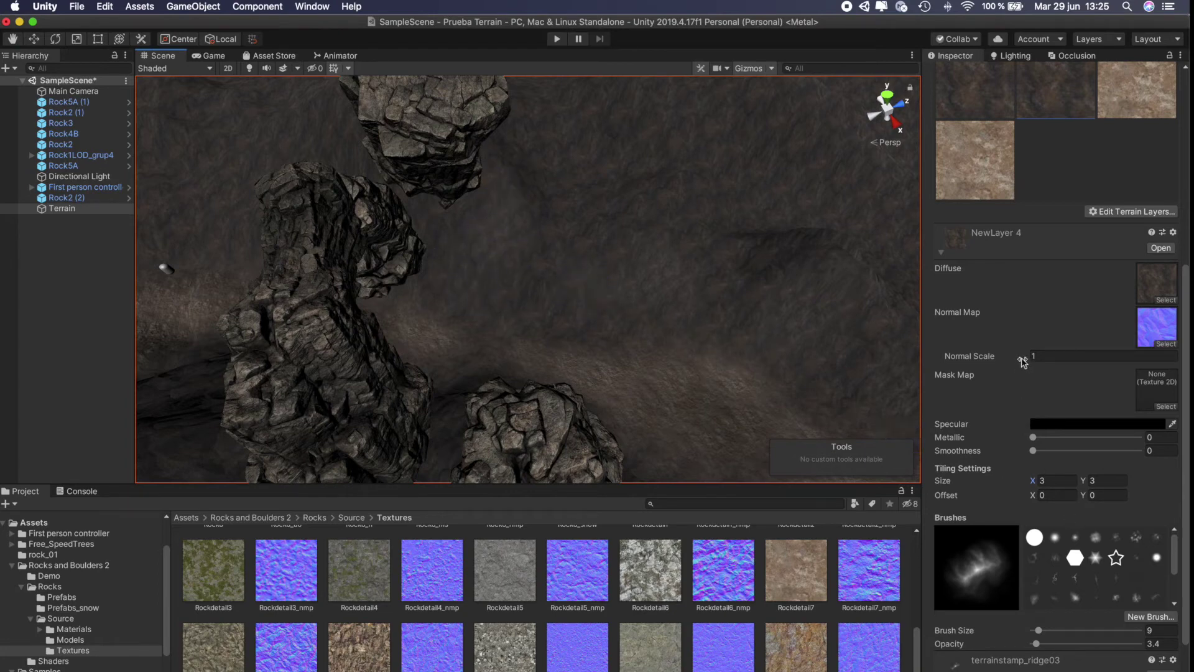
# Raise NewLayer 4's normal scale to 1.48 and start Play mode.
pyautogui.moveTo(1023, 359); pyautogui.dragTo(1027, 359)
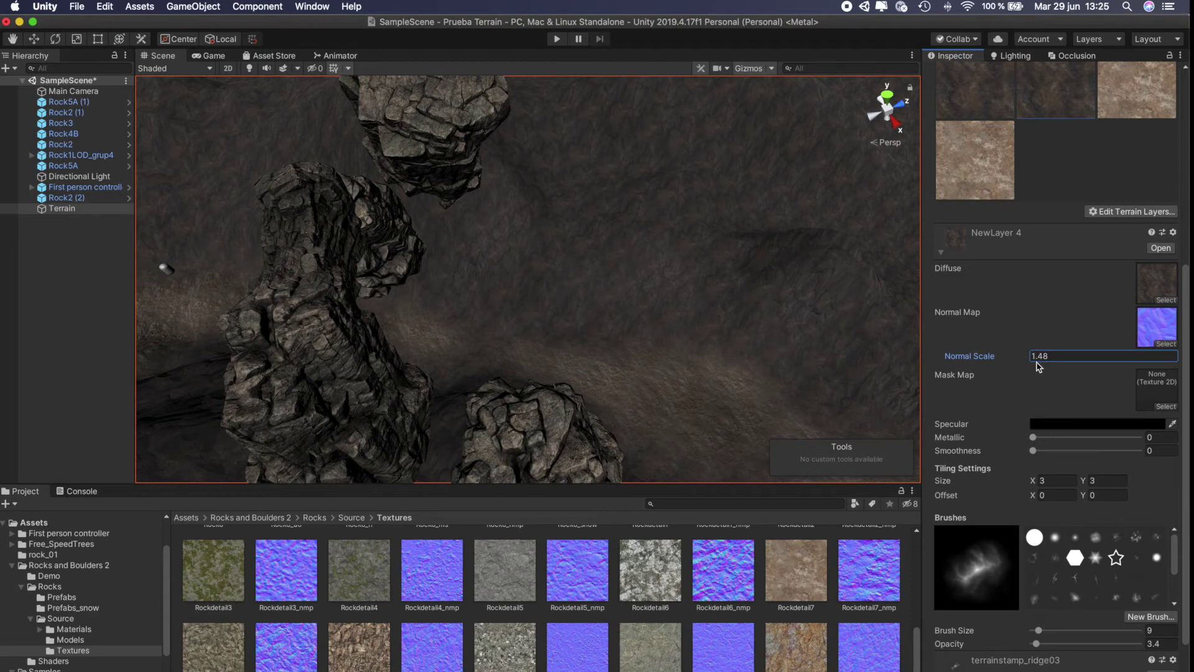
pyautogui.click(558, 39)
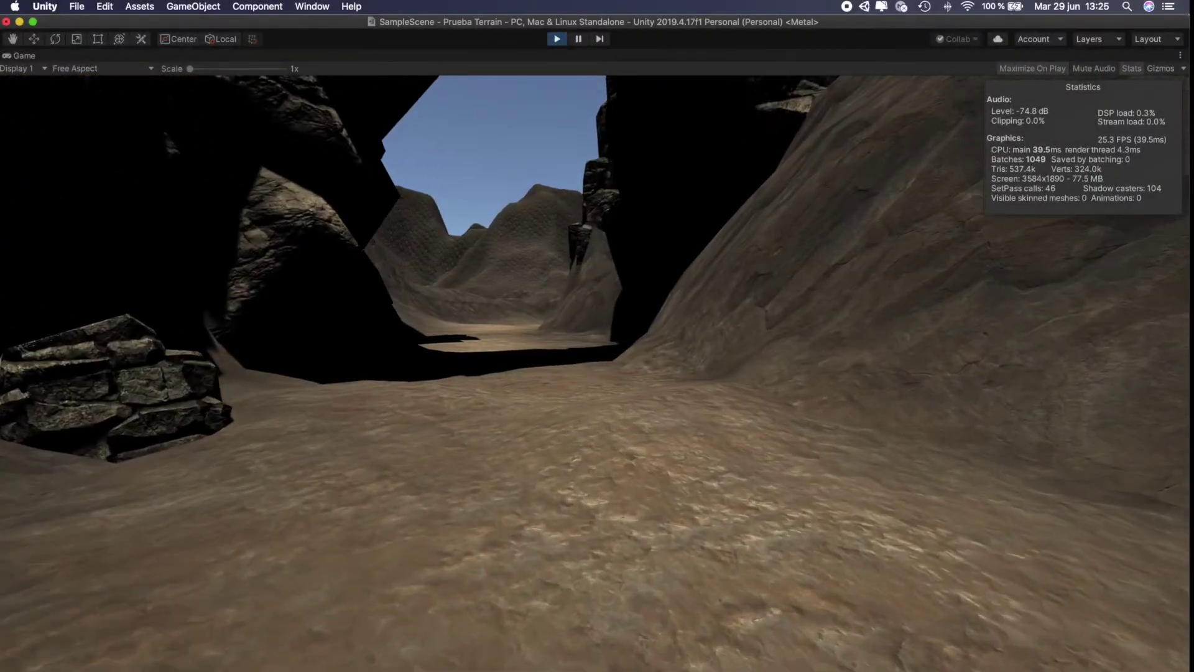
# Walk through the canyon into the valley toward the central peak, then back off to view it.
pyautogui.press('w')
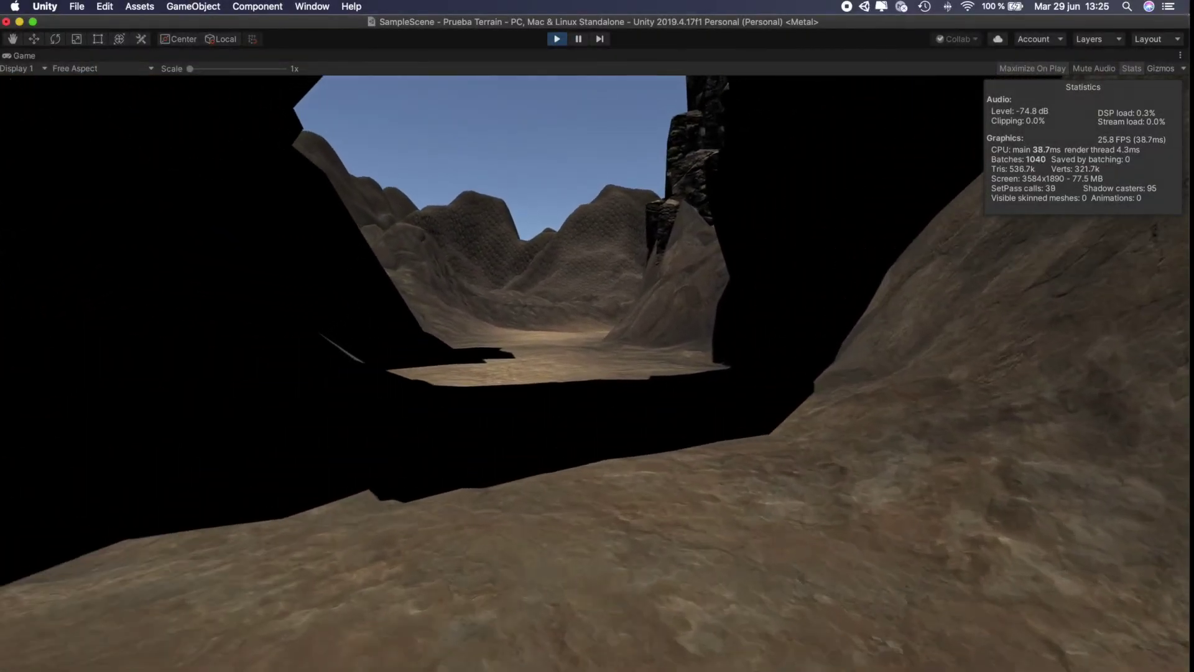
pyautogui.press('w')
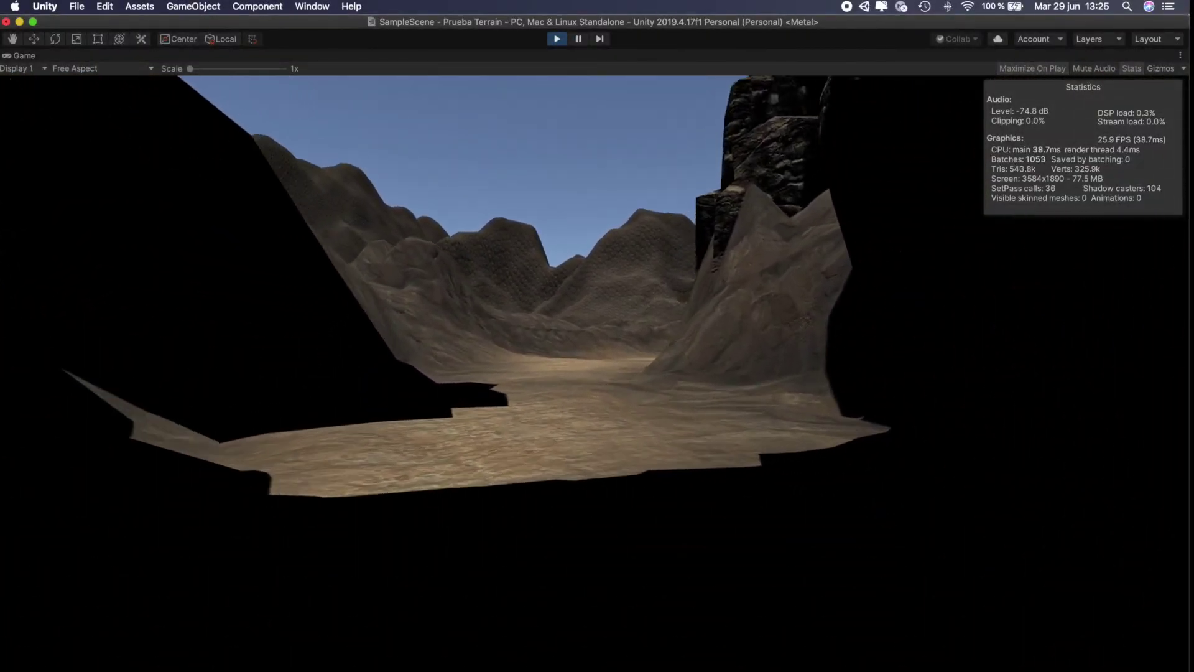
pyautogui.press('w')
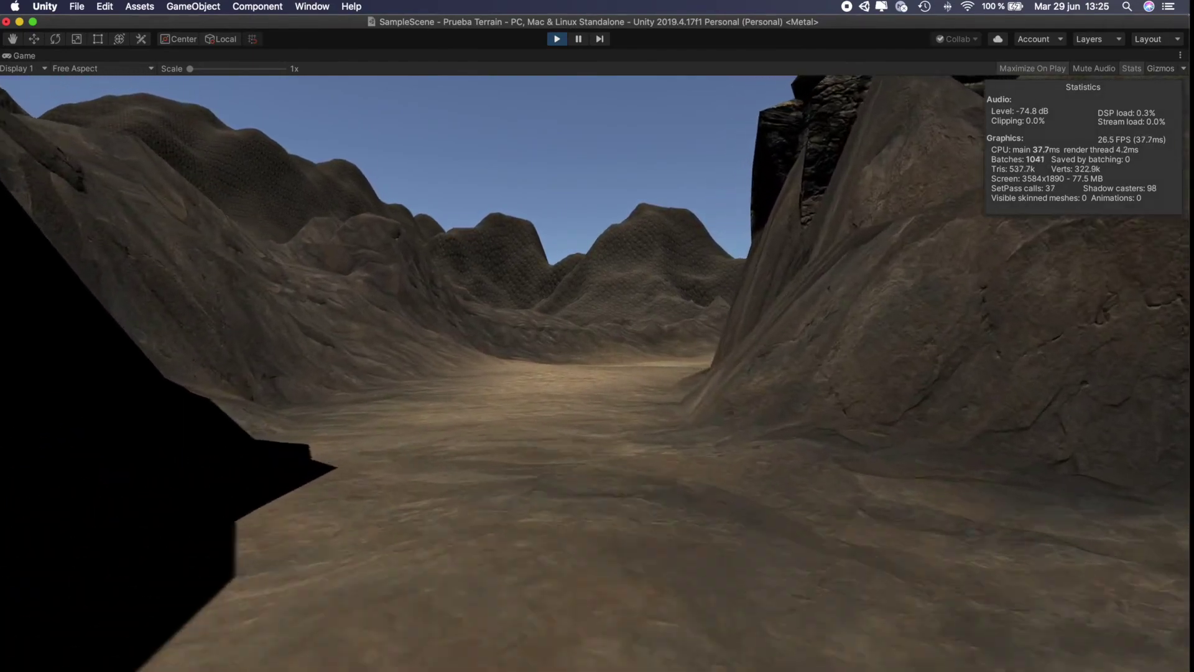
pyautogui.press('w')
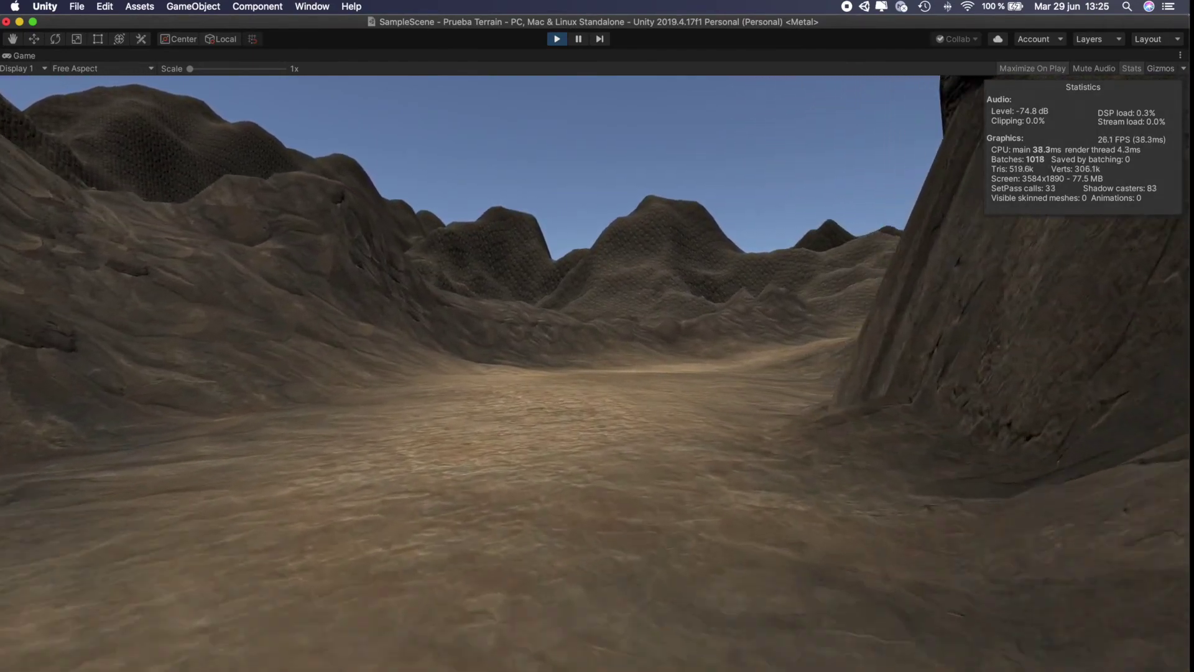
pyautogui.press('w')
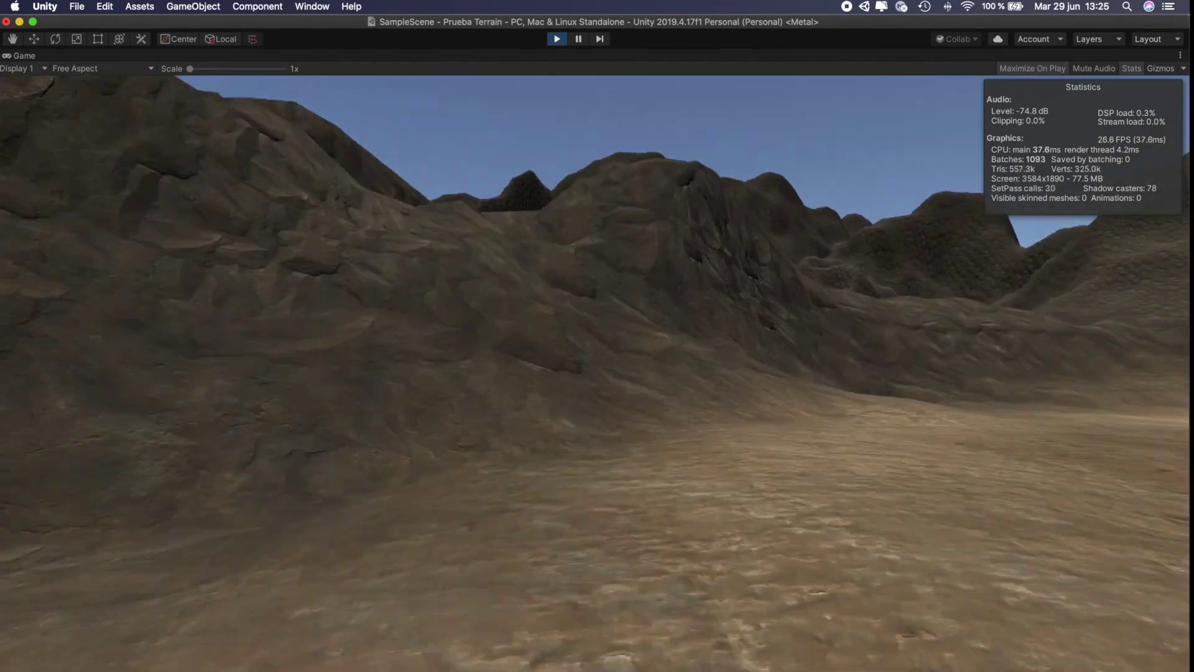
pyautogui.press('w')
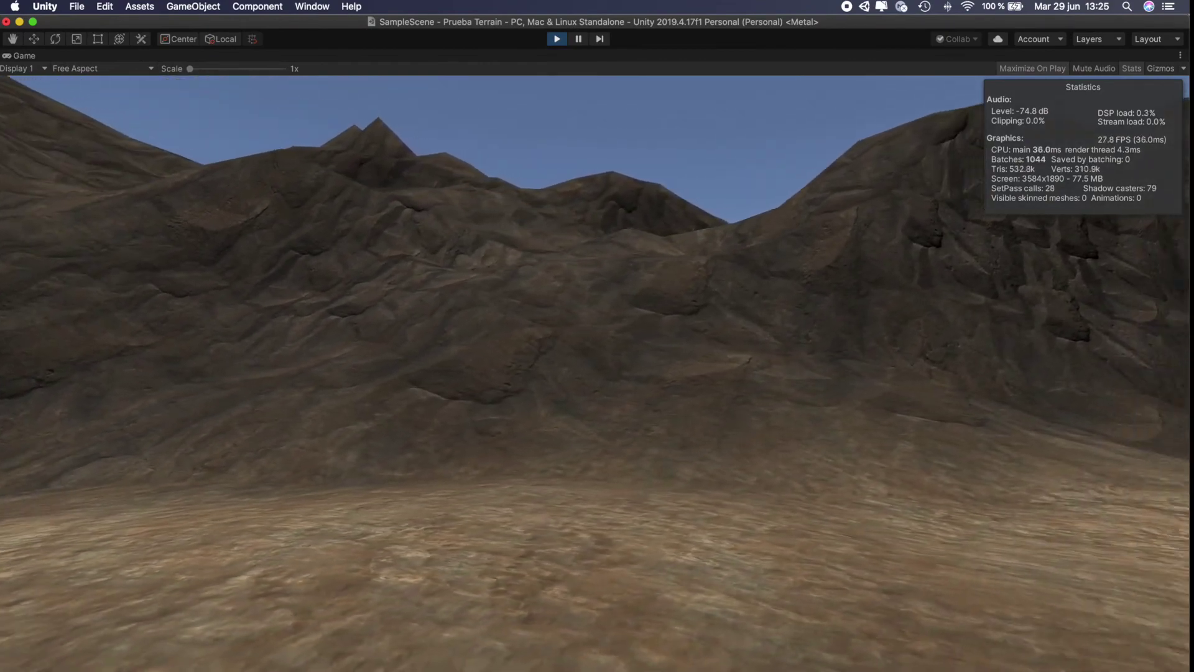
pyautogui.press('w')
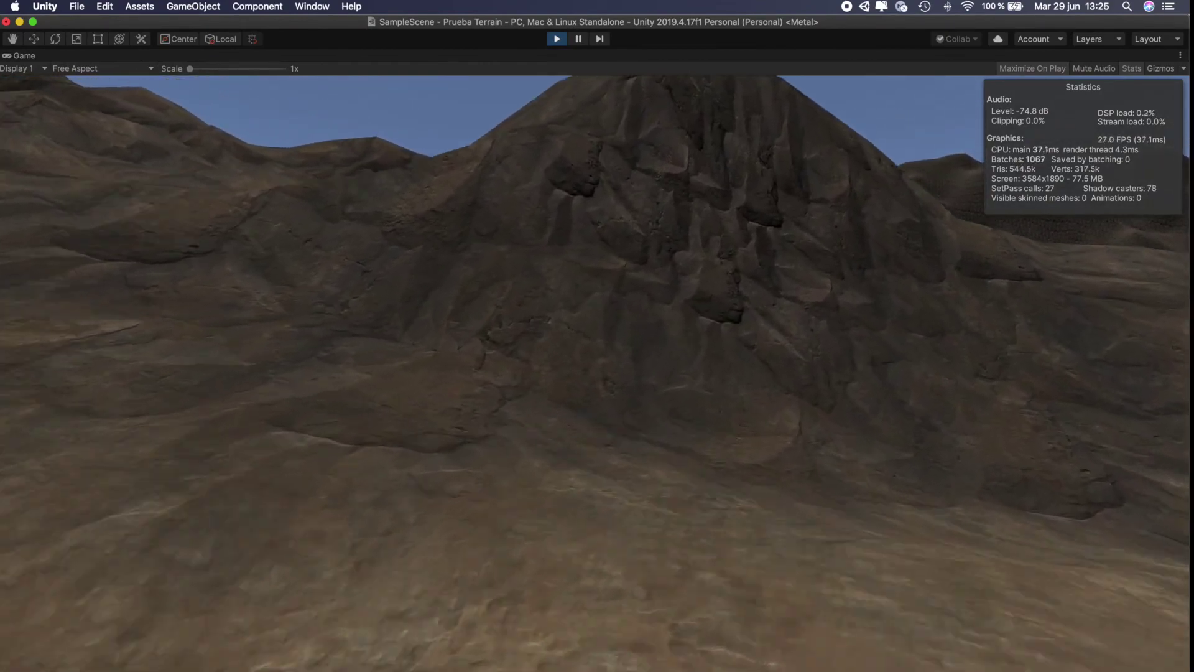
pyautogui.press('s')
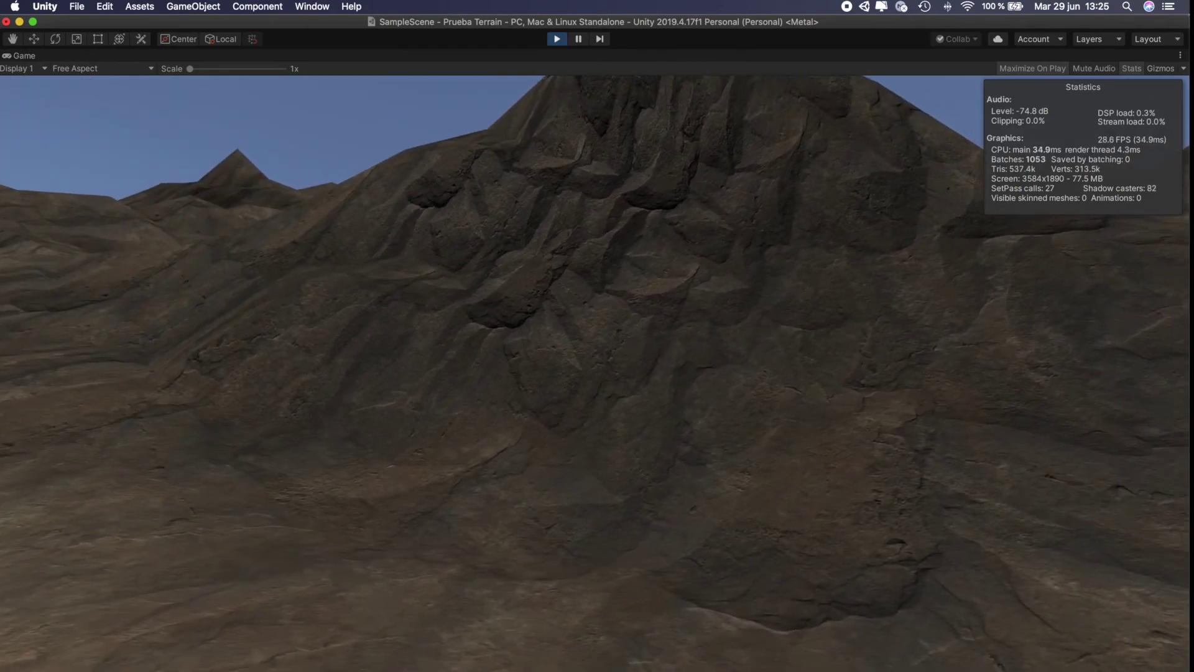
pyautogui.press('s')
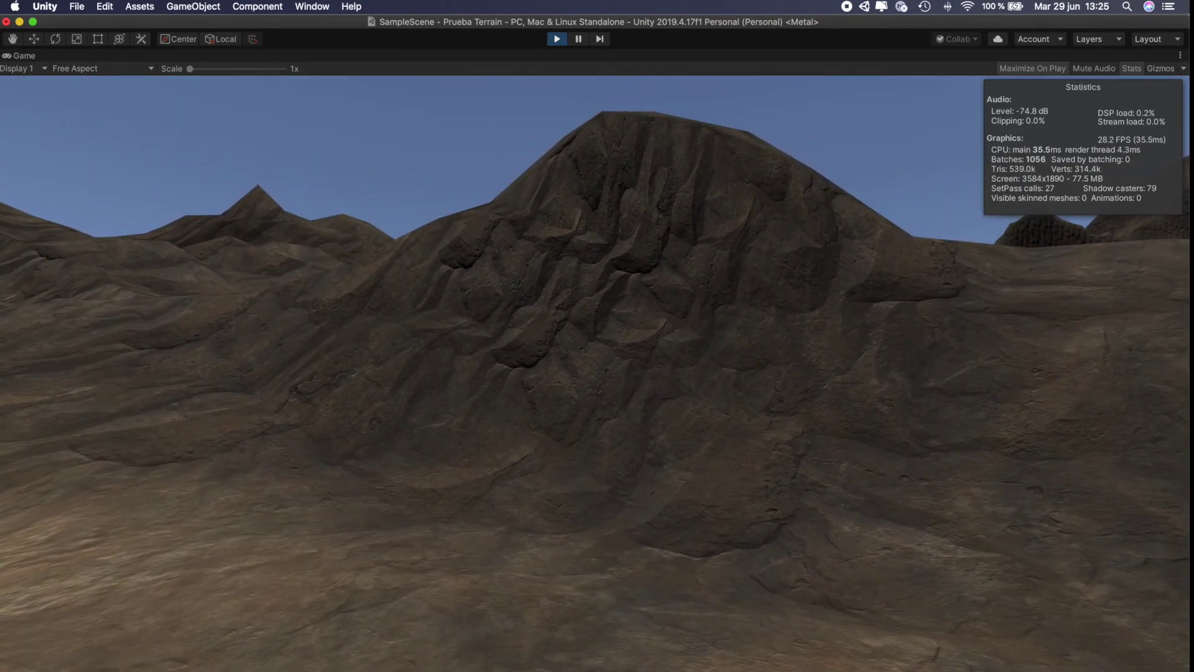
# Look around, approach the mountain slope, then follow the canyon path into the open valley.
pyautogui.press('a')
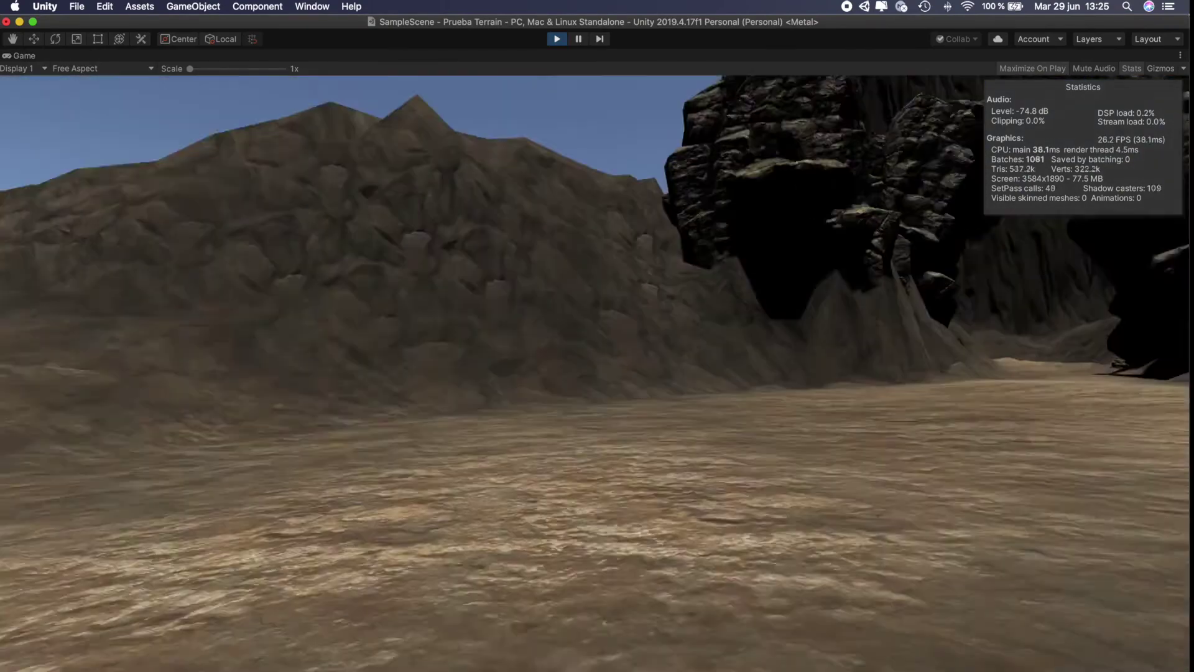
pyautogui.press('a')
pyautogui.press('w')
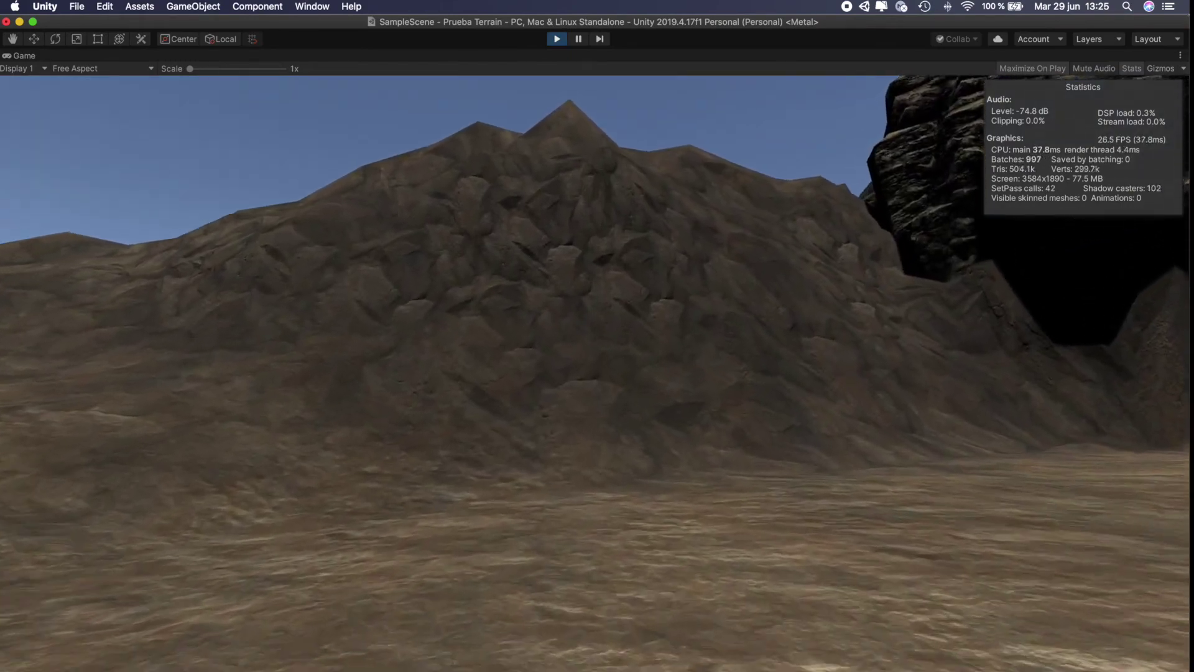
pyautogui.press('s')
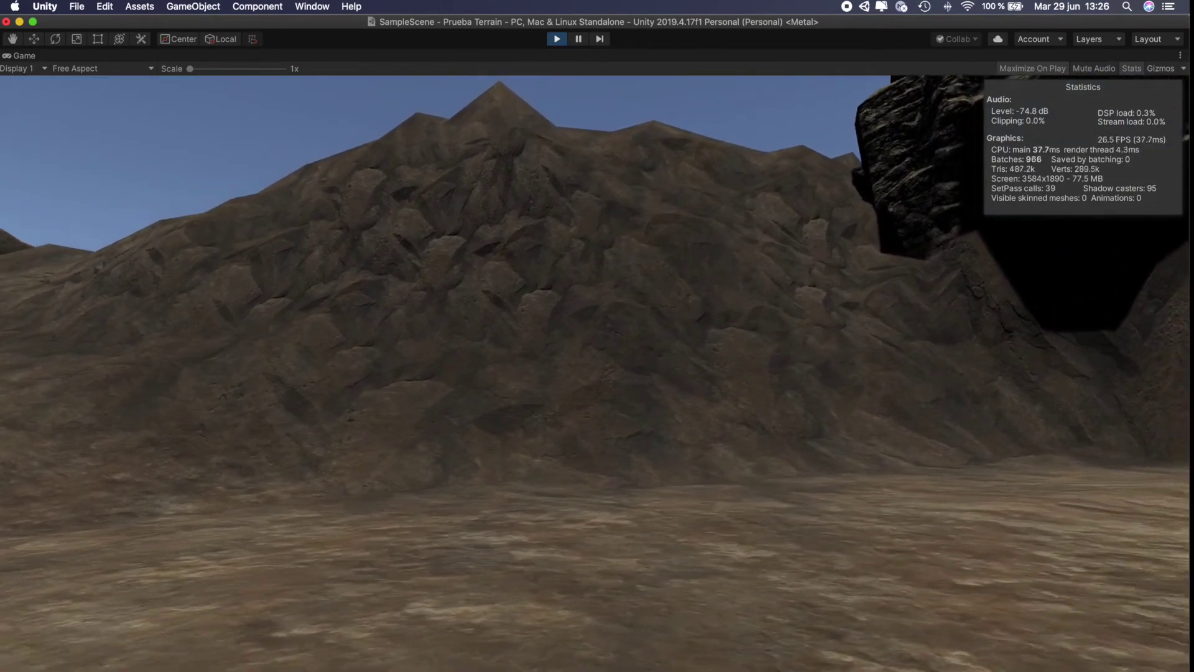
pyautogui.press('d')
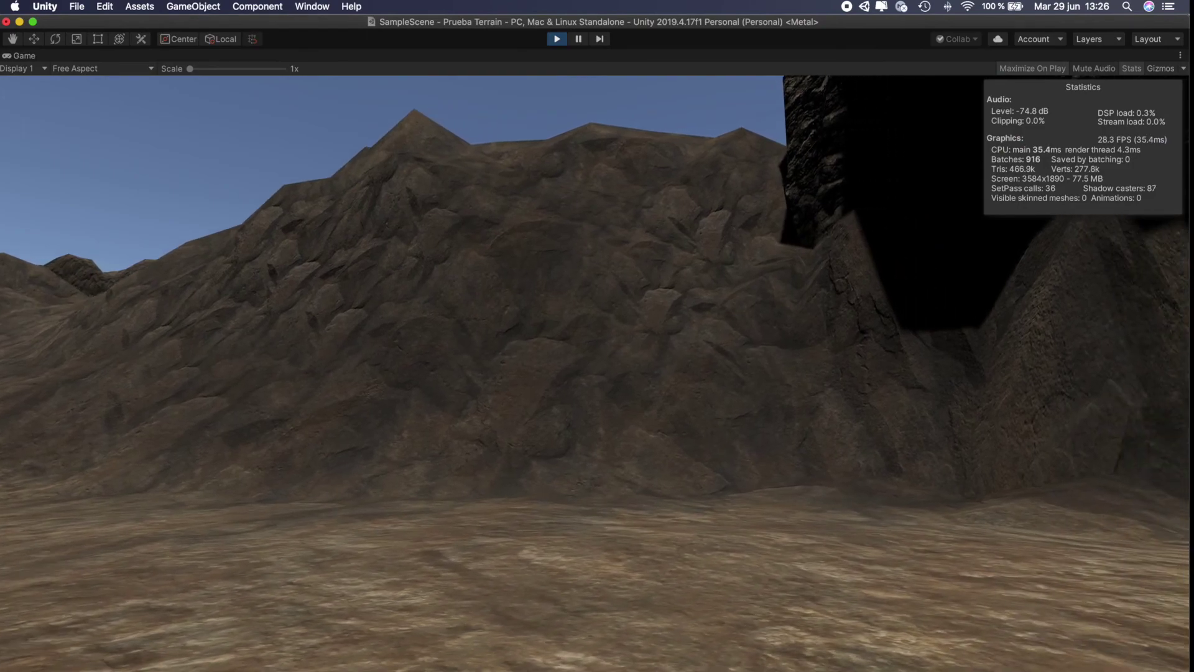
pyautogui.press('w')
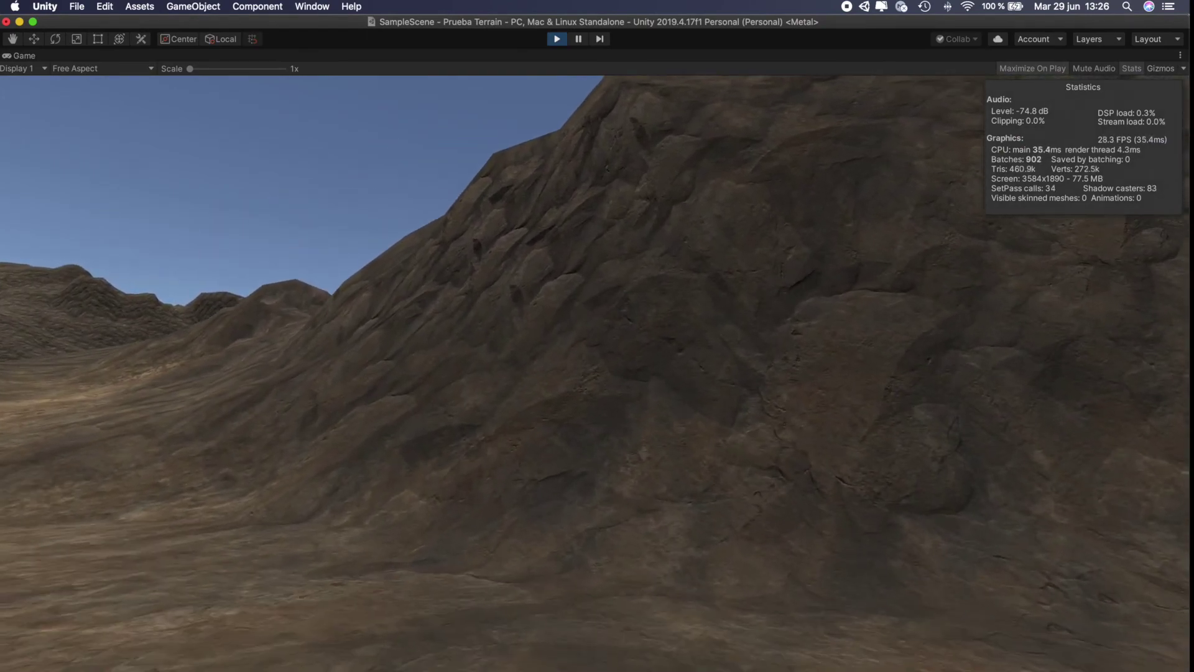
pyautogui.press('d')
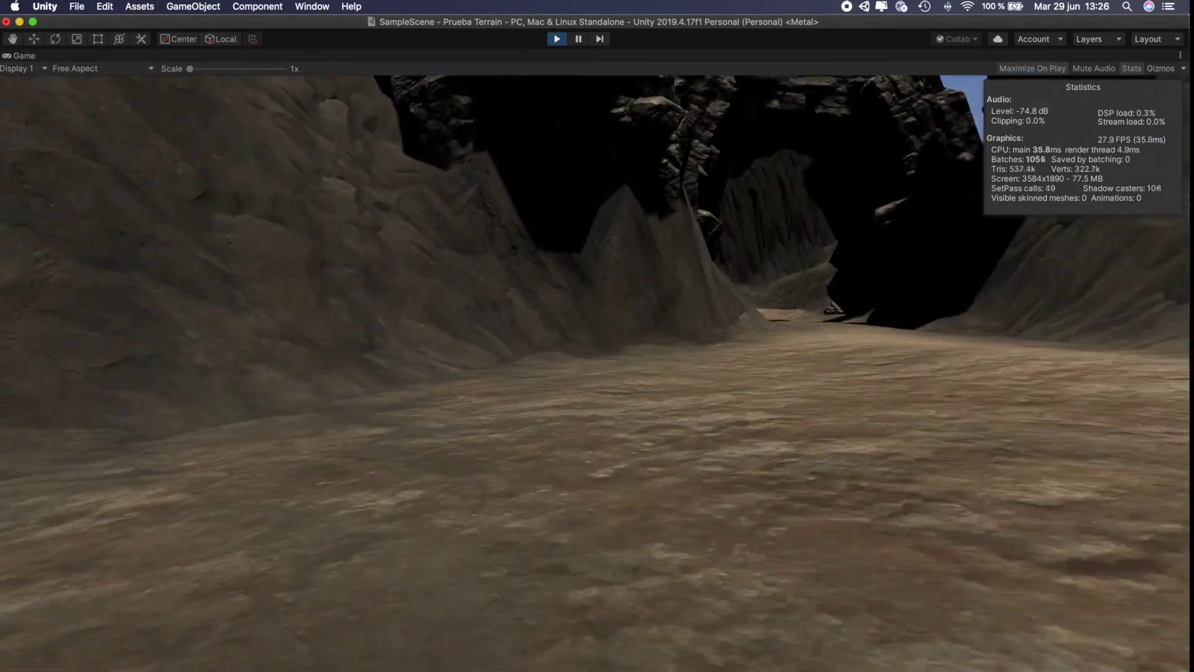
pyautogui.press('w')
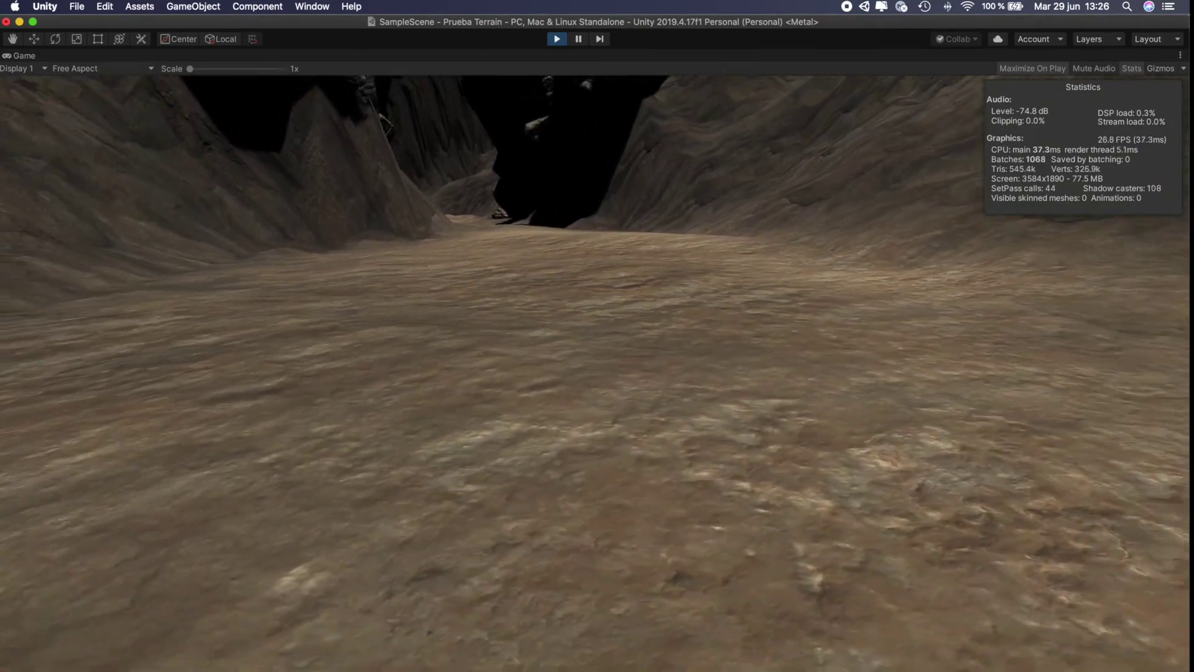
pyautogui.press('w')
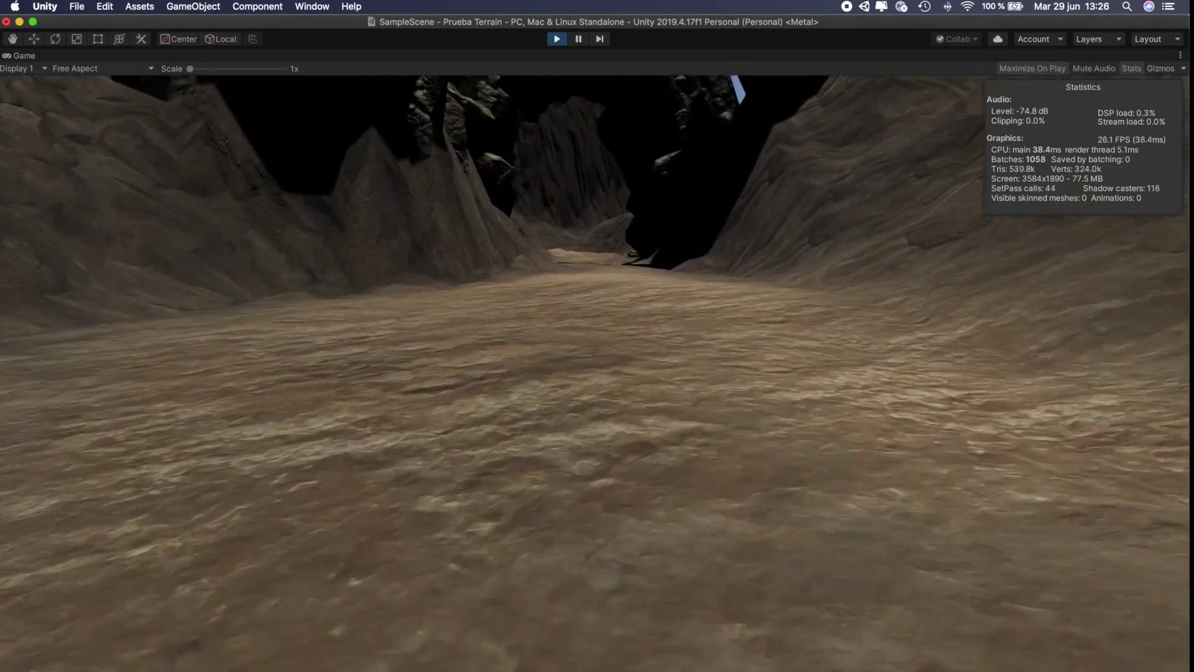
pyautogui.press('w')
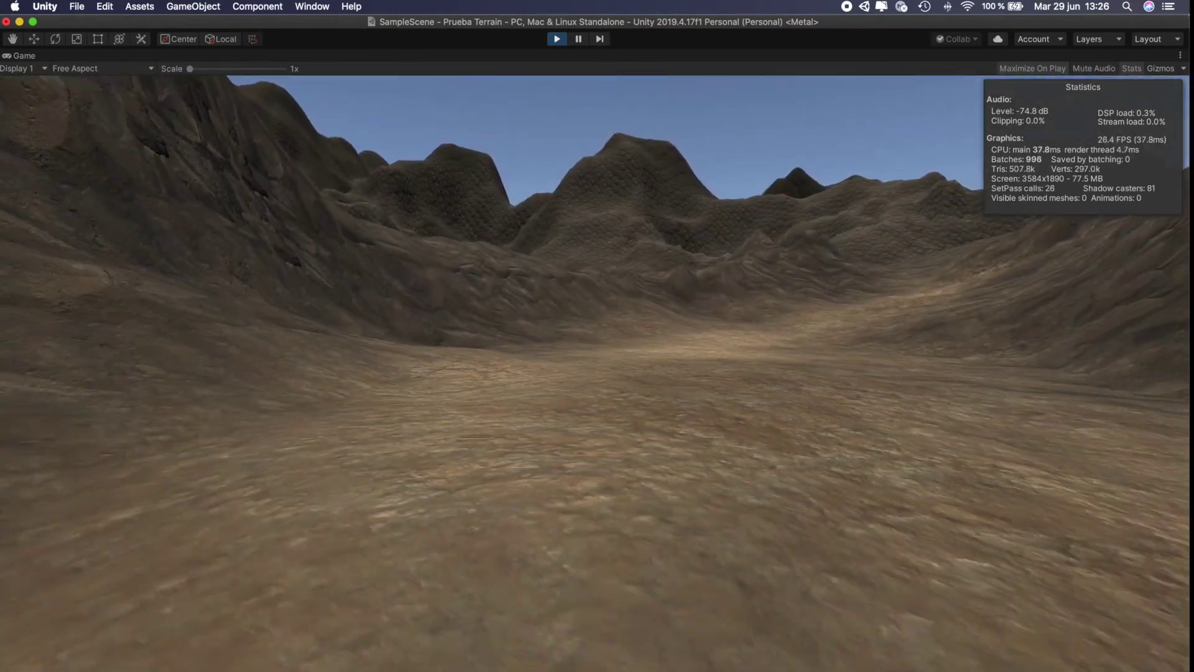
# Turn left along the rock wall and walk back through the canyon to the rock peak.
pyautogui.press('w')
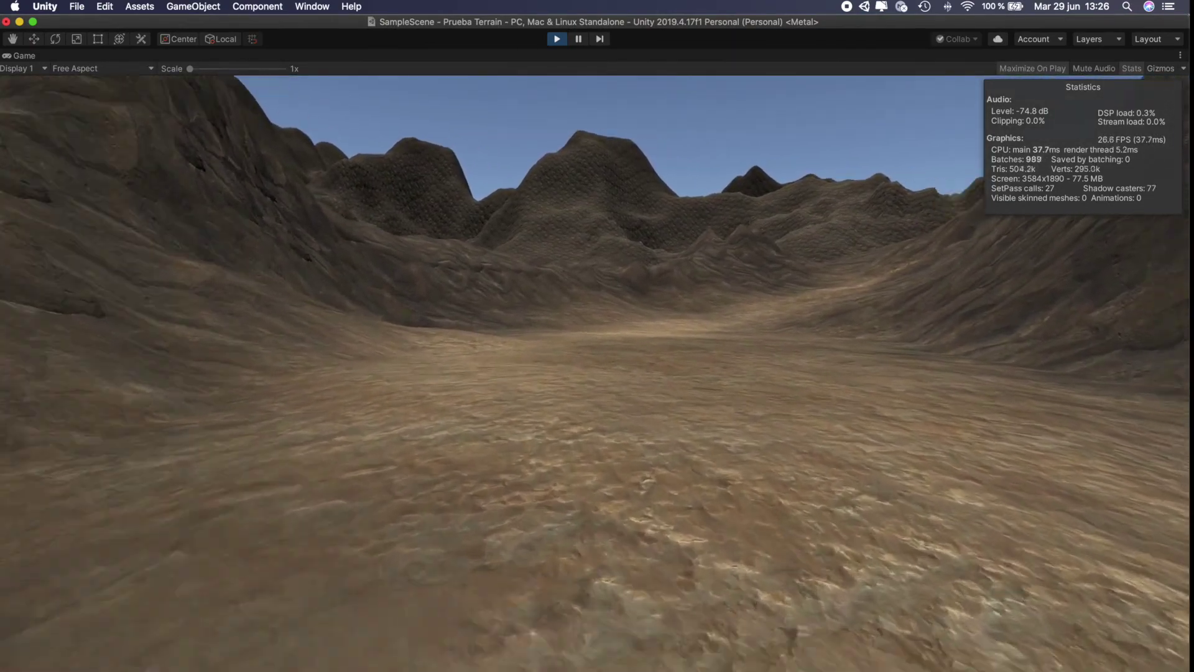
pyautogui.press('w')
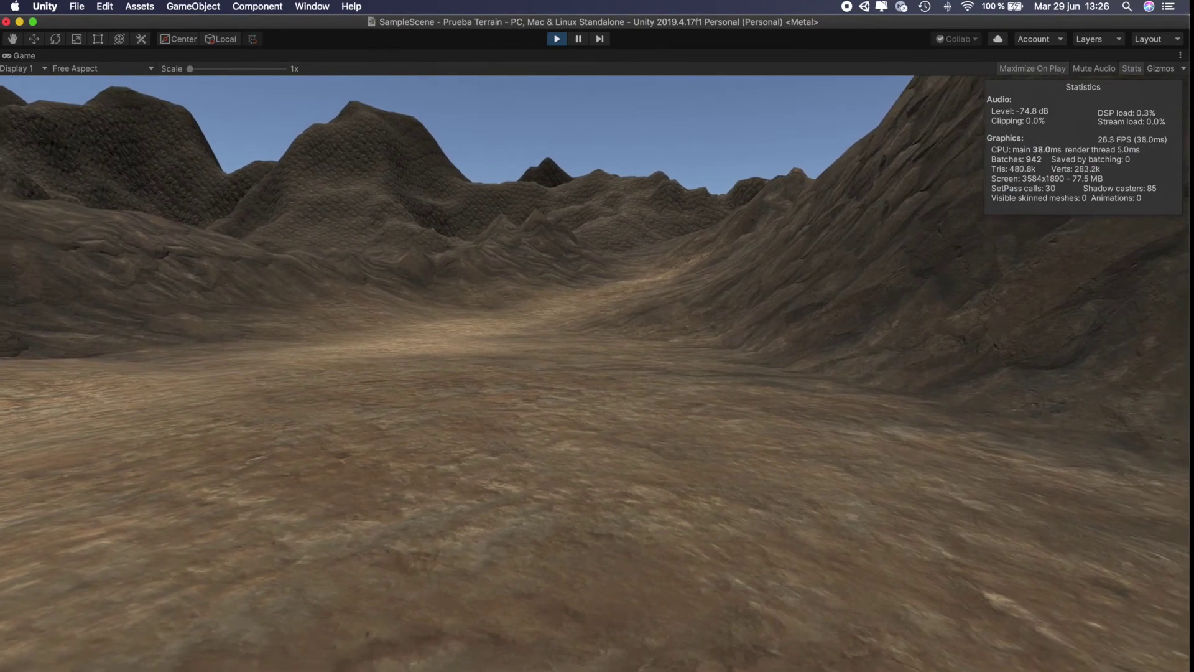
pyautogui.press('a')
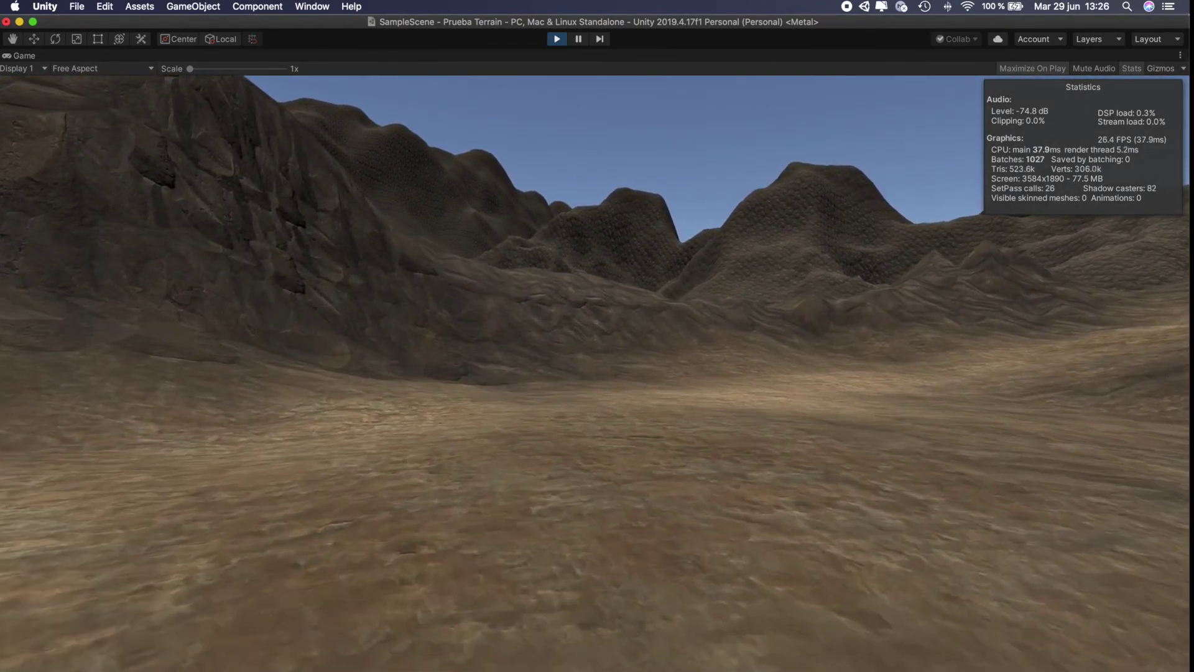
pyautogui.press('a')
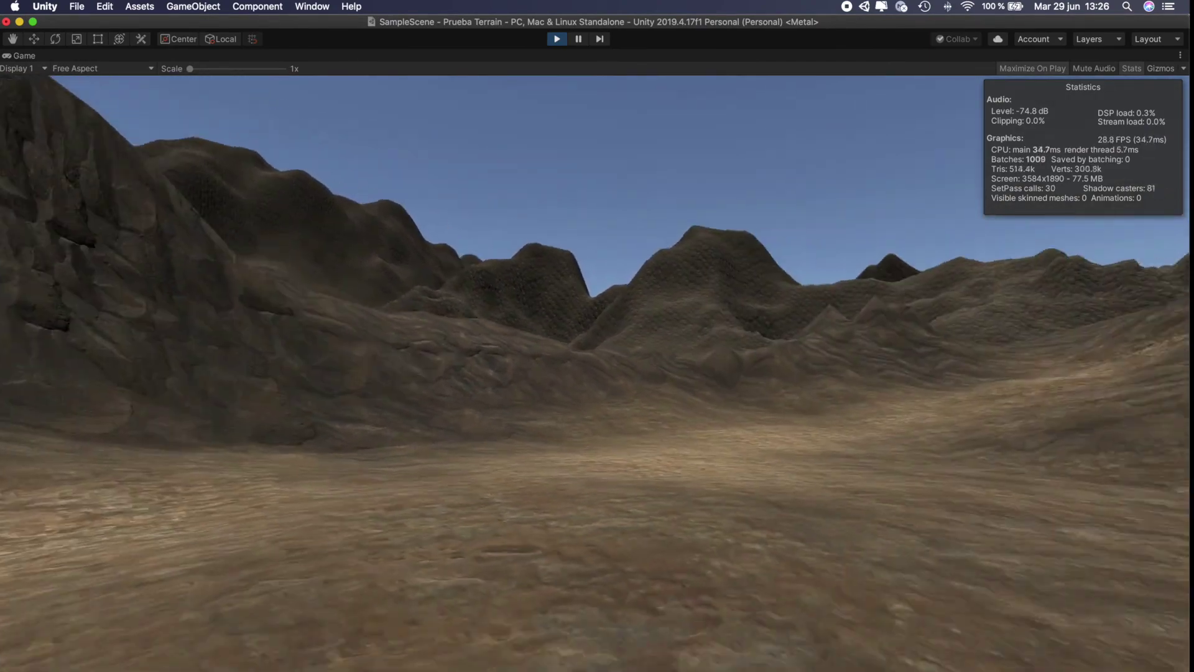
pyautogui.press('w')
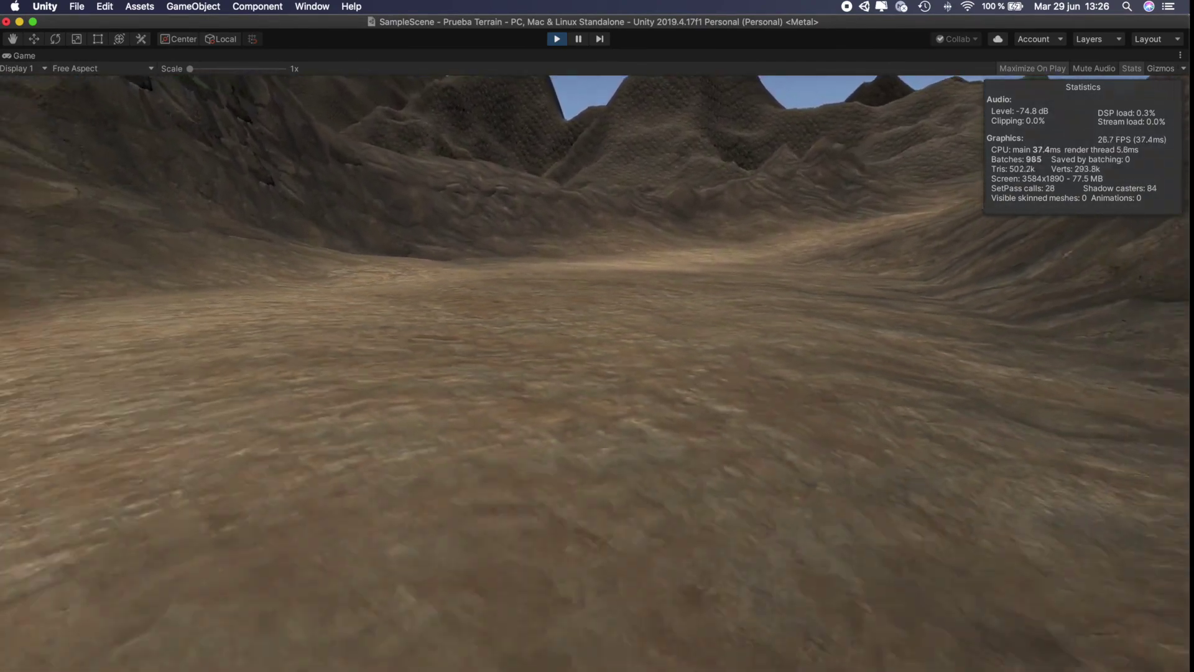
pyautogui.press('w')
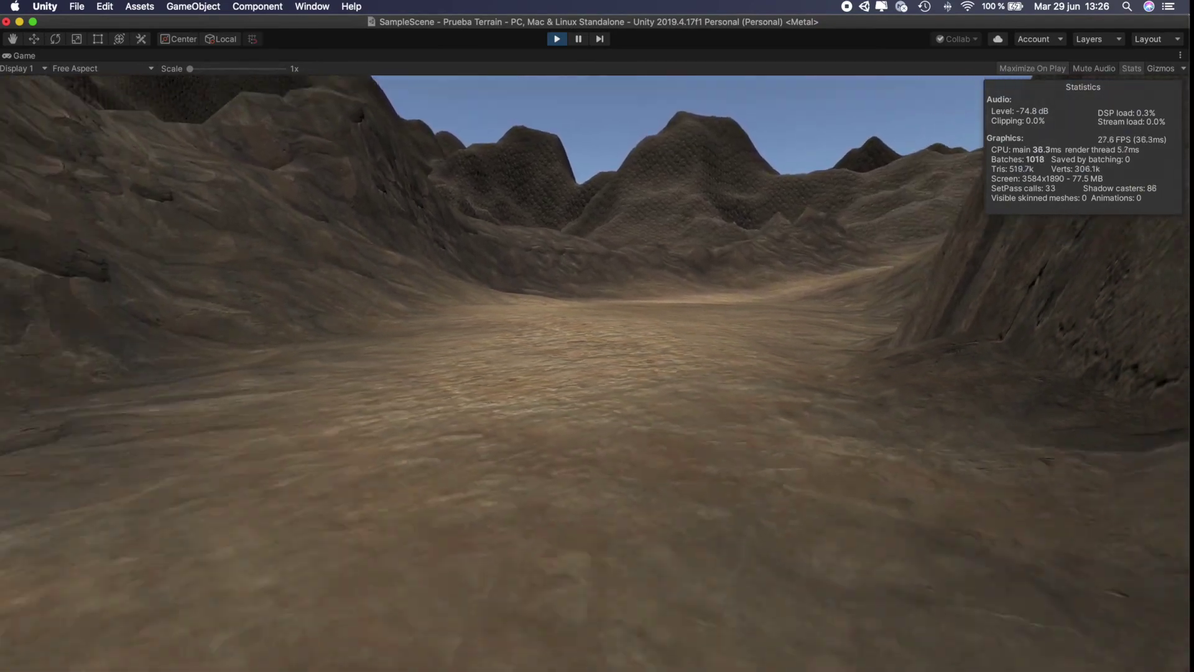
pyautogui.press('w')
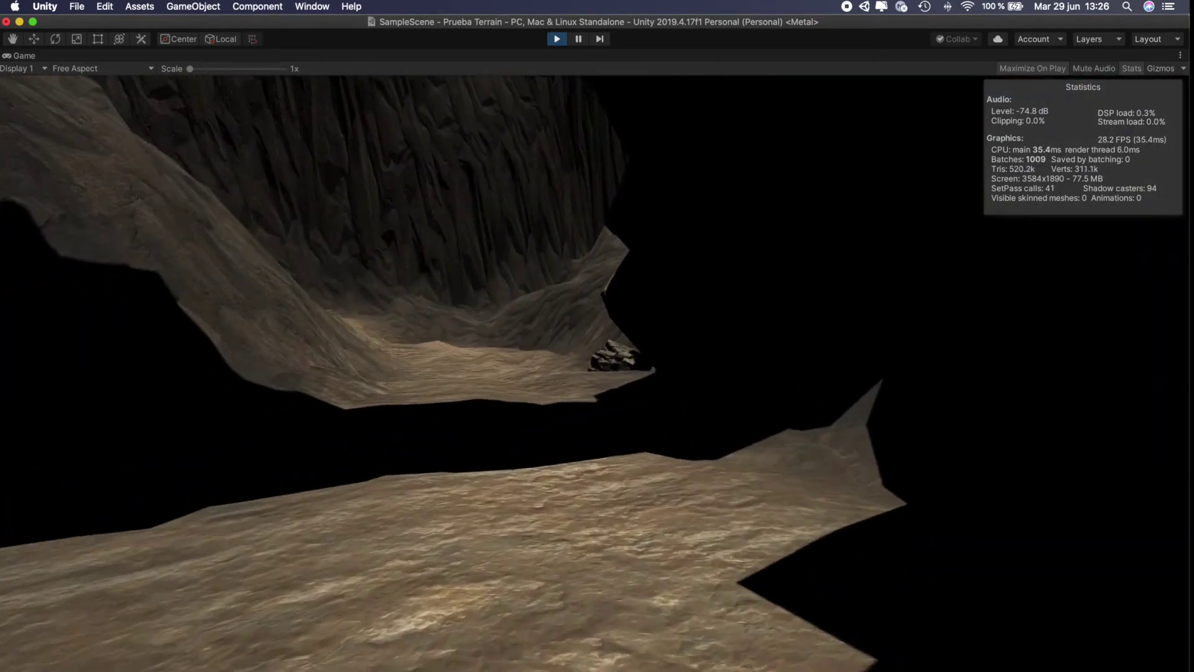
pyautogui.press('w')
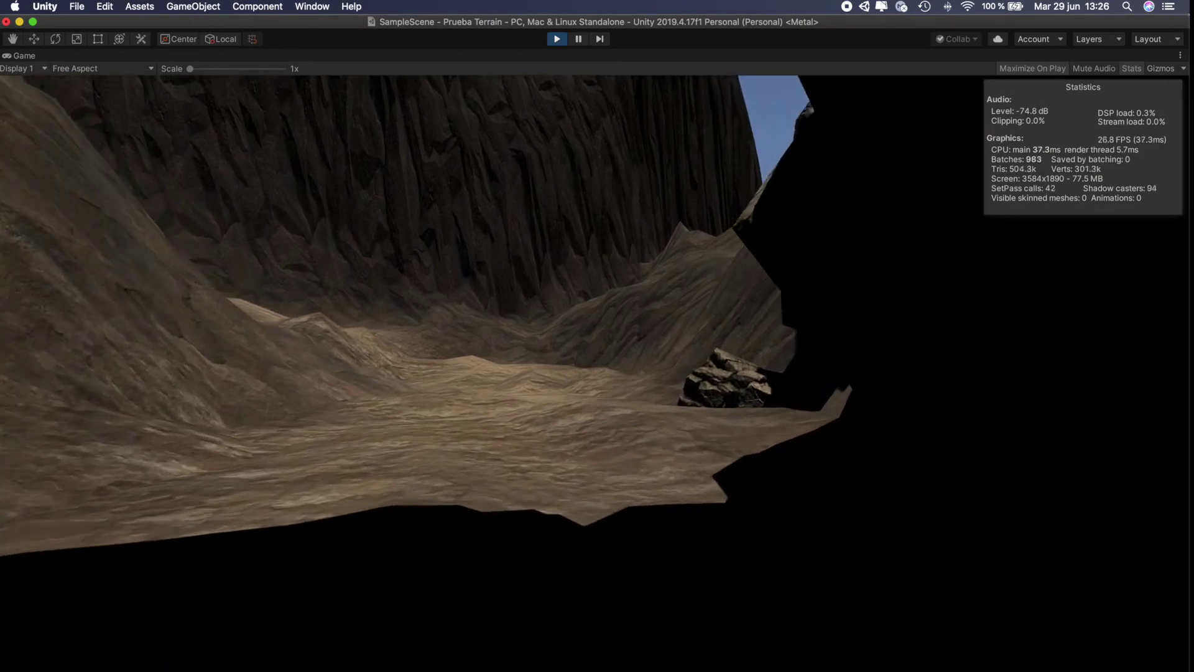
pyautogui.press('w')
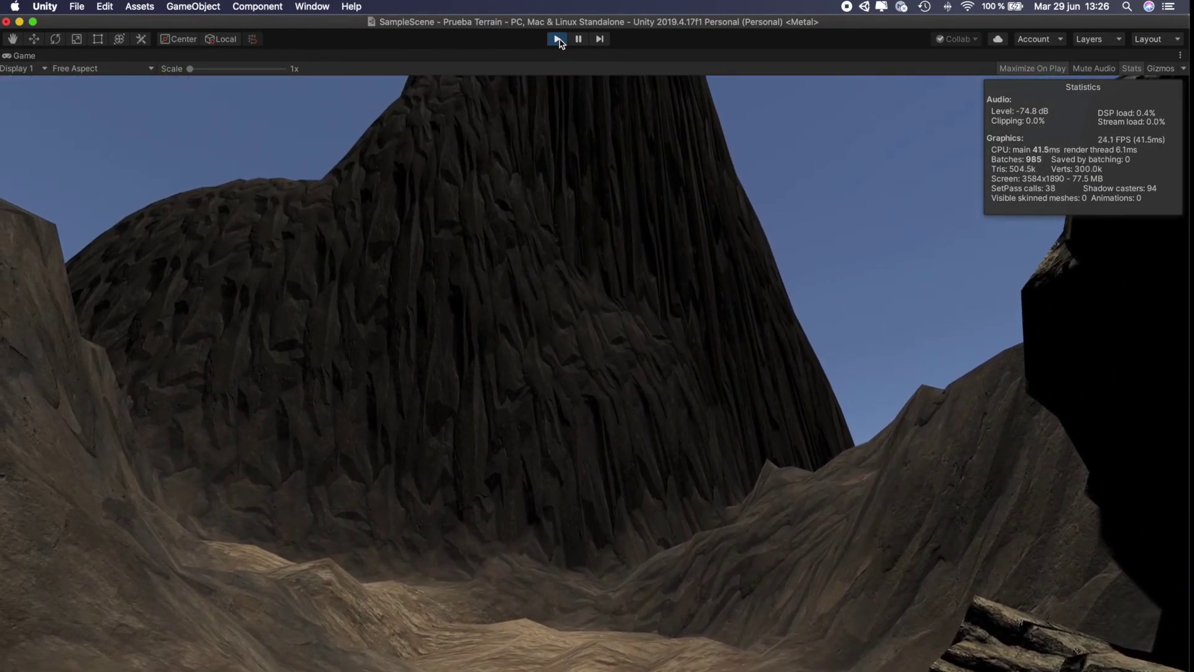
# Stop playing, enable grey Exponential Squared fog at density 0.01, then play again.
pyautogui.click(559, 41)
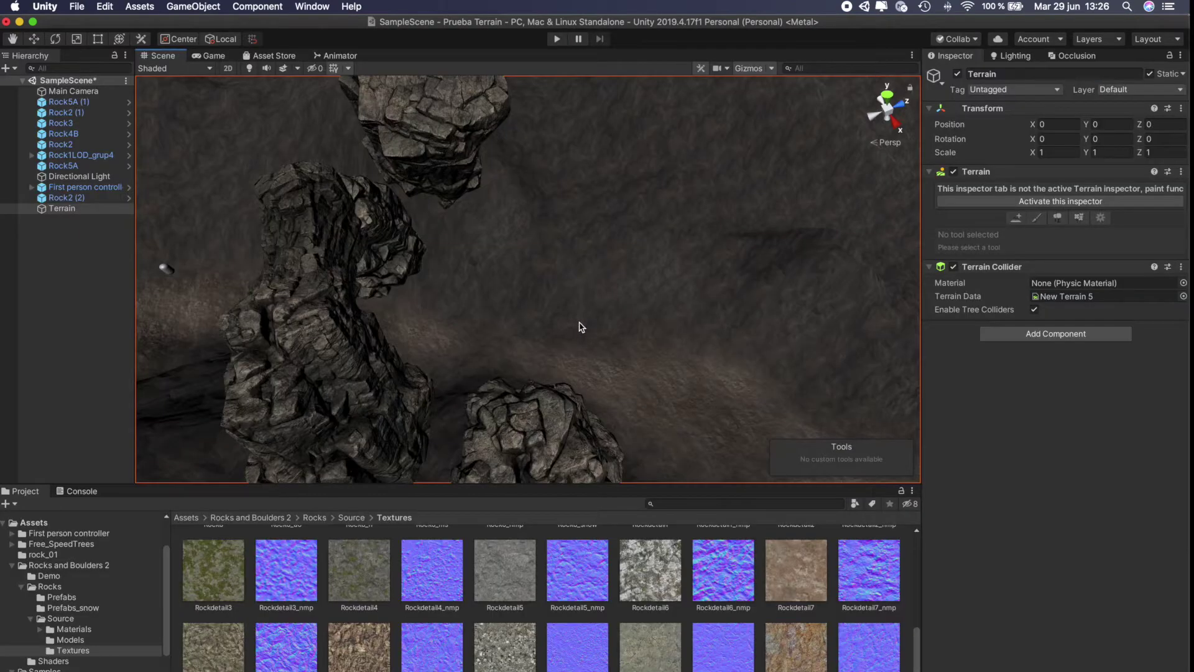
pyautogui.moveTo(618, 344); pyautogui.dragTo(776, 260, button='right')
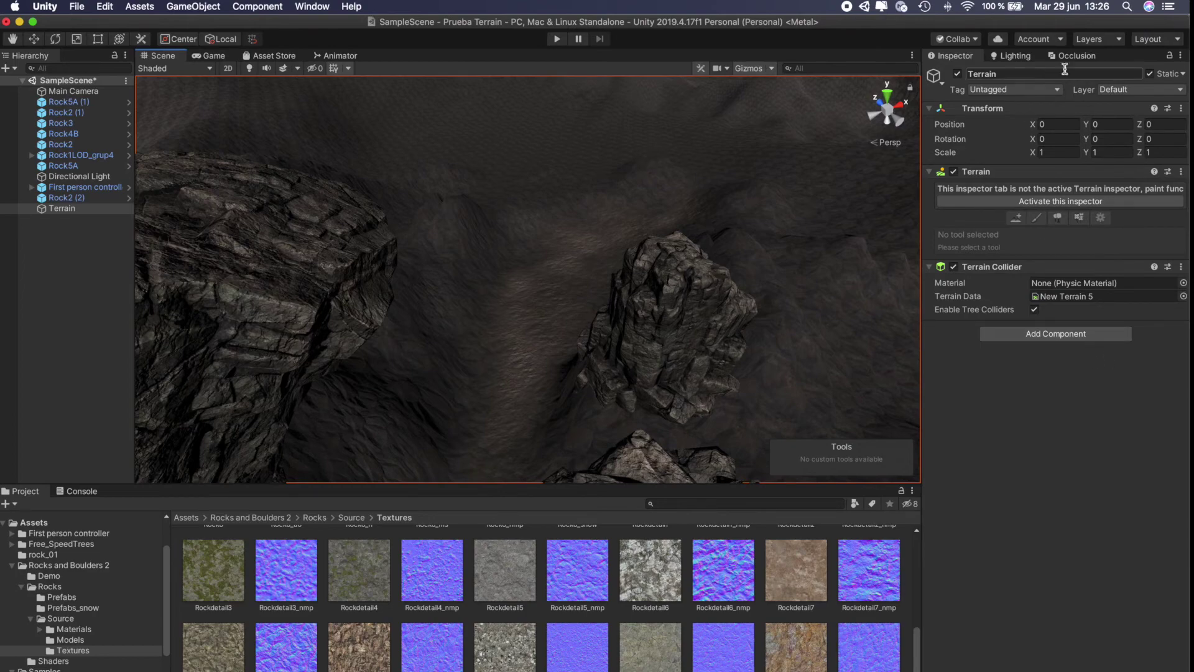
pyautogui.click(1016, 57)
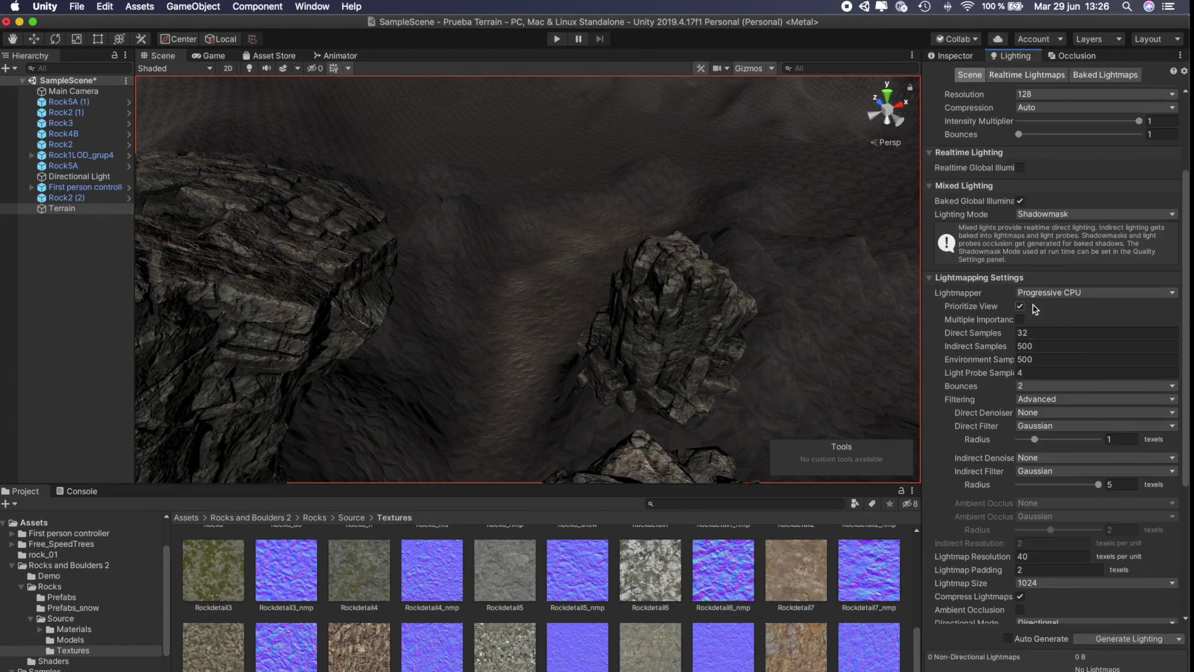
pyautogui.scroll(-10, 1057, 467)
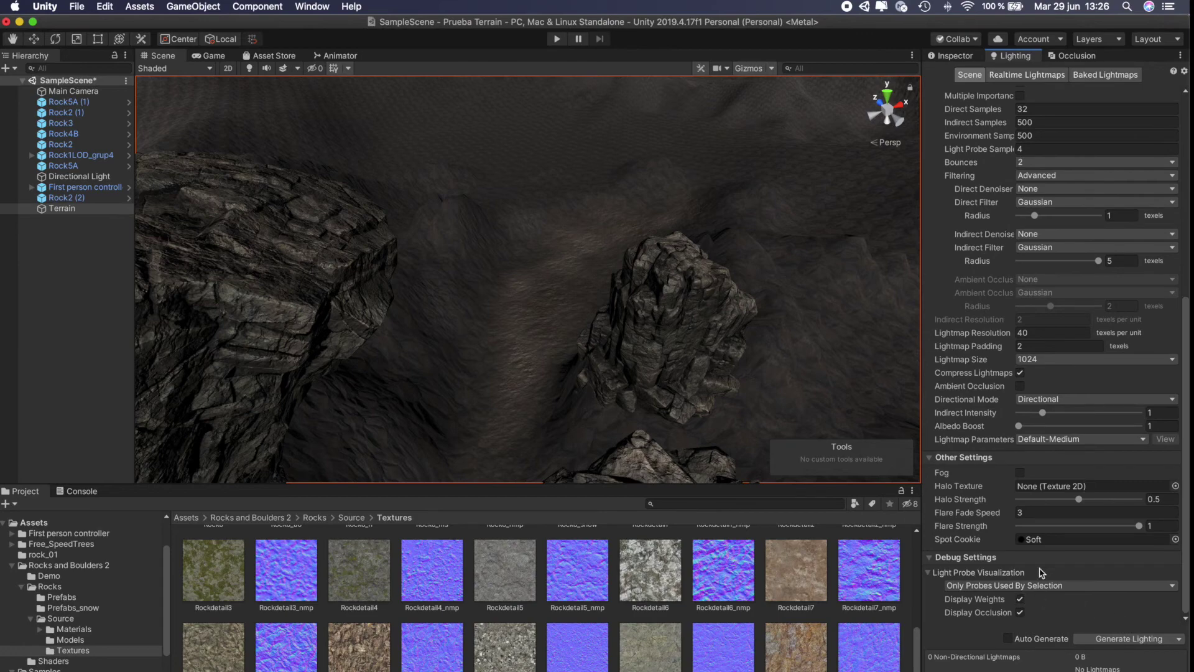
pyautogui.click(1020, 473)
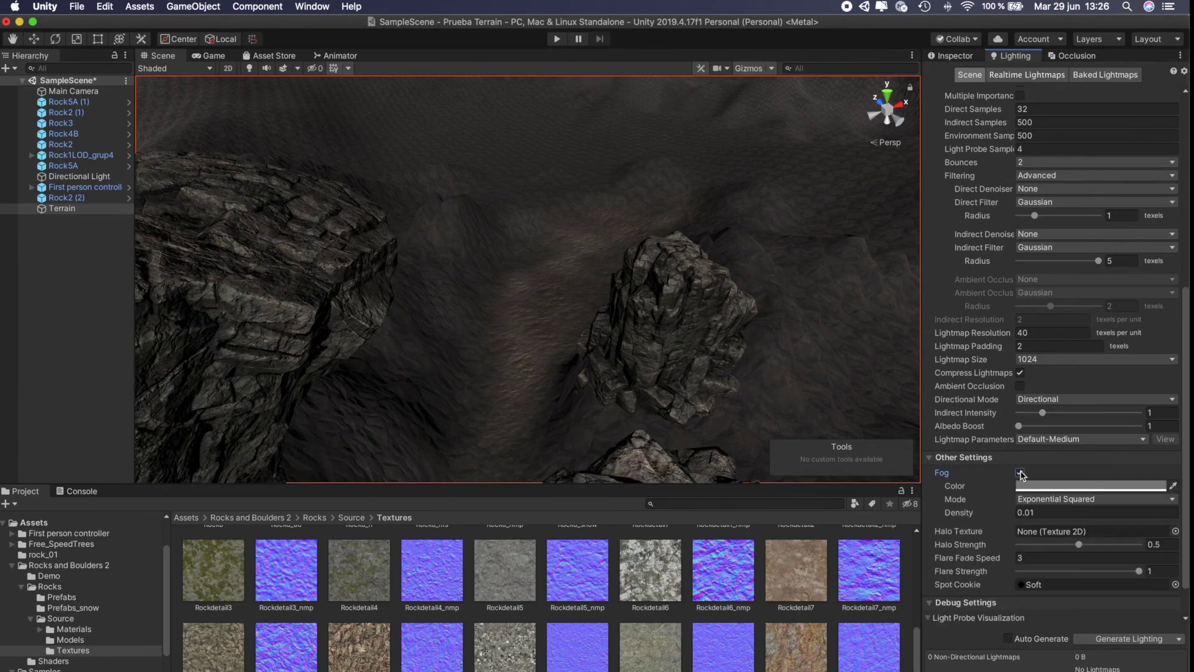
pyautogui.click(1065, 486)
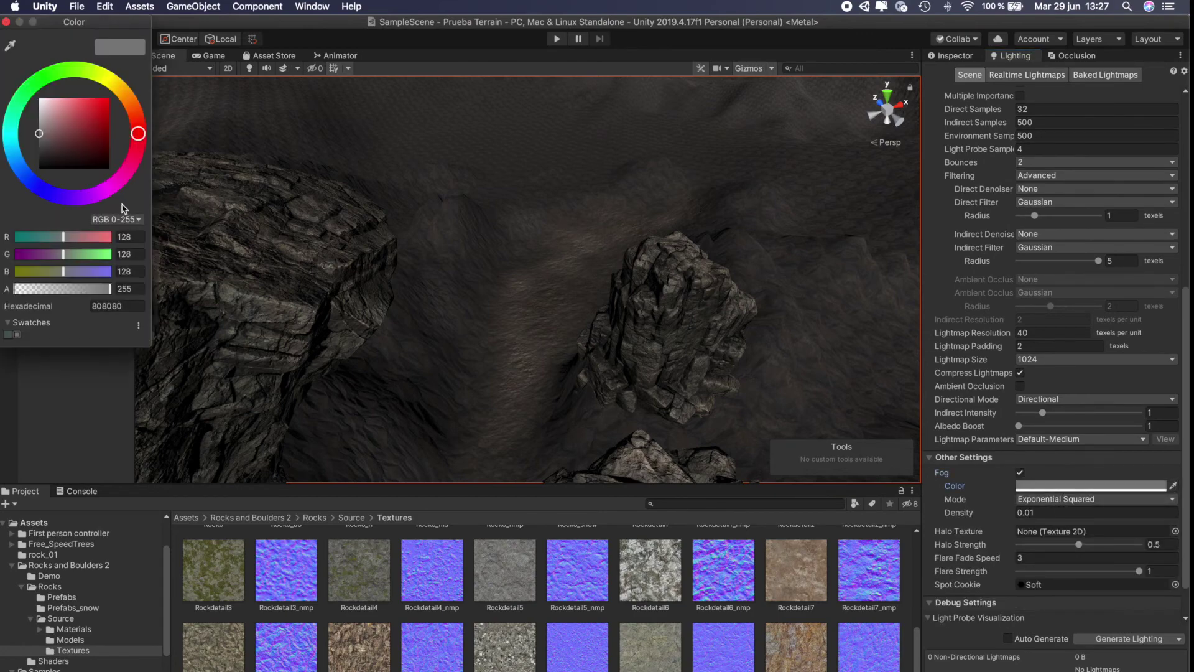
pyautogui.click(24, 171)
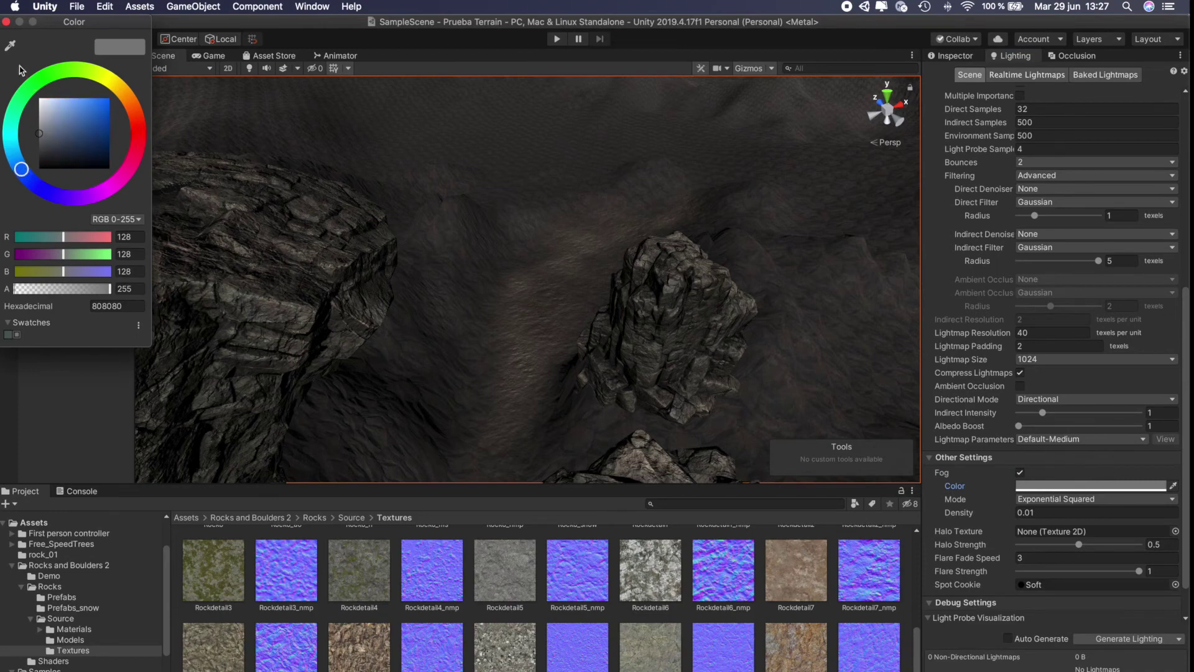
pyautogui.click(6, 23)
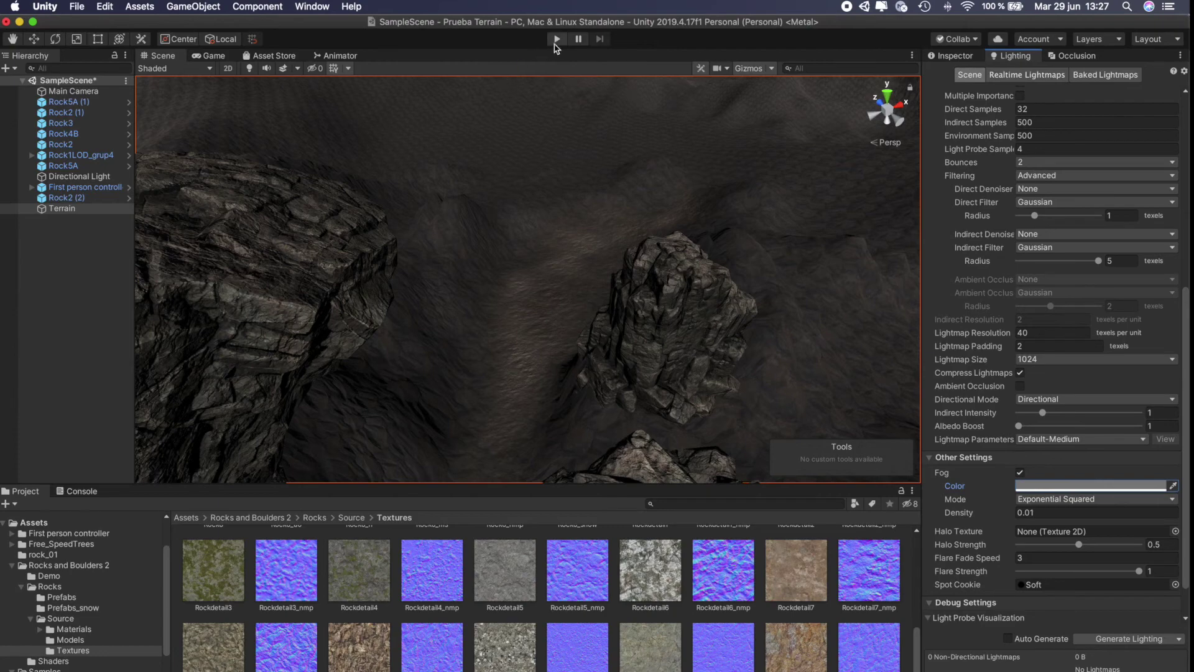
pyautogui.click(557, 39)
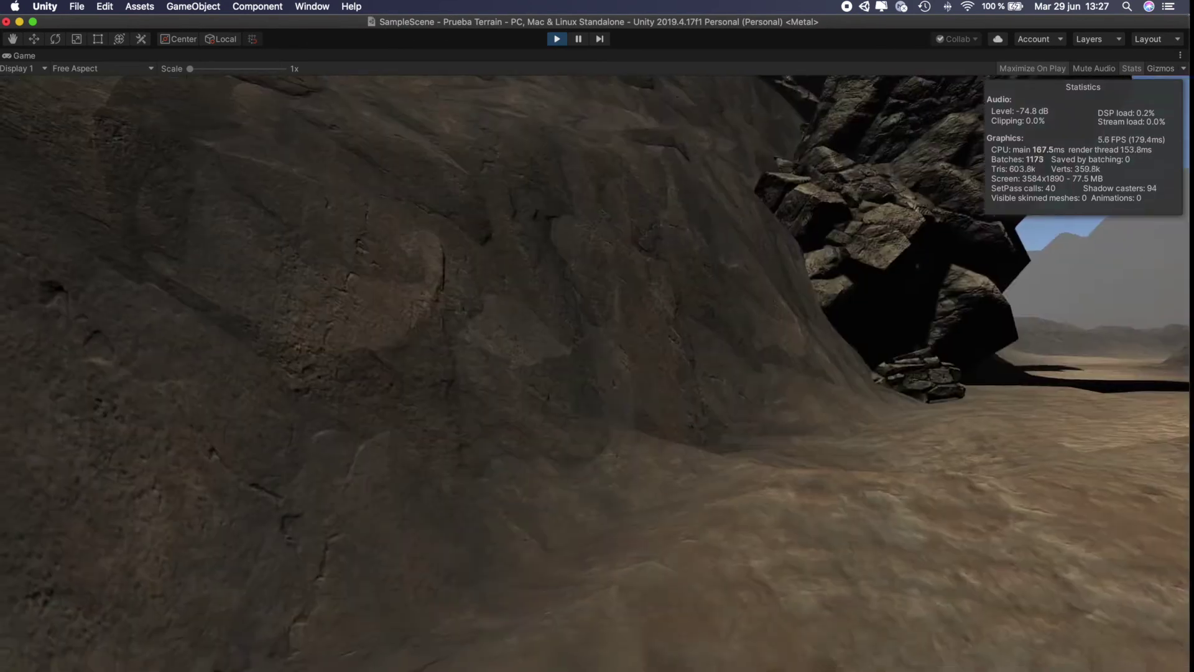
# Walk through the rock arch and on through the canyon toward the large hillside.
pyautogui.press('w')
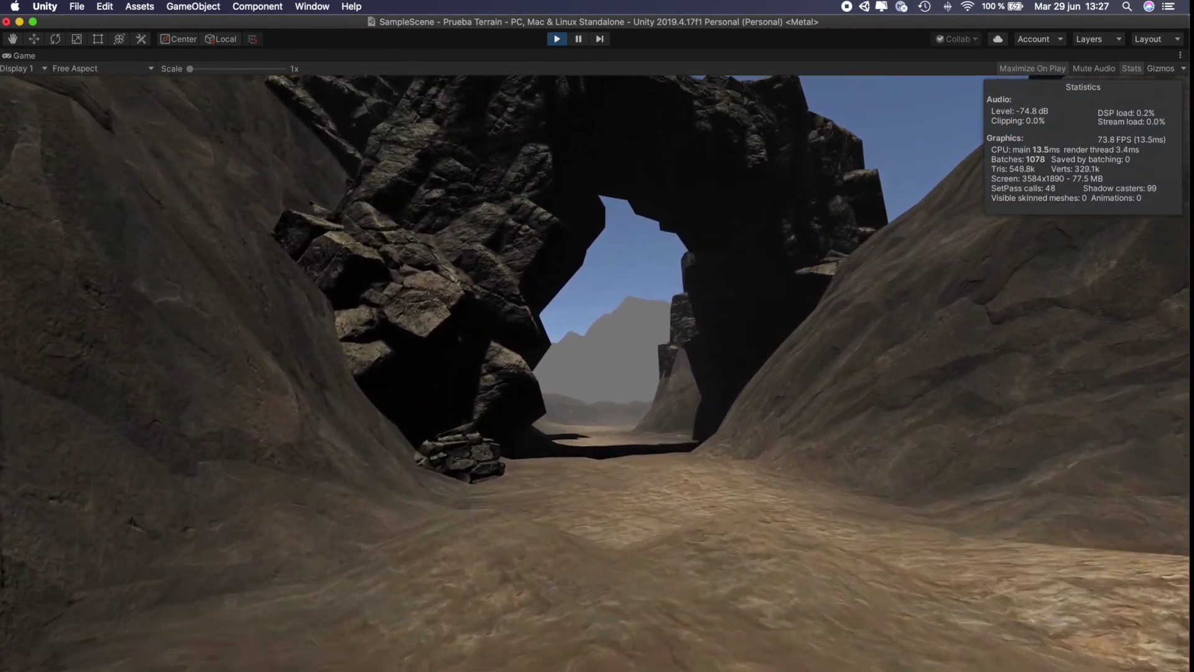
pyautogui.press('w')
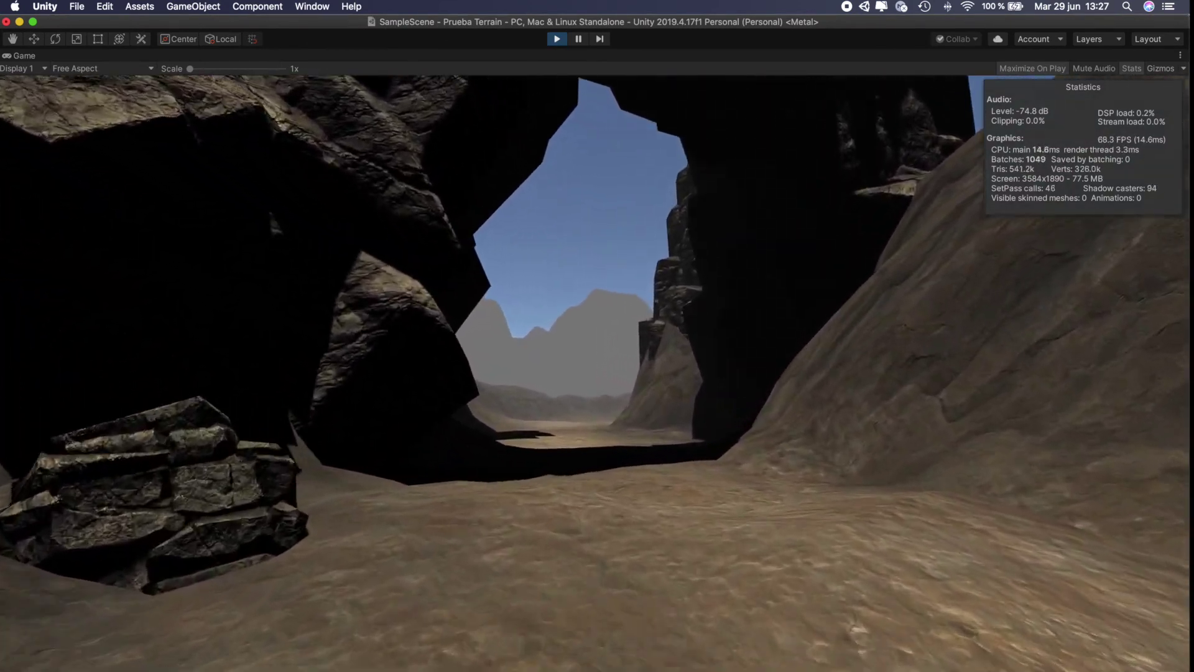
pyautogui.press('w')
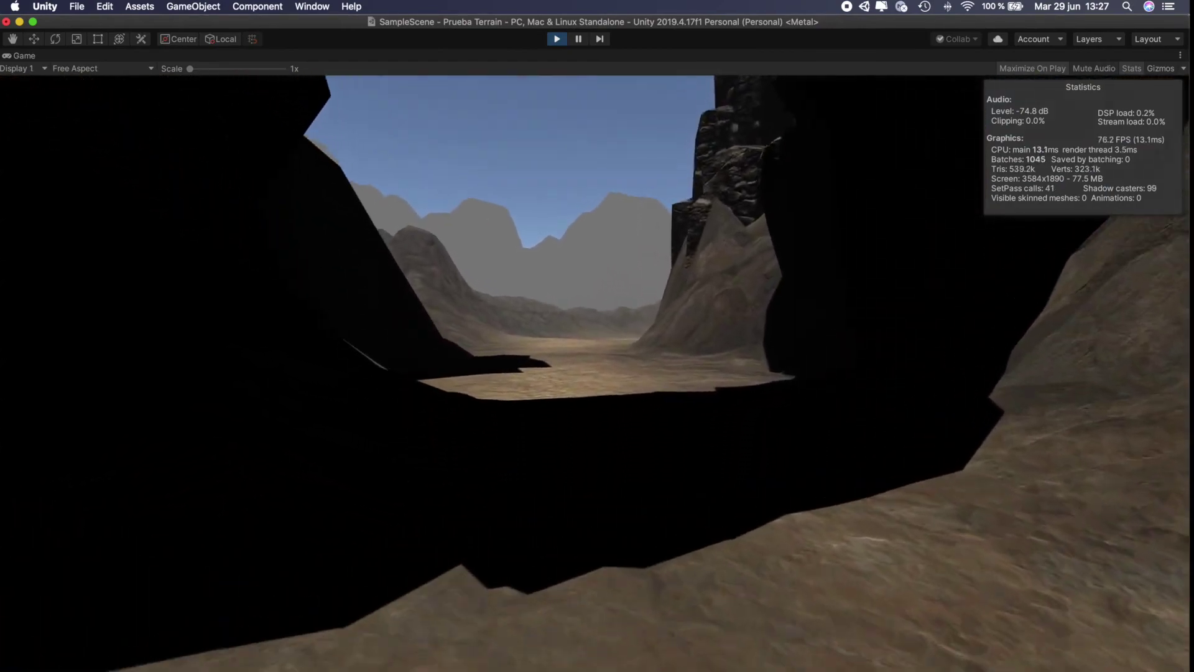
pyautogui.press('w')
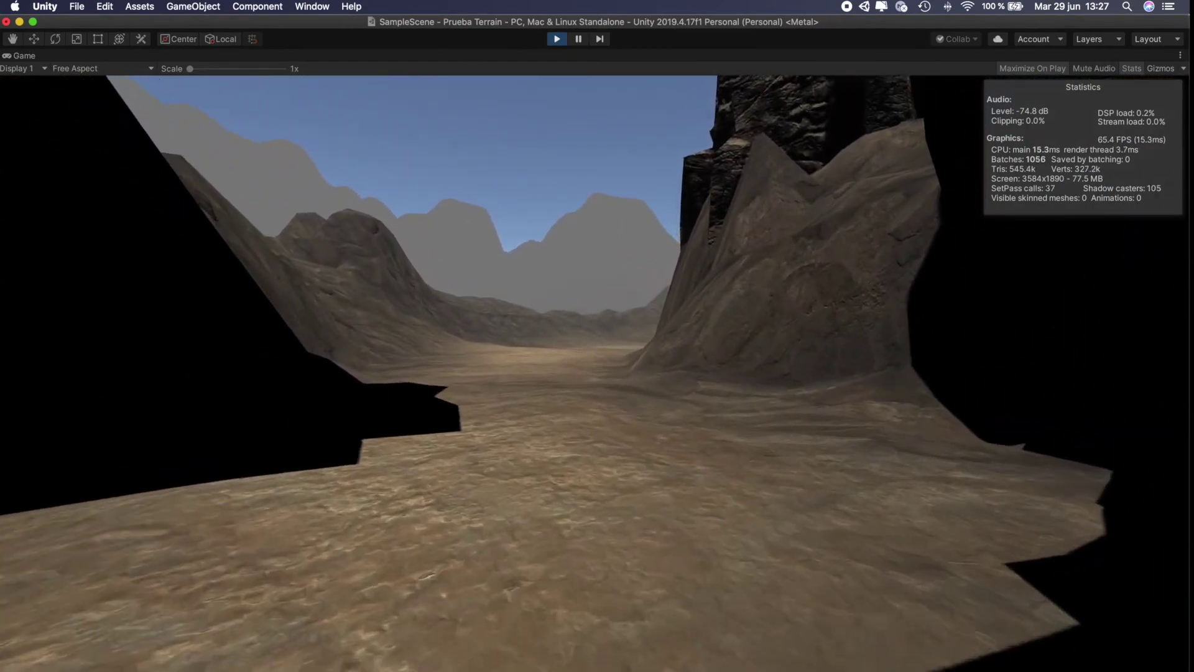
pyautogui.press('w')
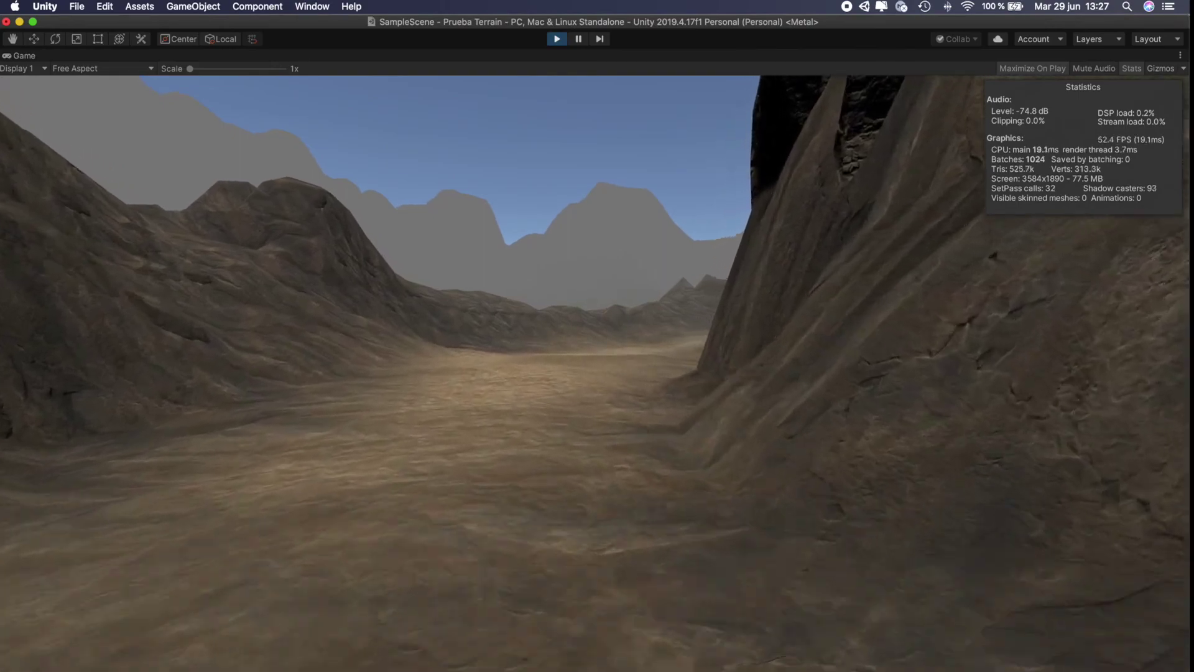
pyautogui.press('w')
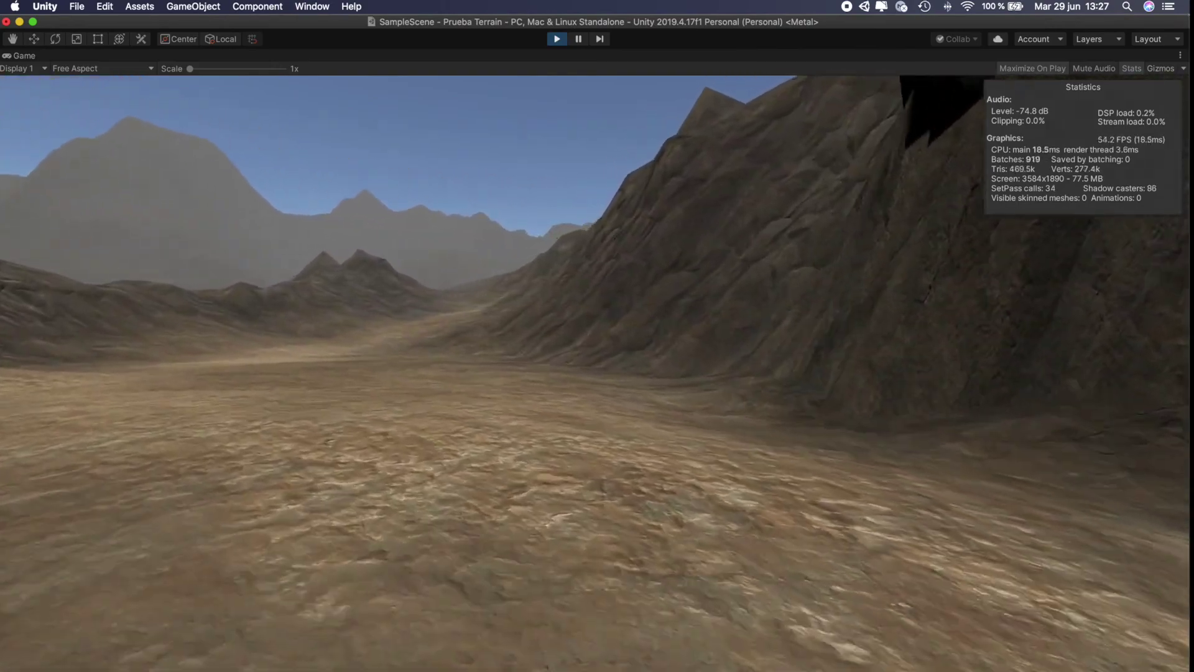
pyautogui.press('w')
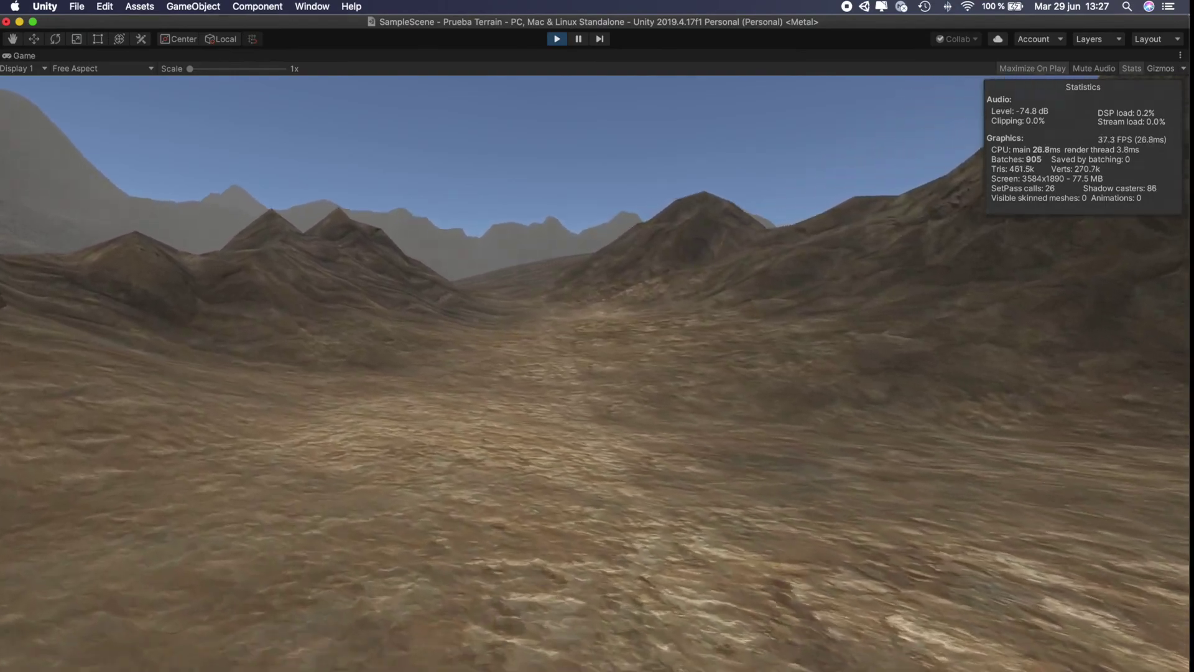
pyautogui.press('w')
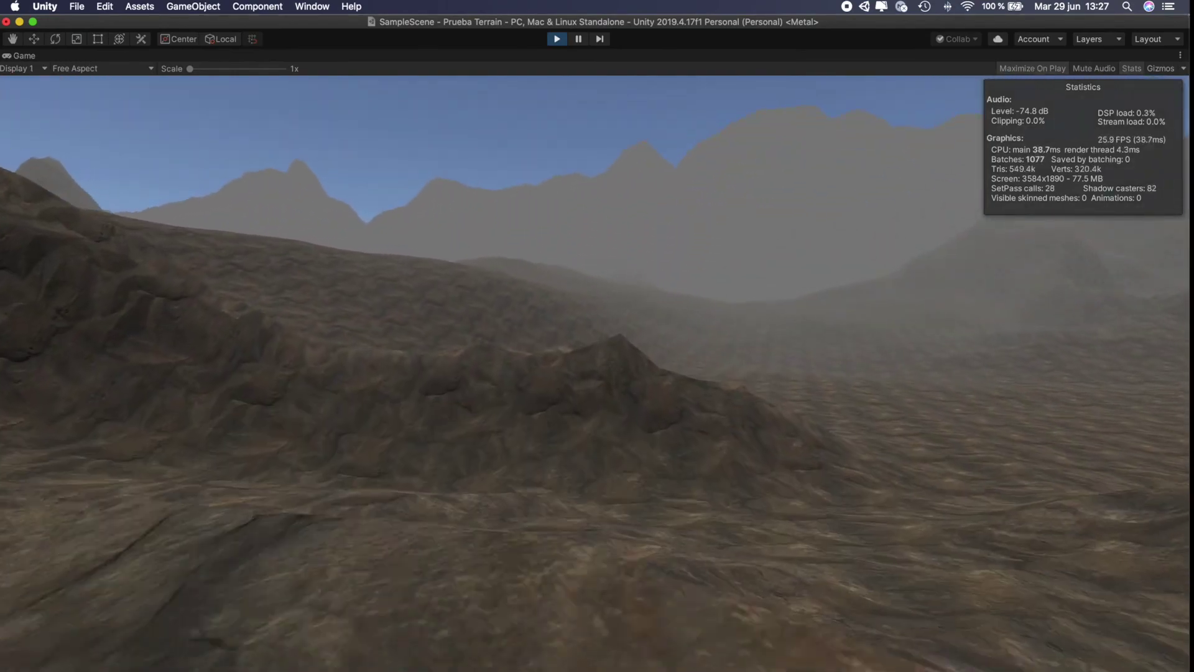
# Look out over the foggy plain, then walk back up to the rock arch.
pyautogui.press('w')
pyautogui.press('w')
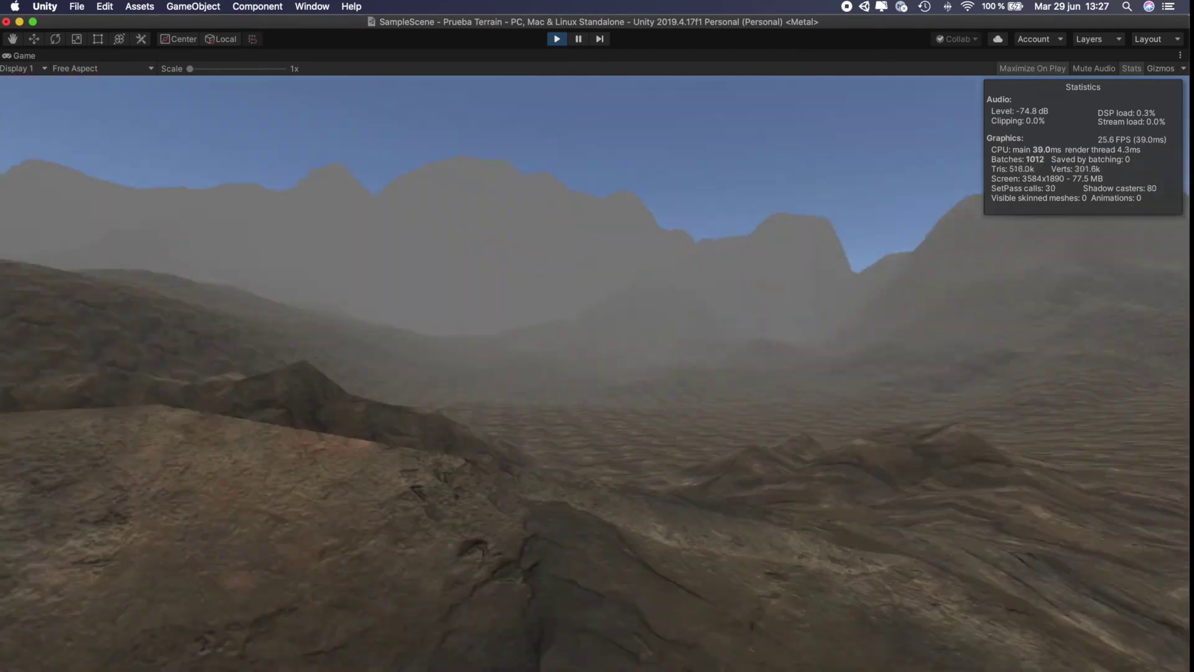
pyautogui.press('w')
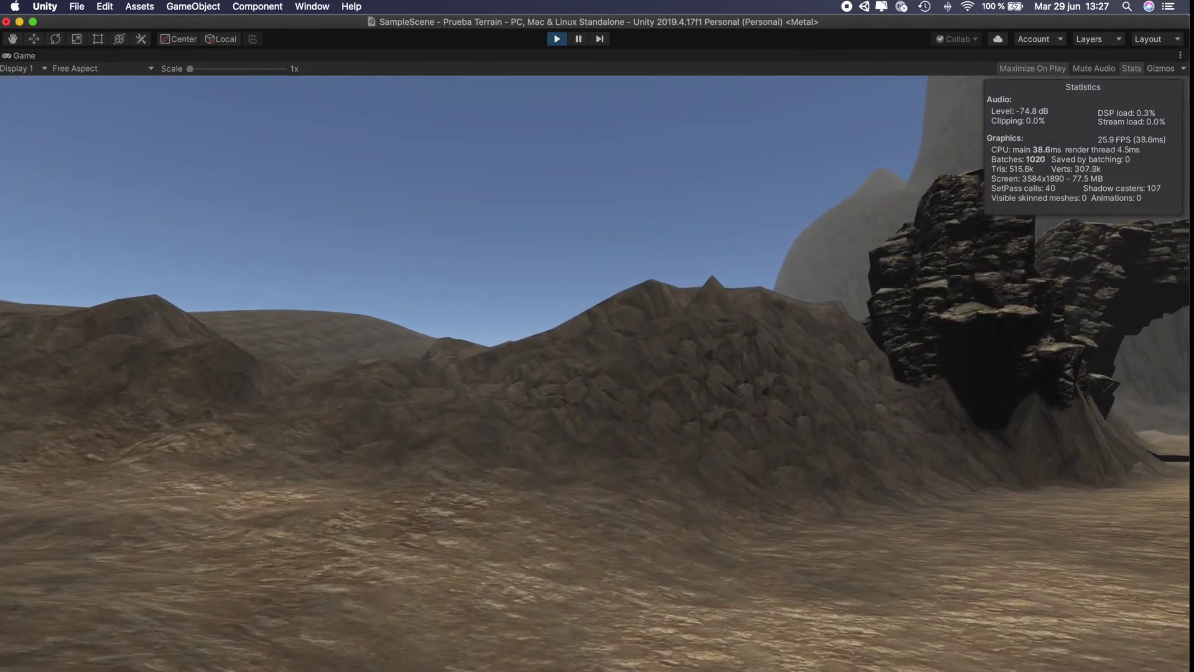
pyautogui.press('w')
pyautogui.press('w')
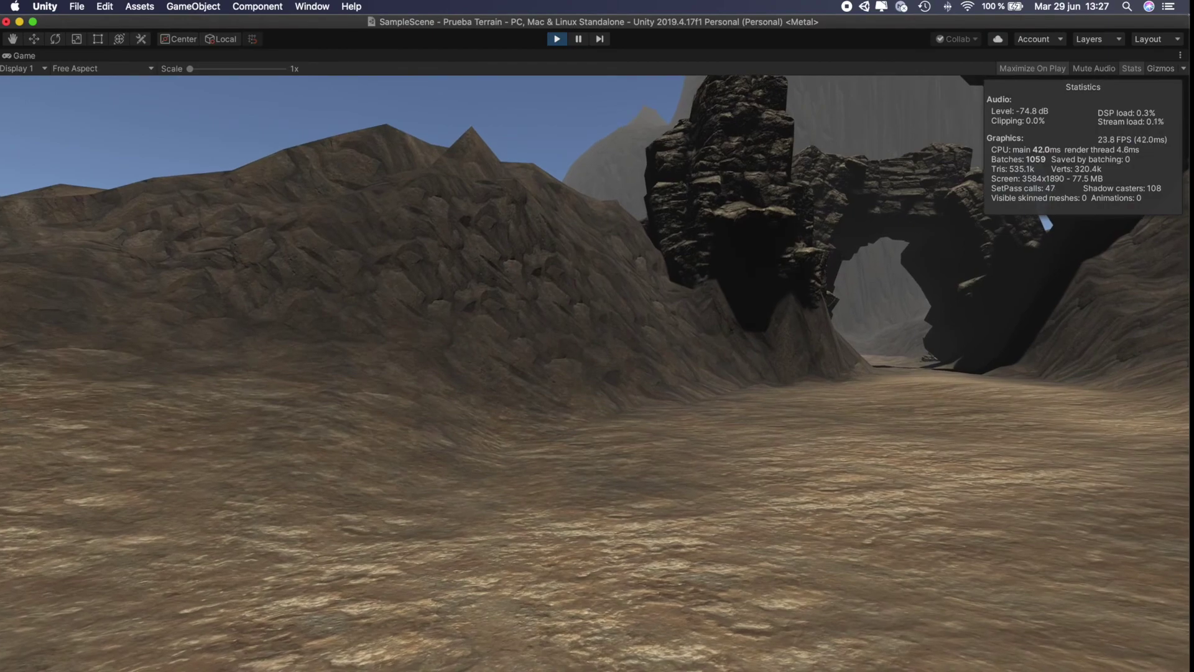
pyautogui.press('w')
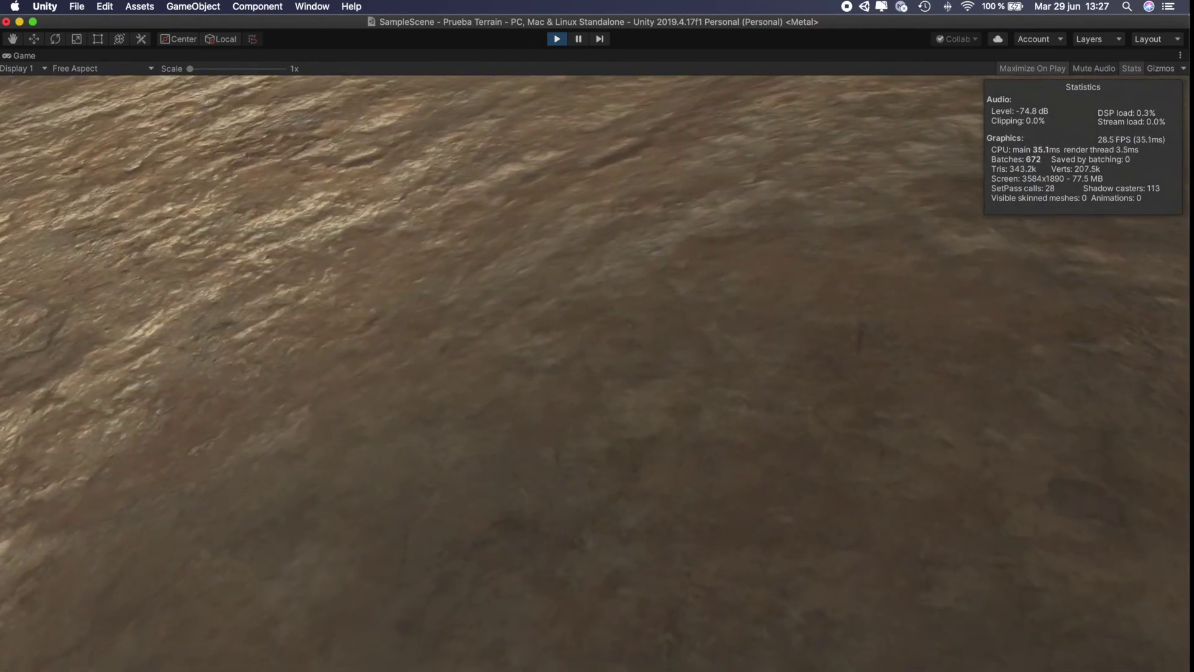
pyautogui.press('w')
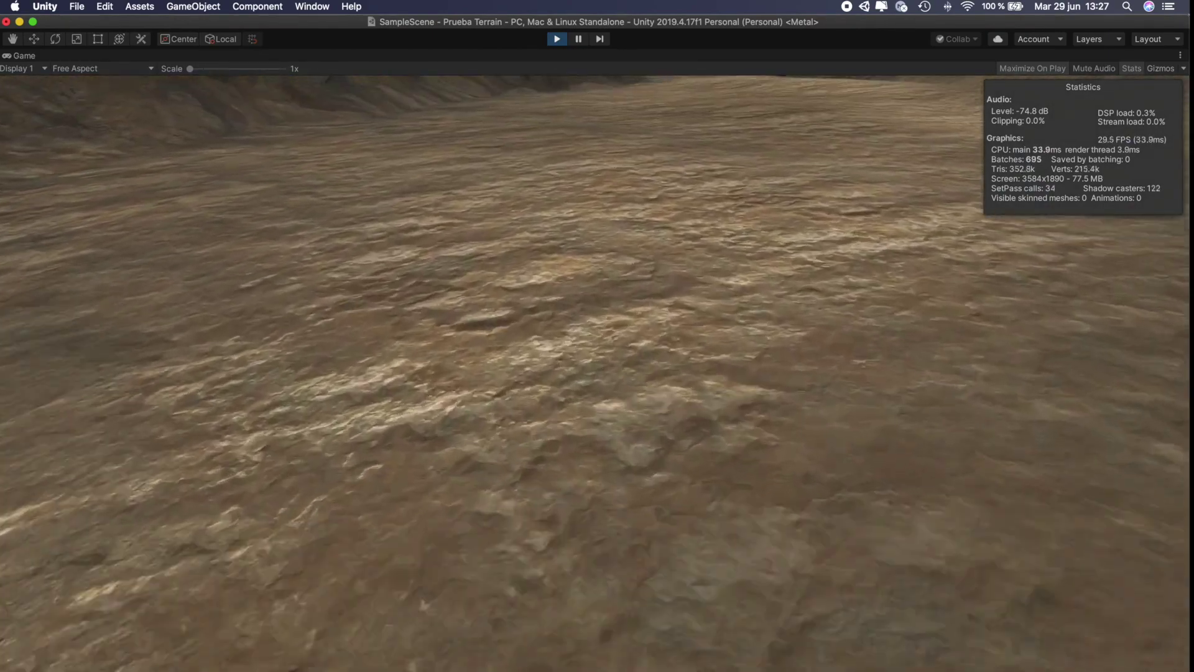
pyautogui.press('w')
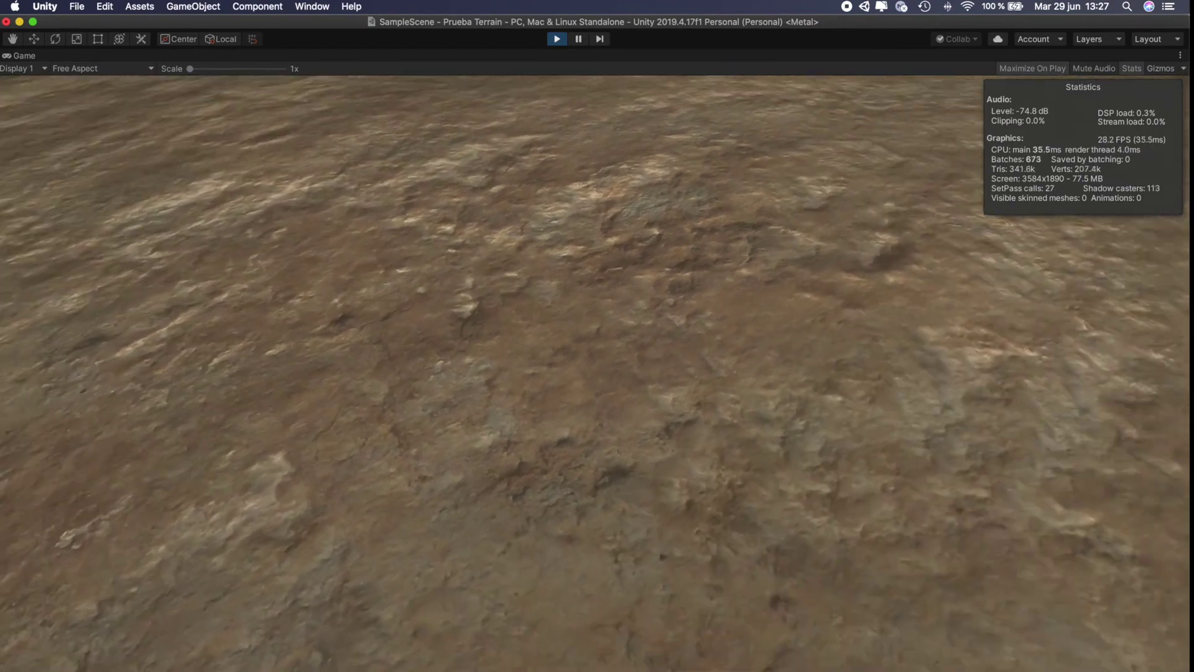
pyautogui.press('w')
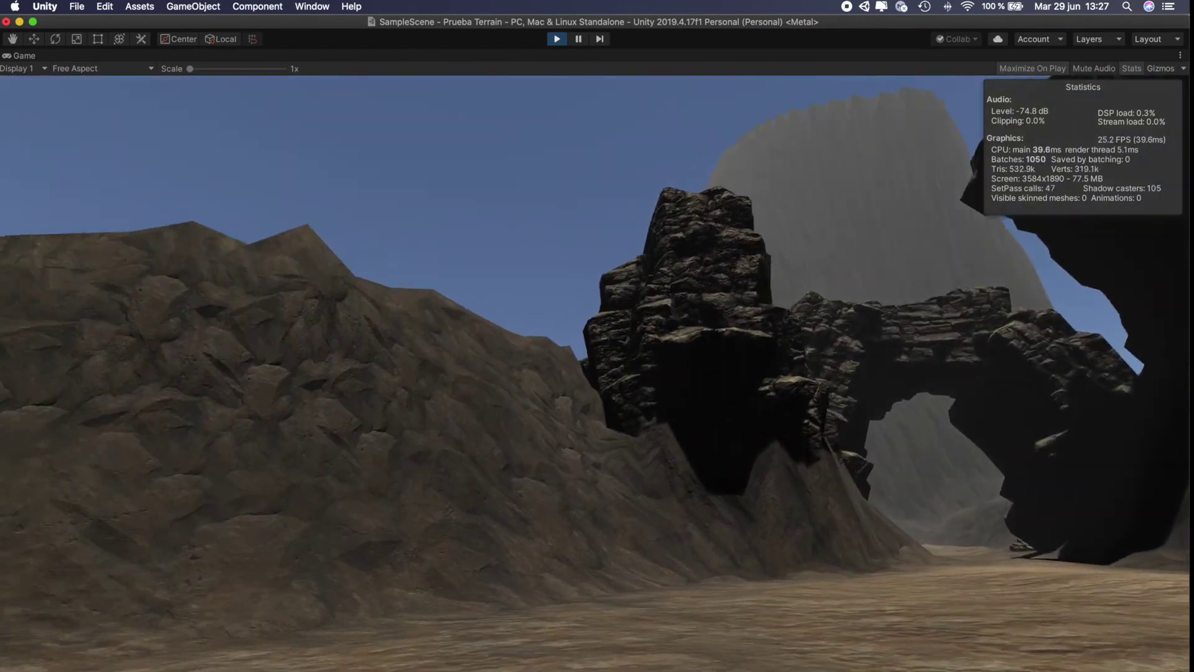
pyautogui.press('w')
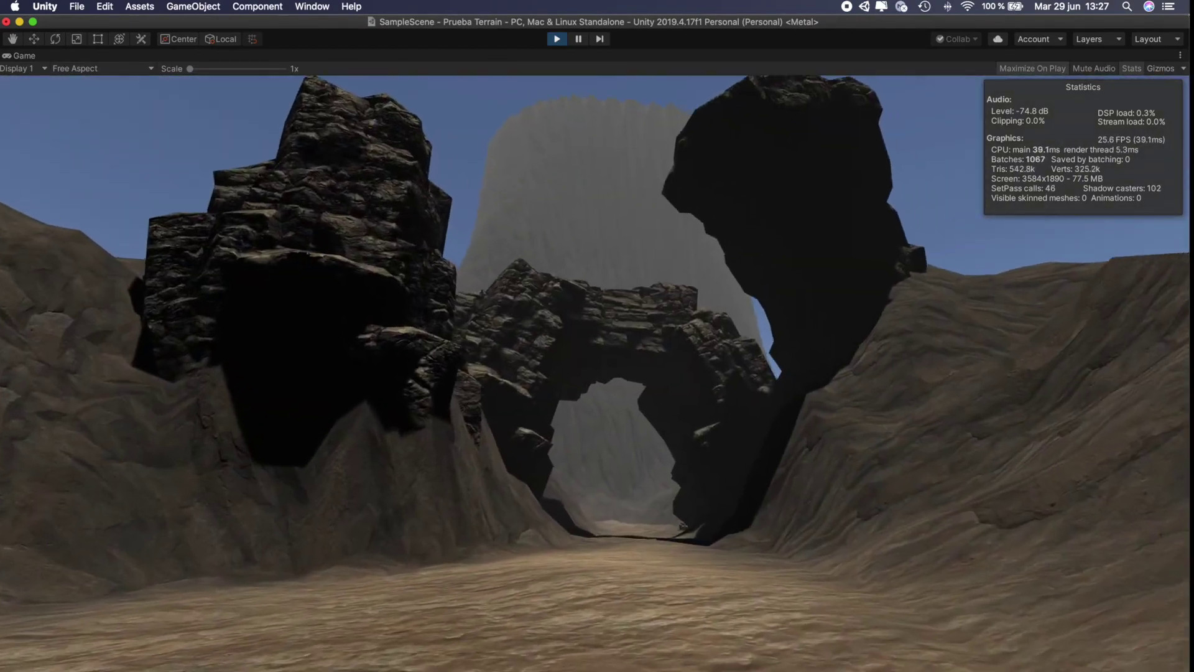
pyautogui.press('w')
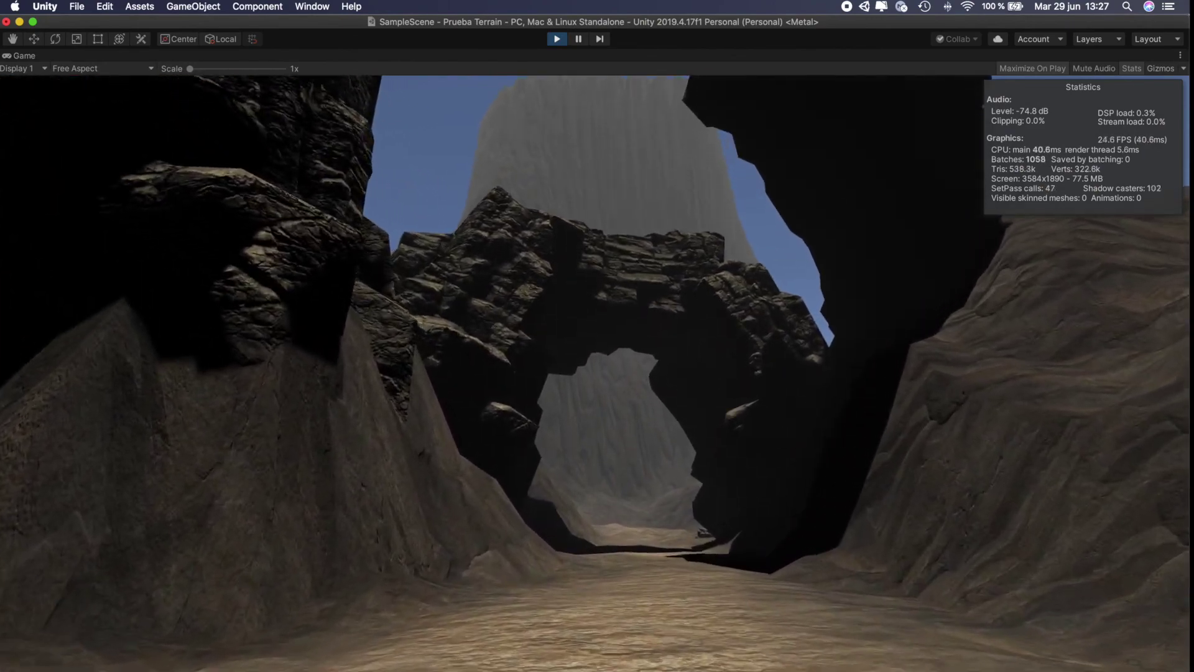
pyautogui.press('w')
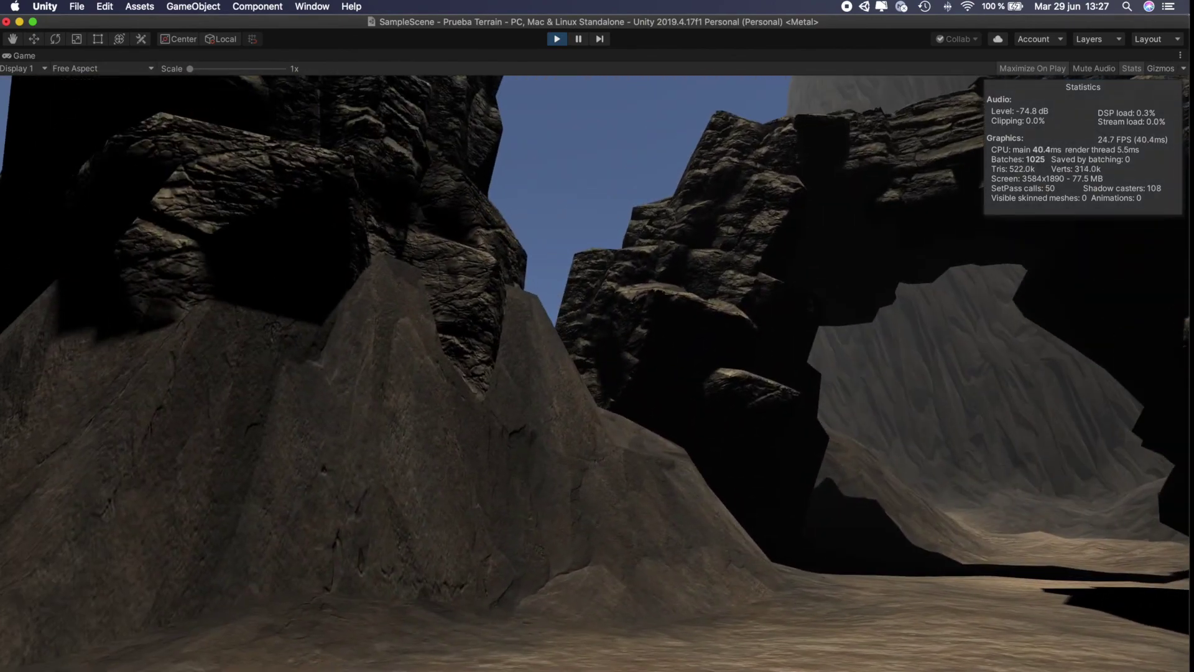
pyautogui.press('w')
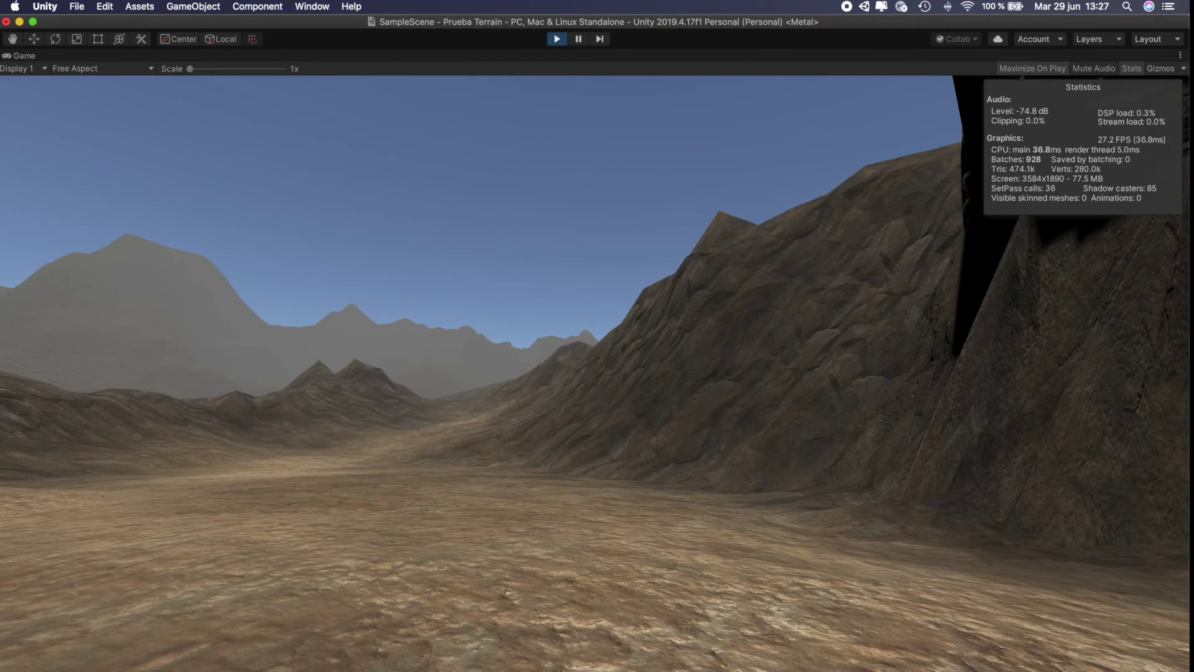